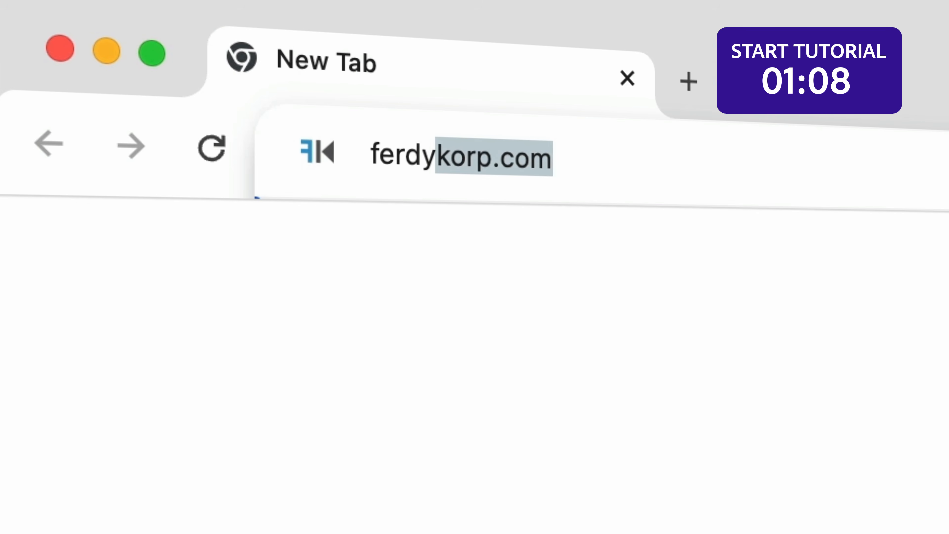
Open ferdy.com/elementorpro and look through the Elementor Pro tutorial page, including the WooCommerce and Advanced Custom Fields videos
type("/tutorial/e")
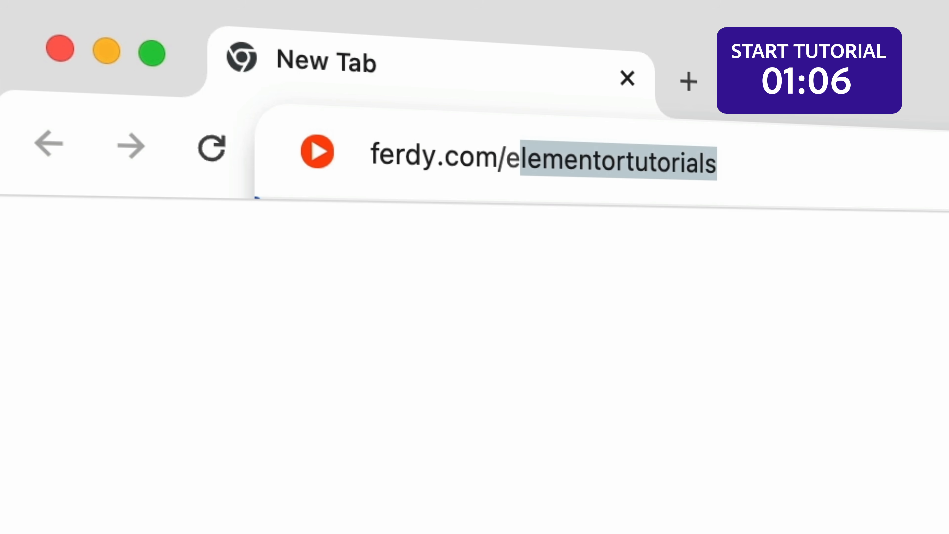
type("lementor-p")
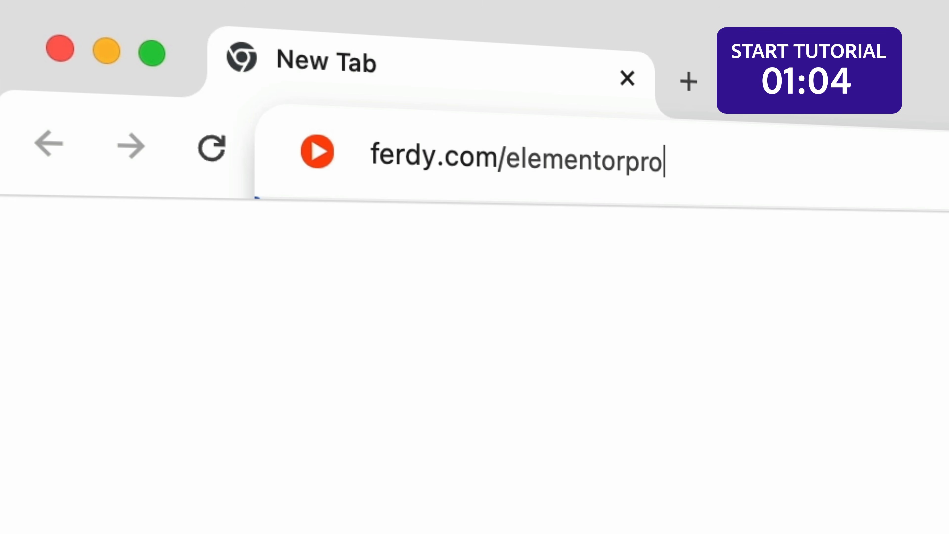
type("ro")
key("Return")
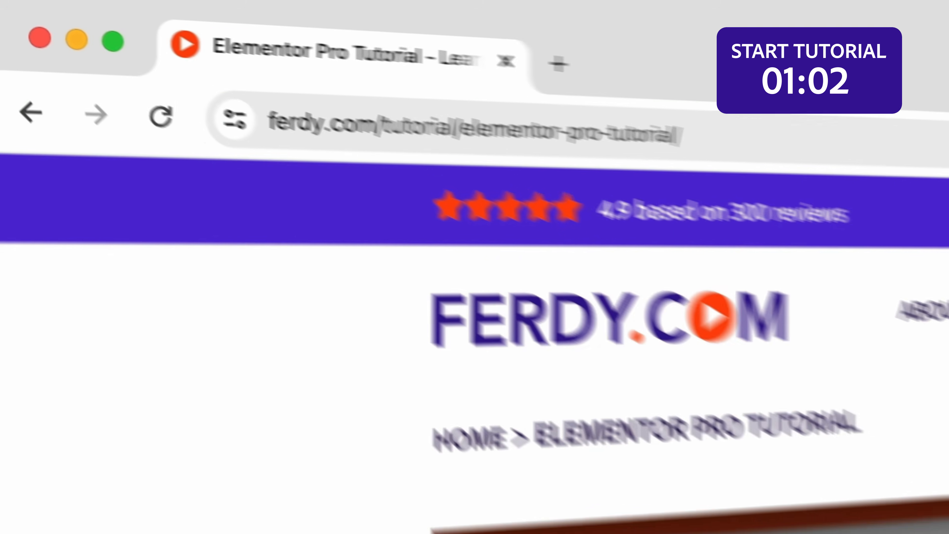
scroll(816, 195, "down", 5)
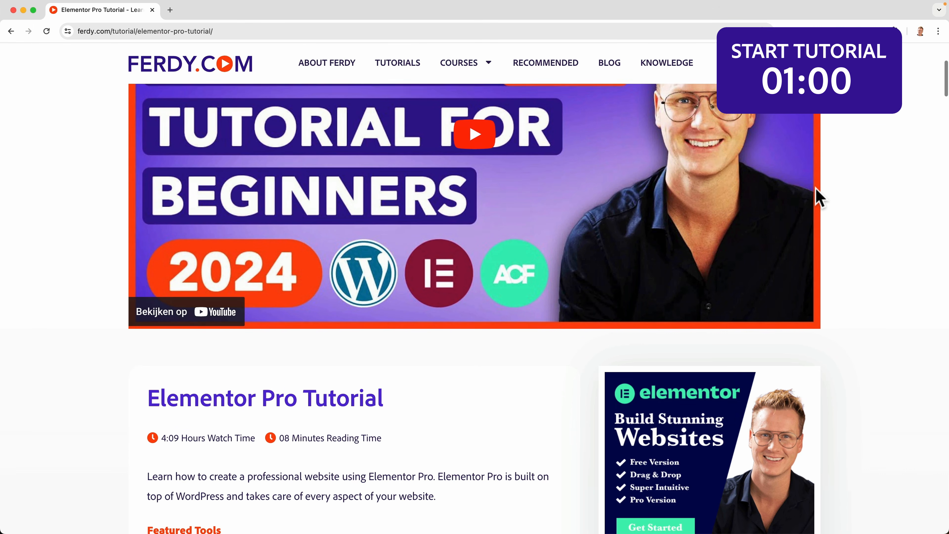
scroll(816, 194, "down", 10)
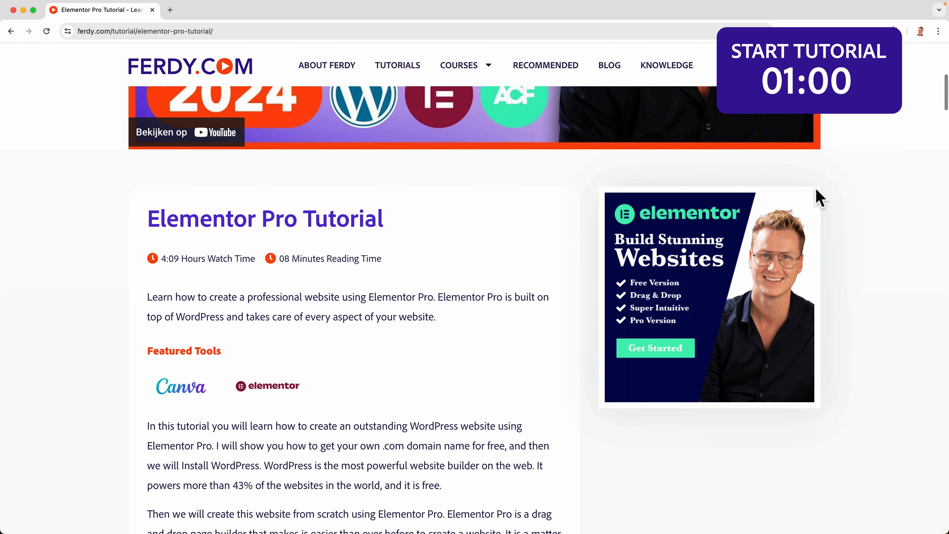
scroll(818, 198, "down", 12)
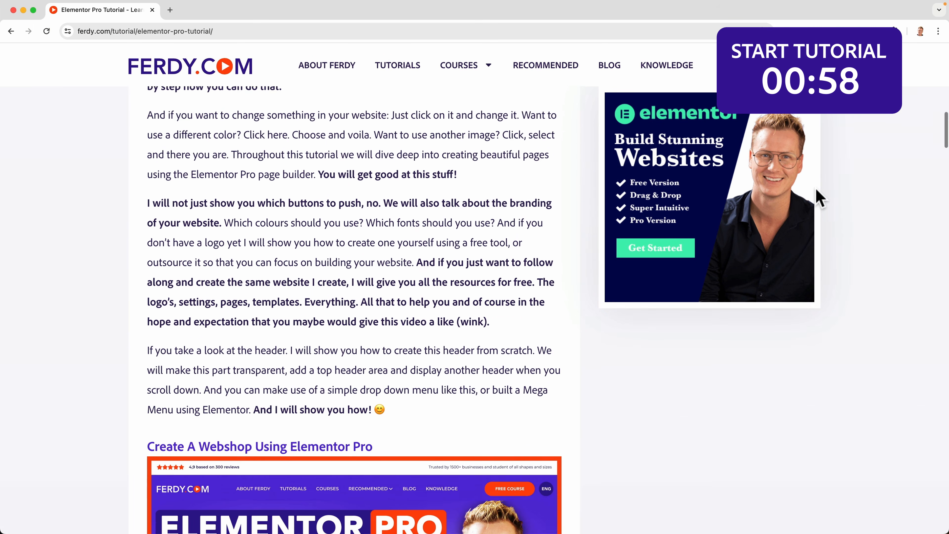
scroll(818, 198, "down", 12)
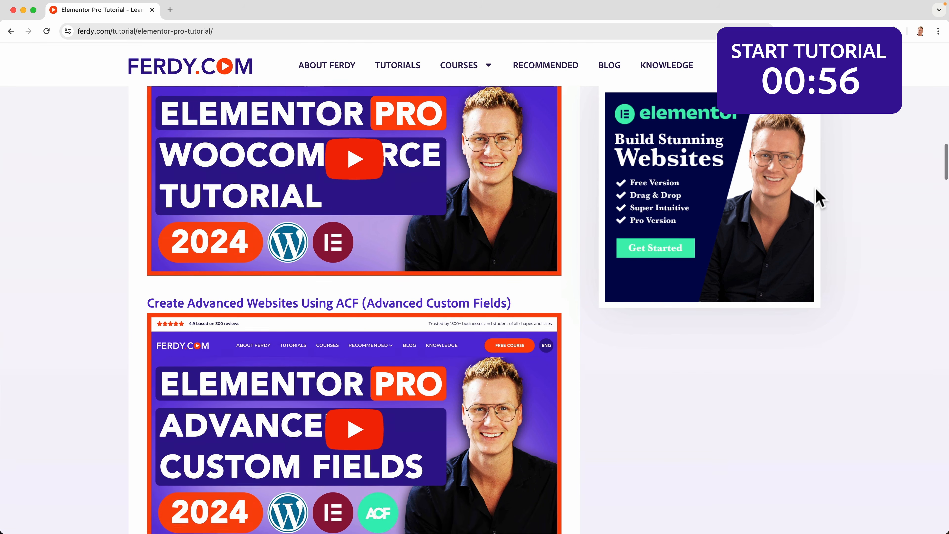
scroll(819, 198, "down", 10)
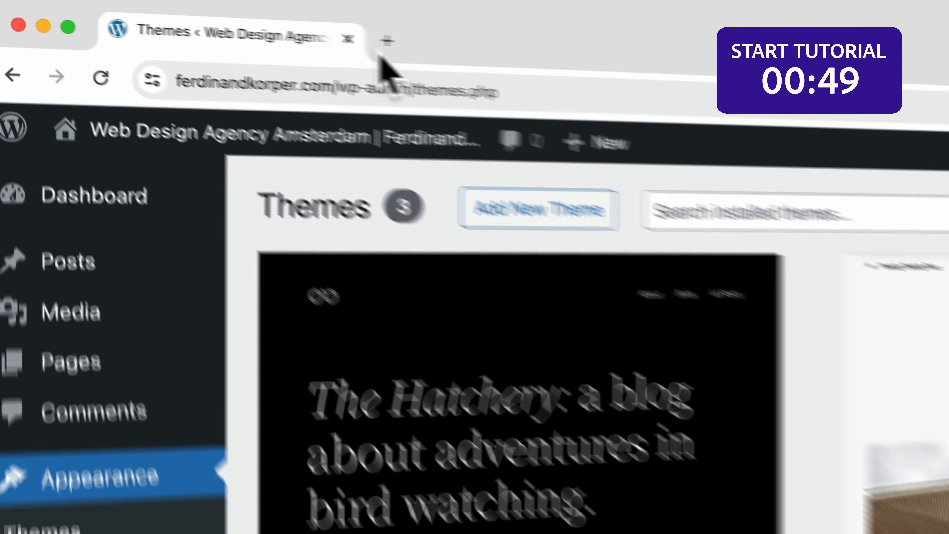
Open ferdy.com/elementor in a new tab and view the Elementor plugin pricing plans
left_click(185, 7)
type("fer")
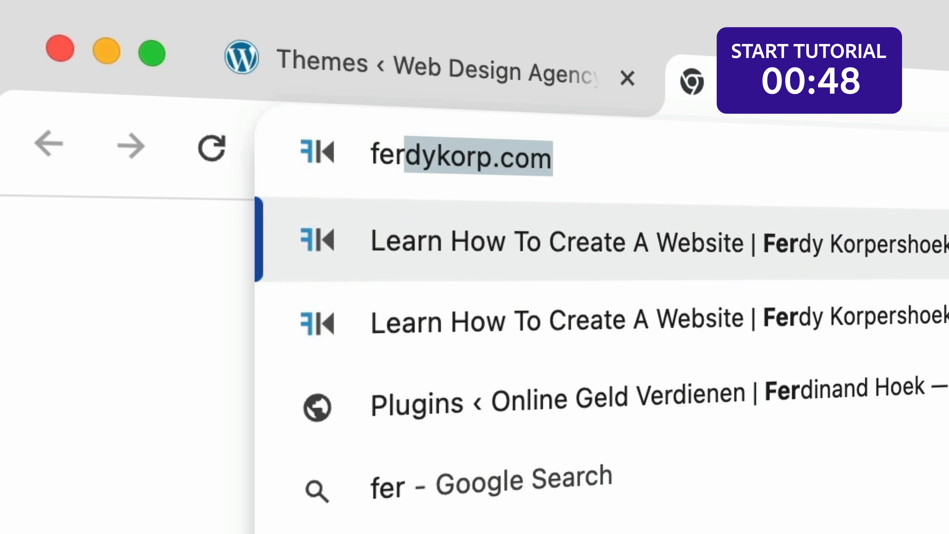
type("dy.com/")
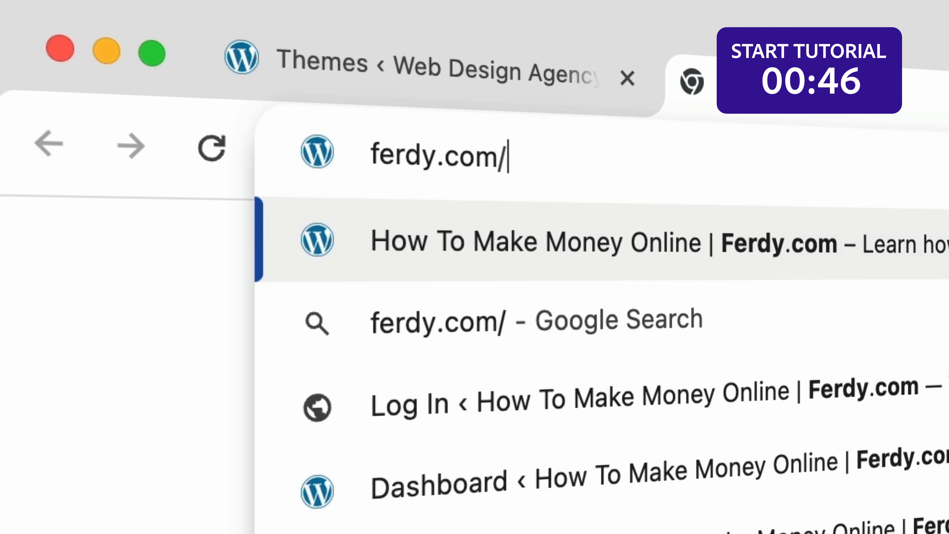
type("elementor")
key("Return")
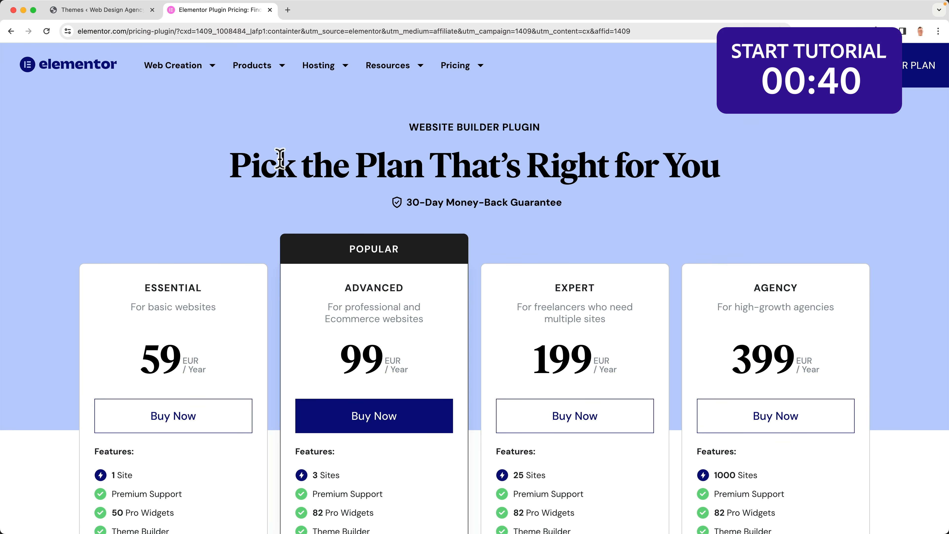
scroll(277, 153, "down", 5)
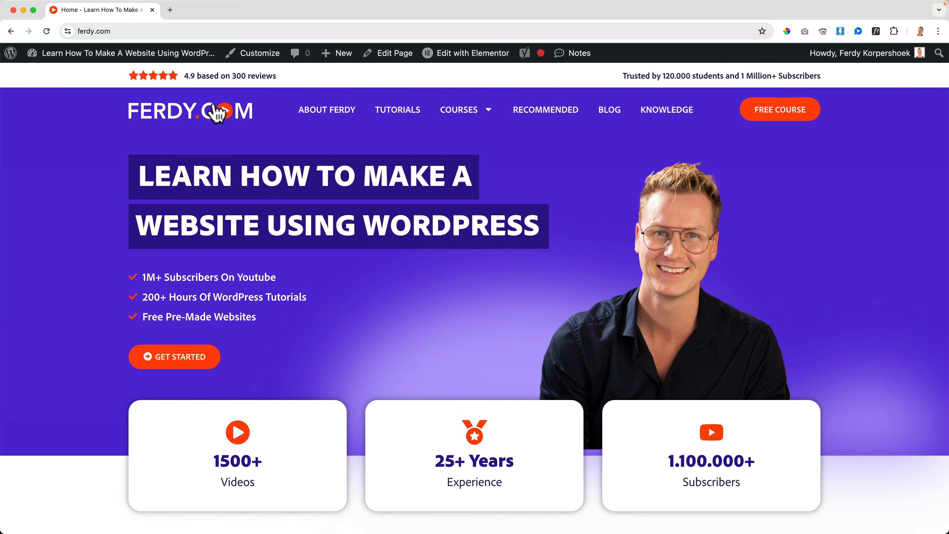
Go to the site's WordPress dashboard and open the experiments and features section of the Elementor settings
mouse_move(98, 54)
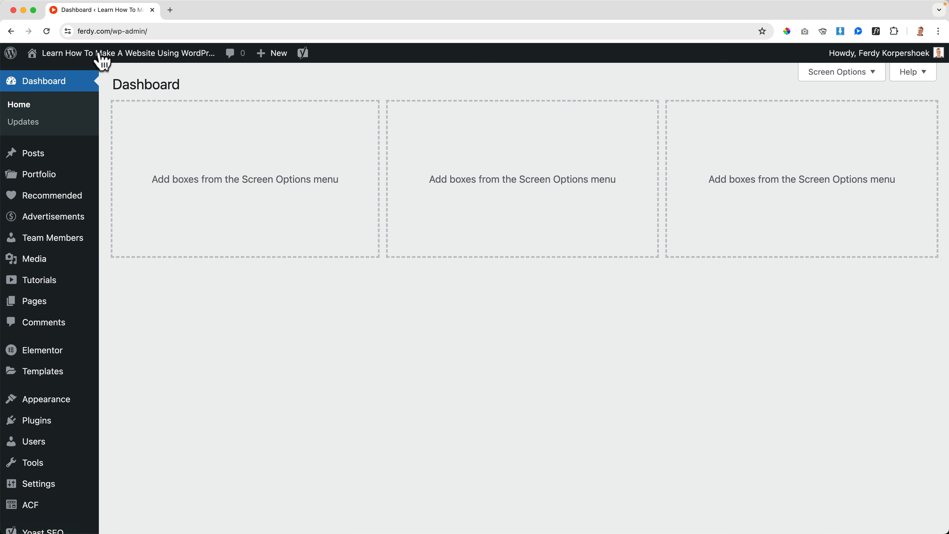
scroll(53, 241, "down", 2)
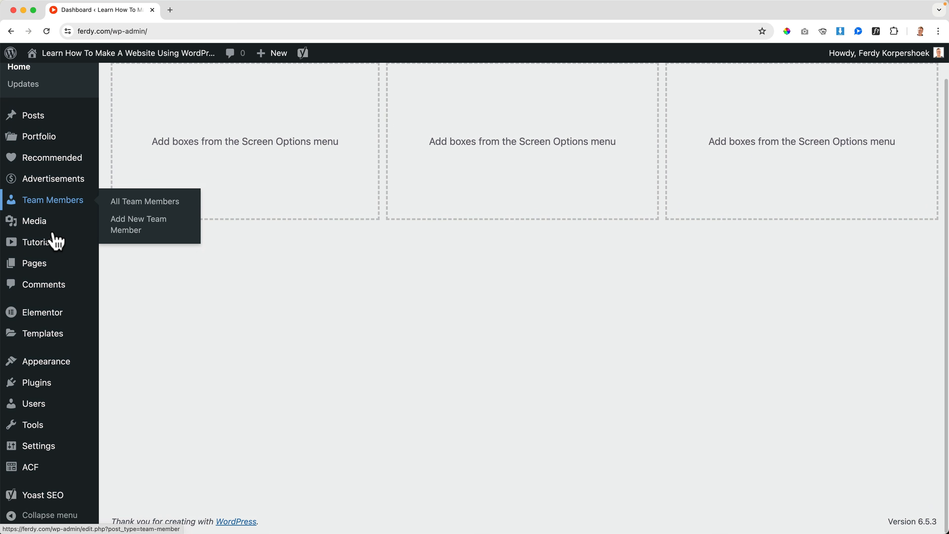
mouse_move(47, 315)
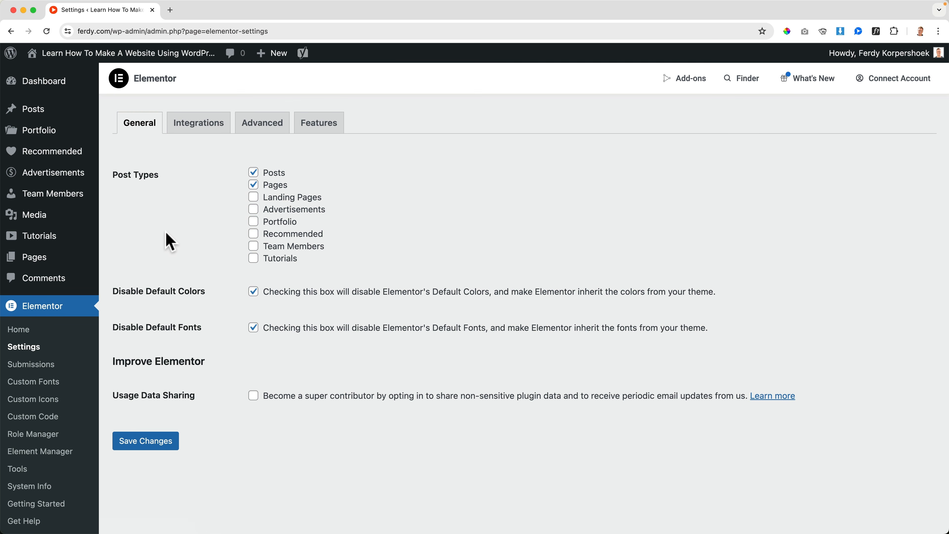
left_click(329, 131)
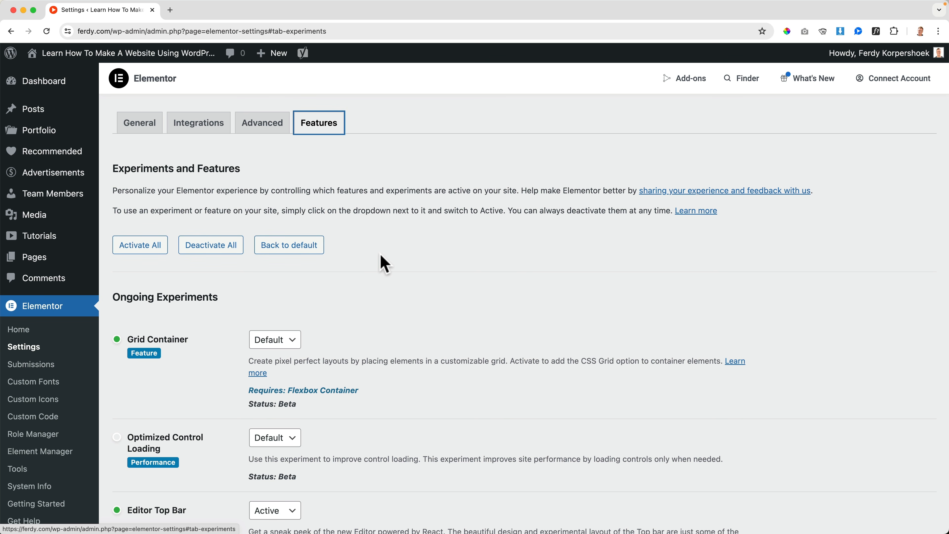
Examine whether Menu, Nested Elements, Grid Container and Flexbox Container are enabled among the Elementor features, and return to the site's homepage
scroll(374, 266, "down", 5)
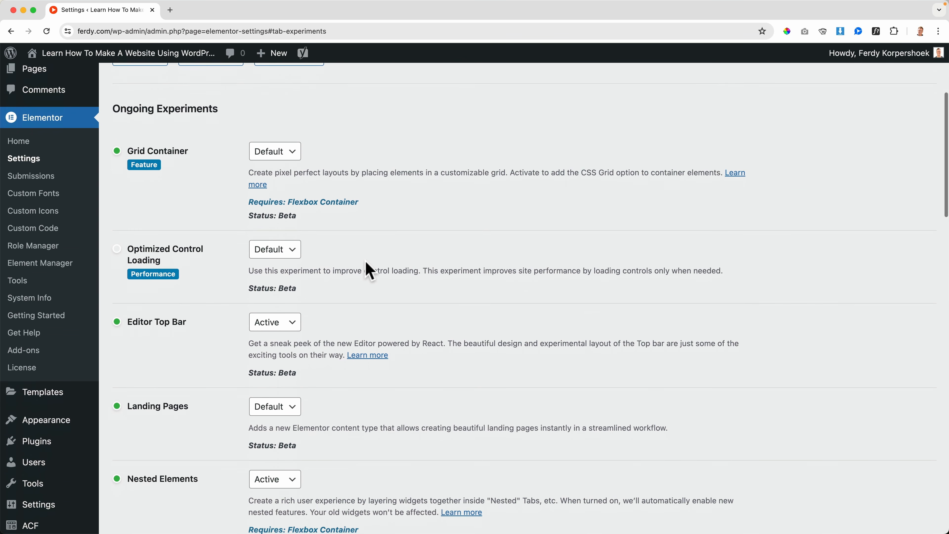
scroll(367, 270, "down", 10)
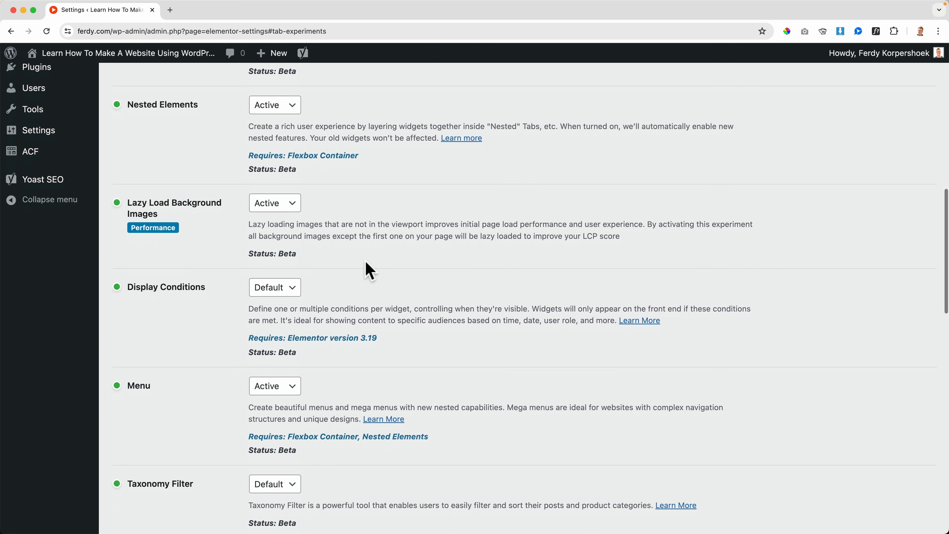
scroll(365, 263, "down", 3)
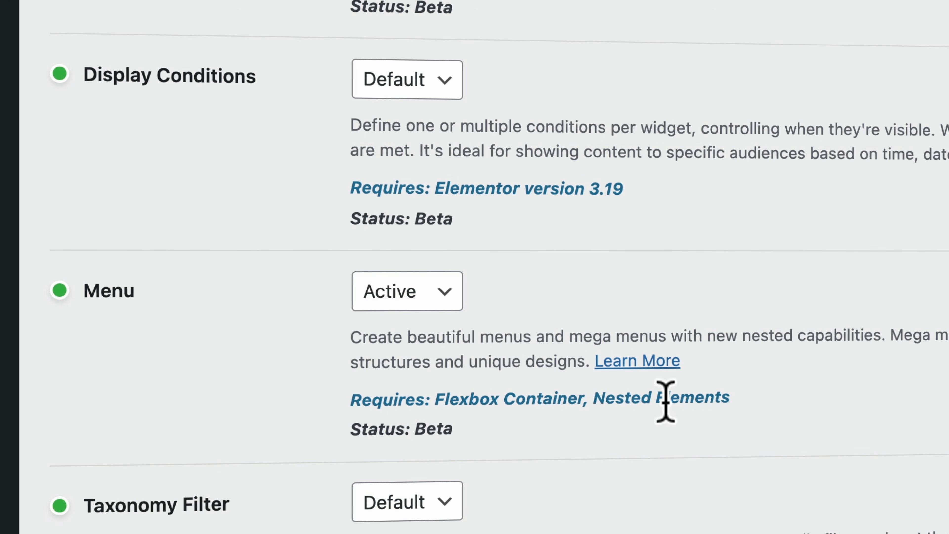
scroll(725, 392, "up", 20)
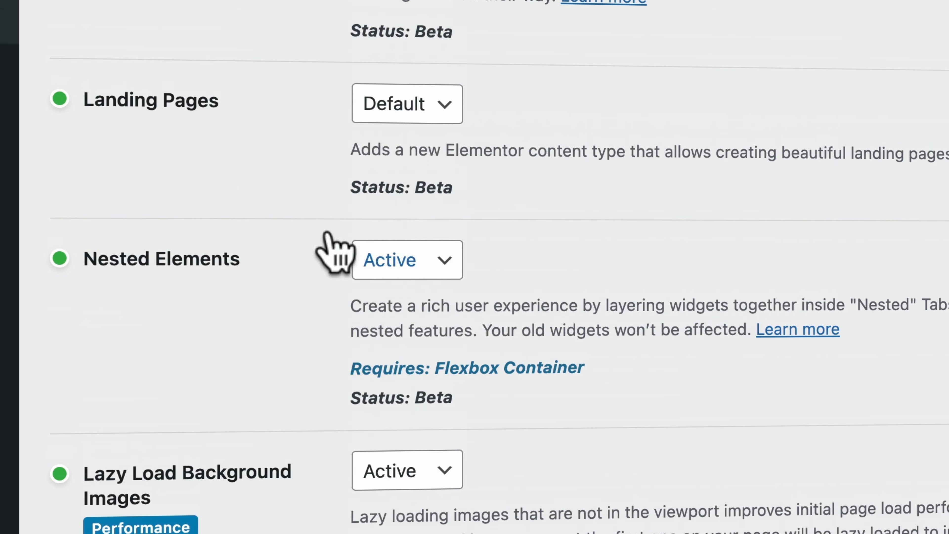
scroll(251, 149, "up", 8)
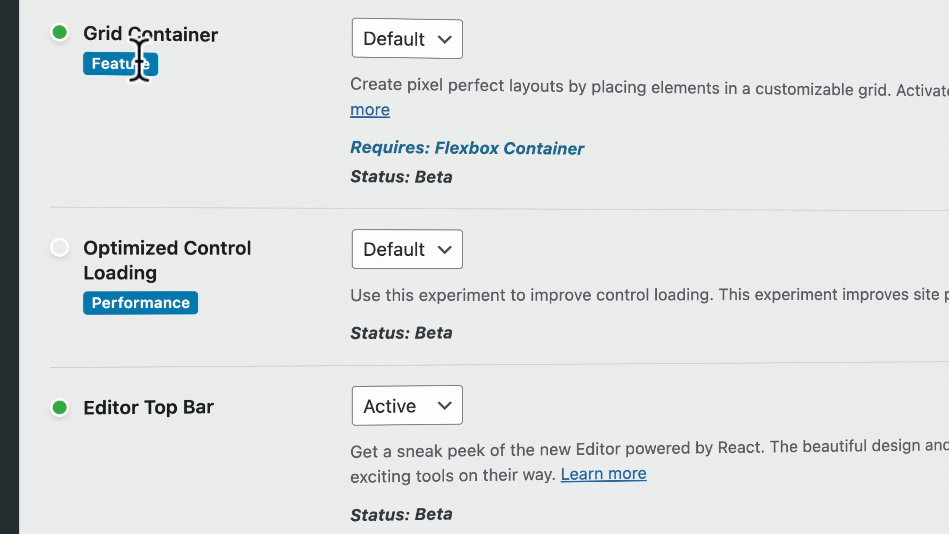
scroll(254, 292, "down", 10)
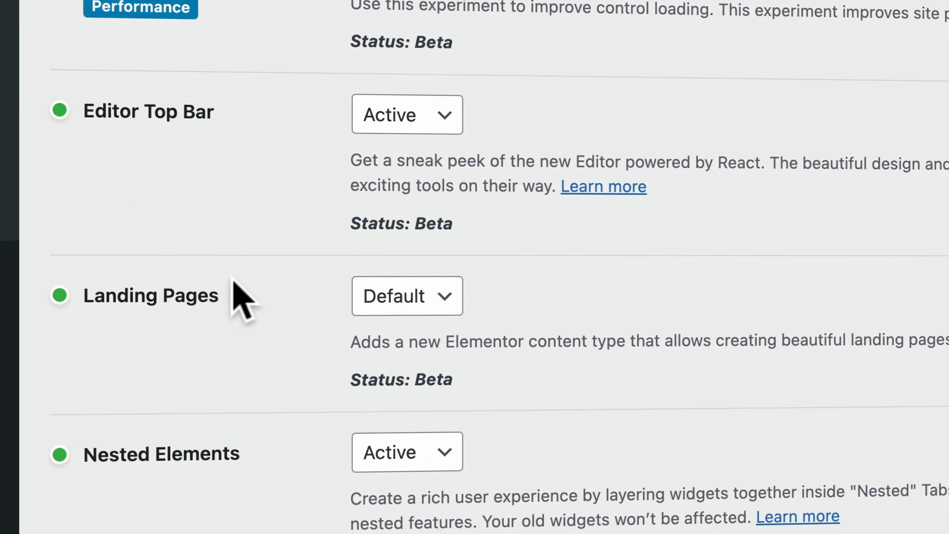
scroll(229, 282, "down", 7)
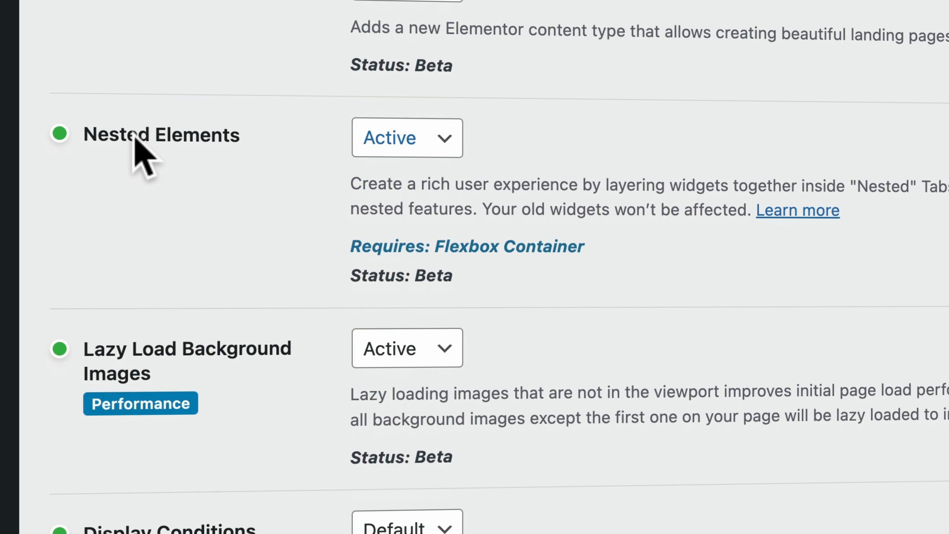
scroll(286, 212, "down", 20)
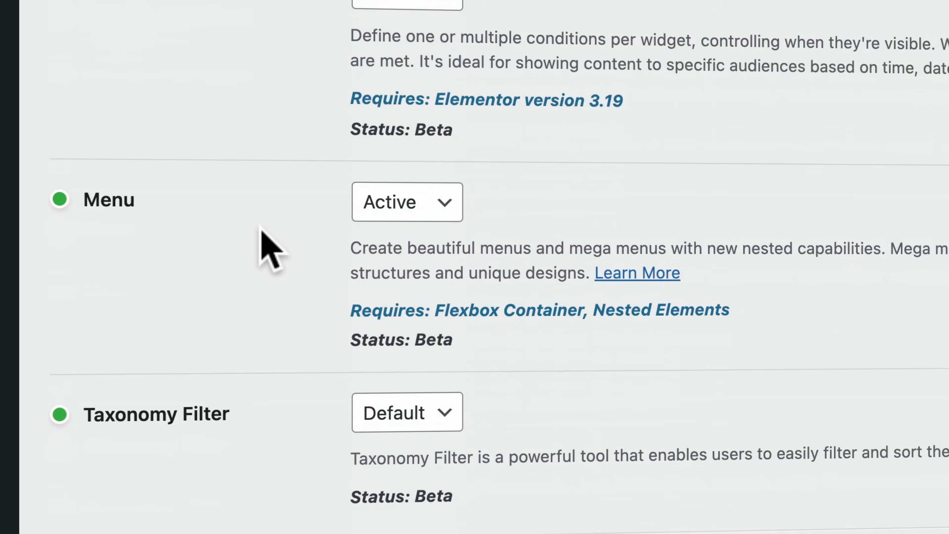
scroll(261, 228, "down", 19)
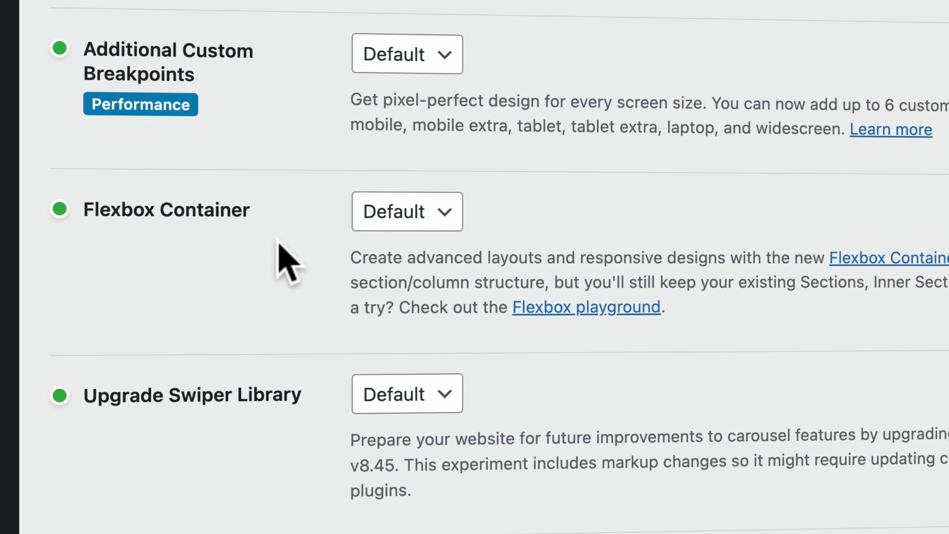
scroll(277, 240, "down", 8)
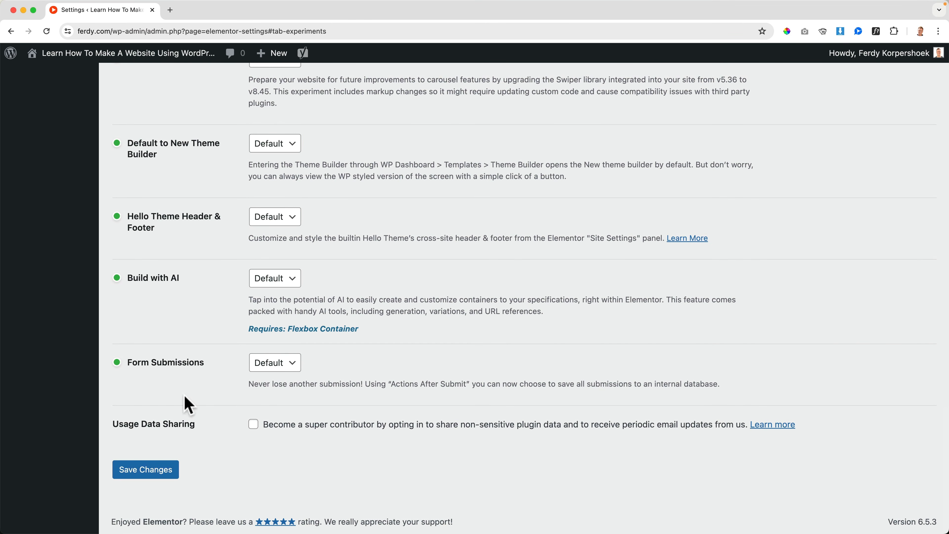
scroll(189, 404, "up", 20)
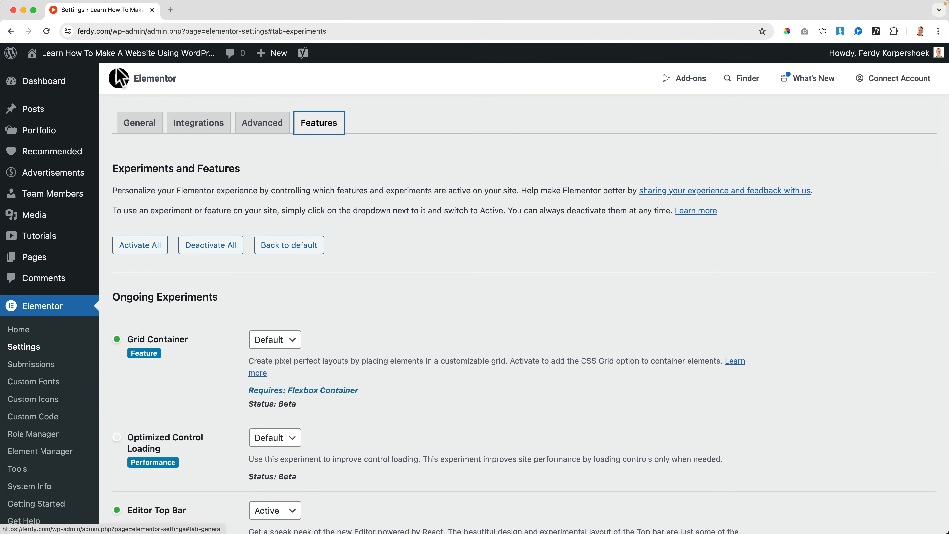
left_click(119, 53)
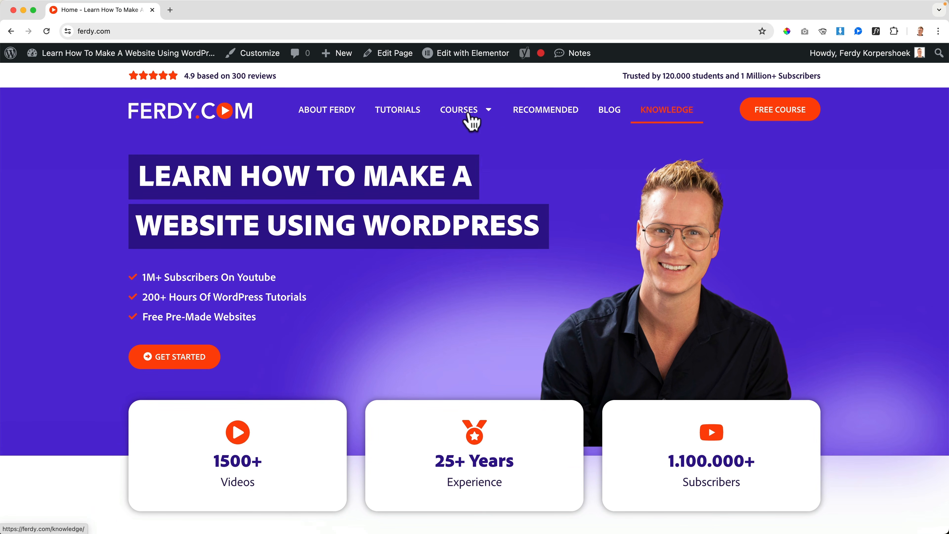
Open YouTube in a new tab and search for "elementor pro custom header ferdy"
left_click(170, 9)
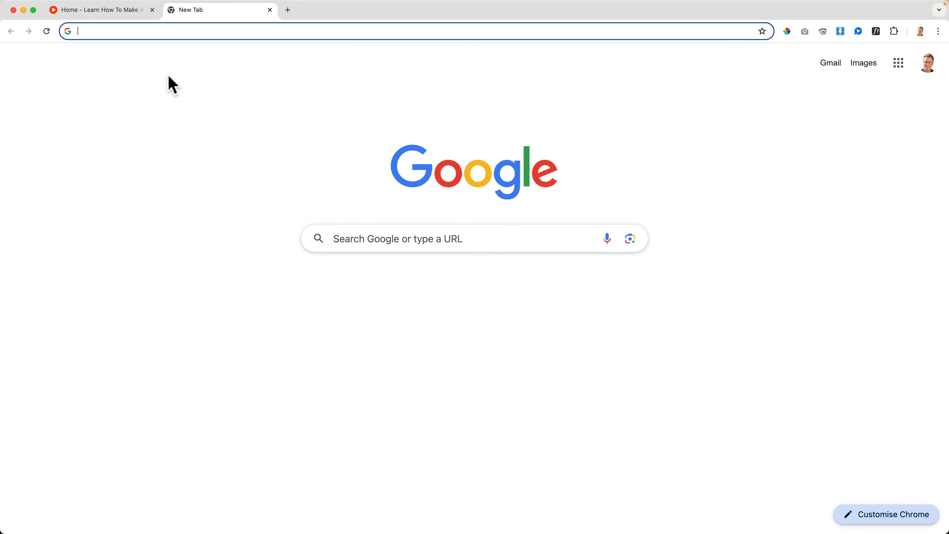
type("you")
key("Return")
left_click(352, 61)
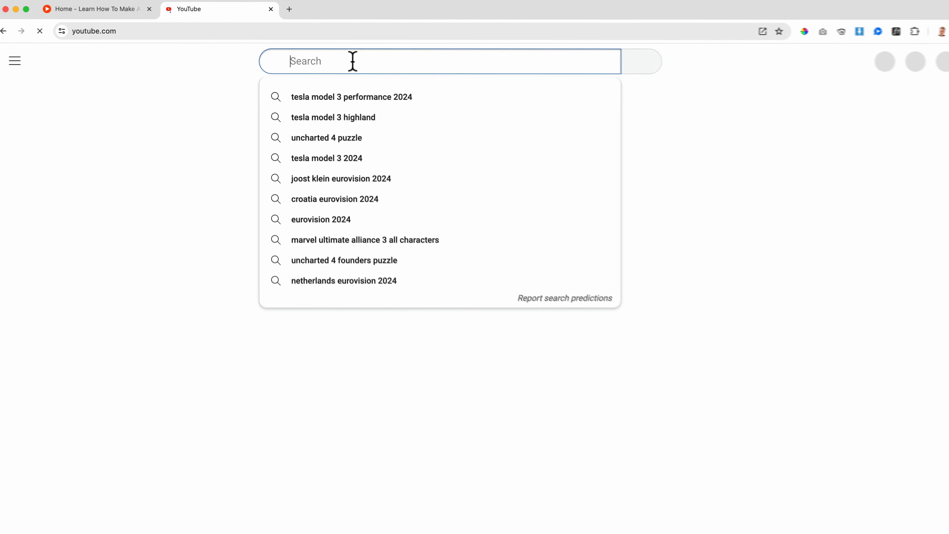
type("elementor pro ")
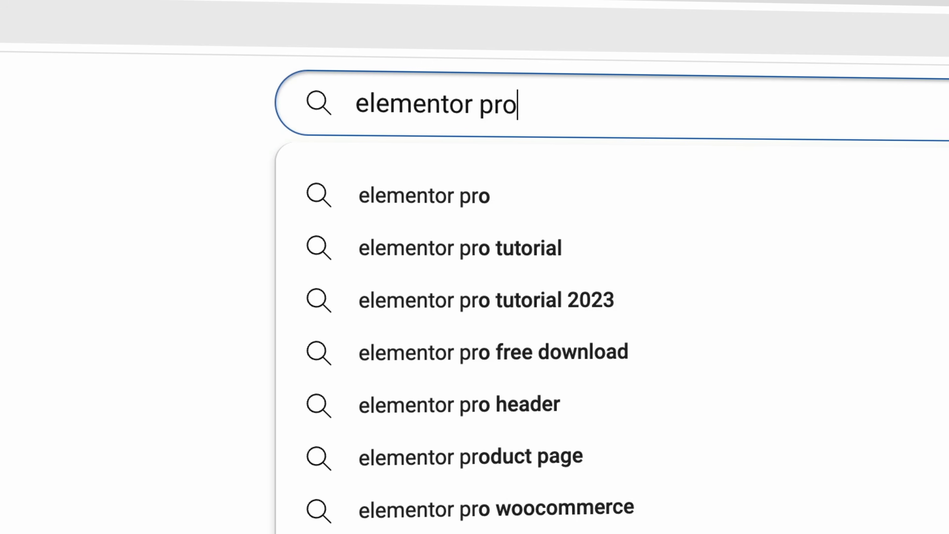
type("custom header ferd")
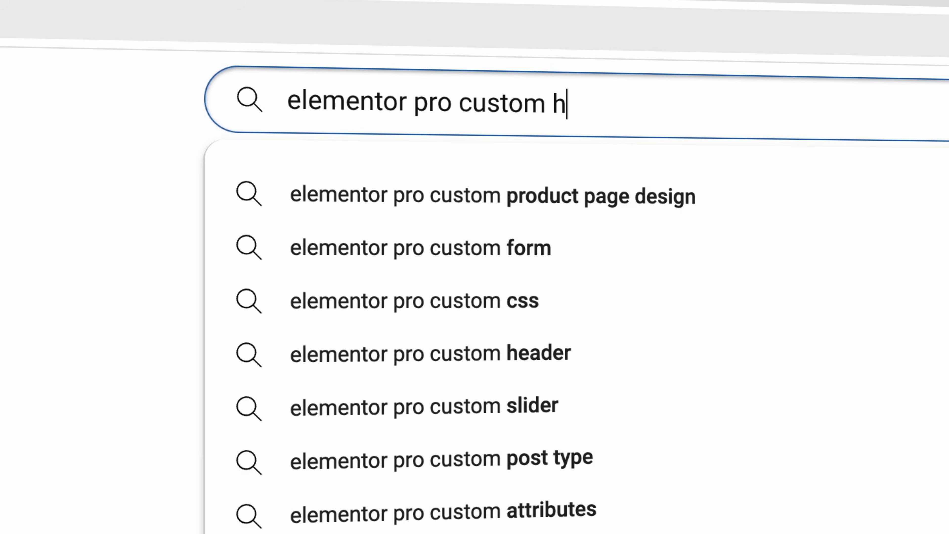
type("y")
key("Return")
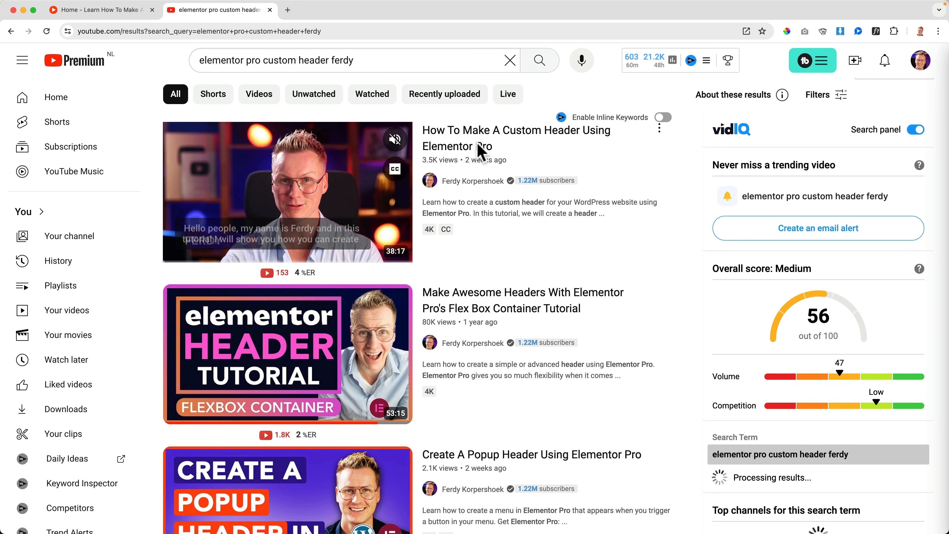
Close the YouTube results and show the Courses submenu in the homepage's sticky header
key("super+w")
scroll(522, 178, "down", 5)
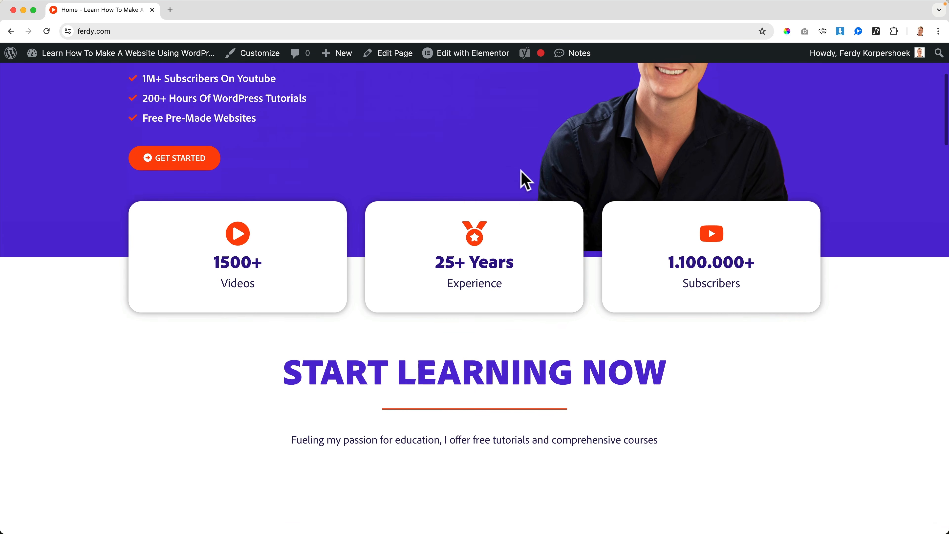
mouse_move(464, 67)
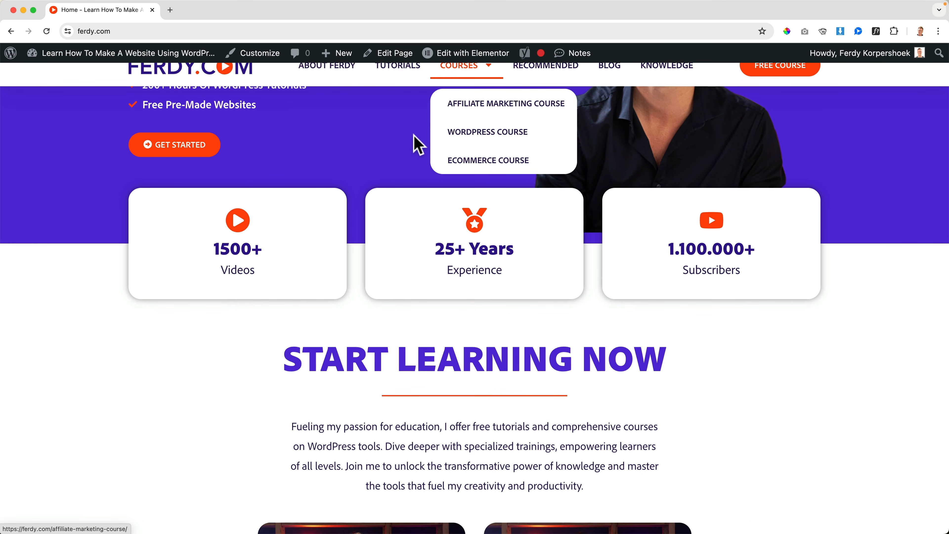
Go to the site's WordPress dashboard and open the header templates in Elementor's Theme Builder
scroll(415, 144, "up", 5)
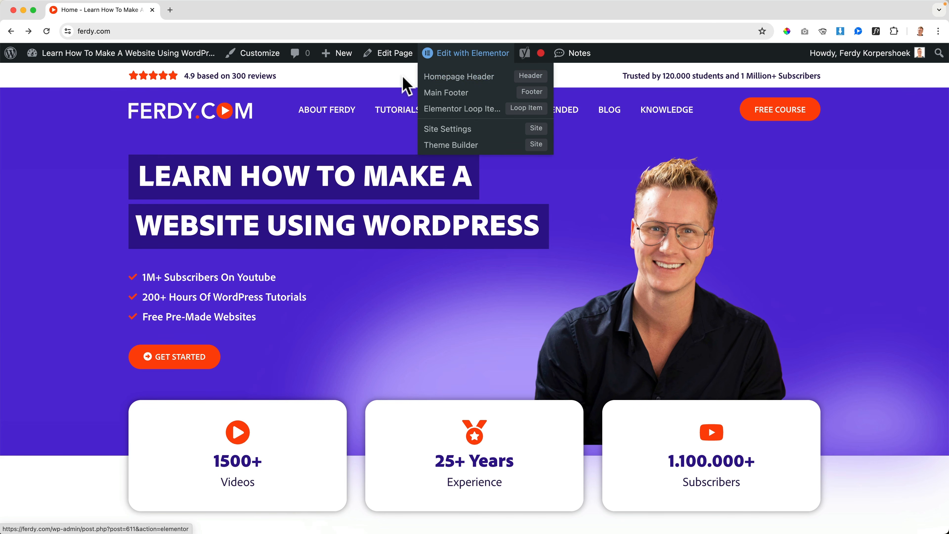
left_click(75, 56)
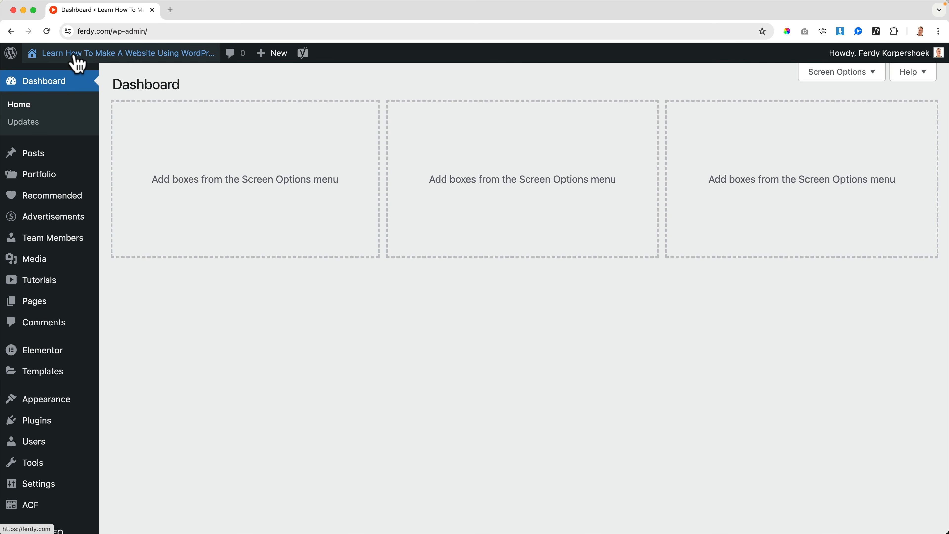
mouse_move(52, 349)
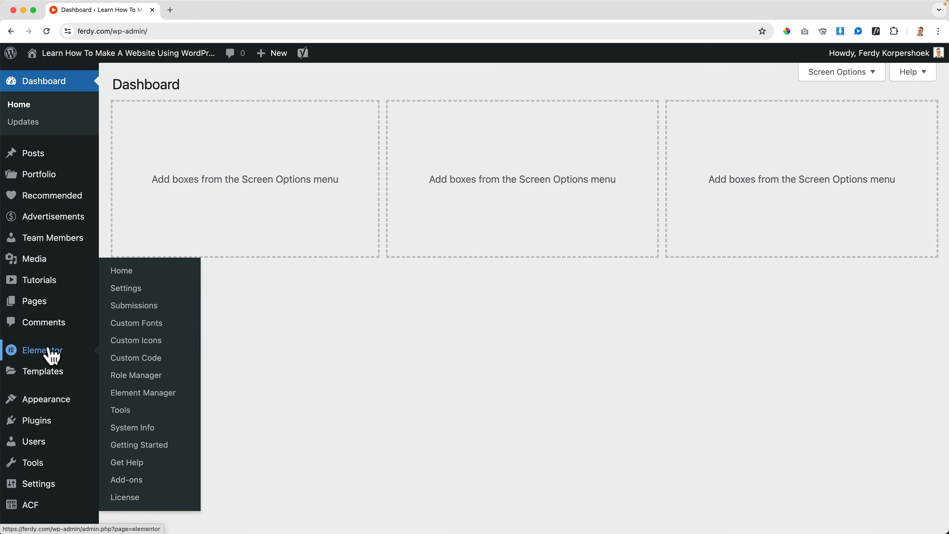
mouse_move(50, 372)
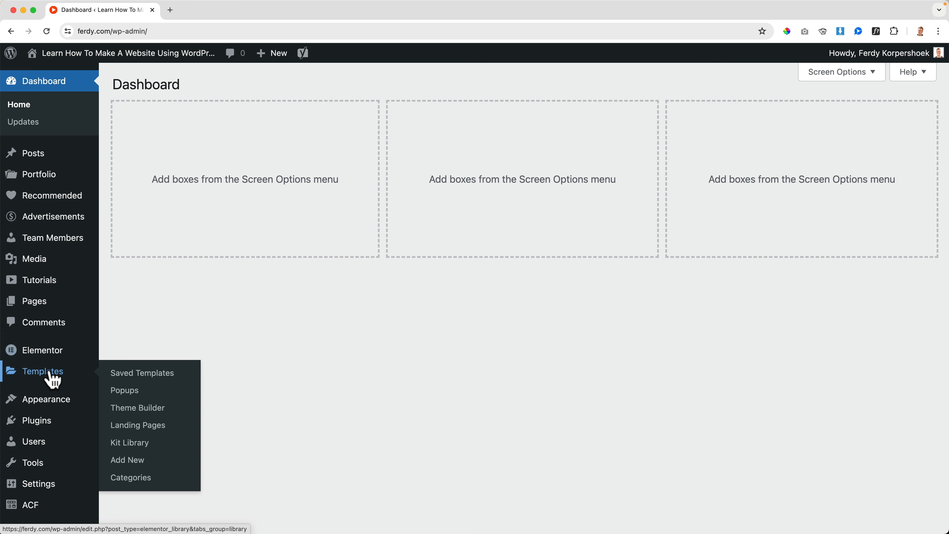
left_click(145, 413)
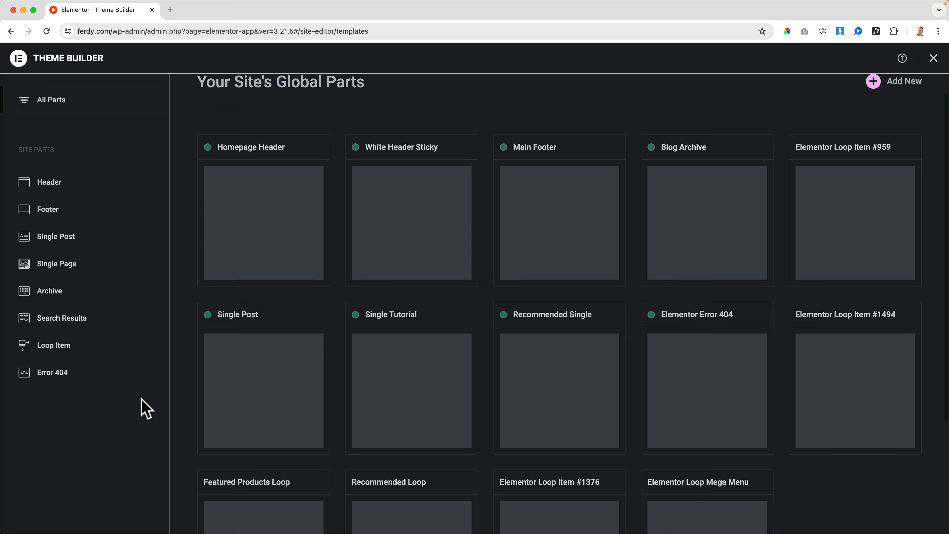
left_click(48, 187)
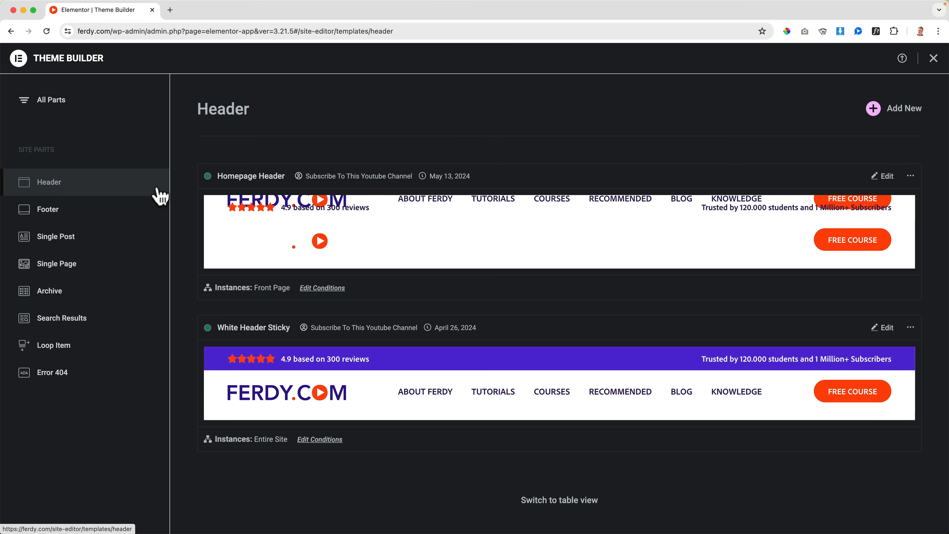
Add a new header template, dismissing the block library, and switch to editing the existing Homepage Header template
left_click(901, 112)
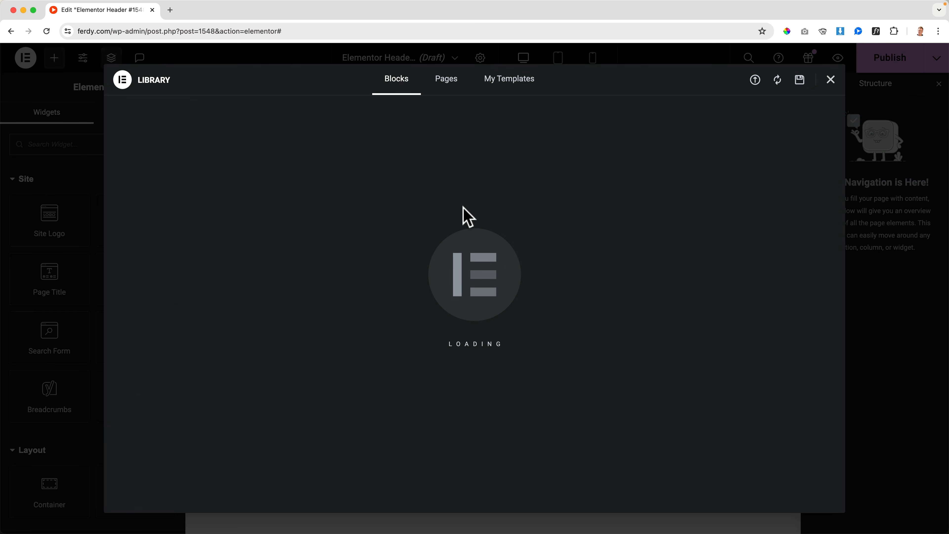
left_click(830, 80)
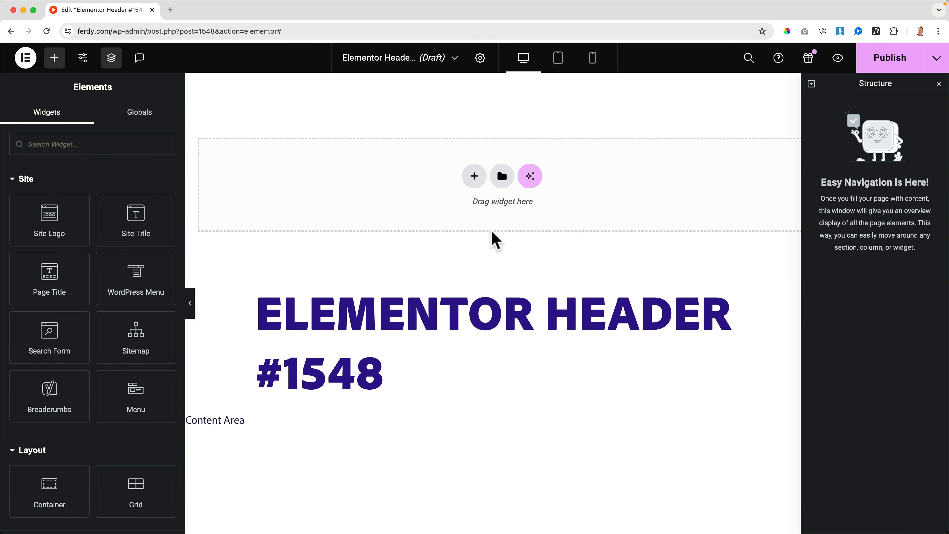
left_click(419, 62)
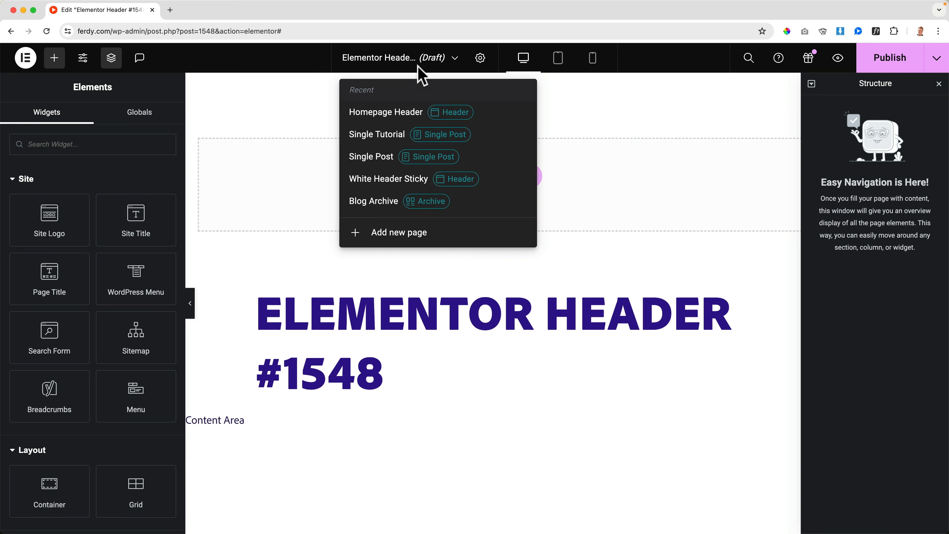
left_click(389, 112)
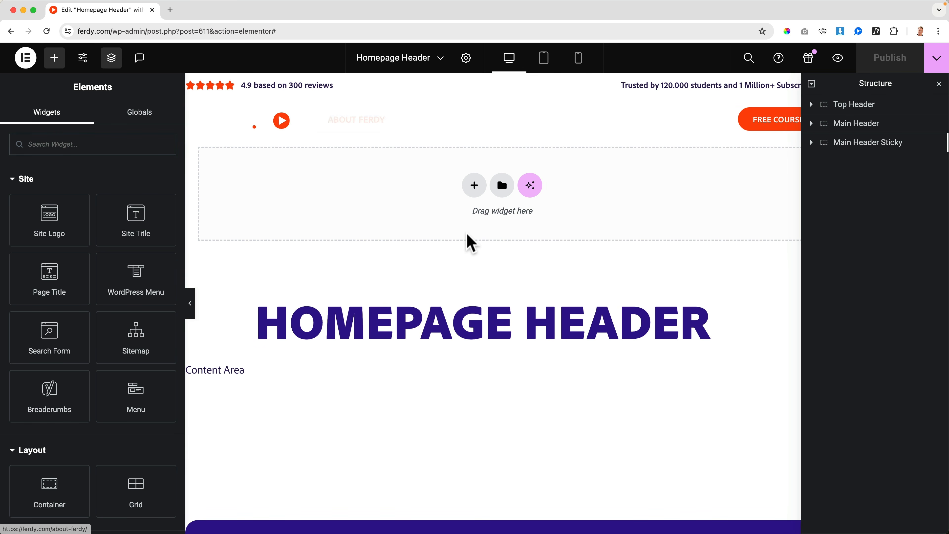
Remove the WordPress Menu widget from the Main Header Sticky container
scroll(503, 251, "down", 10)
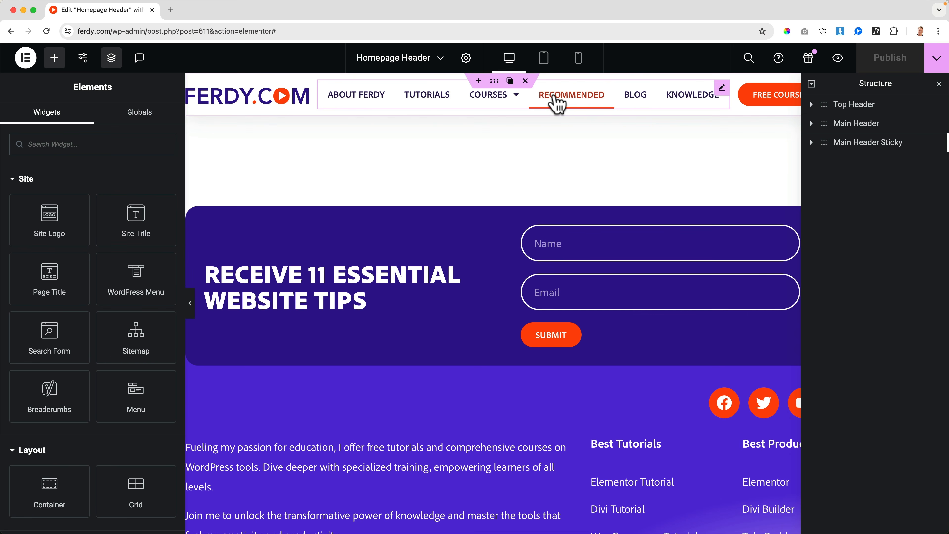
left_click(555, 105)
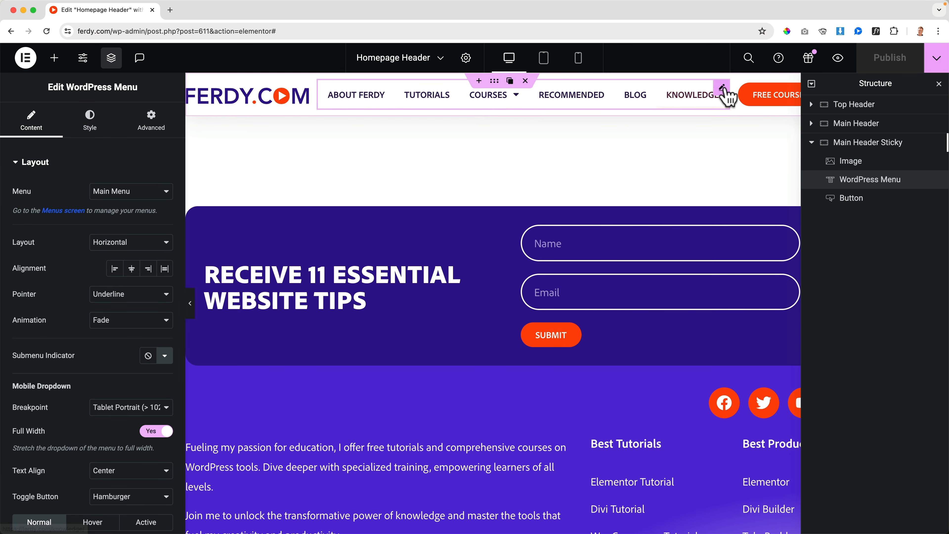
left_click(691, 89)
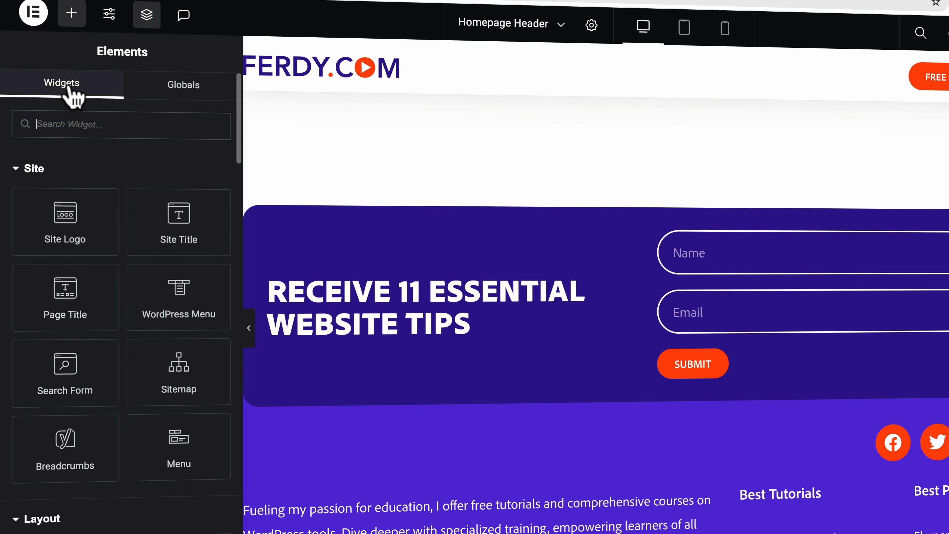
Search the widgets for "mega" and "menu", and place the Menu widget between the logo and the Free Course button in the sticky header
type("mega")
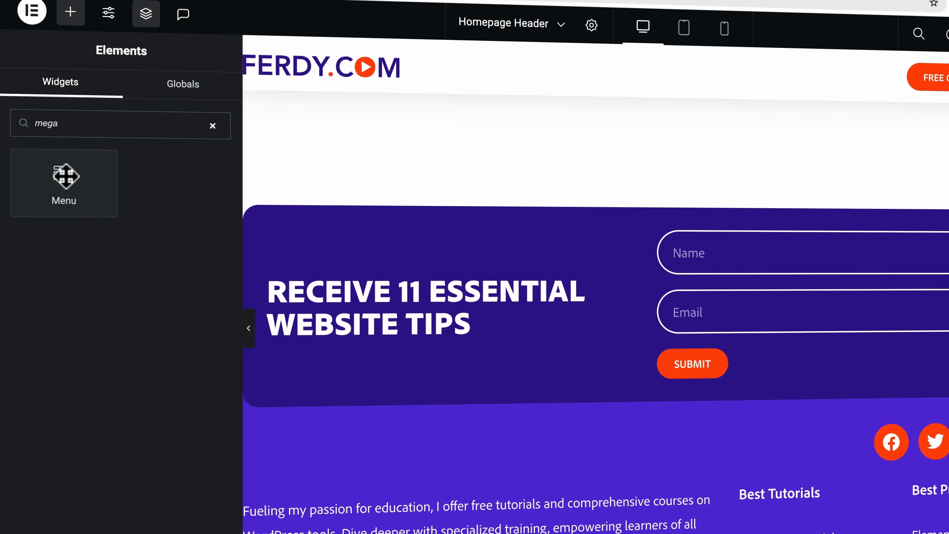
key("BackSpace")
key("BackSpace")
type("nu")
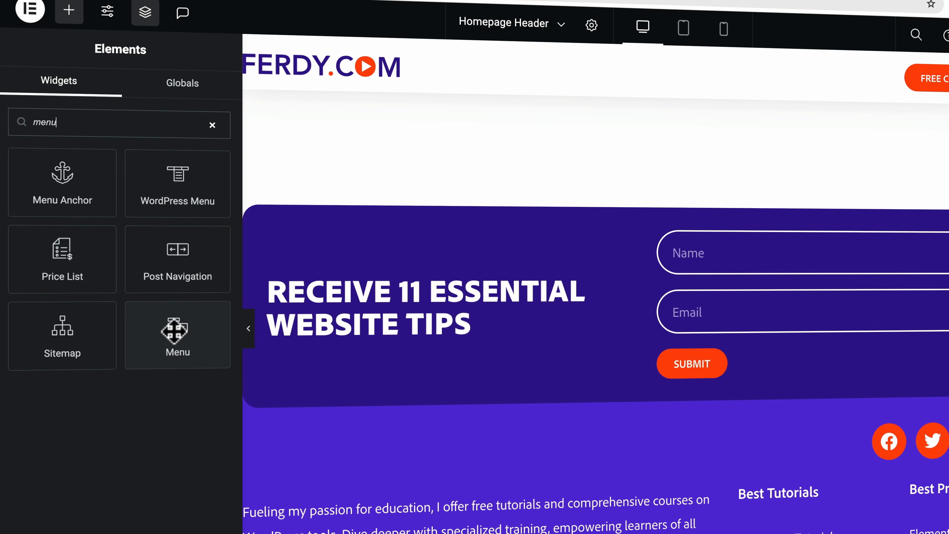
type("mega")
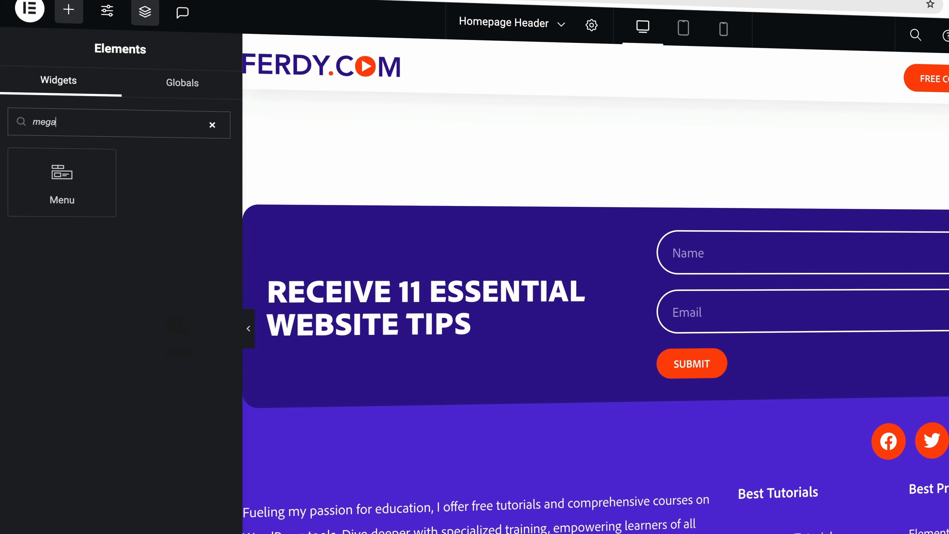
left_click_drag(61, 179, 663, 60)
left_click_drag(684, 82, 663, 73)
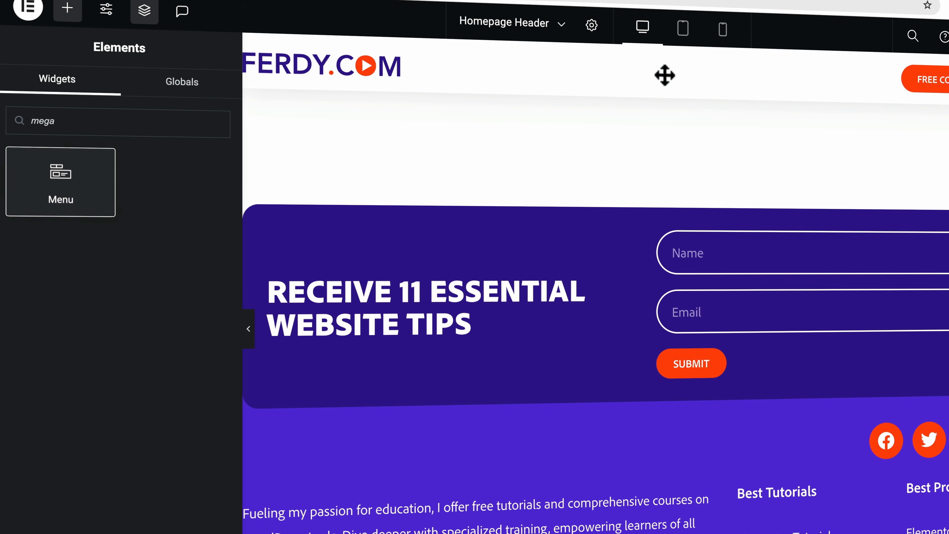
left_click_drag(56, 181, 399, 63)
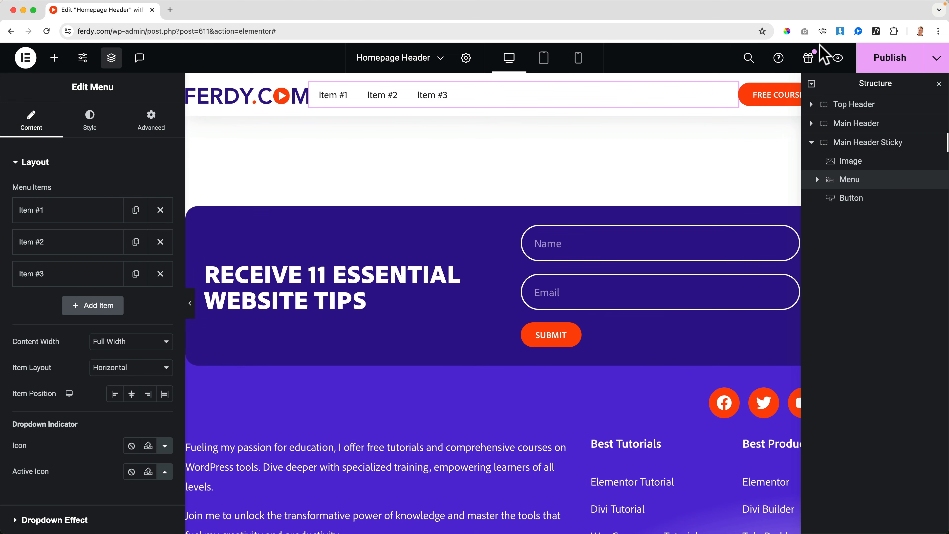
Publish the Homepage Header, check the live homepage in another tab and return to the editor
left_click(882, 60)
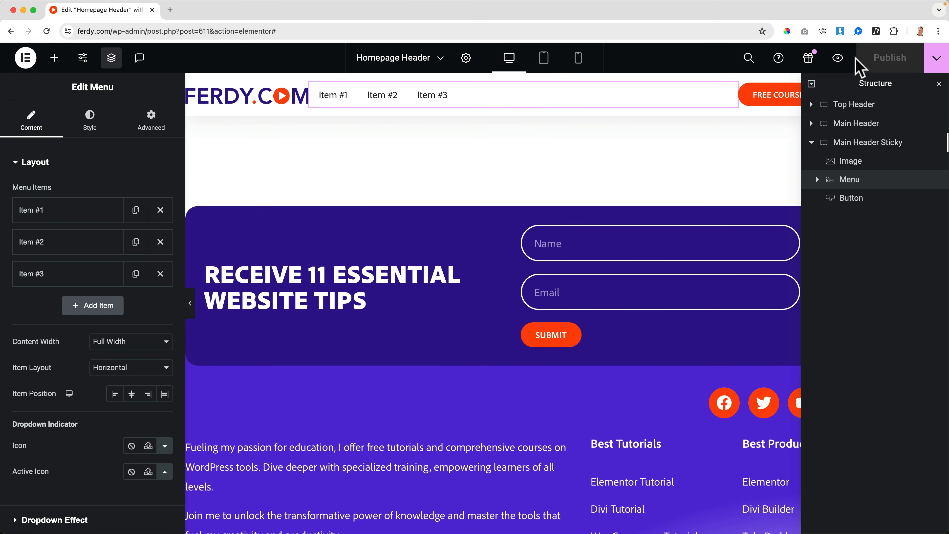
left_click(837, 58)
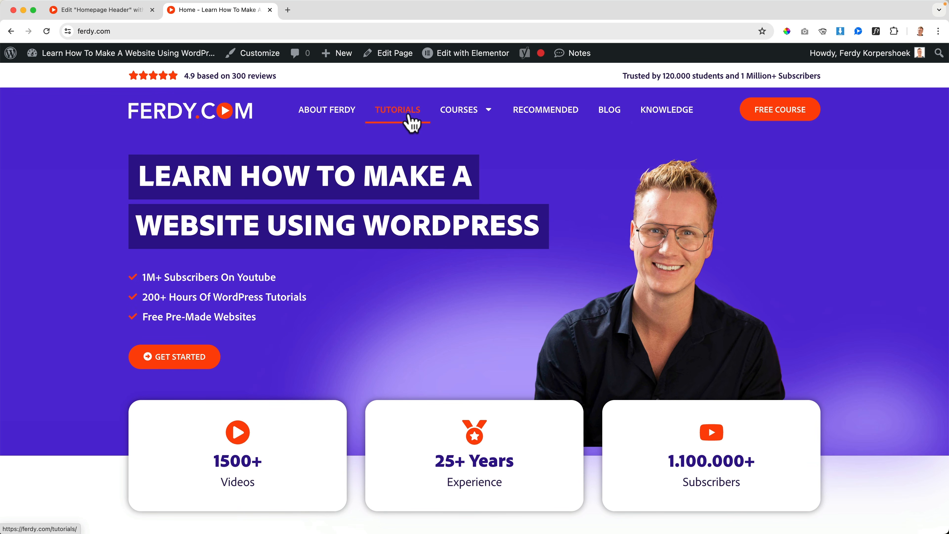
left_click(131, 9)
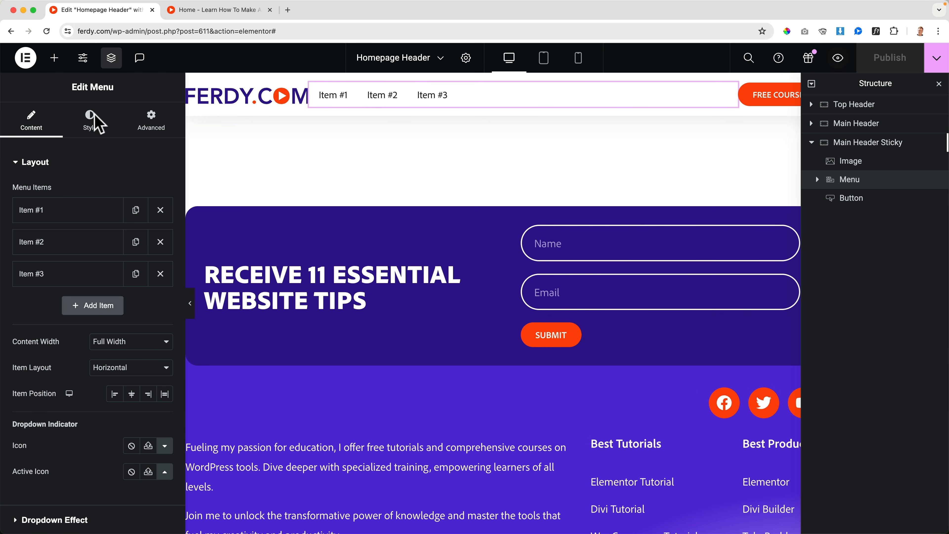
Remove Item #2 and Item #3 from the menu, and retitle Item #1 "About Ferdy" with a link to the About Ferdy page
left_click(161, 242)
left_click(160, 241)
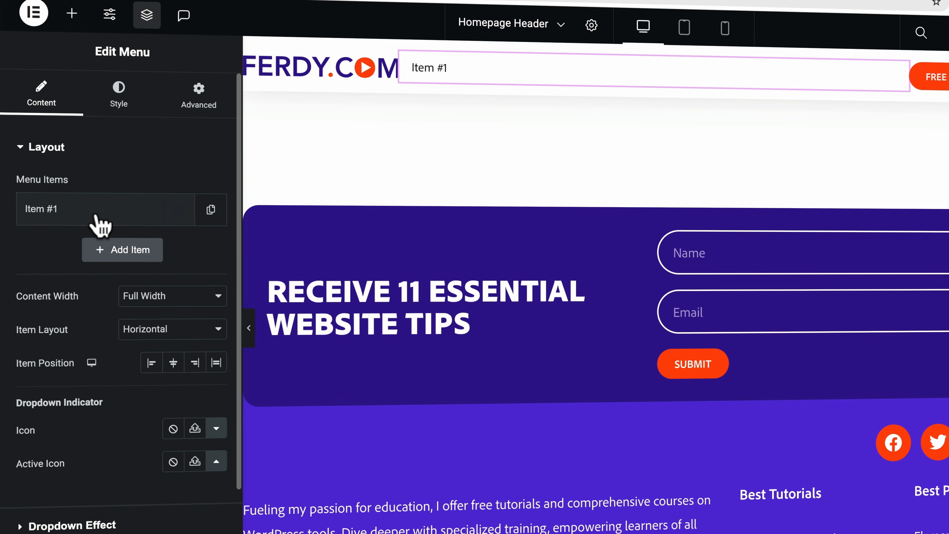
left_click(54, 209)
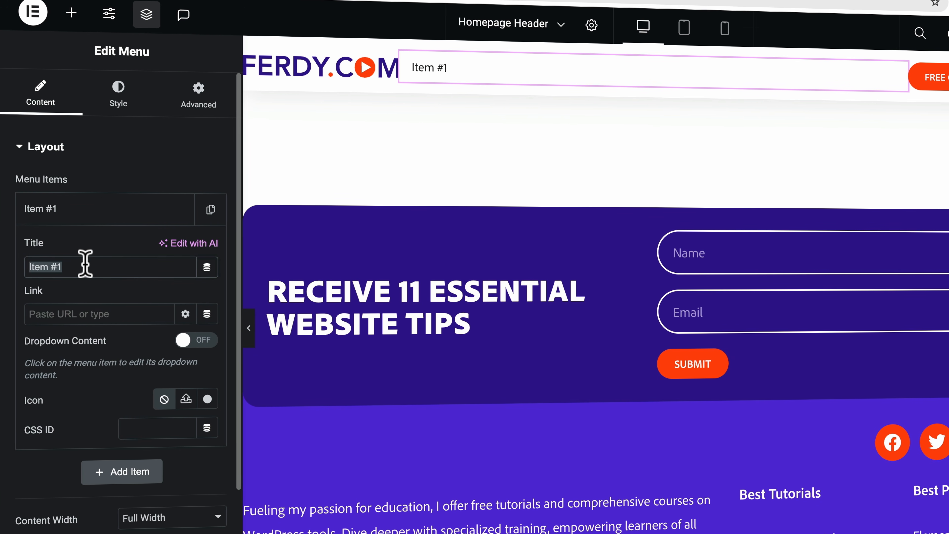
type("About Ferdy")
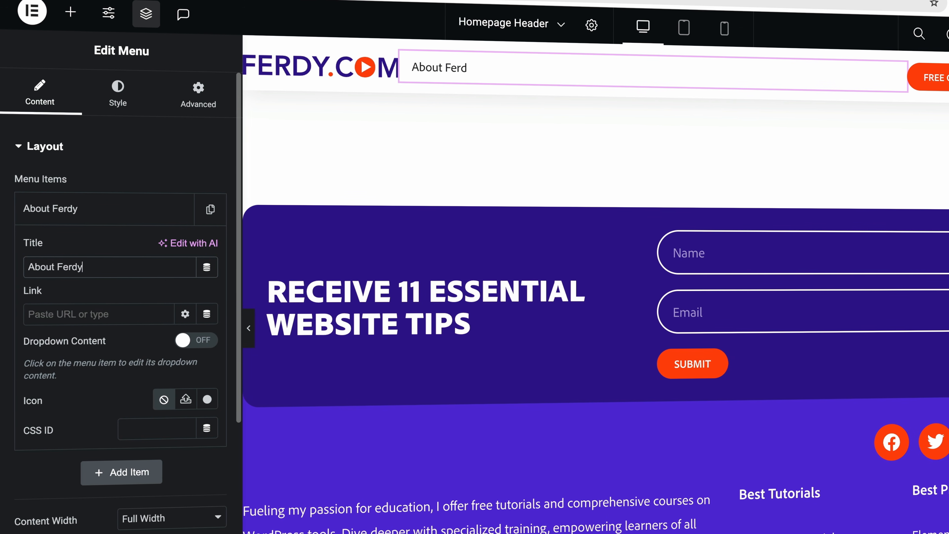
left_click(86, 315)
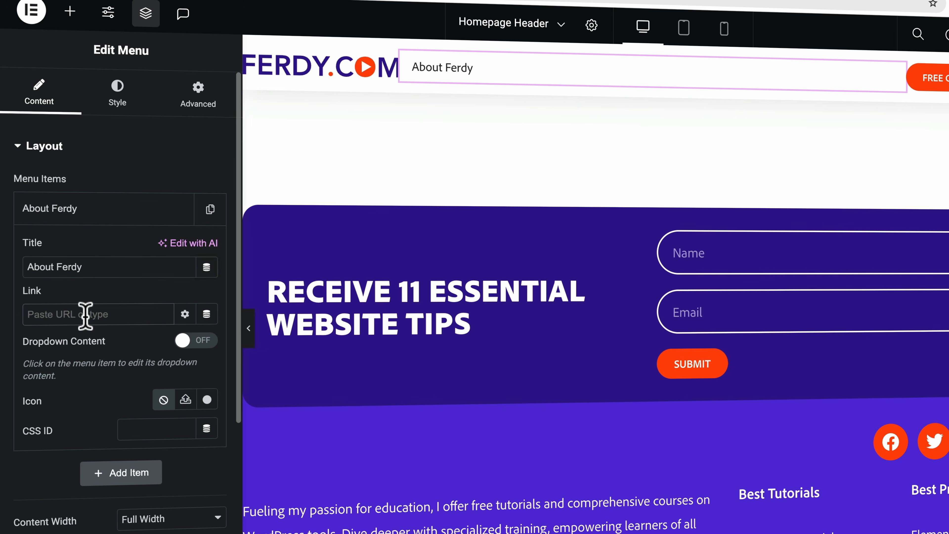
type("about")
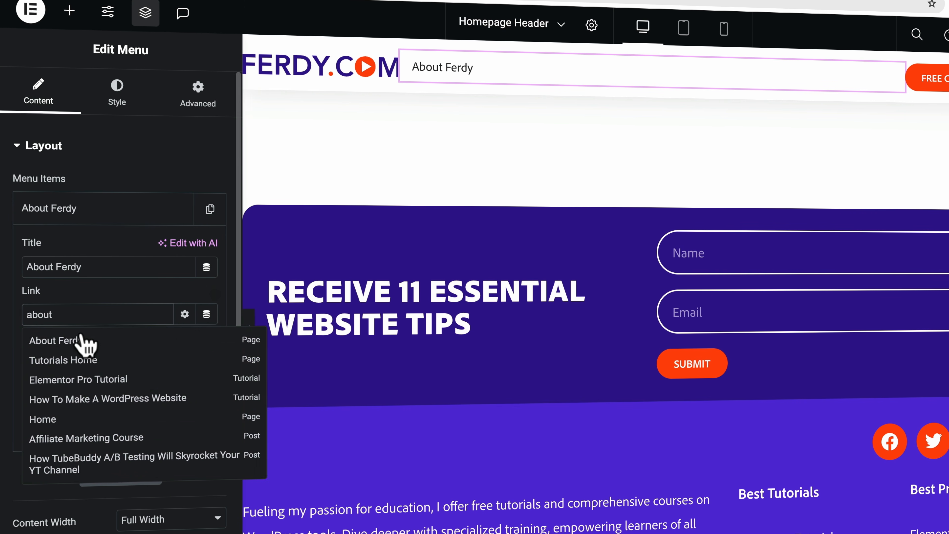
left_click(79, 339)
left_click(138, 215)
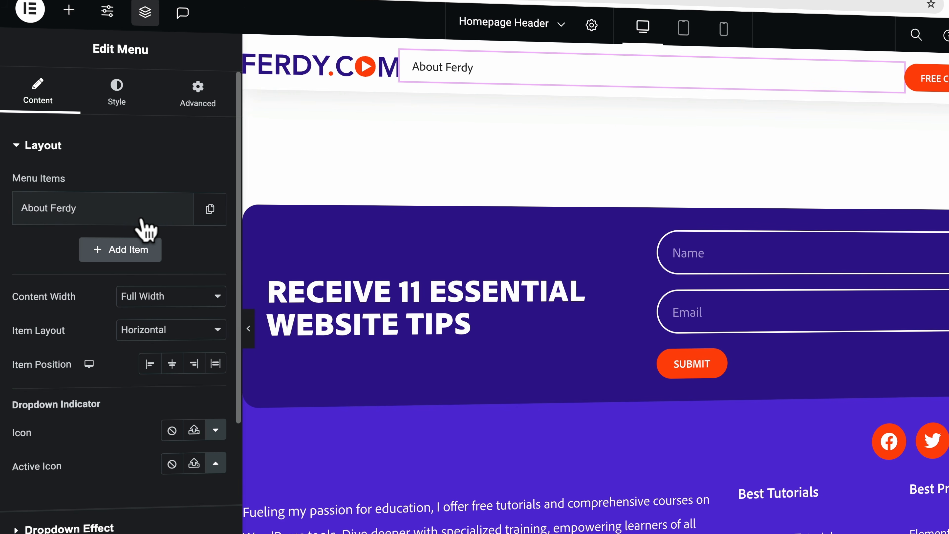
Add a second menu item titled "Tutorials" and link it to the Tutorials page
left_click(120, 250)
triple_click(78, 309)
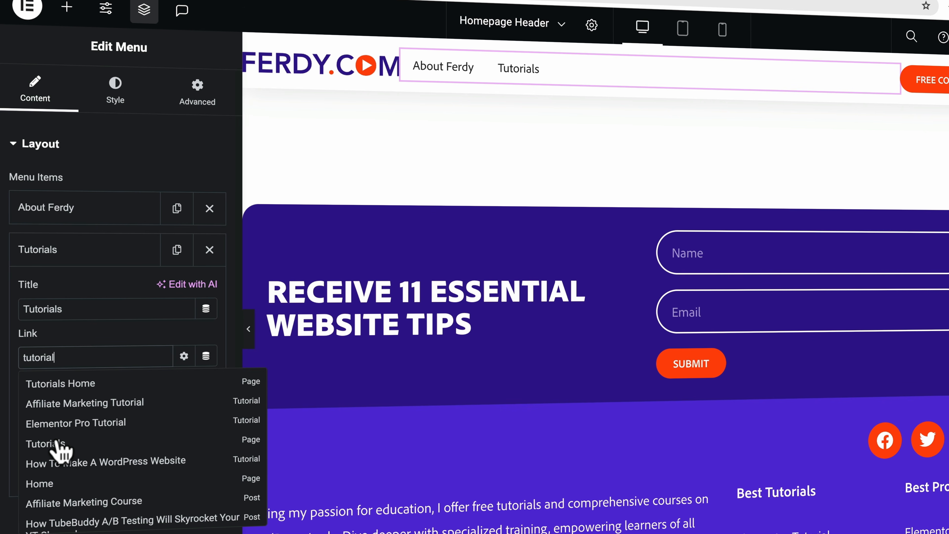
left_click(60, 447)
left_click(76, 250)
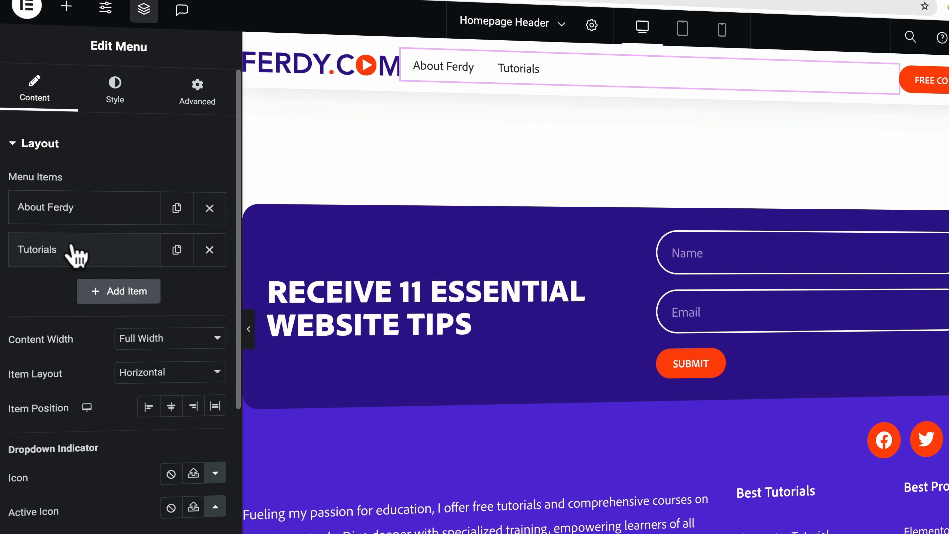
Add a third menu item titled "Courses" and set its link by searching for Courses
left_click(116, 296)
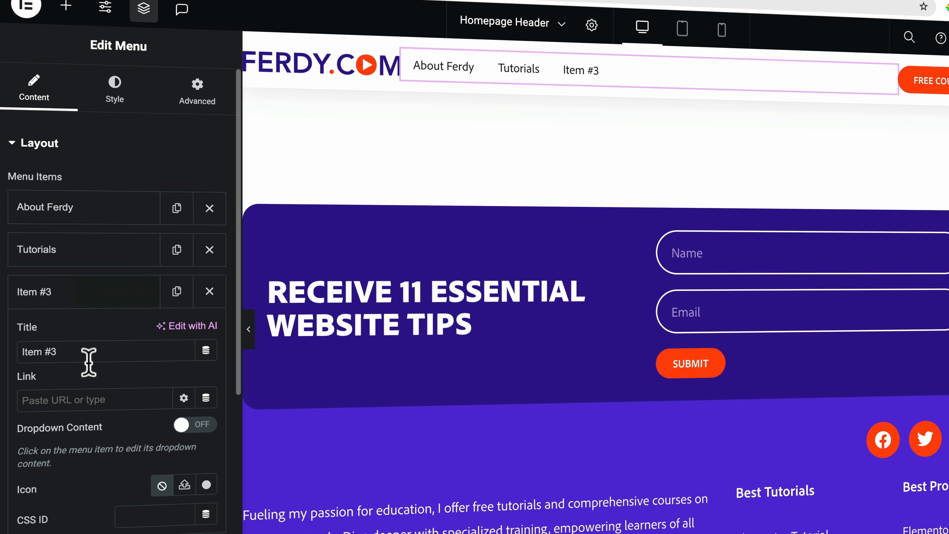
triple_click(89, 353)
type("Courses")
left_click(75, 400)
type("Courses")
left_click(61, 429)
left_click(76, 292)
left_click(116, 338)
triple_click(75, 394)
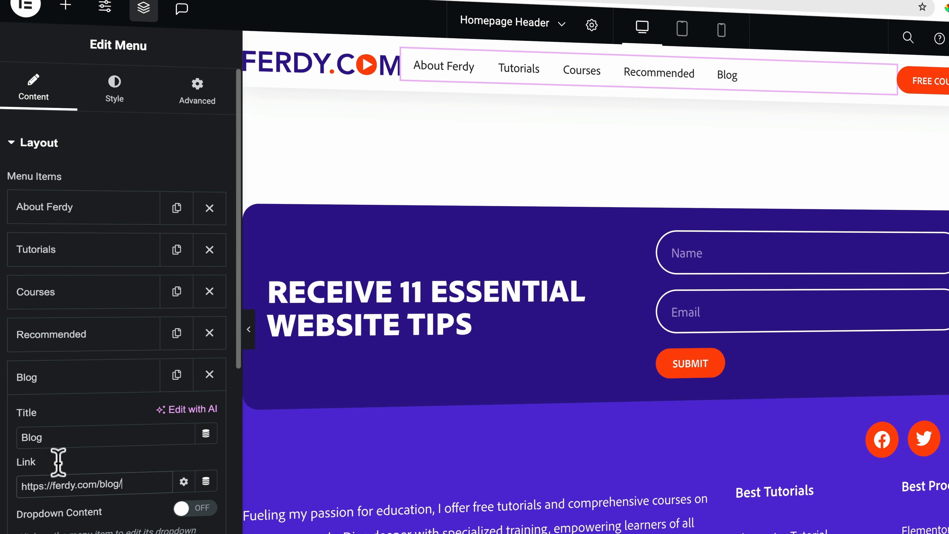
left_click(76, 377)
Add a sixth menu item titled "Knowledge" after Blog
left_click(115, 418)
triple_click(75, 479)
type("Knowledge")
left_click(75, 423)
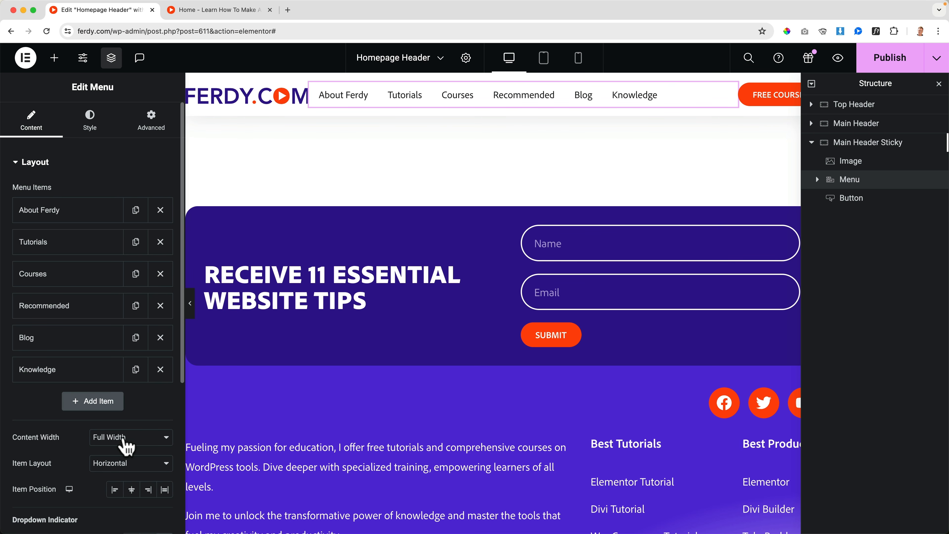
Compare the menu with the live homepage's header, and look at the Item Layout options in the editor
left_click(217, 9)
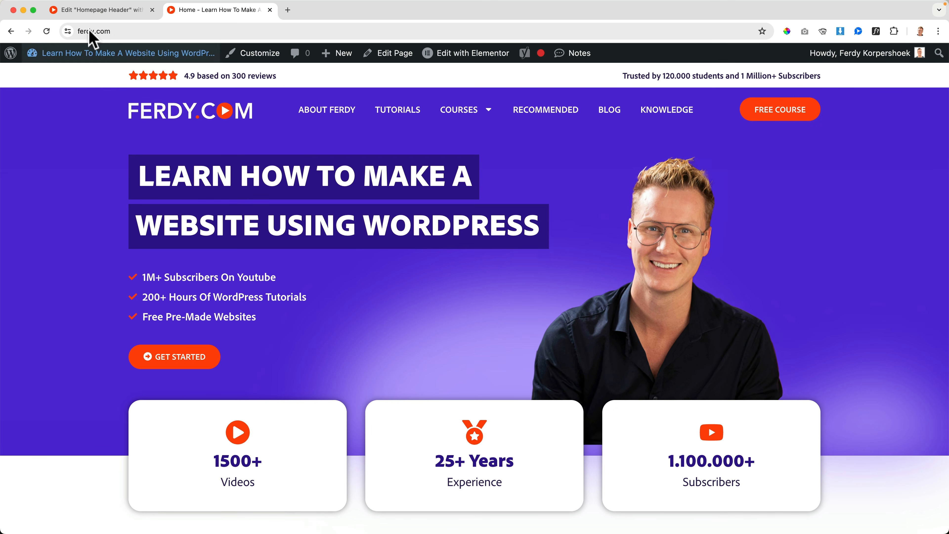
left_click(108, 10)
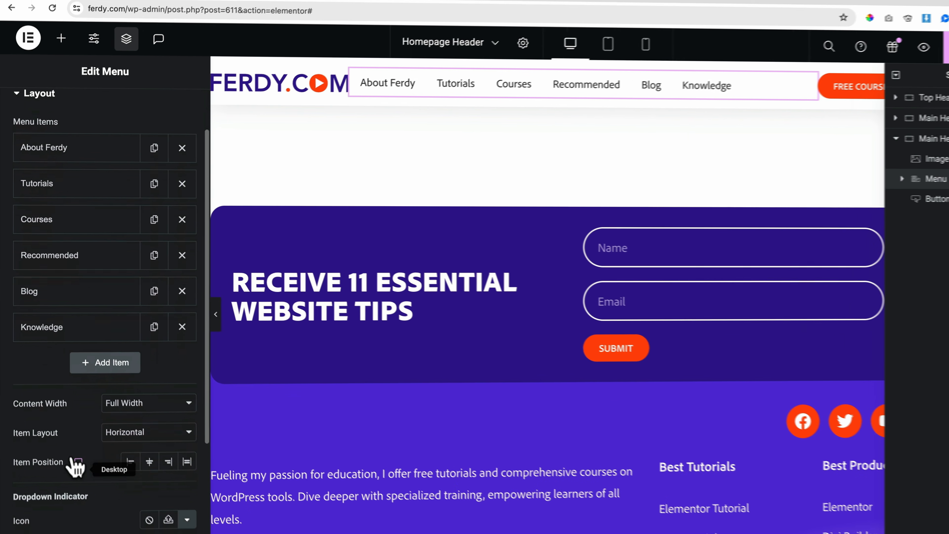
left_click(116, 438)
left_click(197, 414)
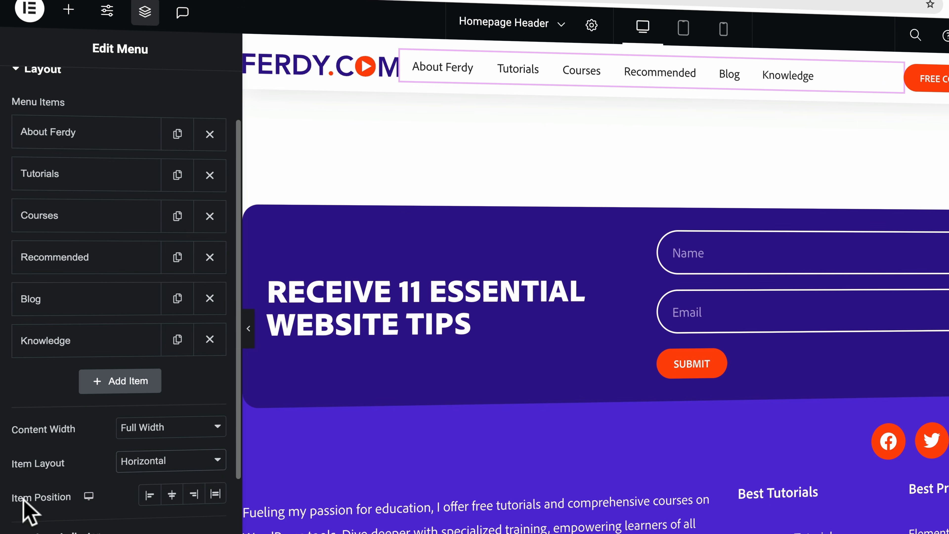
Center the menu items in the header and look at the icon choices for the dropdown indicator
left_click(171, 495)
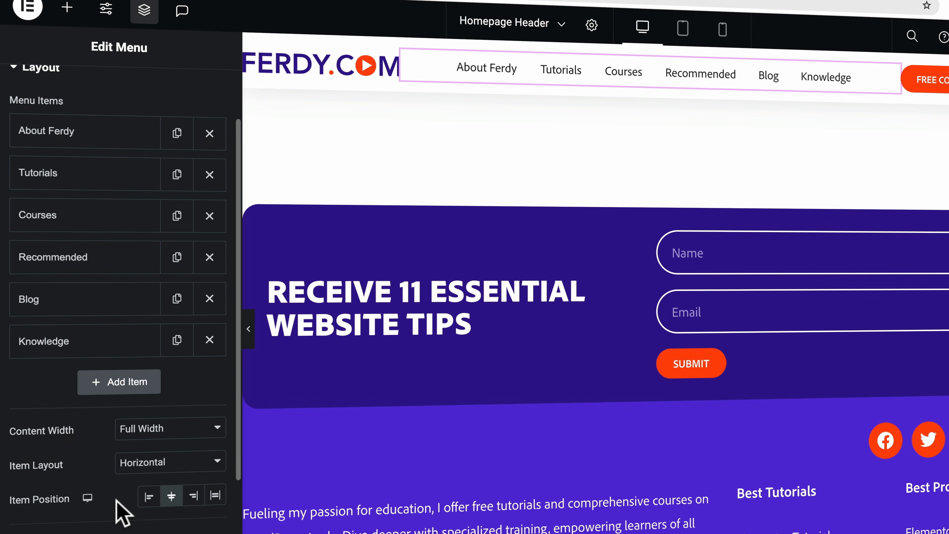
scroll(121, 510, "down", 4)
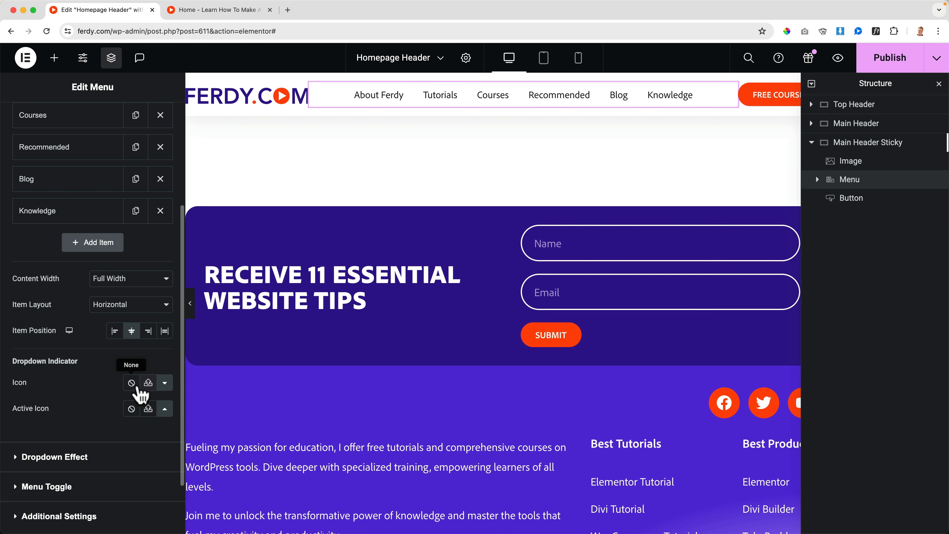
left_click(165, 382)
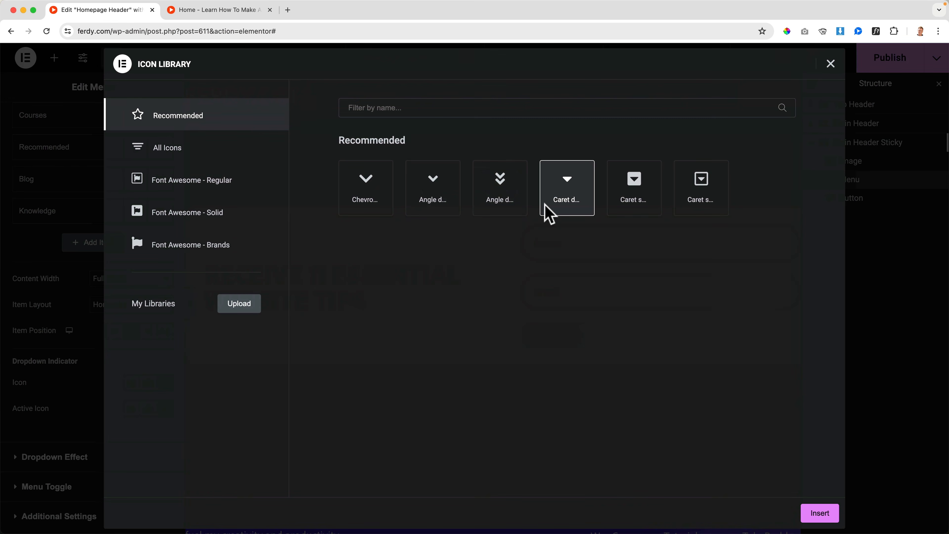
left_click(835, 69)
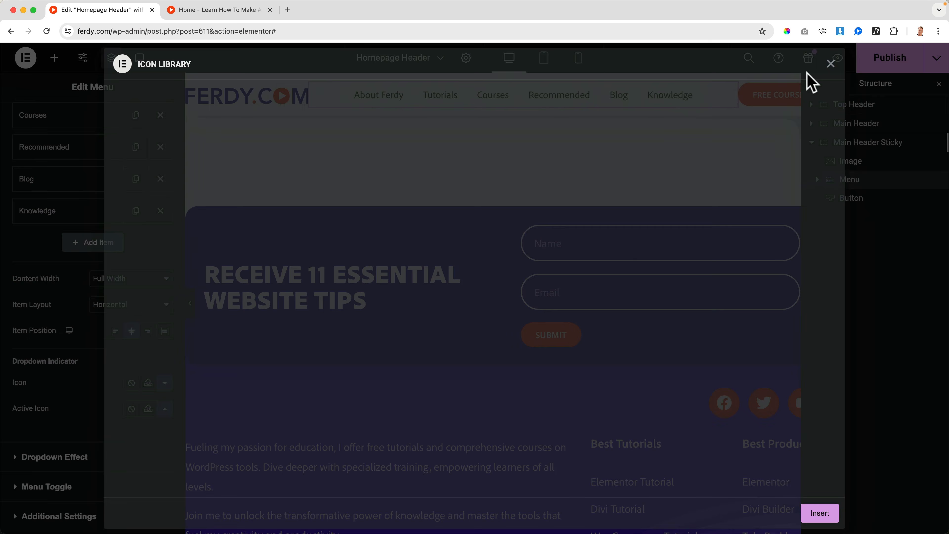
scroll(118, 355, "down", 2)
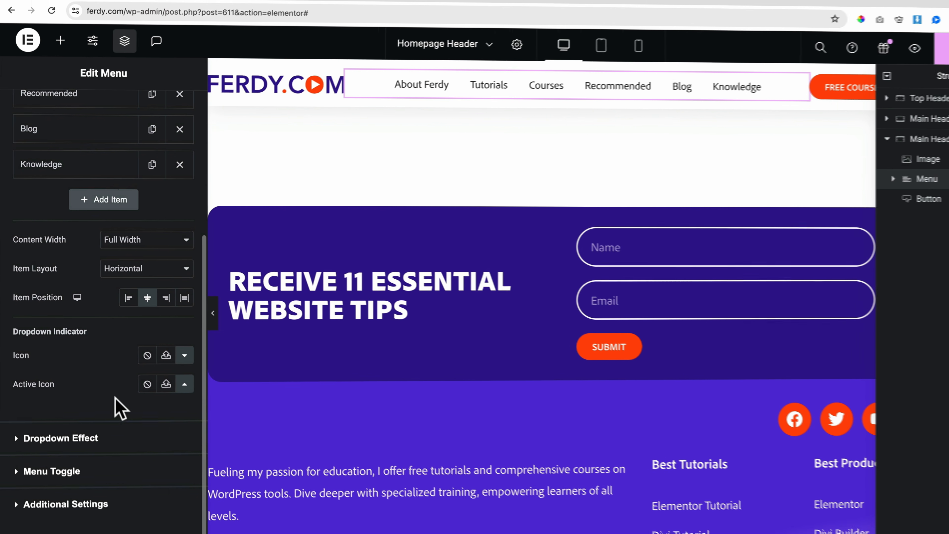
Keep the menu's dropdowns opening on hover and set their animation to Fade in
left_click(74, 411)
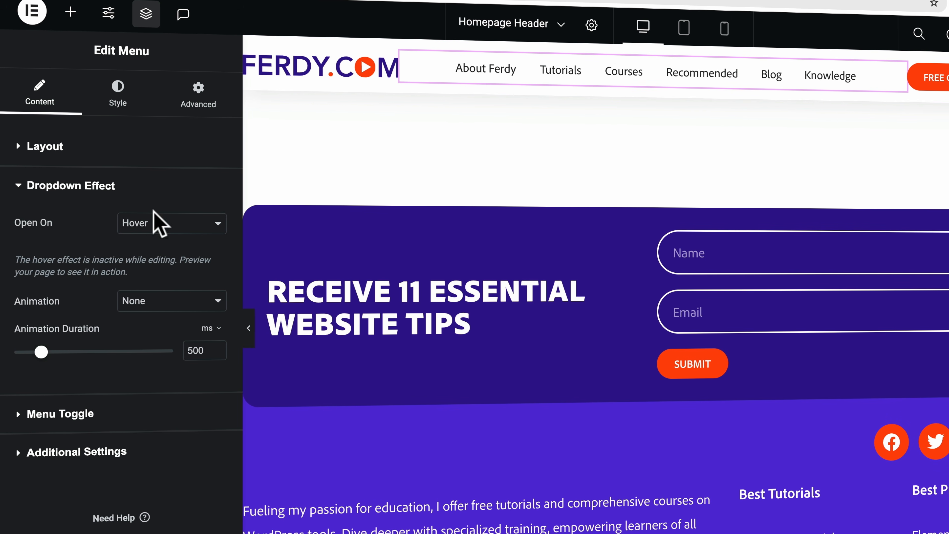
left_click(153, 223)
left_click(154, 228)
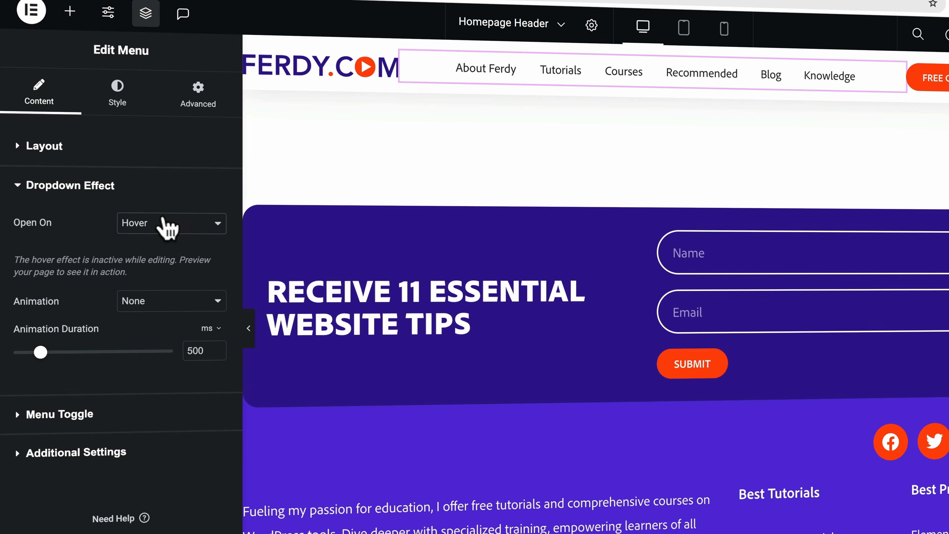
left_click(164, 224)
left_click(93, 235)
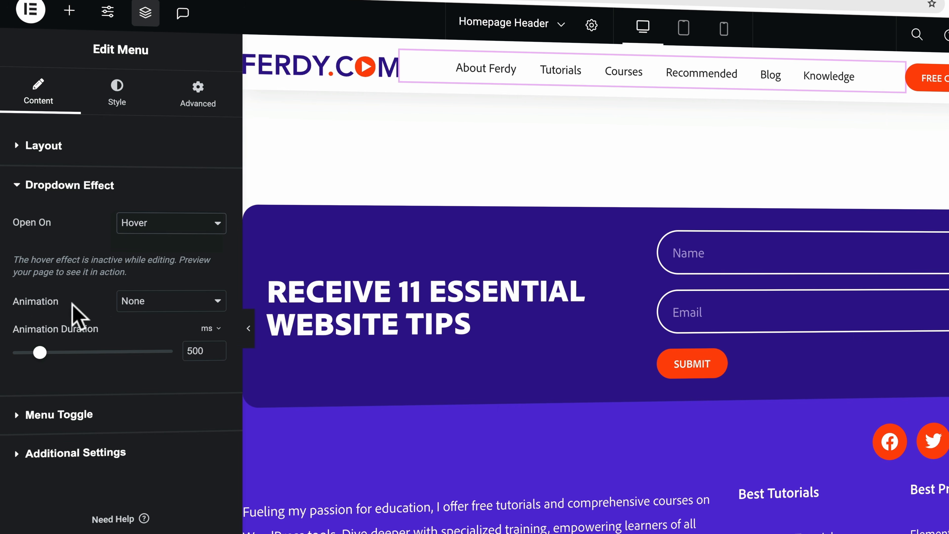
left_click(157, 305)
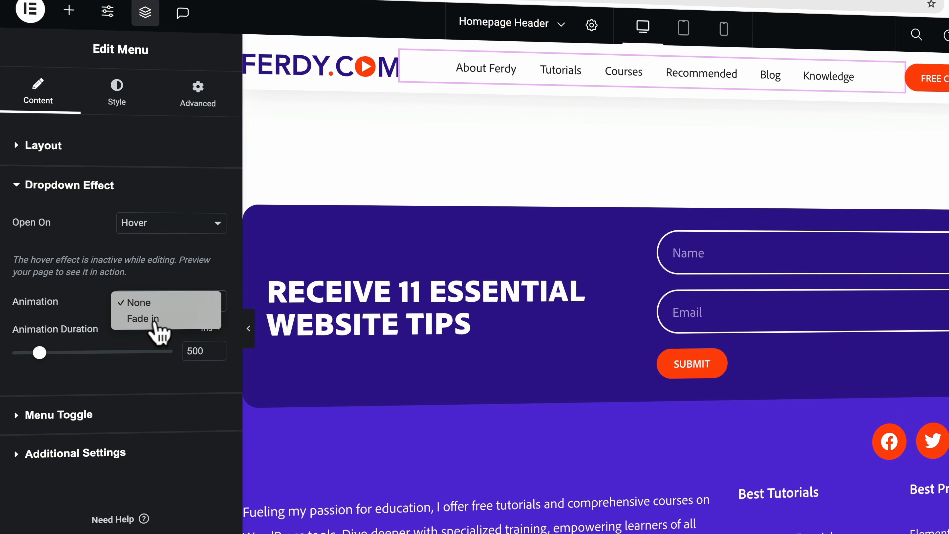
left_click(159, 326)
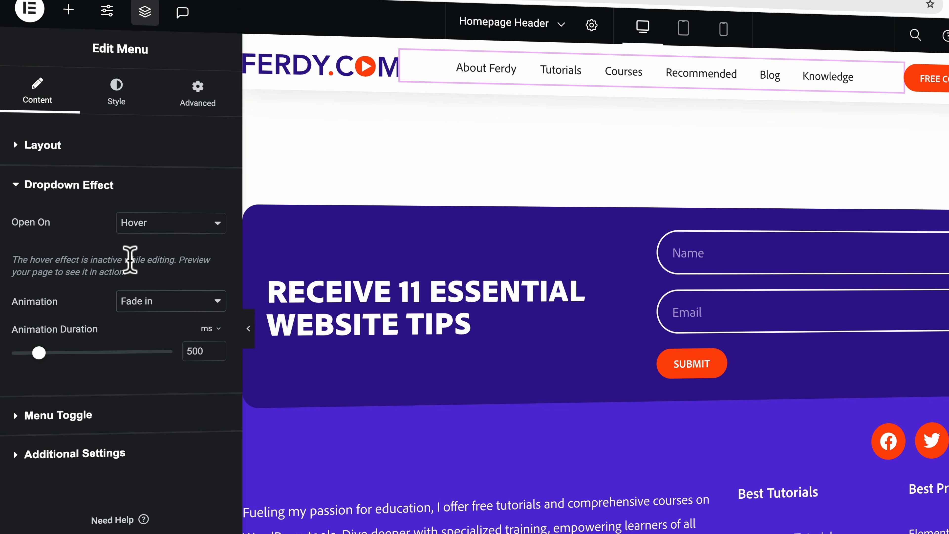
Look at the Menu Toggle options, and set the menu's breakpoint to None in the additional settings
left_click(86, 416)
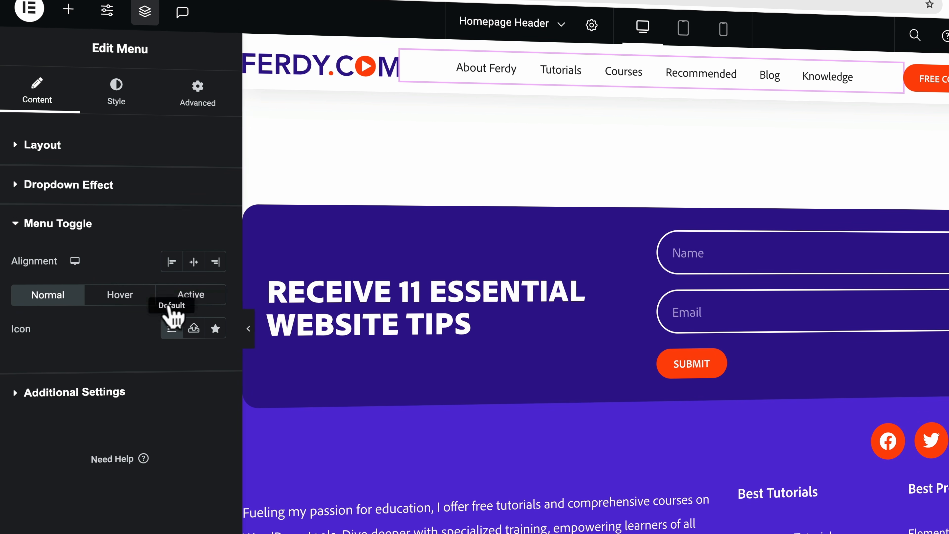
left_click(74, 223)
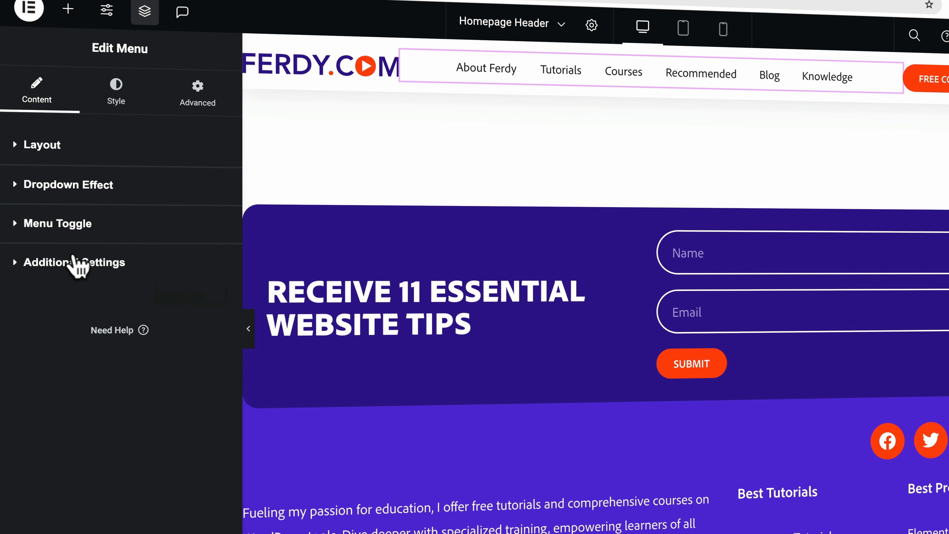
left_click(76, 264)
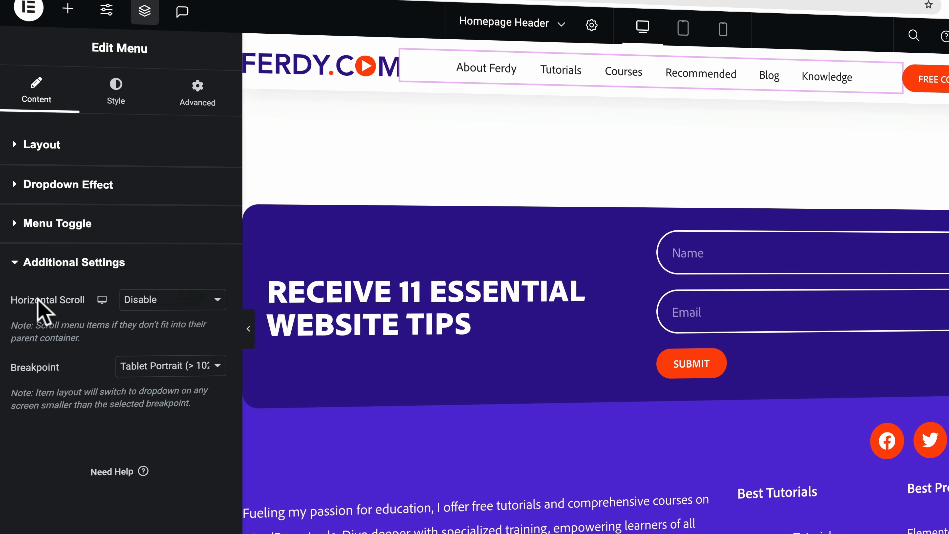
left_click(139, 368)
left_click(142, 336)
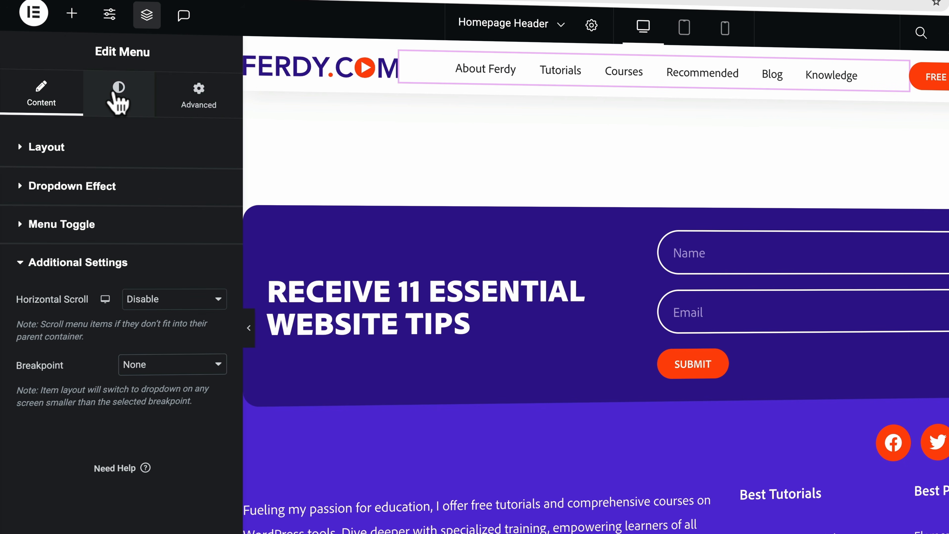
Try a 19 px space between the menu items in the style settings and undo it
left_click(117, 94)
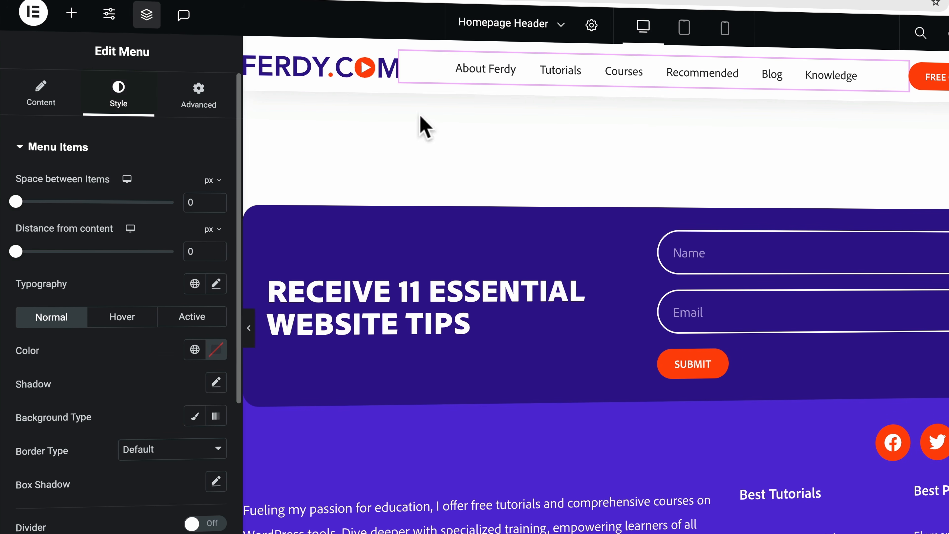
left_click_drag(20, 202, 34, 204)
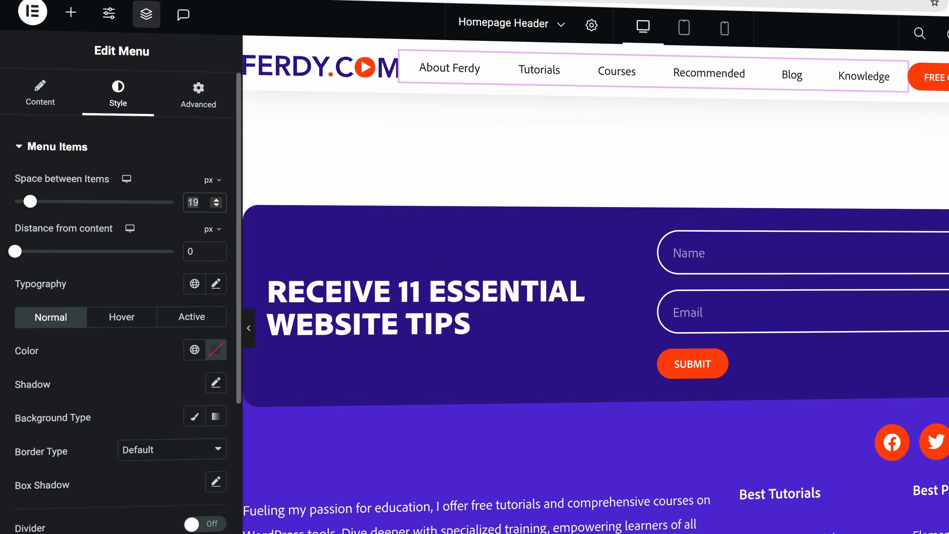
key("ctrl+z")
Set the menu items' typography to Uppercase with a weight of 600 (Semi Bold)
left_click(216, 284)
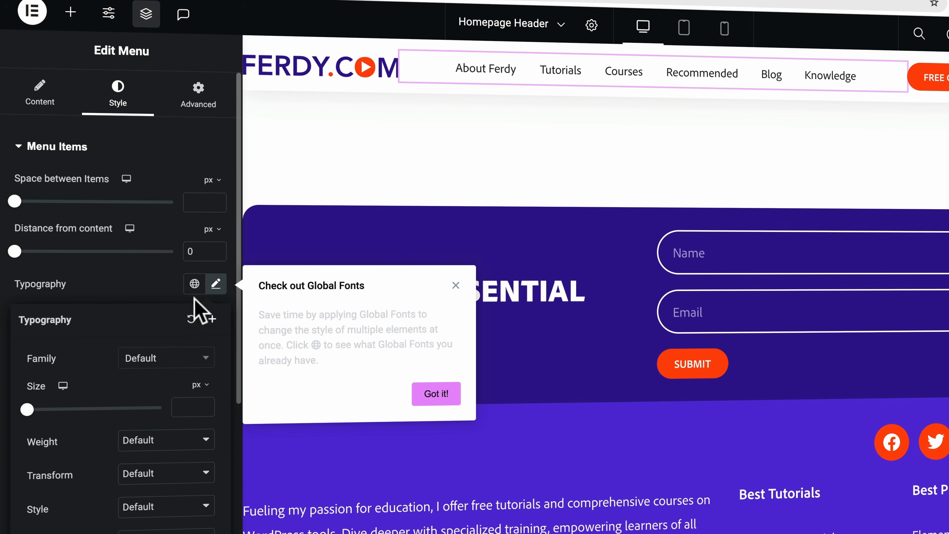
left_click(127, 476)
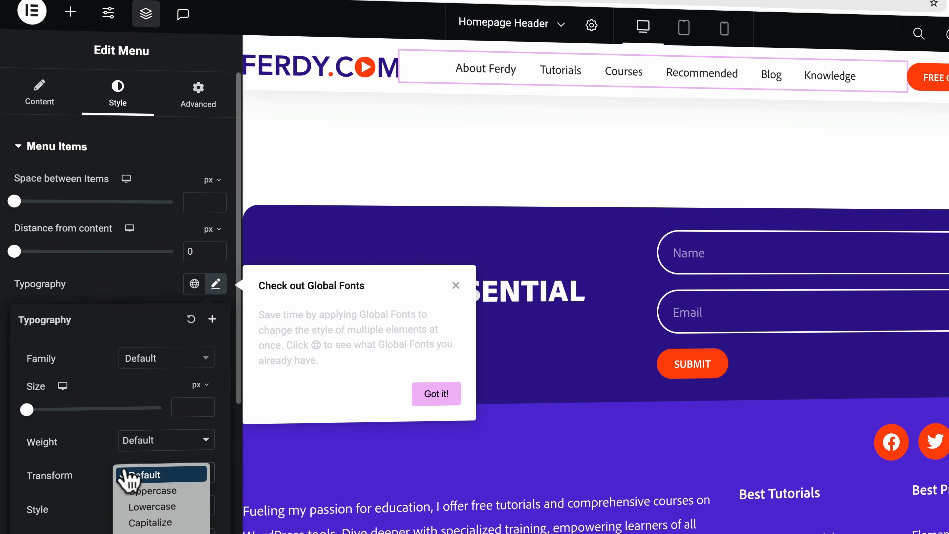
left_click(142, 492)
left_click(456, 286)
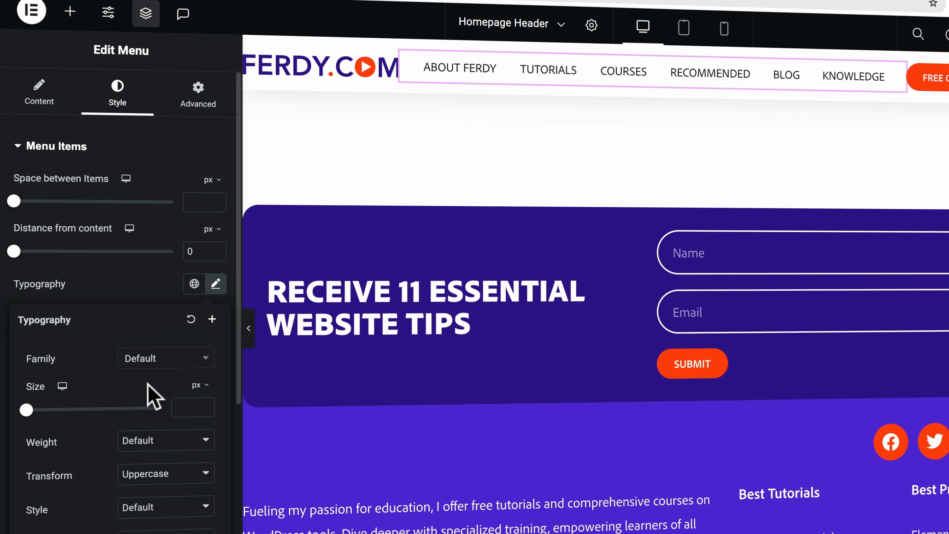
left_click(153, 442)
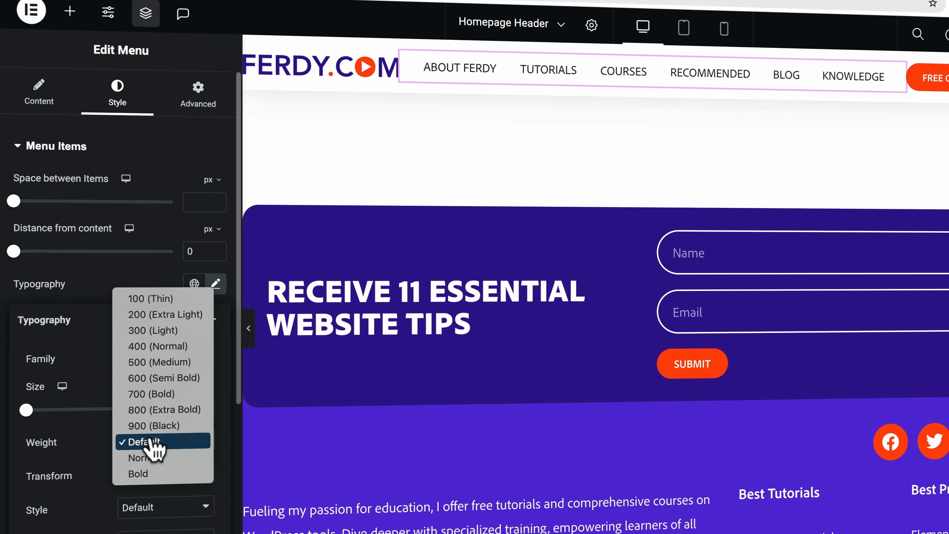
left_click(159, 378)
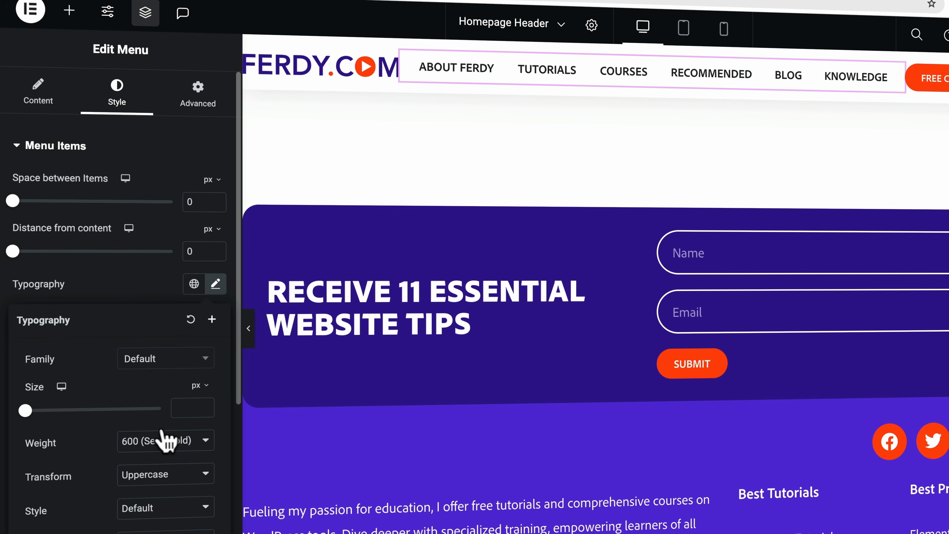
Set the menu items' font size to 15 px and close the typography settings
left_click(188, 406)
type("3")
key("Up")
key("Up")
key("Up")
key("Up")
key("Up")
key("Up")
key("Up")
key("Up")
key("Up")
key("Up")
key("Up")
key("Up")
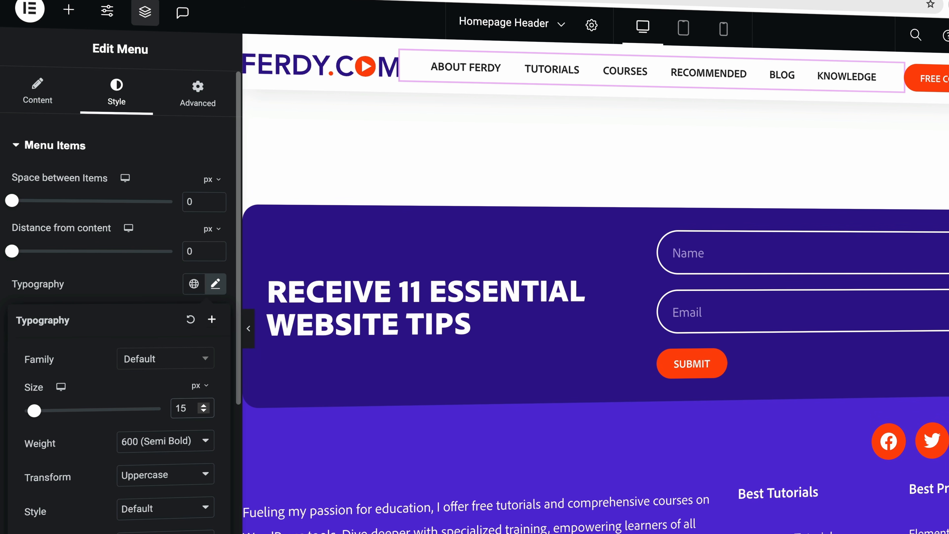
key("Up")
key("Down")
key("Down")
key("Up")
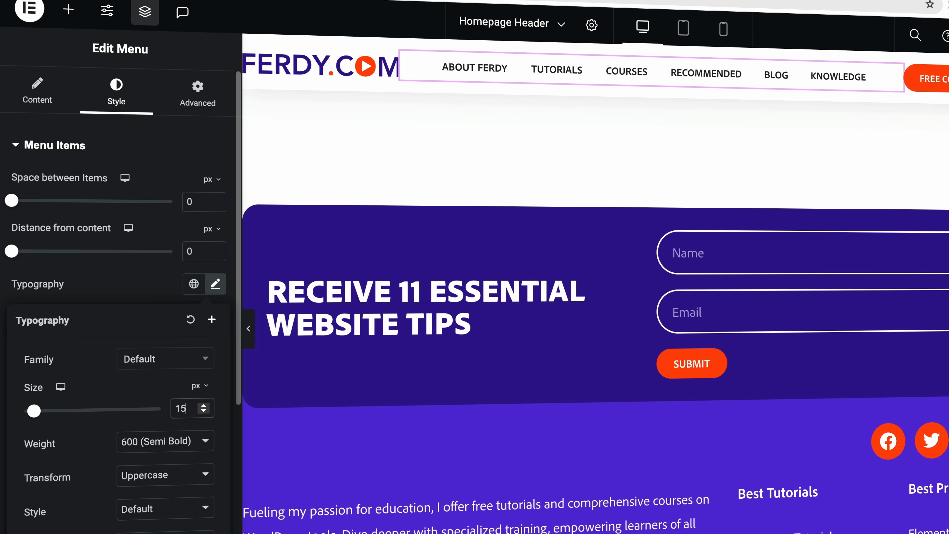
left_click(143, 289)
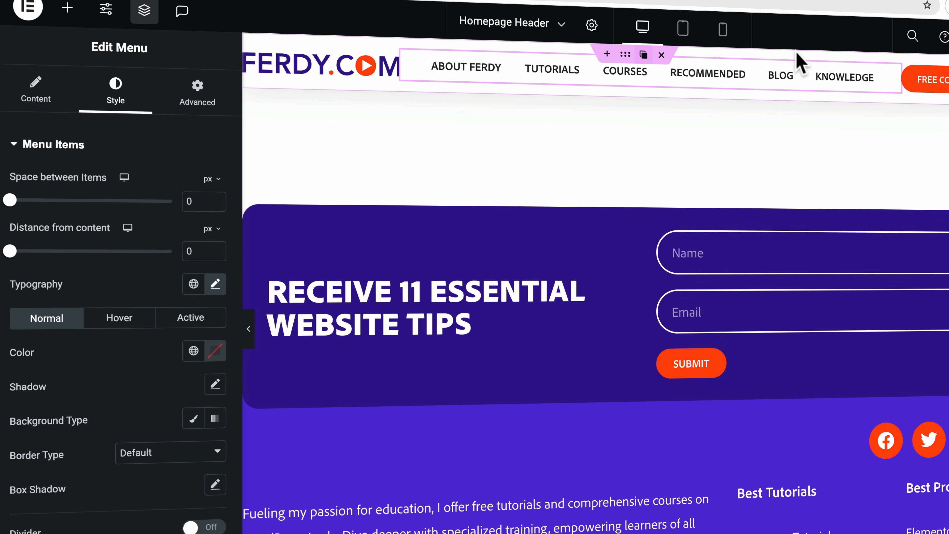
Set the menu items' normal color to the global Text color
mouse_move(892, 79)
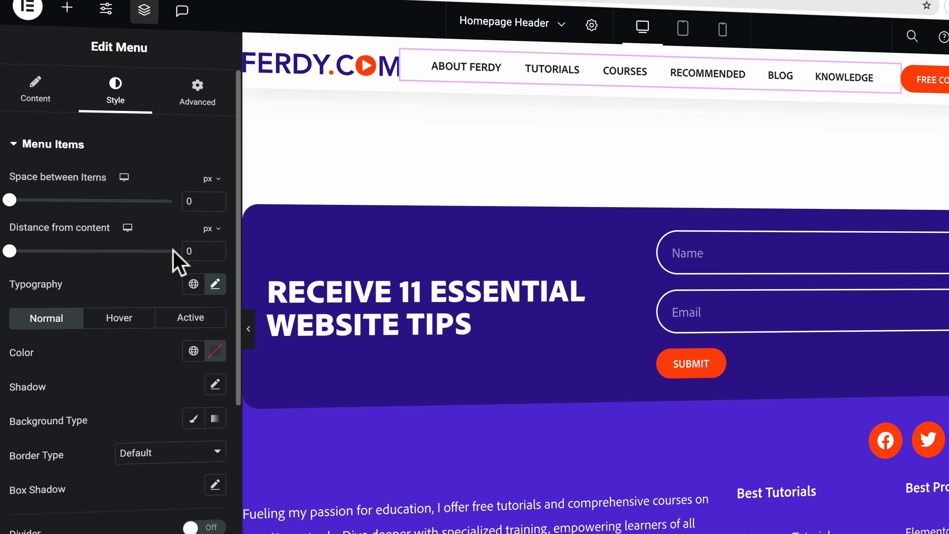
left_click(119, 321)
left_click(61, 323)
left_click(194, 353)
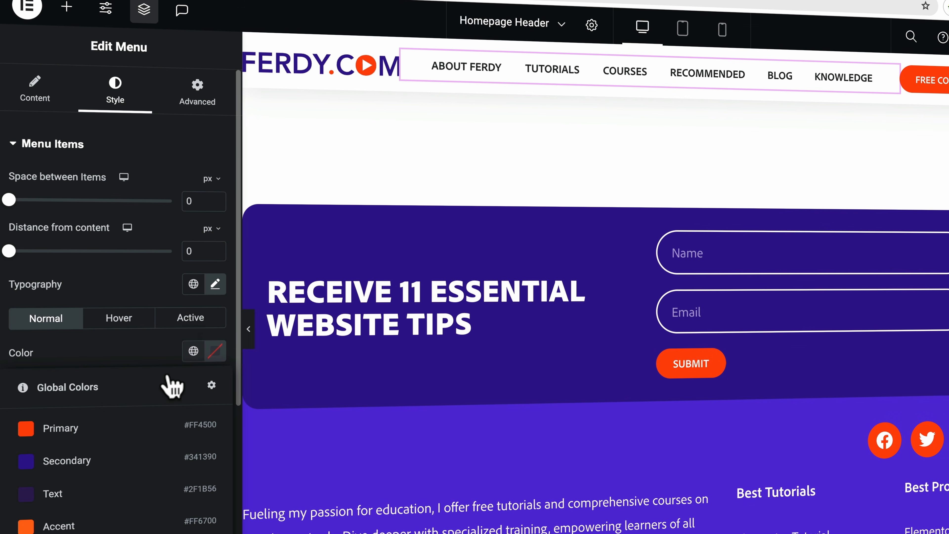
left_click(68, 498)
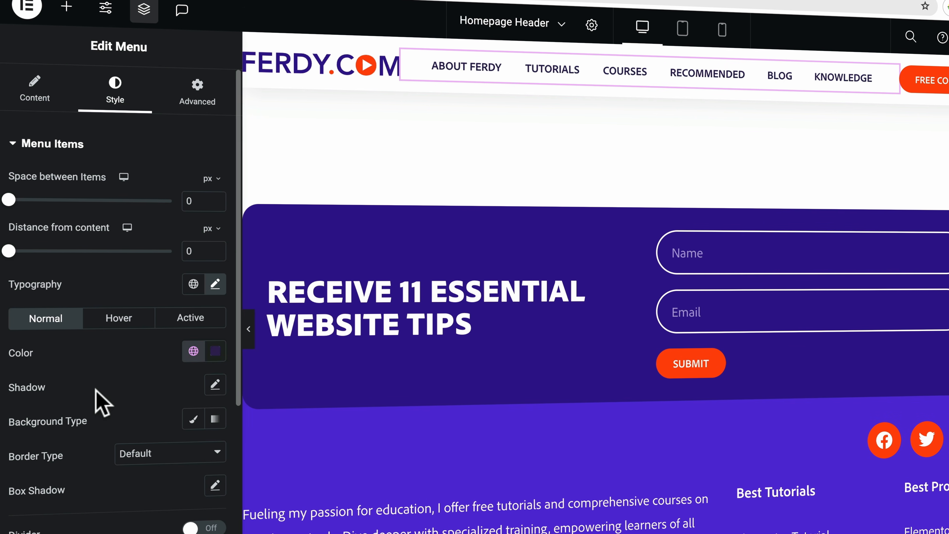
Set both the hover and active colors of the menu items to the global Primary color
left_click(117, 322)
left_click(193, 351)
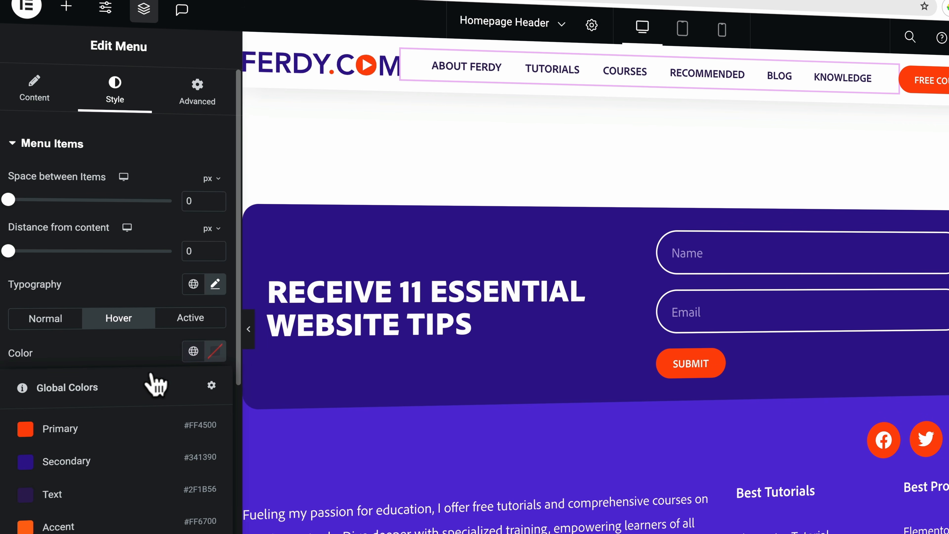
left_click(69, 430)
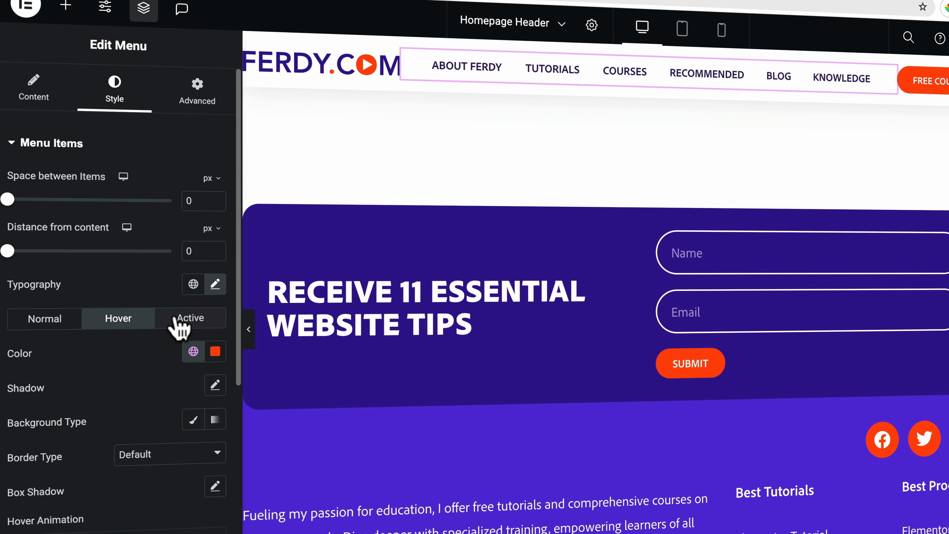
left_click(183, 319)
left_click(191, 353)
left_click(90, 439)
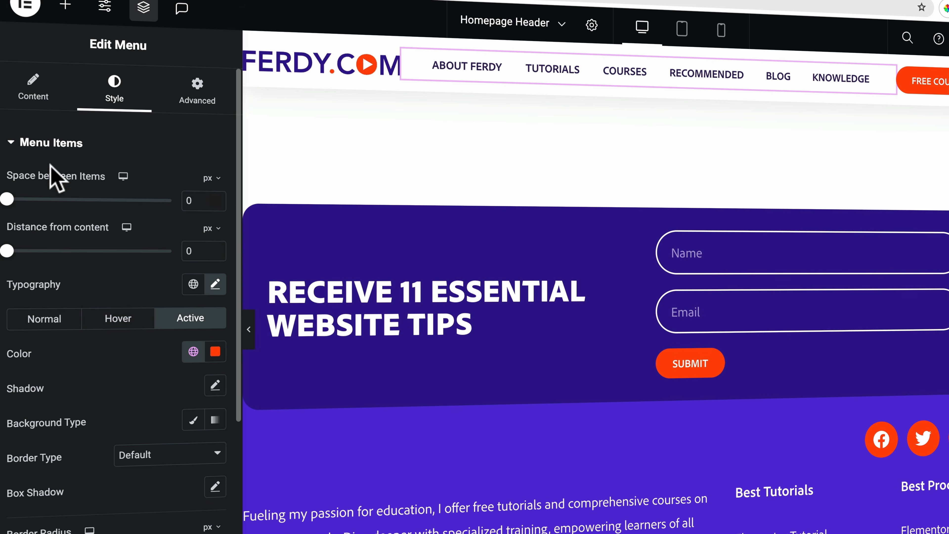
Publish the header and scroll down the live homepage to check its sticky menu
left_click(49, 143)
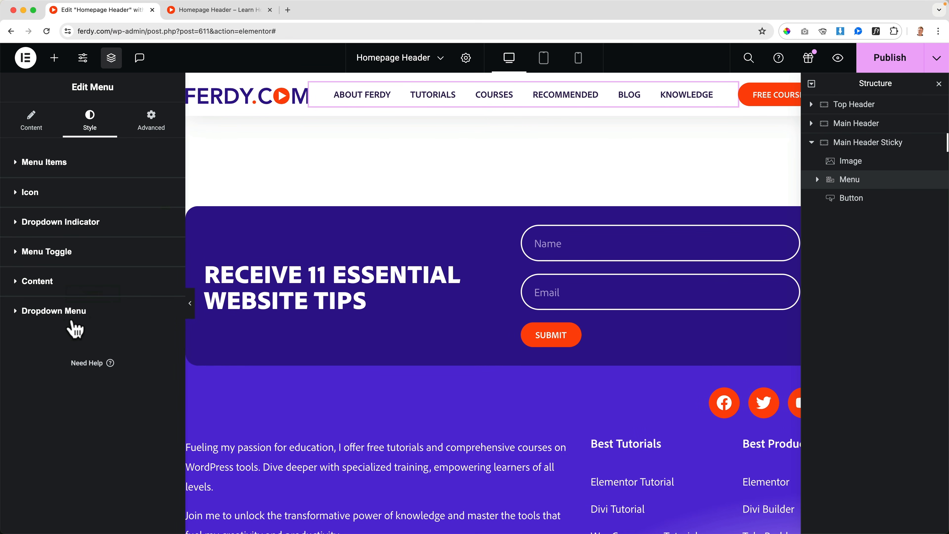
left_click(880, 66)
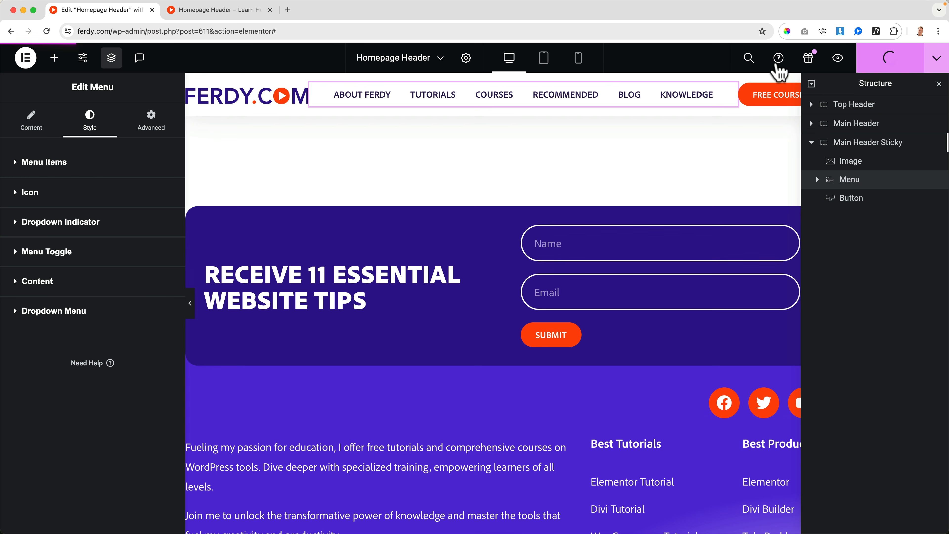
left_click(214, 15)
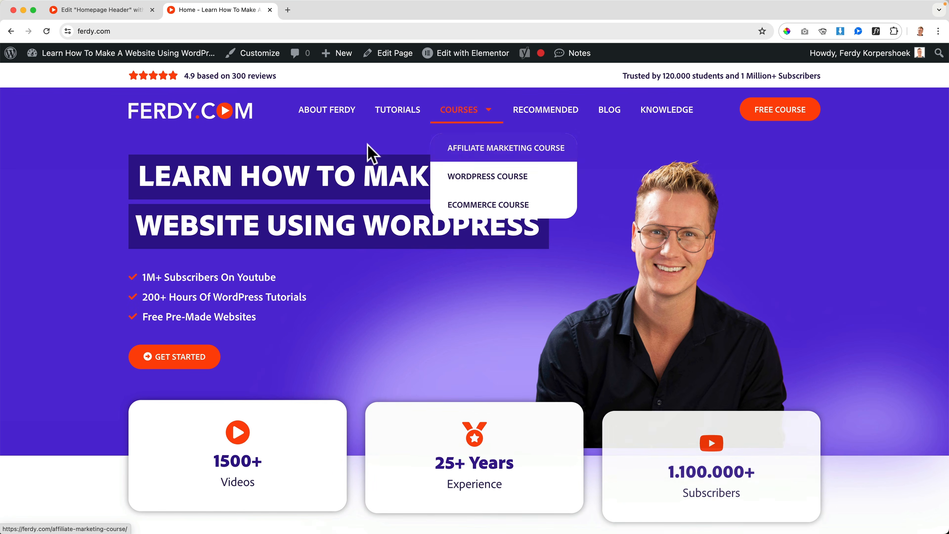
scroll(370, 148, "down", 5)
scroll(360, 153, "down", 3)
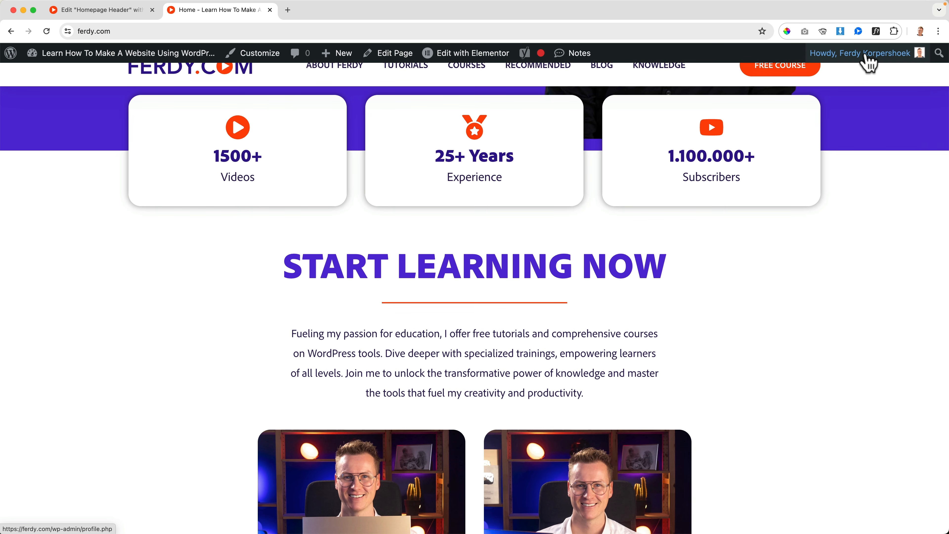
mouse_move(865, 56)
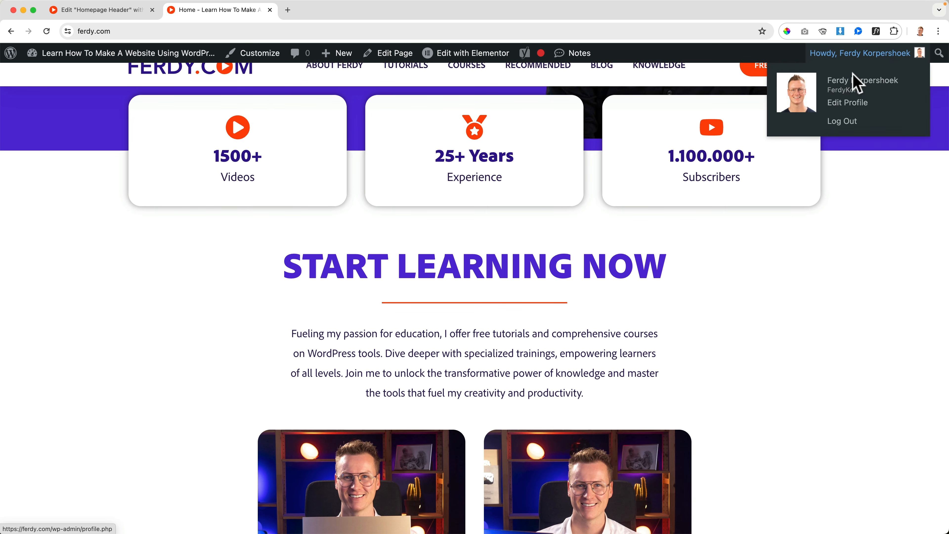
Turn off the toolbar shown when viewing the site in the user profile, save it, and scroll through the live homepage
left_click(852, 108)
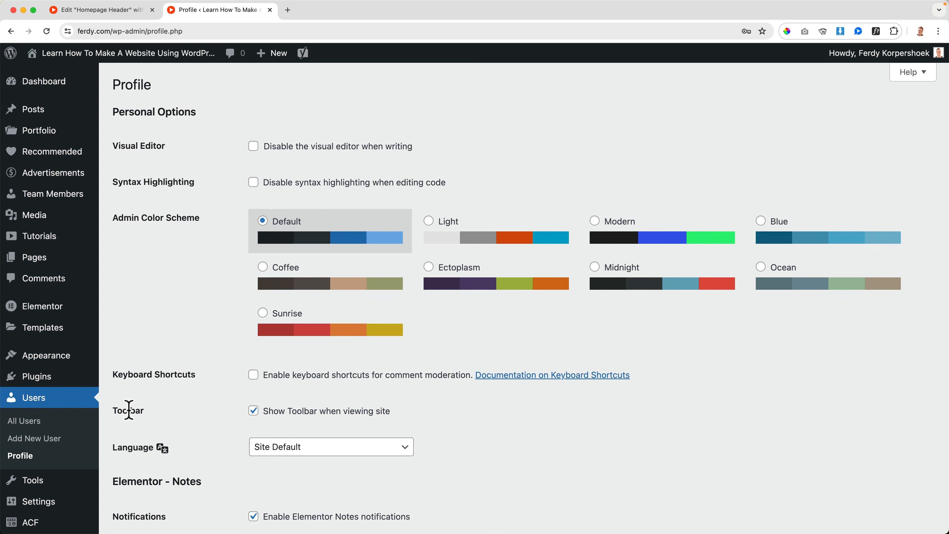
scroll(214, 356, "down", 15)
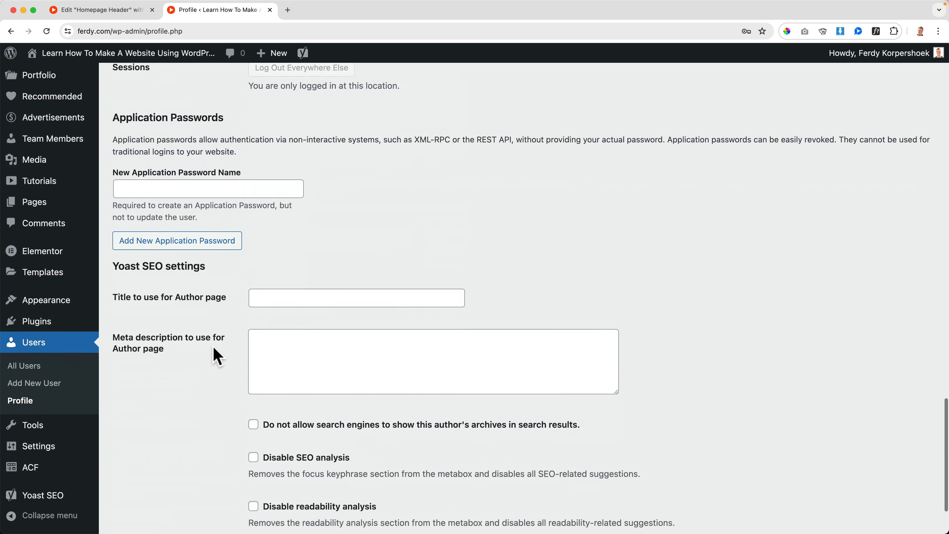
left_click(141, 472)
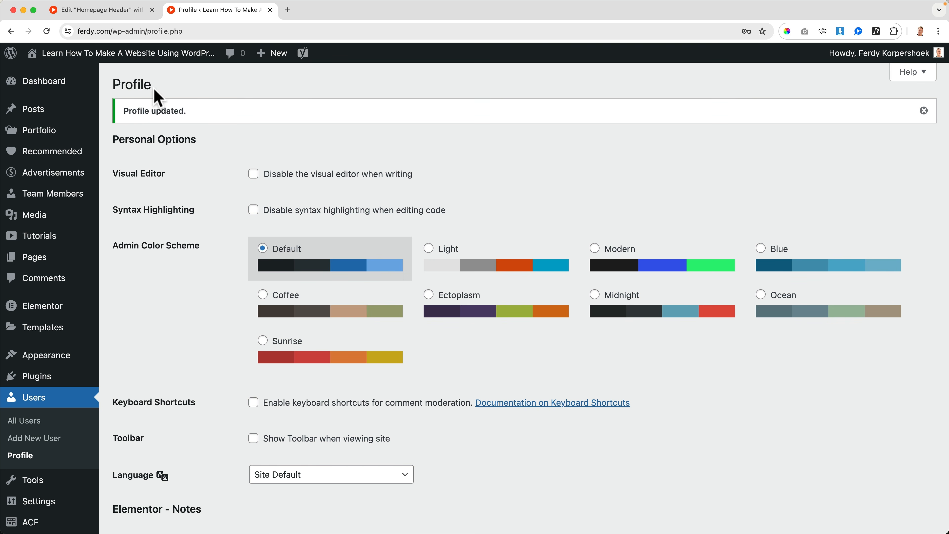
left_click(154, 55)
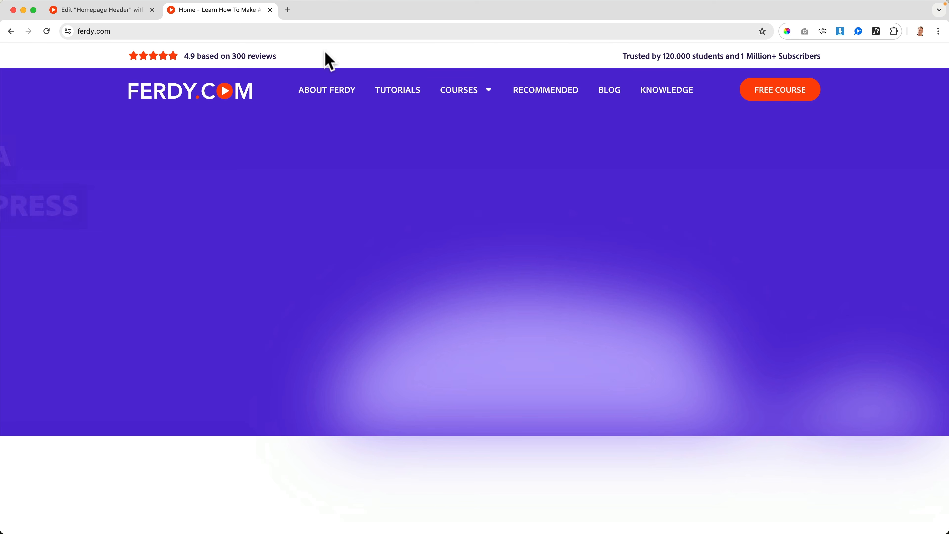
scroll(458, 151, "down", 15)
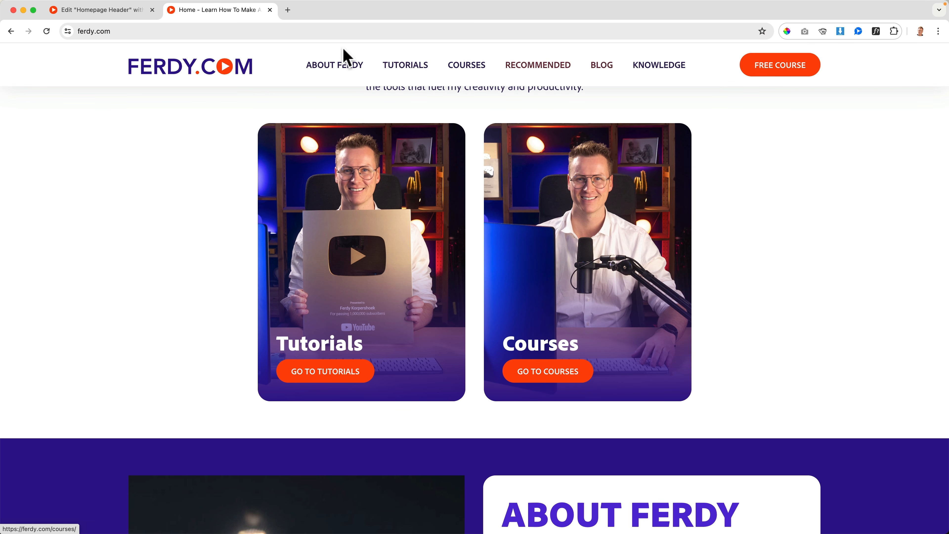
Return to the header in the Elementor editor, close the structure overview, and enable dropdown content for the Blog menu item
left_click(119, 18)
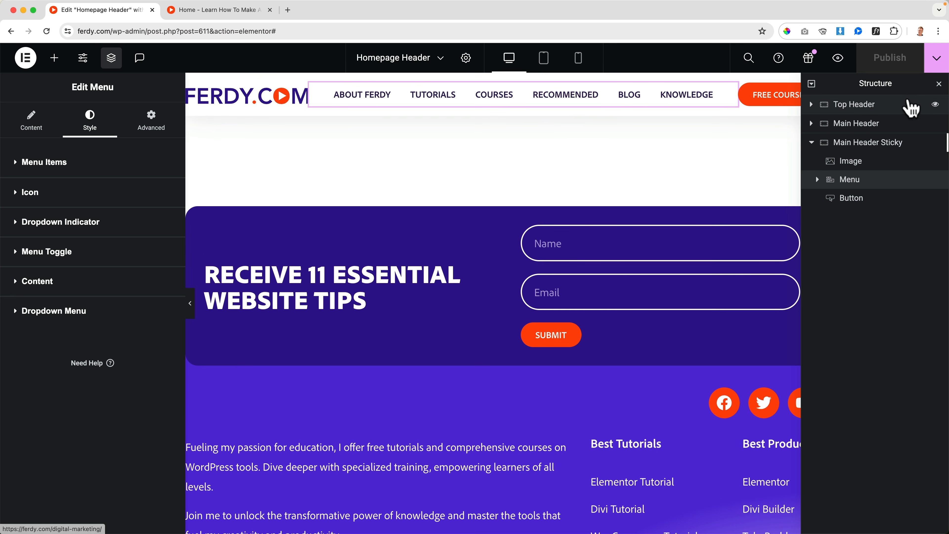
left_click(940, 86)
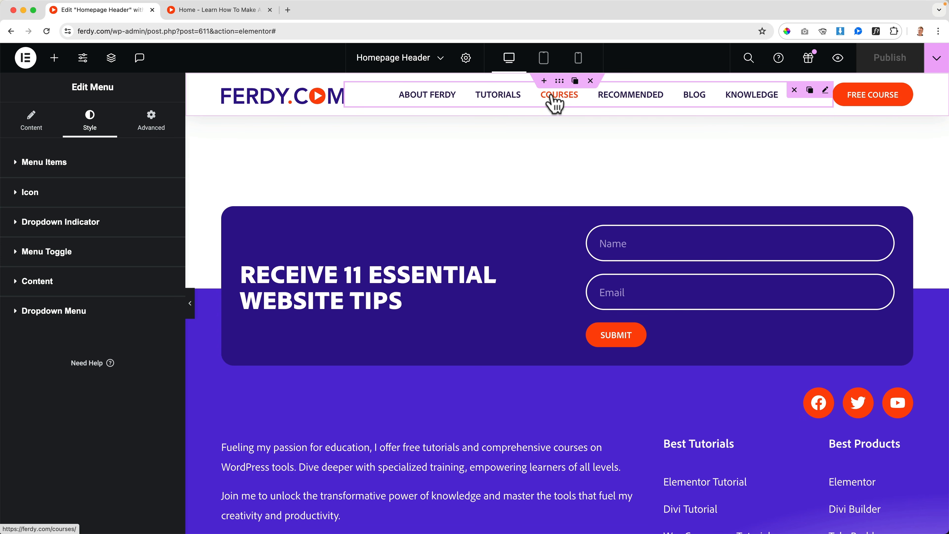
left_click(31, 119)
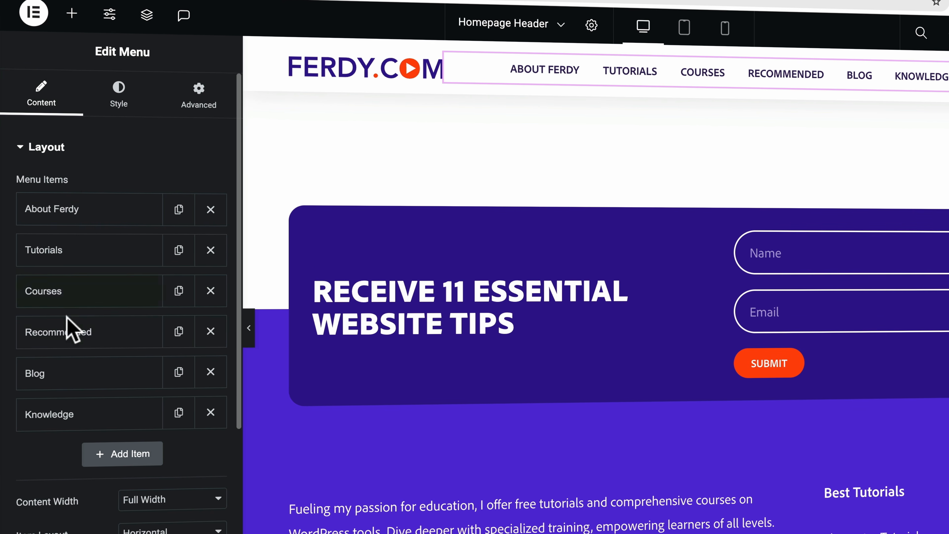
left_click(71, 374)
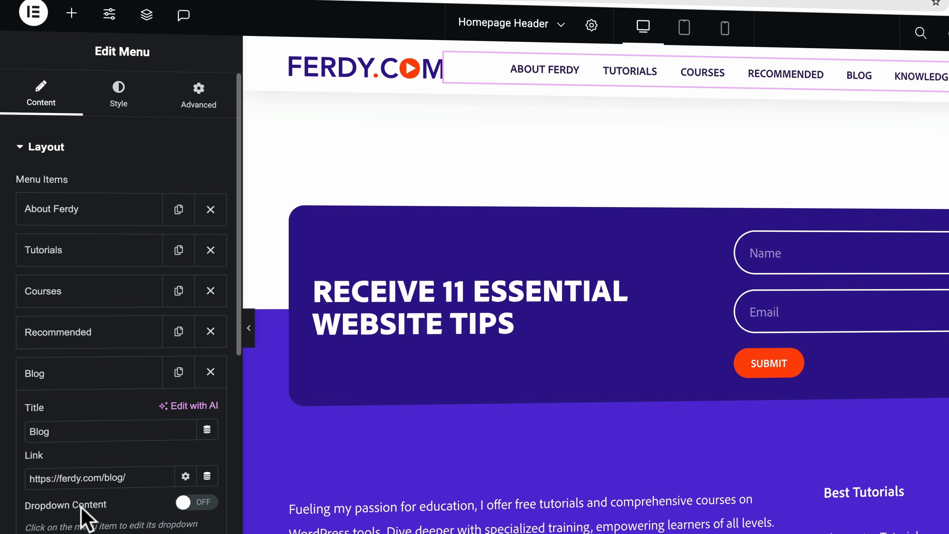
left_click(194, 505)
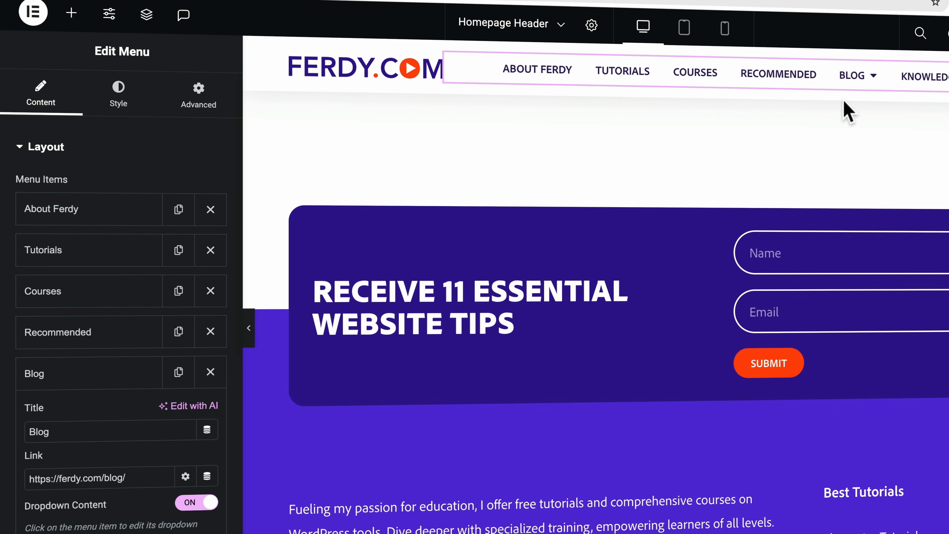
Open the Blog item's dropdown and insert a single-column container with downward direction into its empty content area
left_click(874, 77)
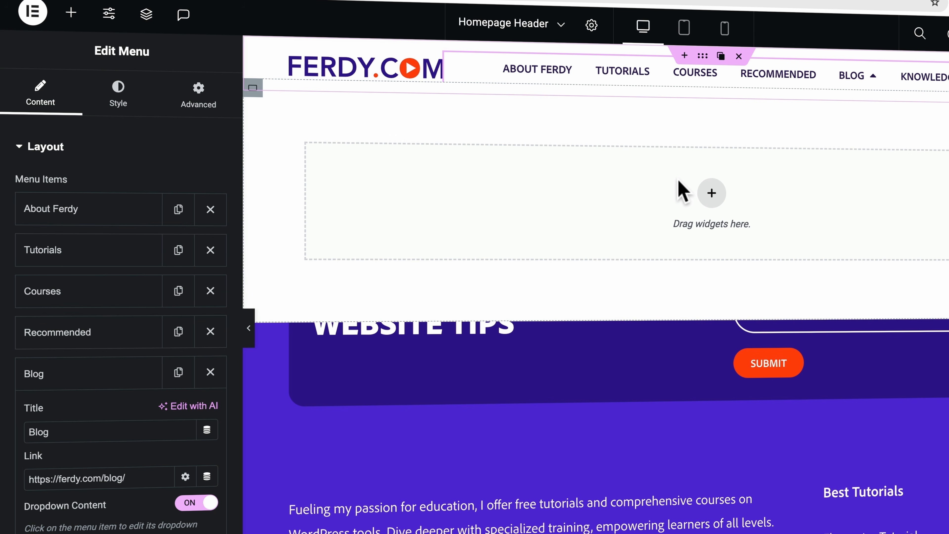
left_click(710, 195)
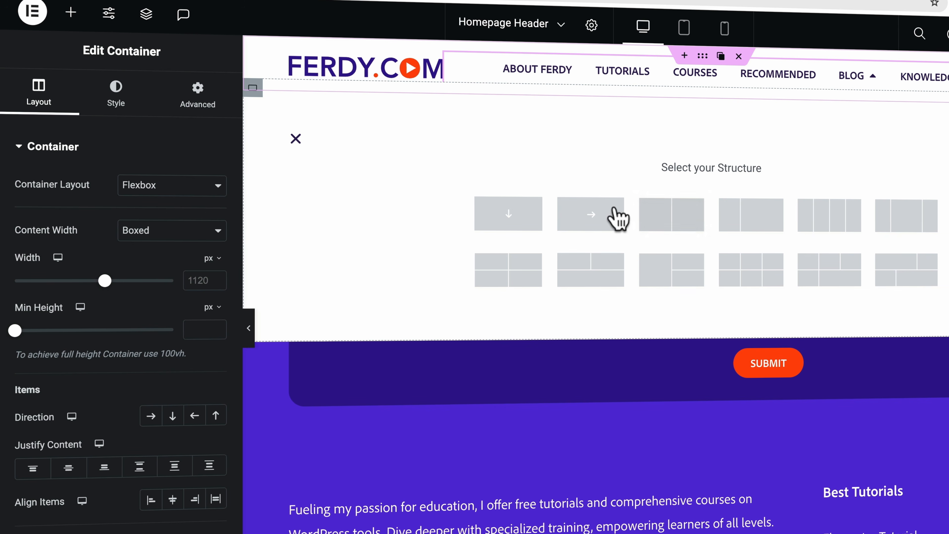
left_click(509, 214)
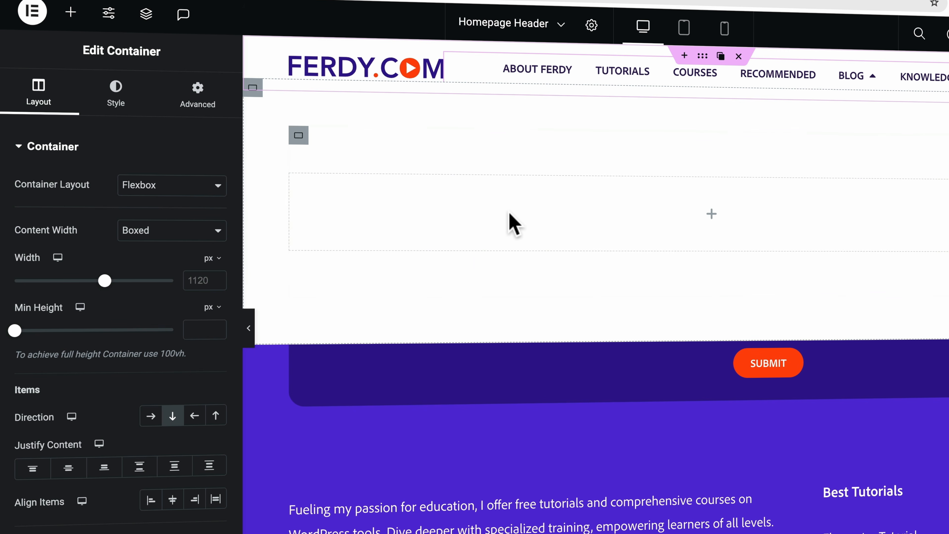
Add a Heading widget to the Blog dropdown's container with the title "Recent Blog Posts"
left_click(70, 13)
type("head")
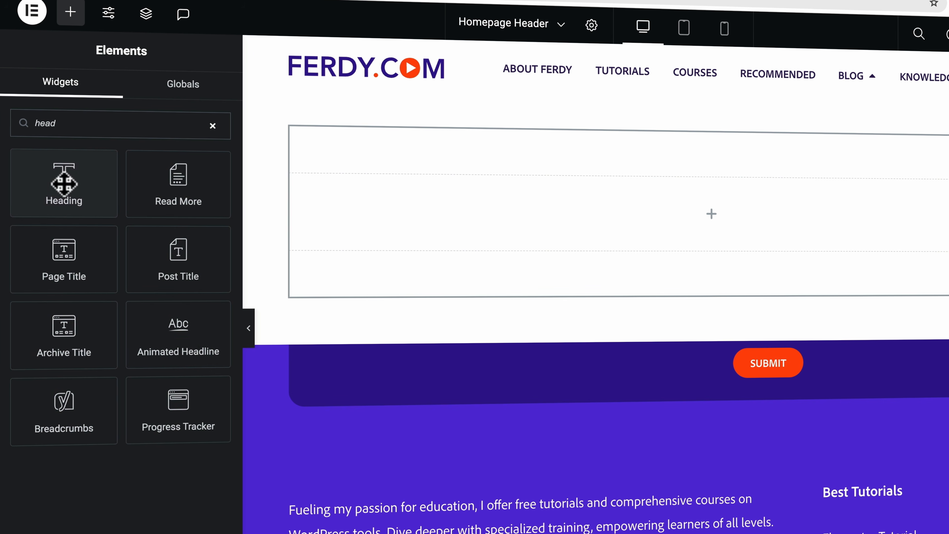
left_click_drag(56, 176, 461, 205)
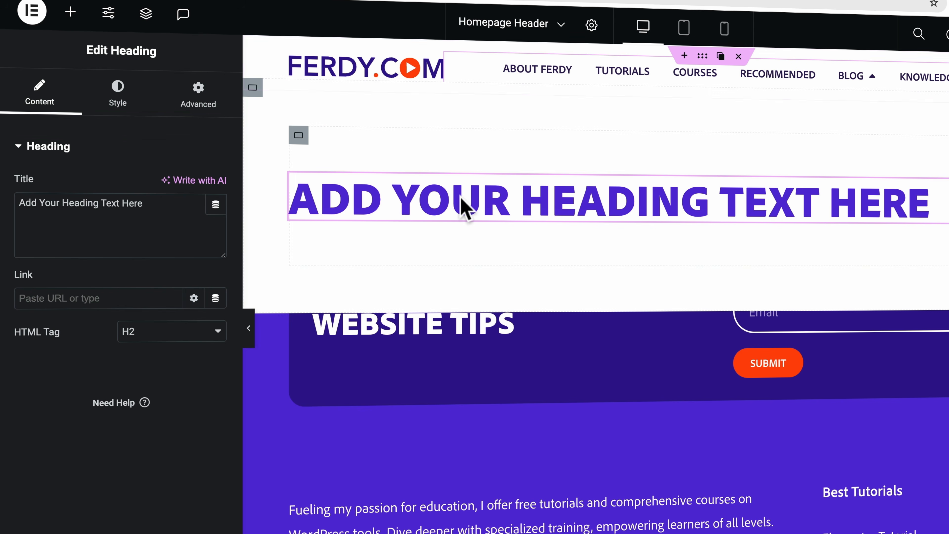
triple_click(121, 203)
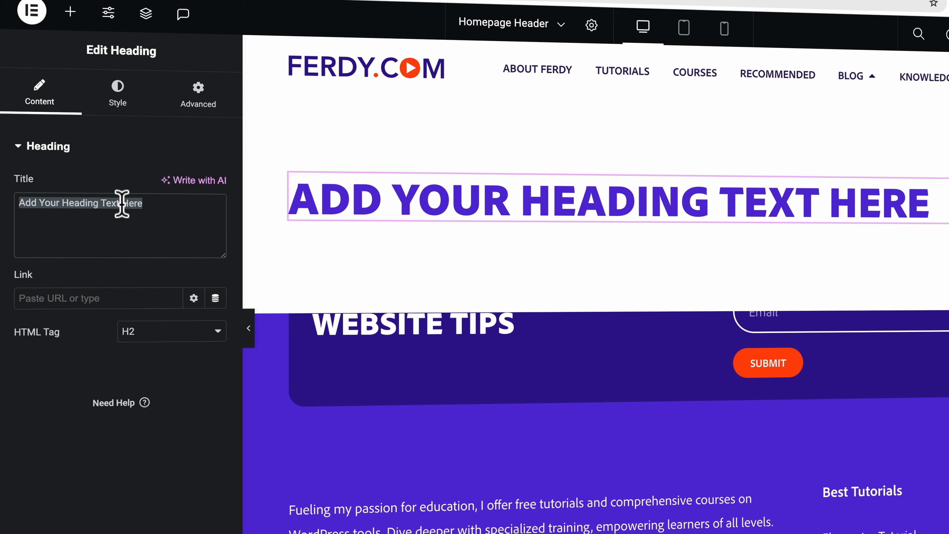
type("Recent Blog ")
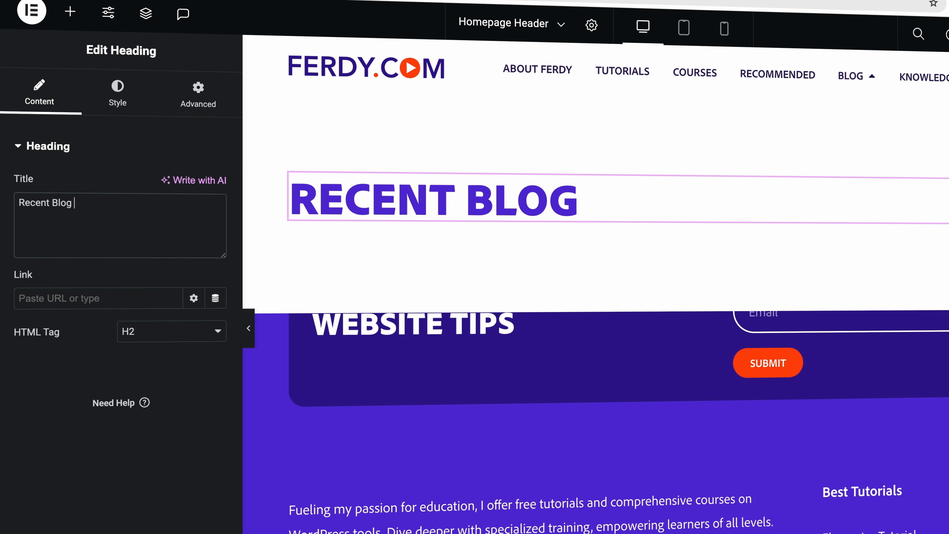
type("osts")
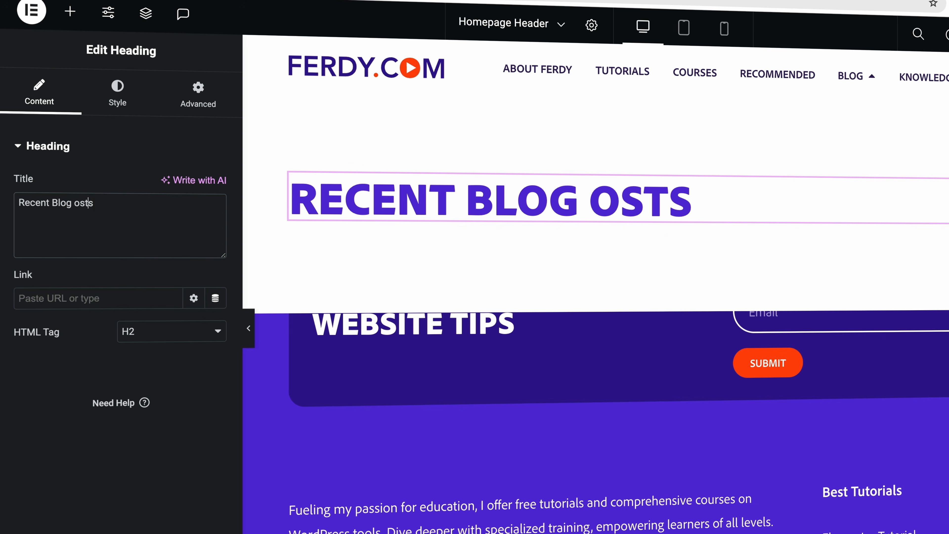
type("P")
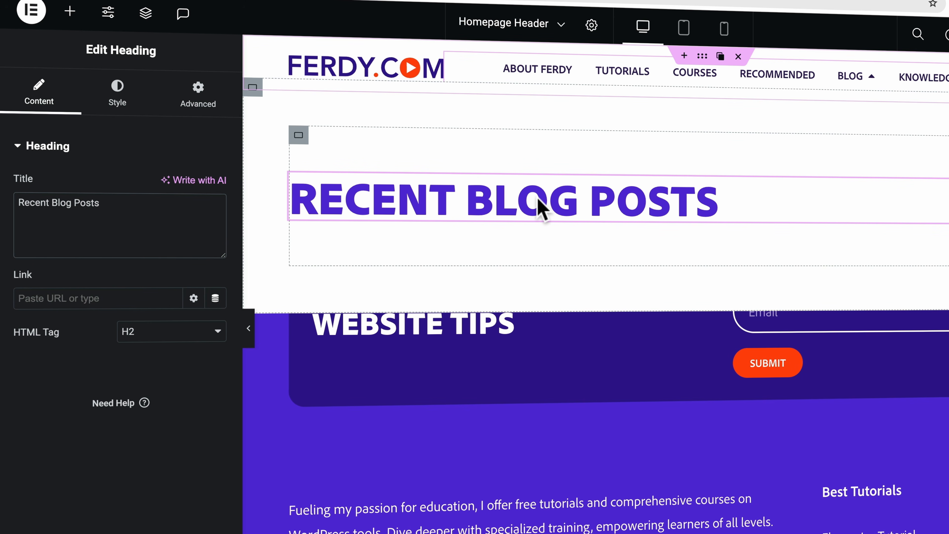
Set the "Recent Blog Posts" heading's text color to the global Primary color
left_click(121, 98)
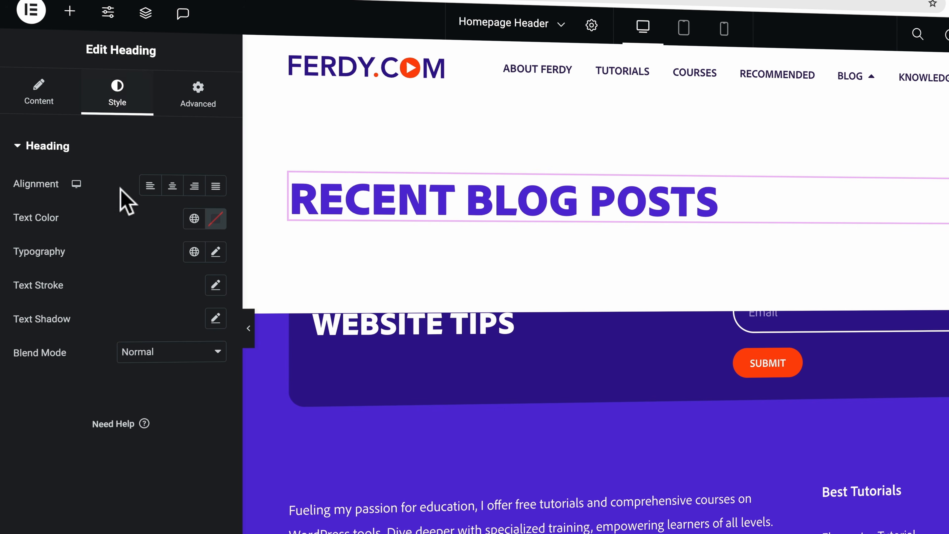
left_click(194, 218)
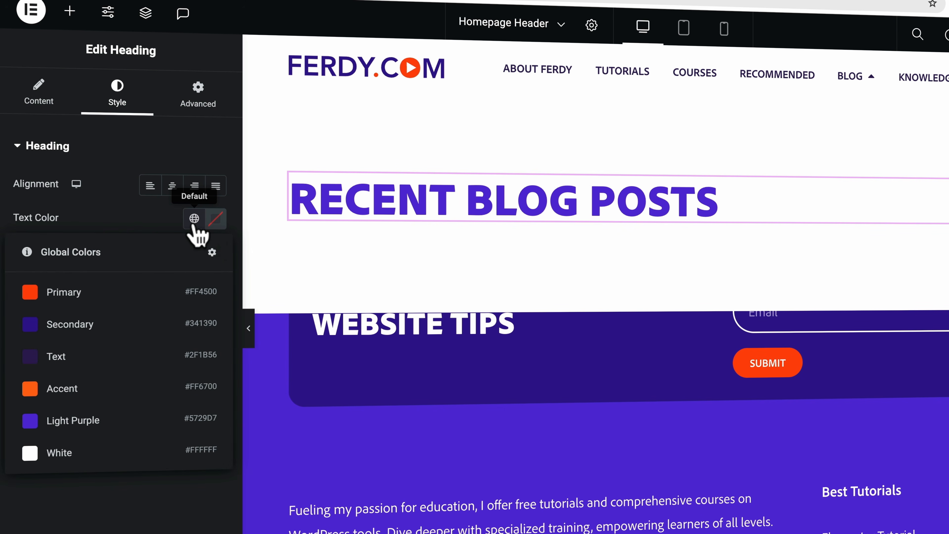
left_click(93, 294)
Set the heading's typography to Capitalize transform, 16 px size and 600 (Semi Bold) weight
left_click(216, 253)
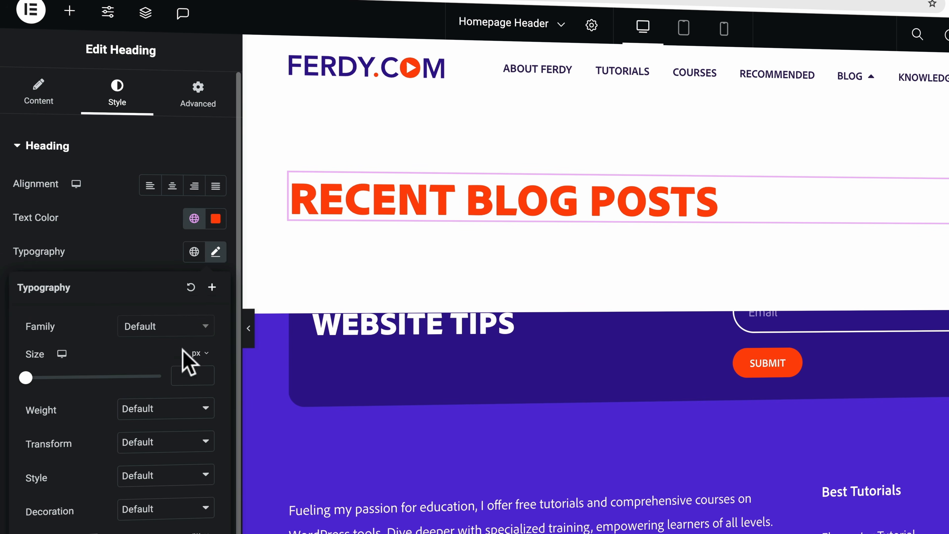
left_click(164, 441)
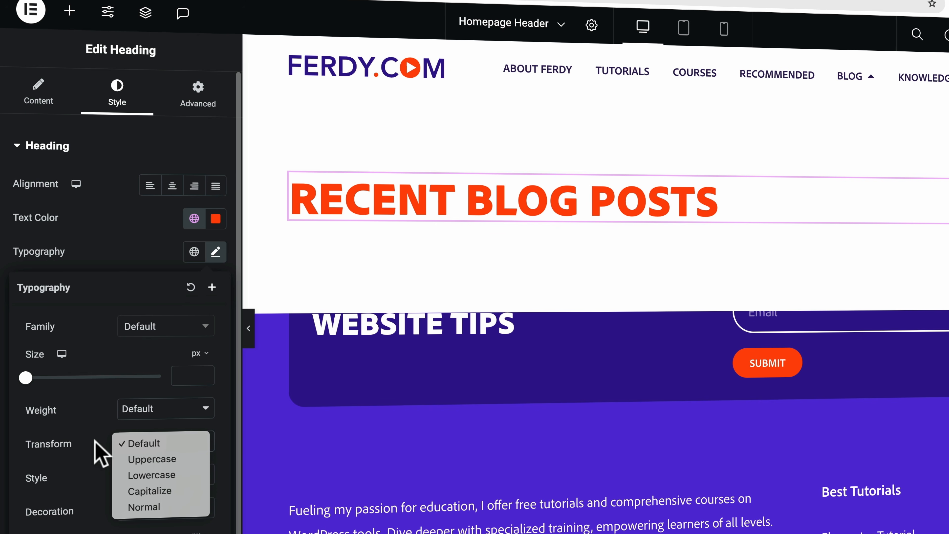
left_click(153, 491)
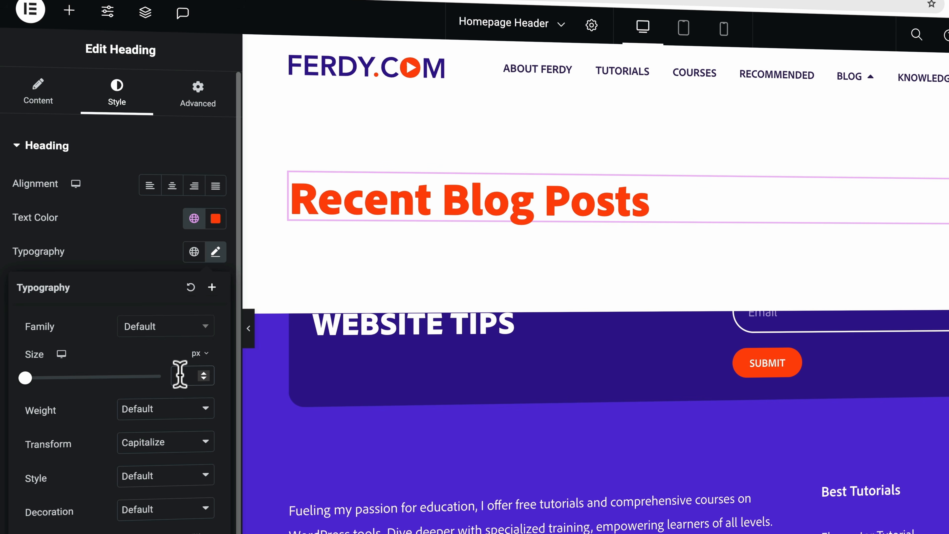
type("14")
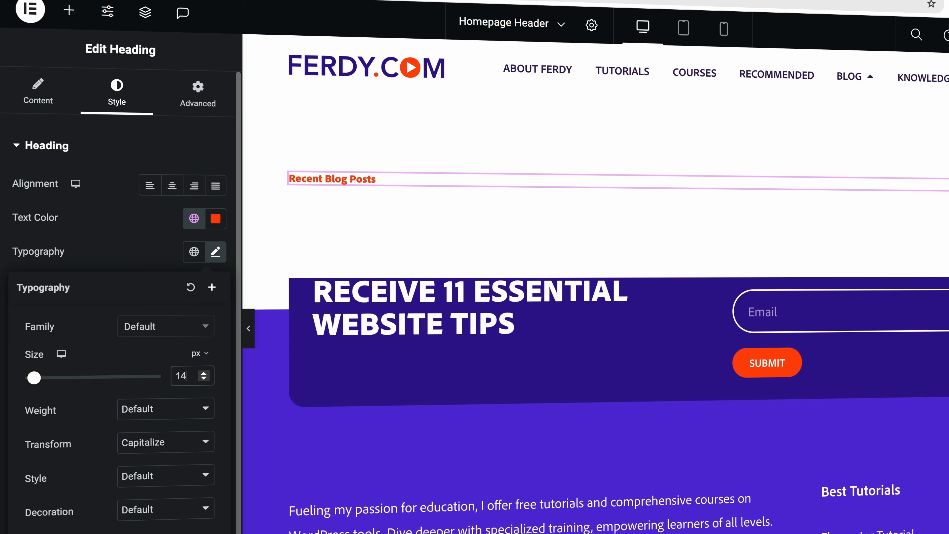
key("Up")
key("Up")
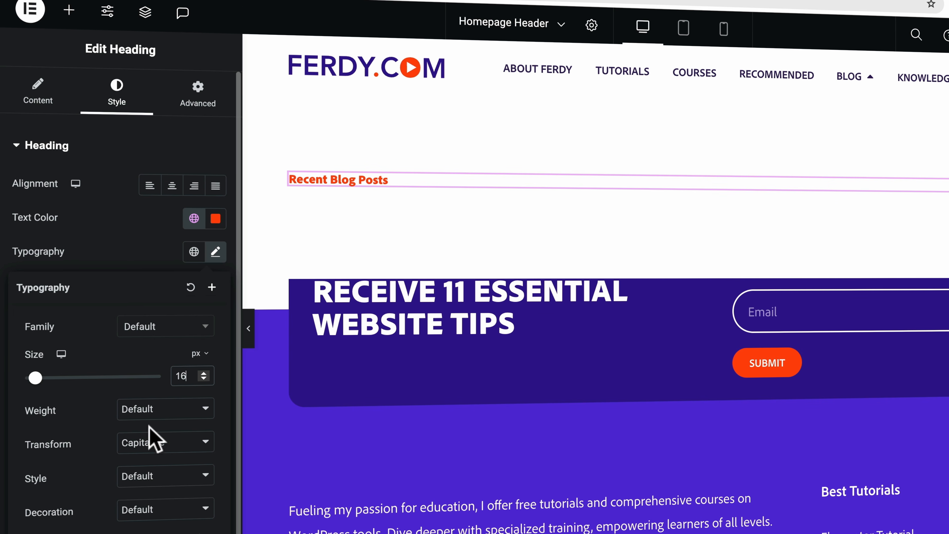
left_click(148, 409)
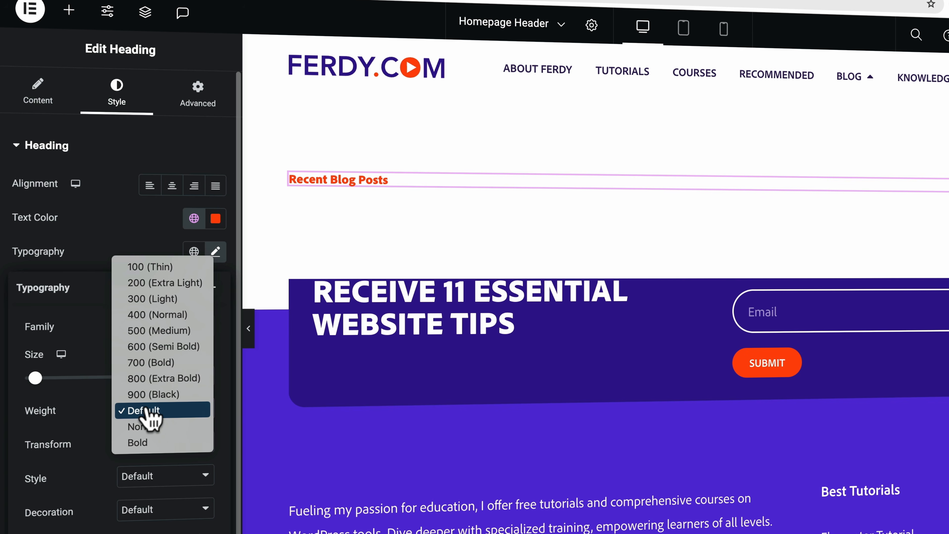
left_click(159, 348)
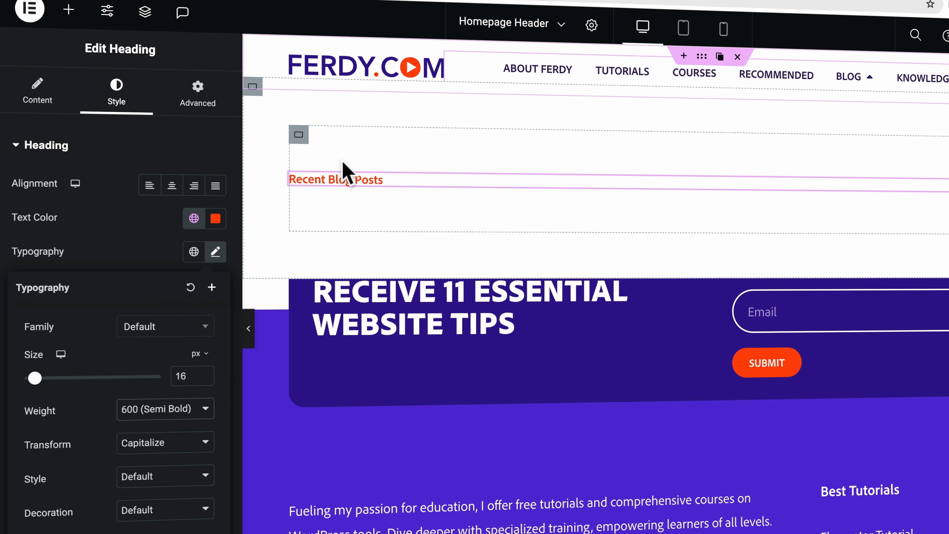
Set the padding of the container around the "Recent Blog Posts" heading to 0 px on all sides
left_click(299, 138)
left_click(199, 98)
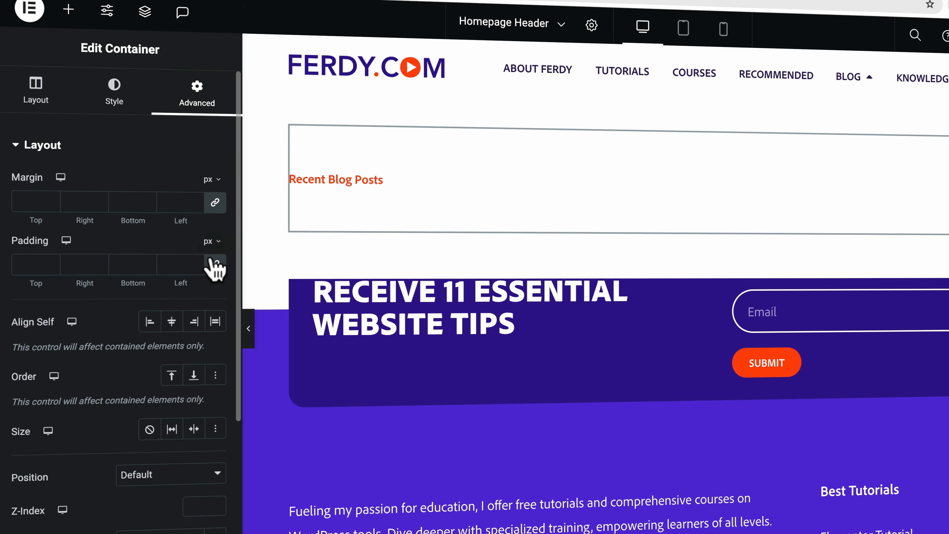
left_click(216, 265)
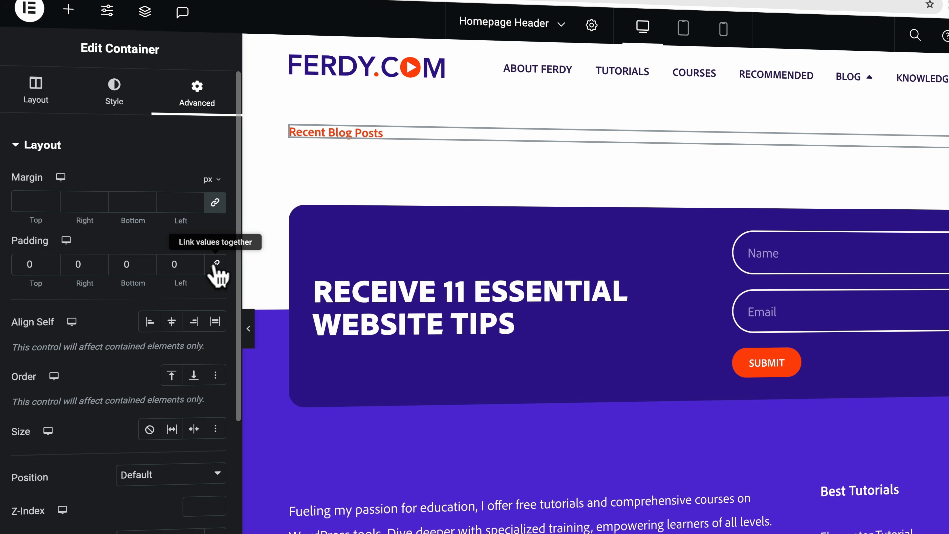
Add a Posts widget below the "Recent Blog Posts" heading in the Blog dropdown
left_click(69, 10)
left_click(78, 119)
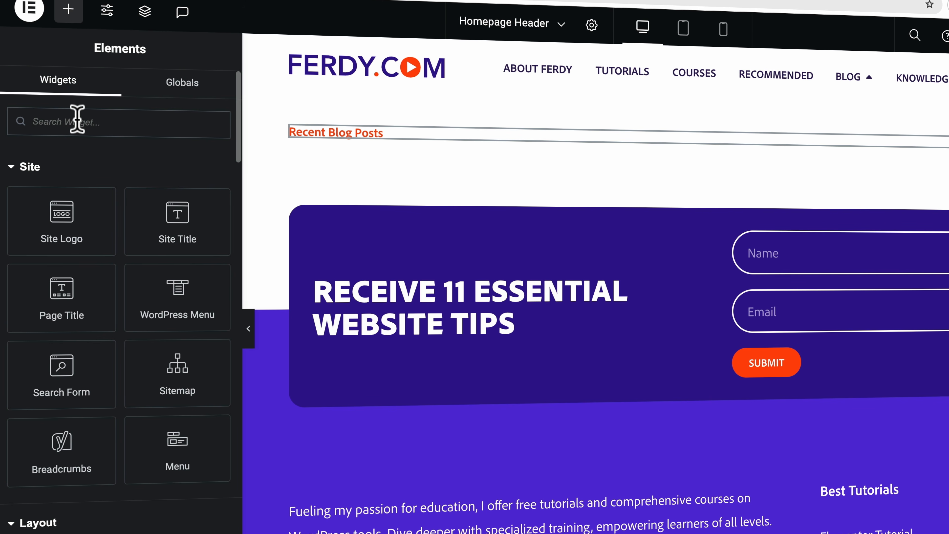
type("post")
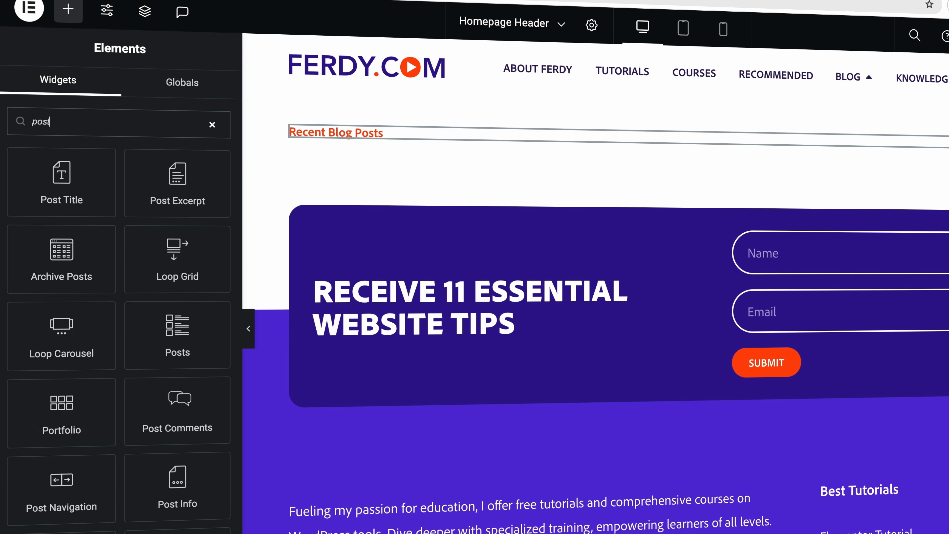
left_click_drag(180, 322, 353, 137)
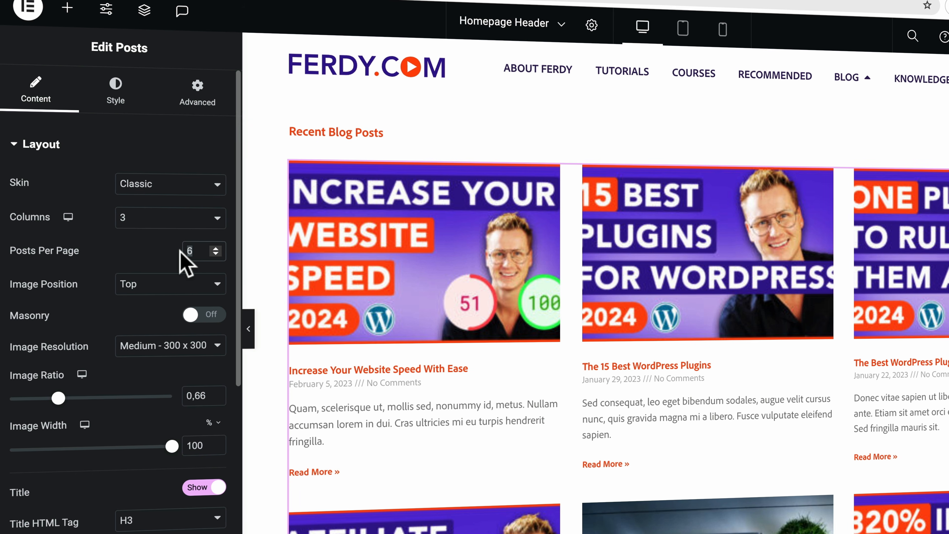
Limit the Posts widget to 3 posts per page, using Large - 1024 x 1024 images and an empty image ratio
type("3")
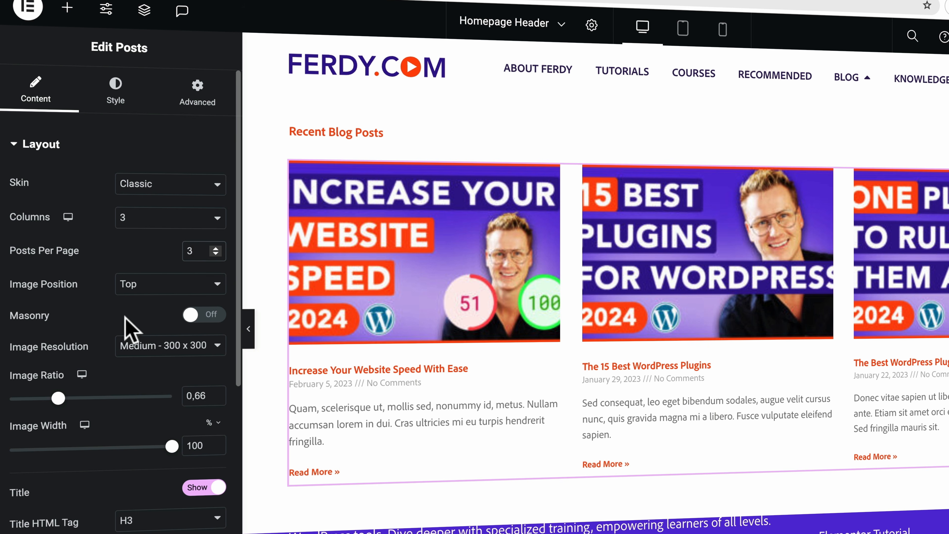
left_click(160, 346)
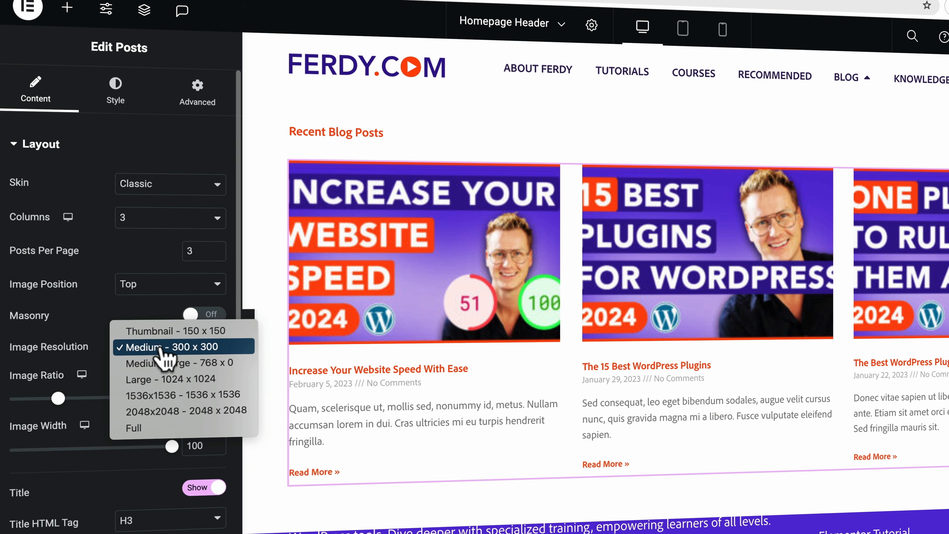
left_click(164, 379)
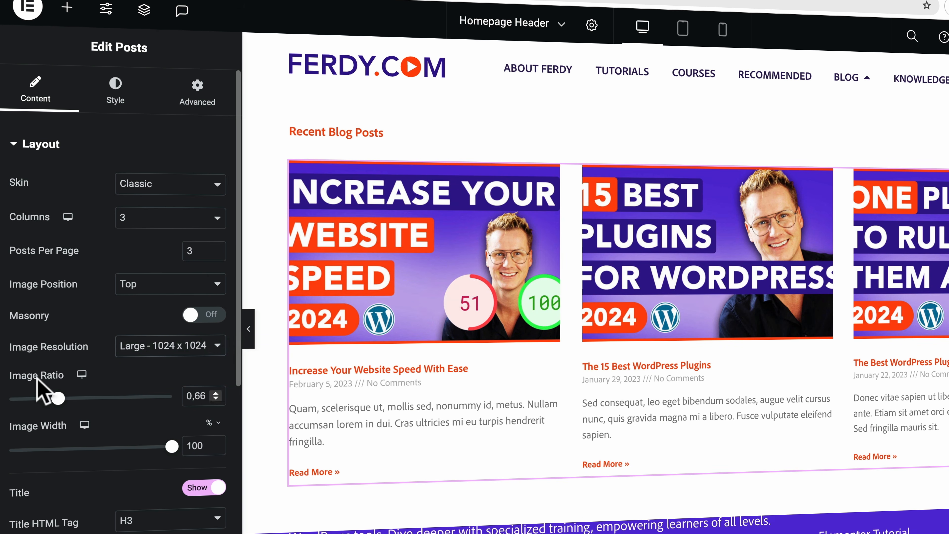
double_click(207, 396)
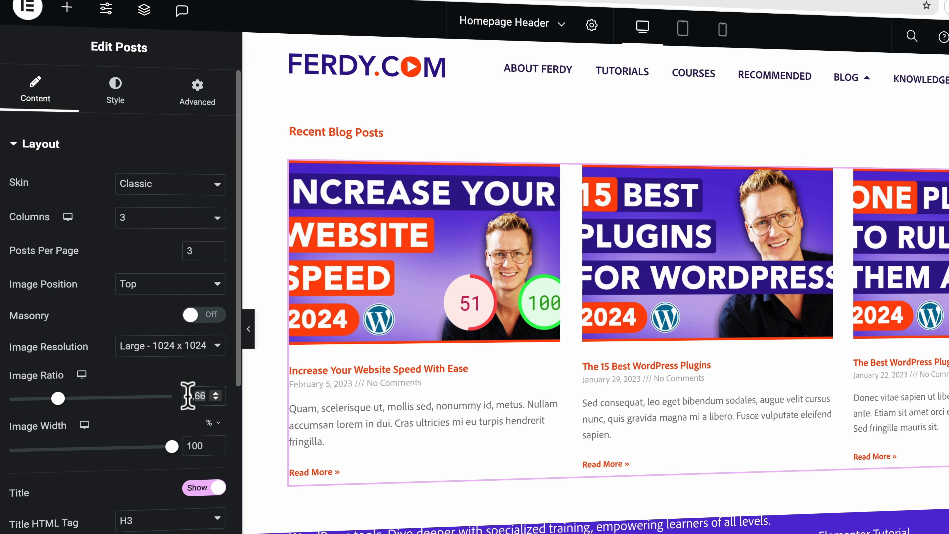
key("BackSpace")
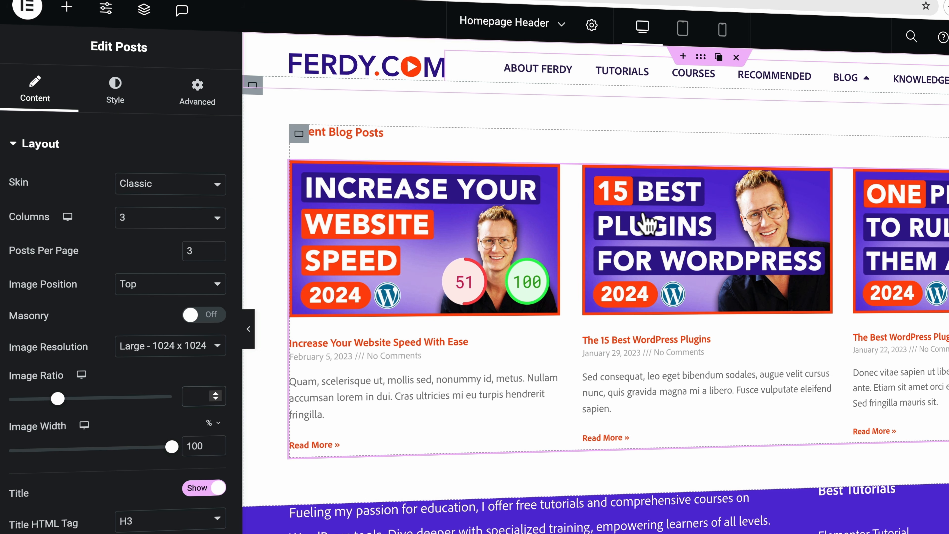
Hide the title, excerpt and Read More link of the posts in the Blog dropdown
scroll(145, 415, "down", 3)
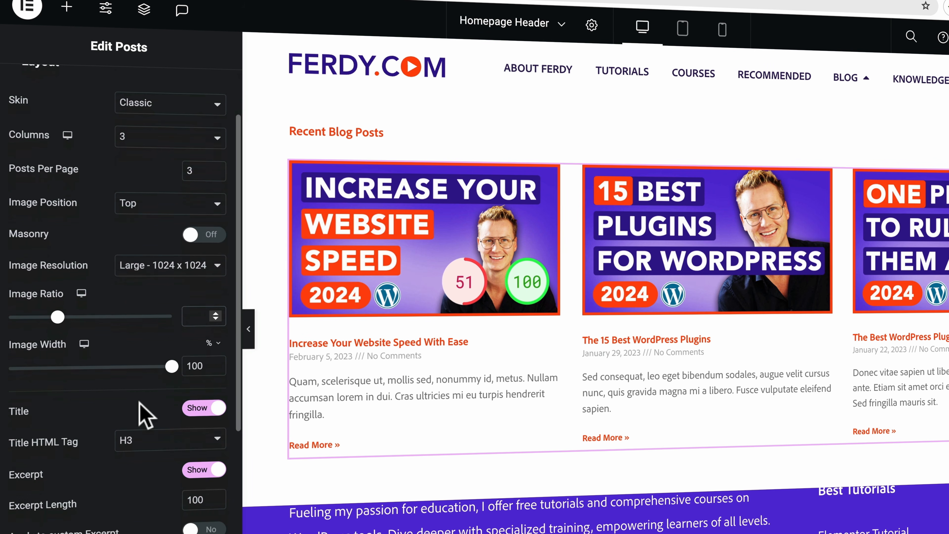
left_click(205, 388)
left_click(202, 418)
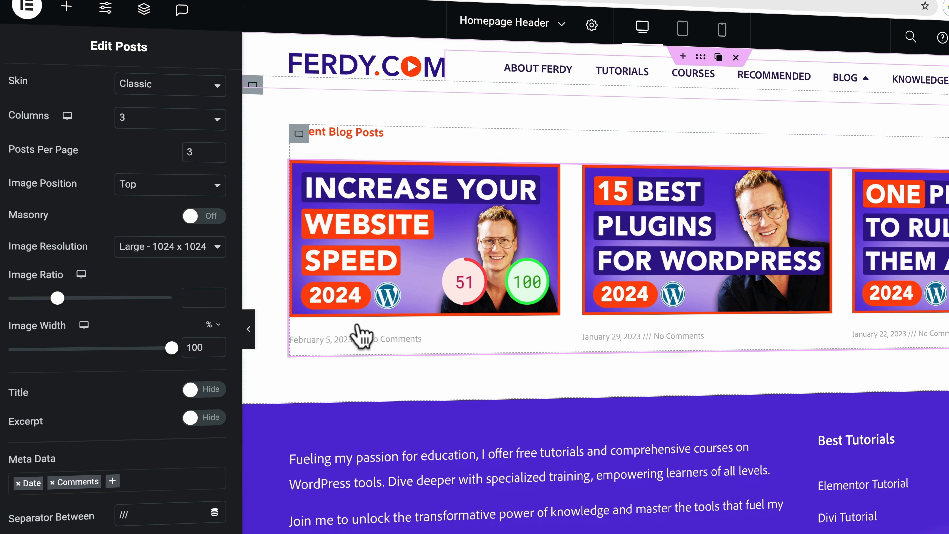
scroll(159, 301, "down", 5)
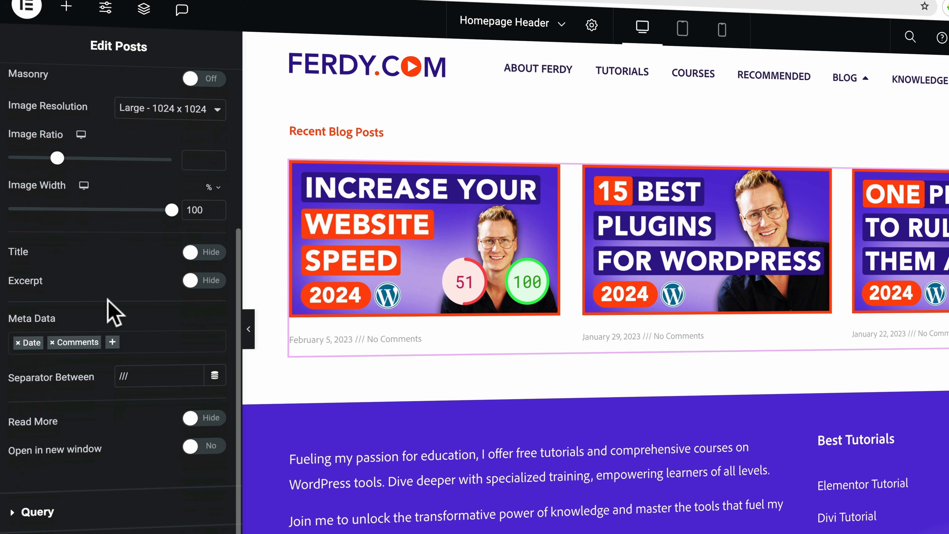
Center the alignment of the posts and set their meta color to the global Text color
scroll(112, 295, "up", 5)
left_click(115, 88)
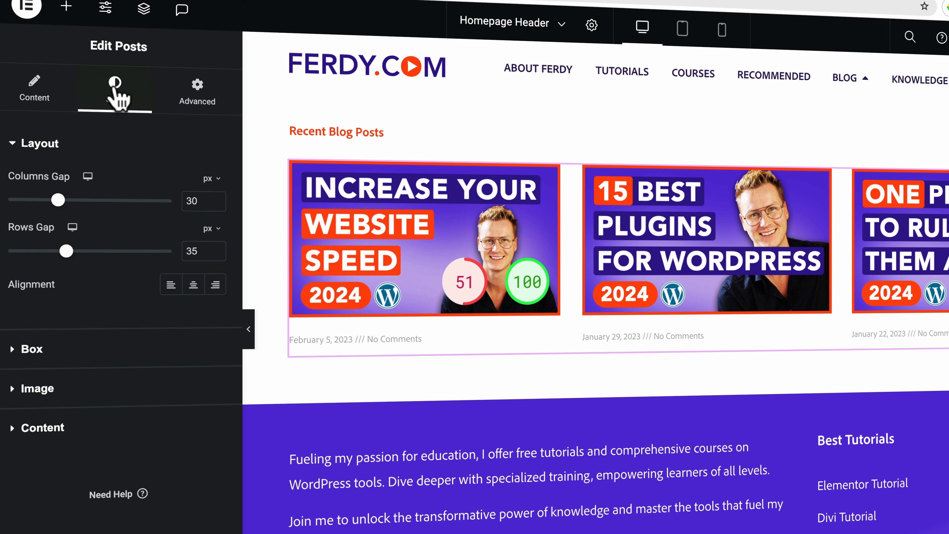
left_click(193, 286)
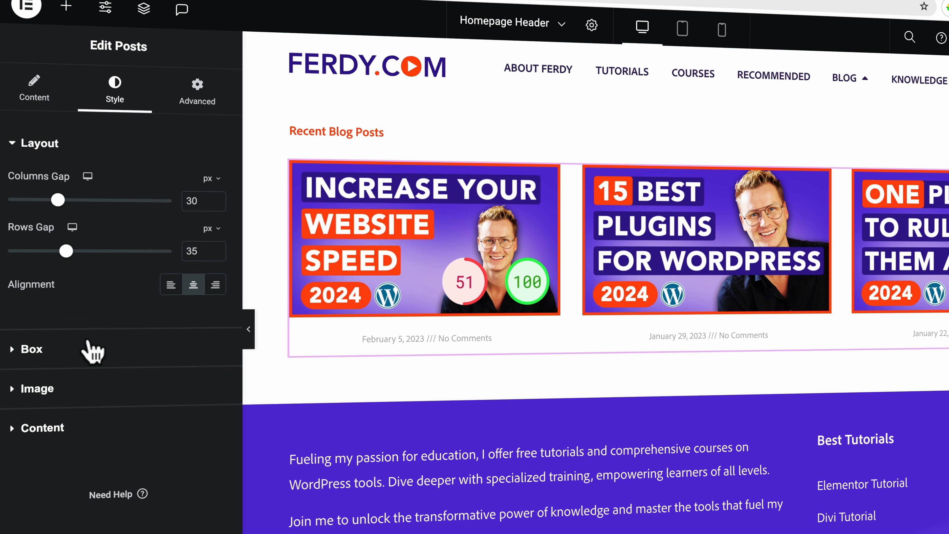
left_click(43, 429)
left_click(194, 367)
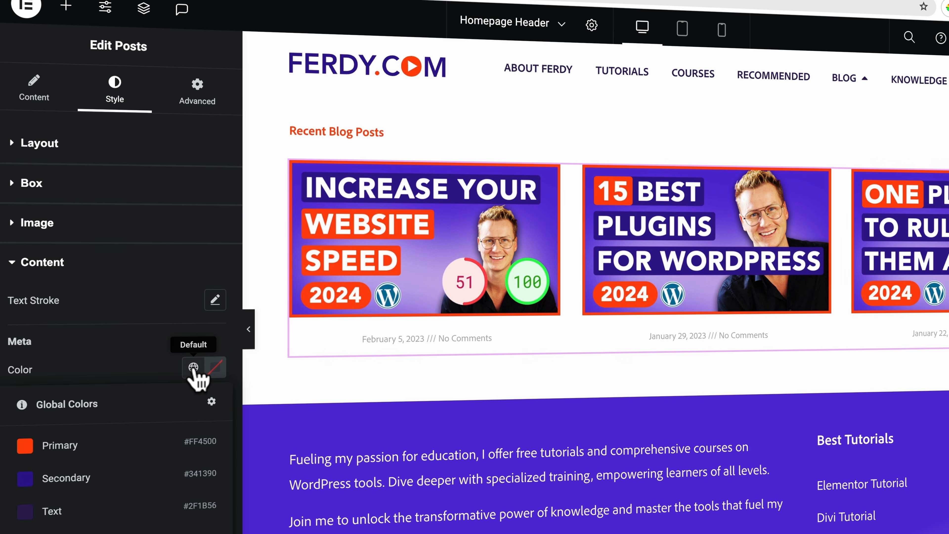
left_click(89, 516)
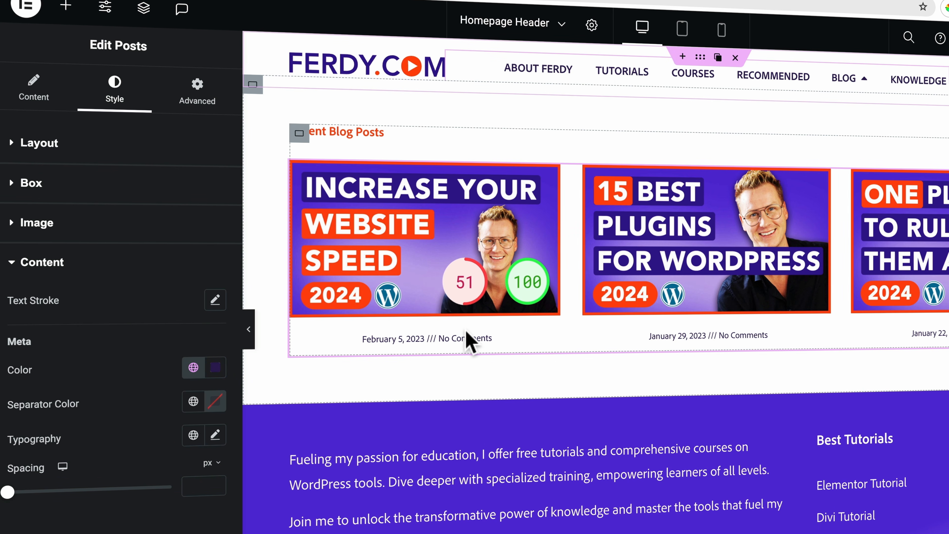
Set the column and row gaps of the container around the heading and posts to 20 px and publish the header
left_click(299, 135)
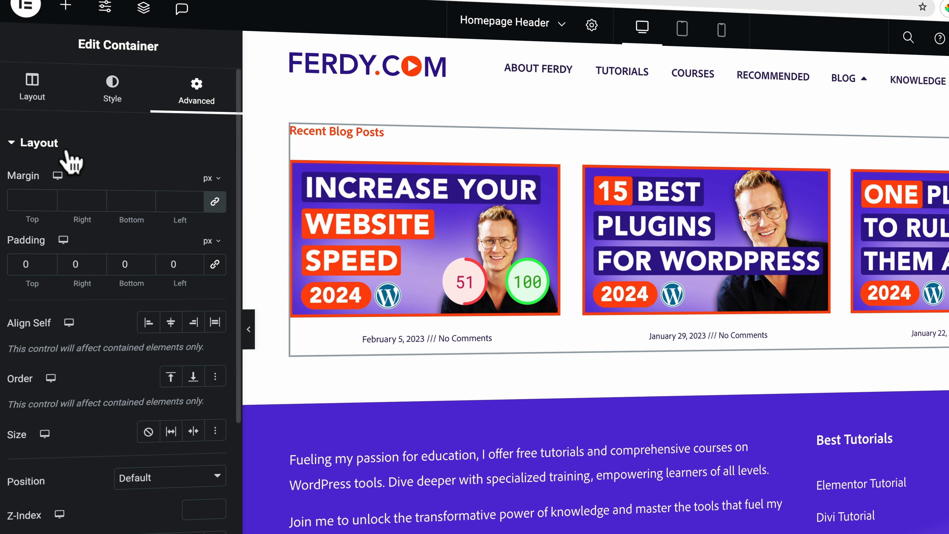
scroll(63, 314, "down", 4)
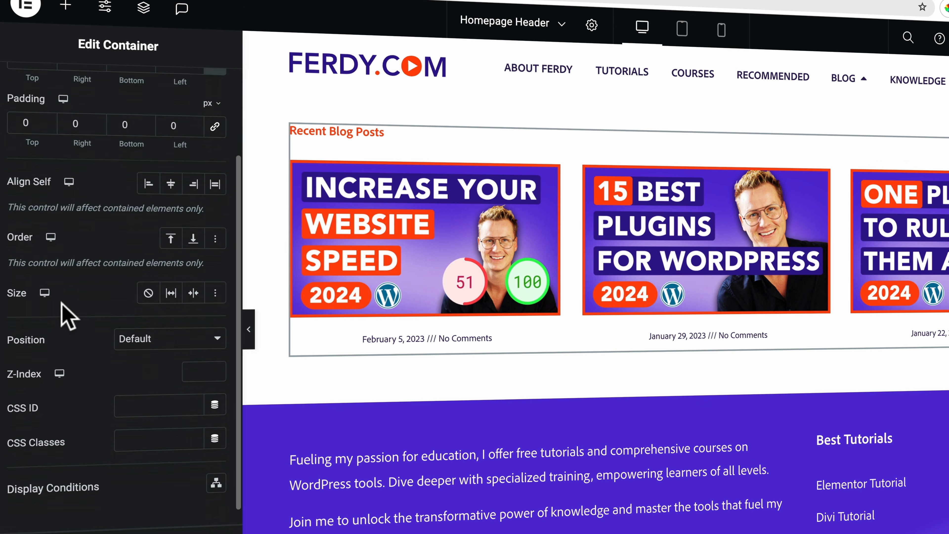
scroll(61, 307, "up", 4)
left_click(30, 90)
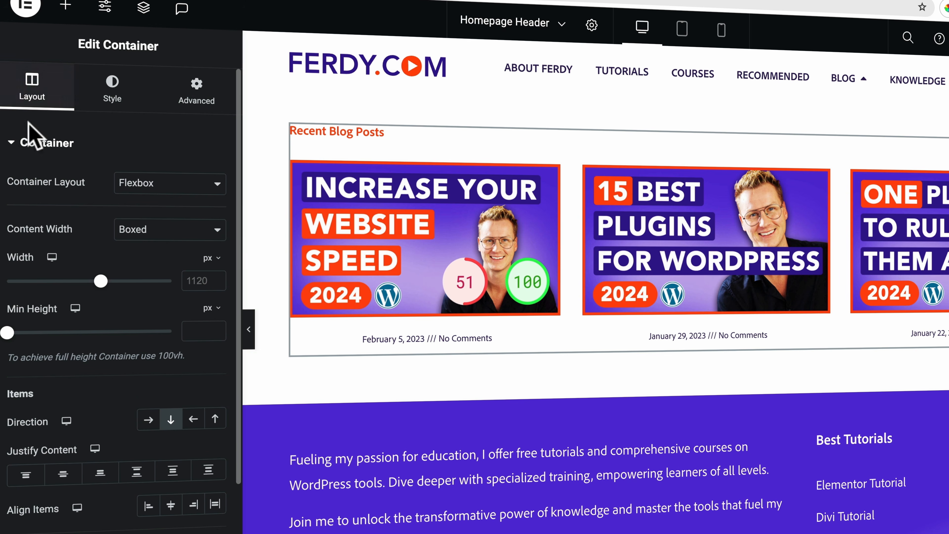
scroll(40, 284, "down", 2)
scroll(40, 284, "down", 1)
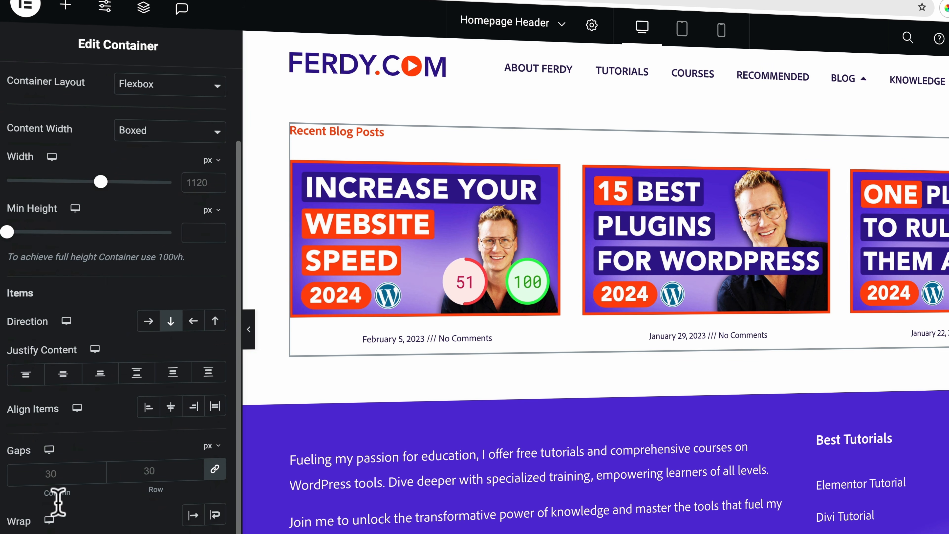
left_click(57, 477)
type("20")
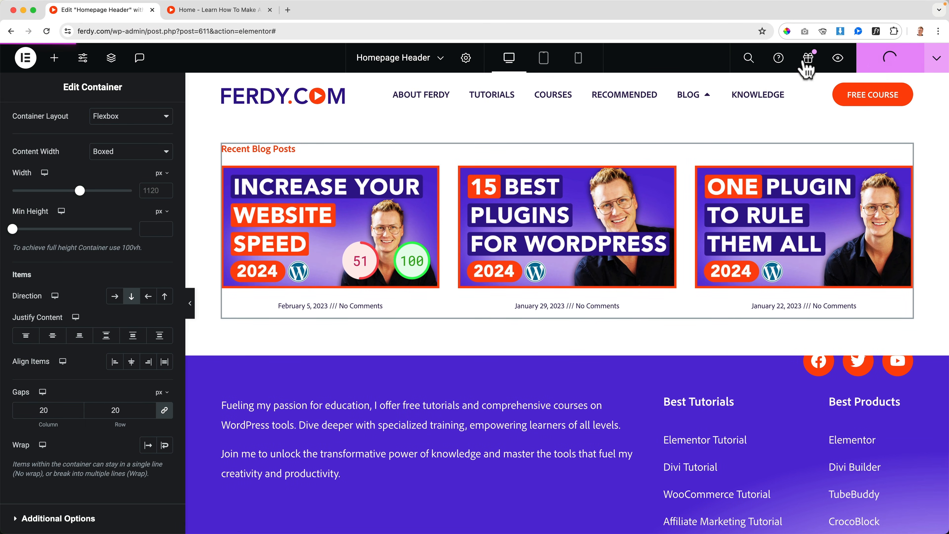
Check the Blog dropdown in the live homepage's sticky header, open its first post and return to the homepage
left_click(207, 14)
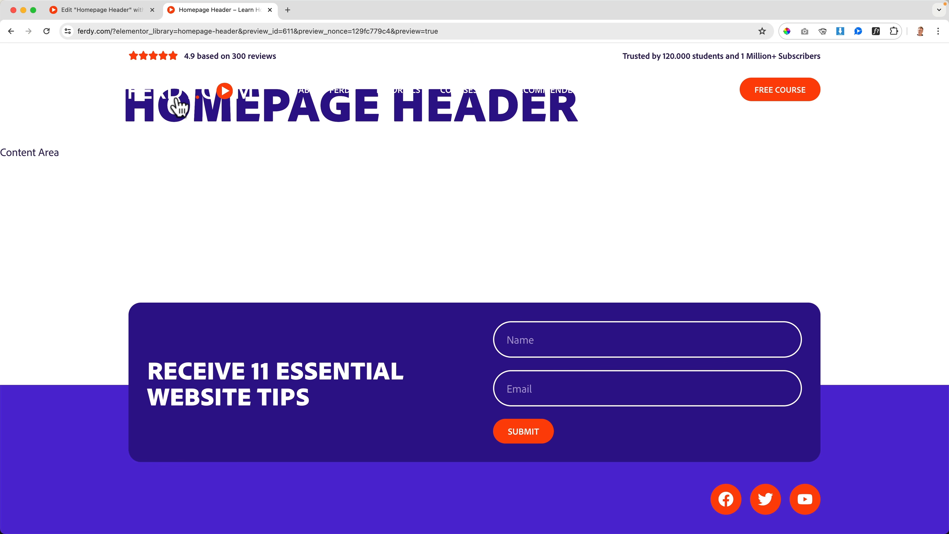
left_click(191, 96)
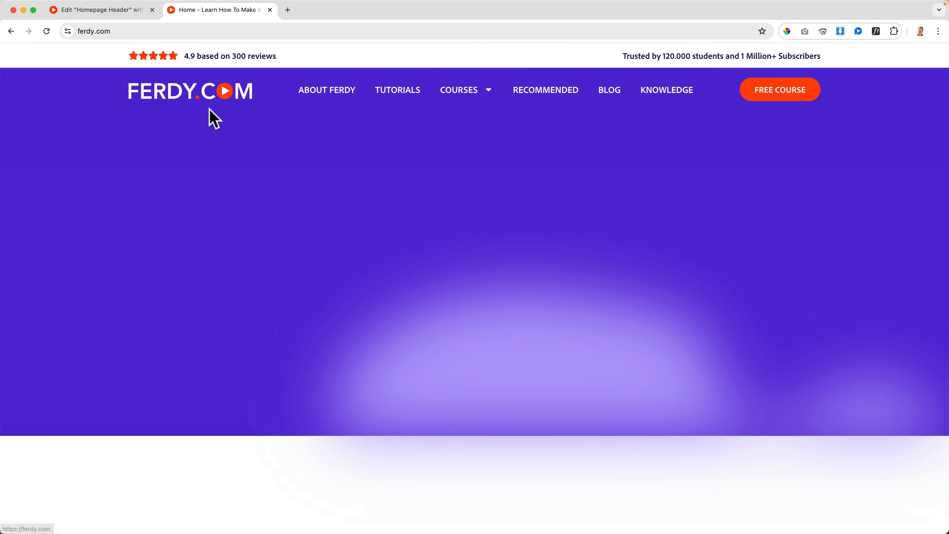
scroll(503, 231, "down", 10)
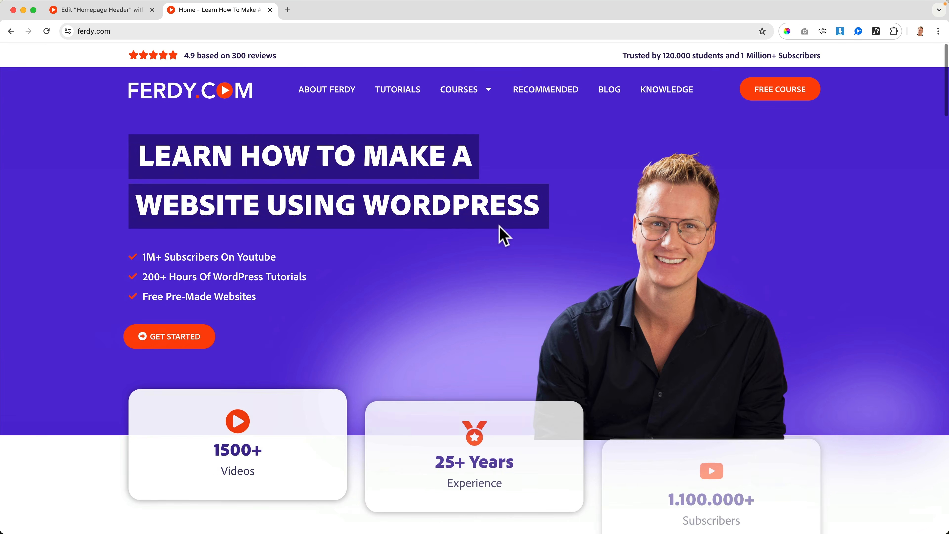
scroll(500, 225, "down", 2)
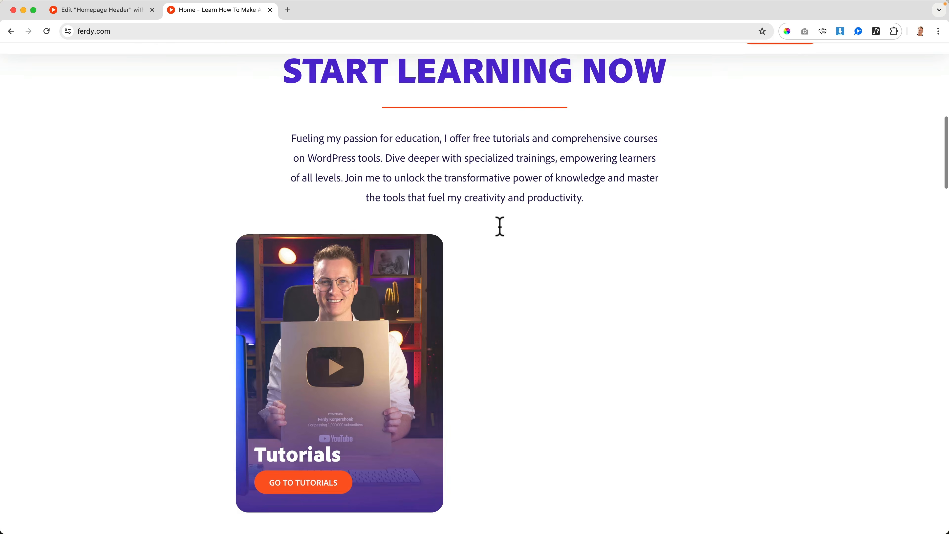
mouse_move(606, 70)
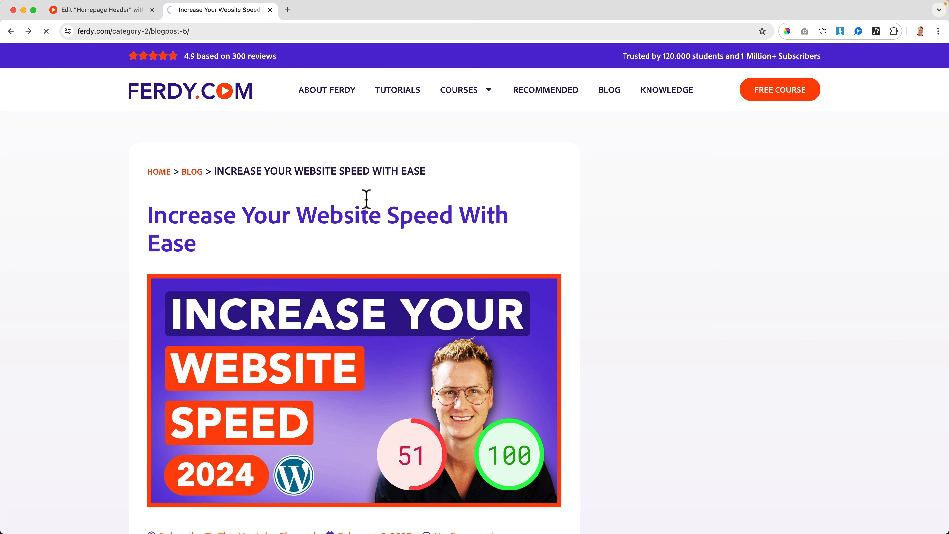
key("super+Left")
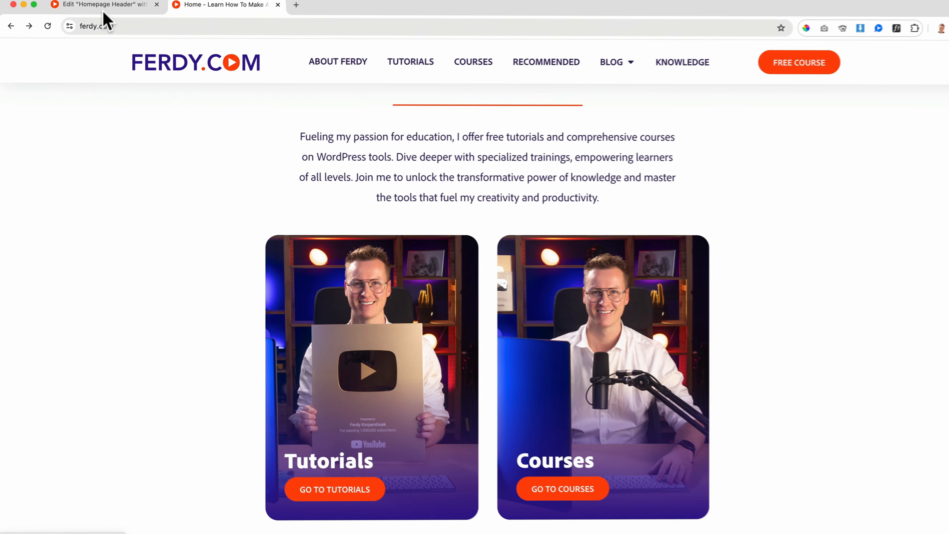
Set the hover CSS filters of the Blog dropdown's post images to 110 brightness and 110 contrast, and publish the header
left_click(101, 11)
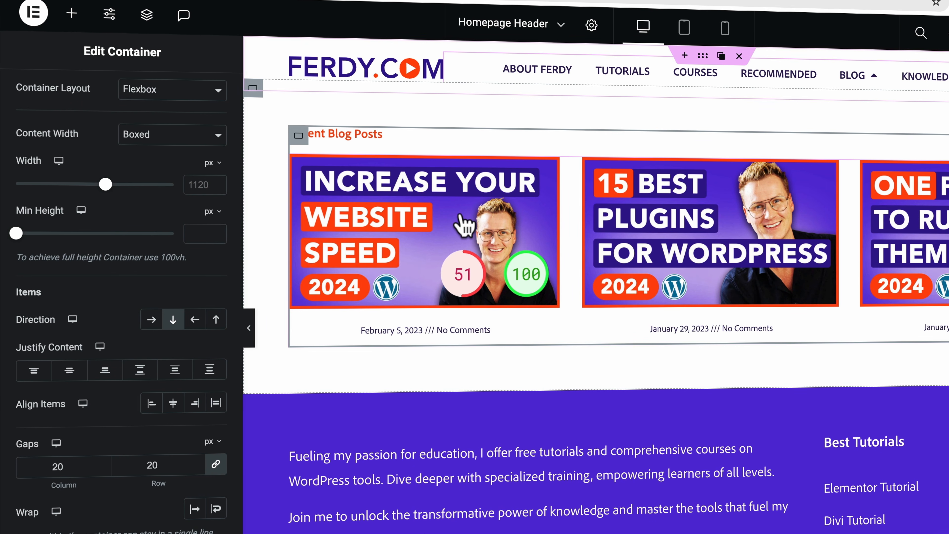
left_click(463, 224)
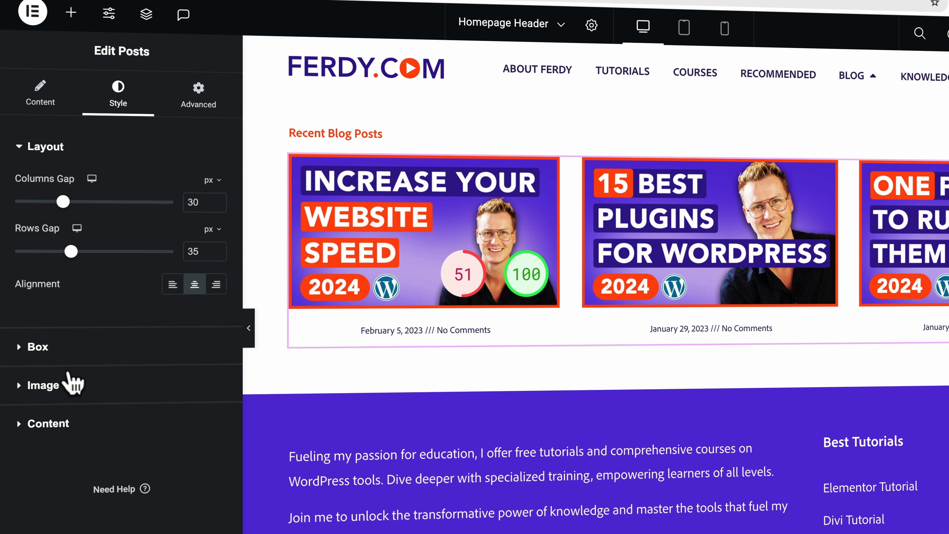
left_click(60, 385)
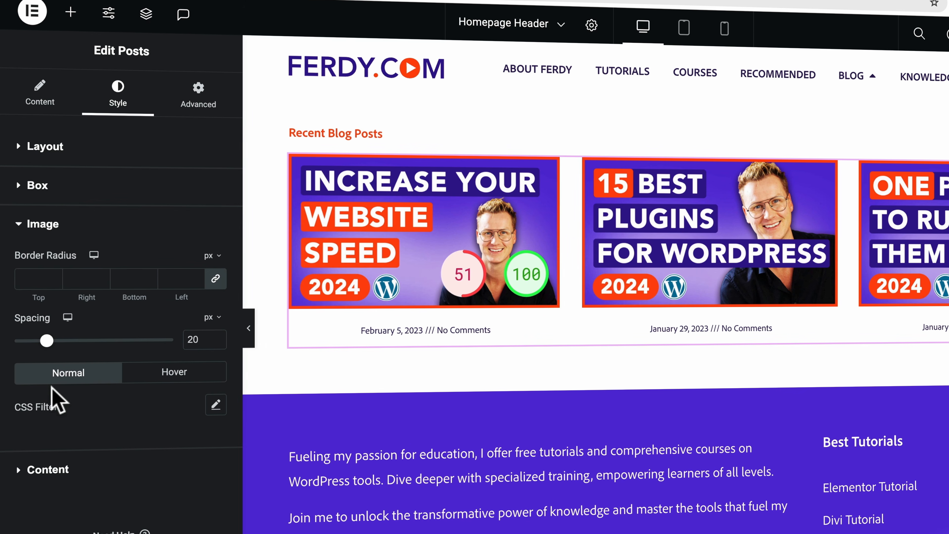
left_click(176, 374)
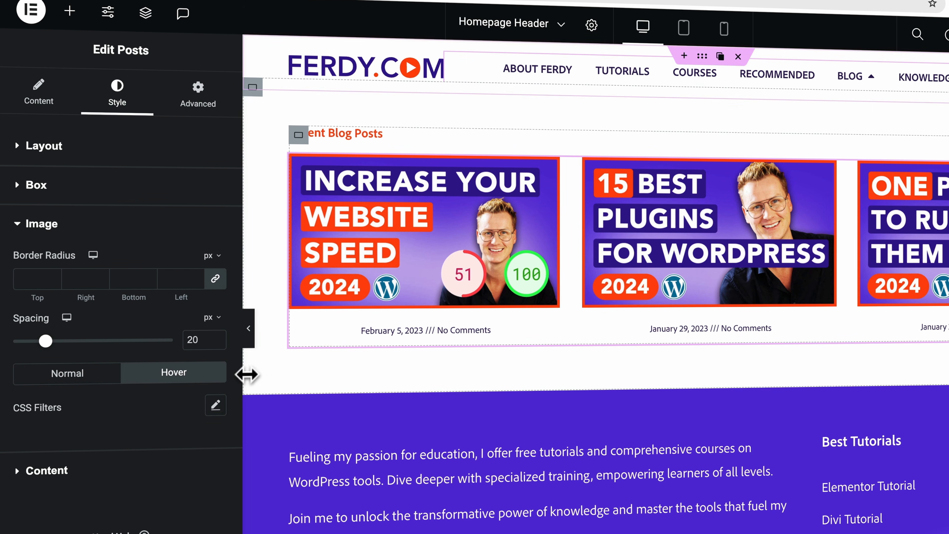
left_click(215, 407)
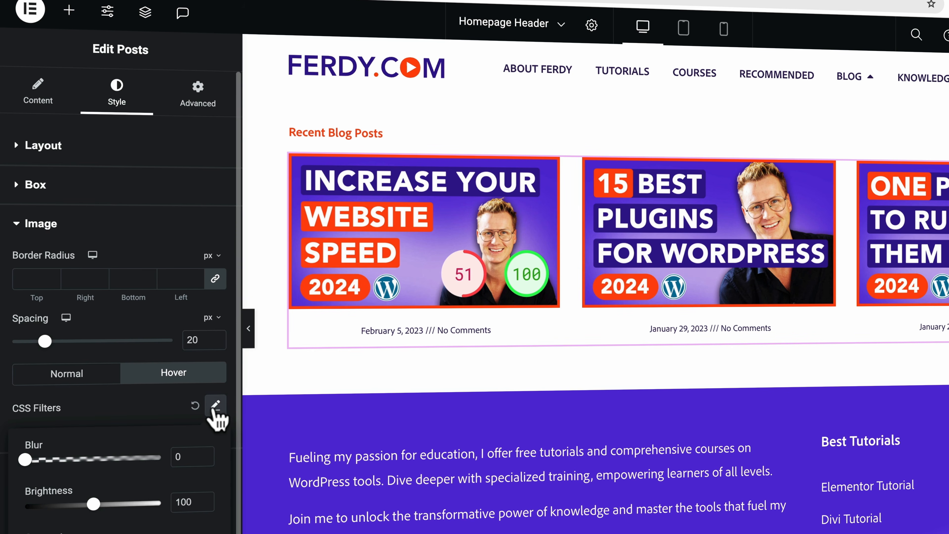
scroll(100, 482, "down", 1)
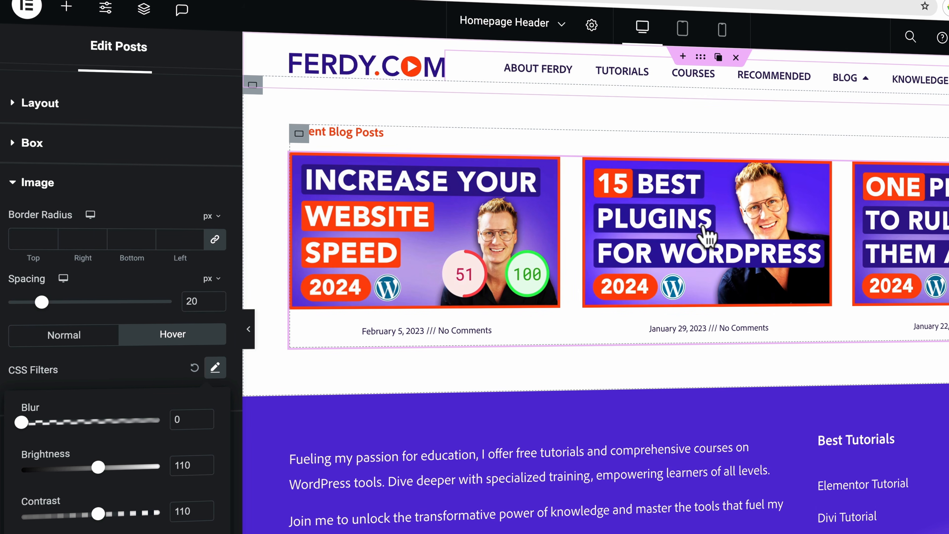
left_click(77, 184)
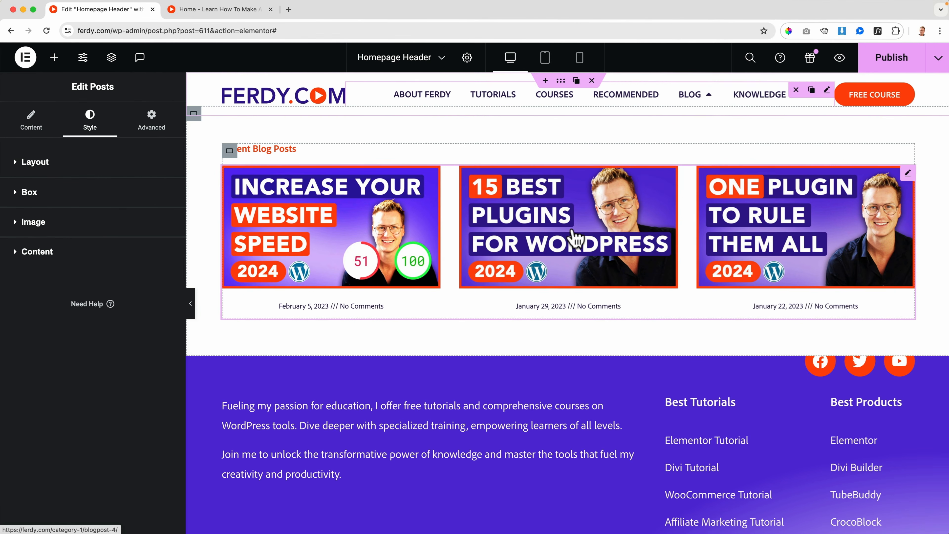
left_click(890, 59)
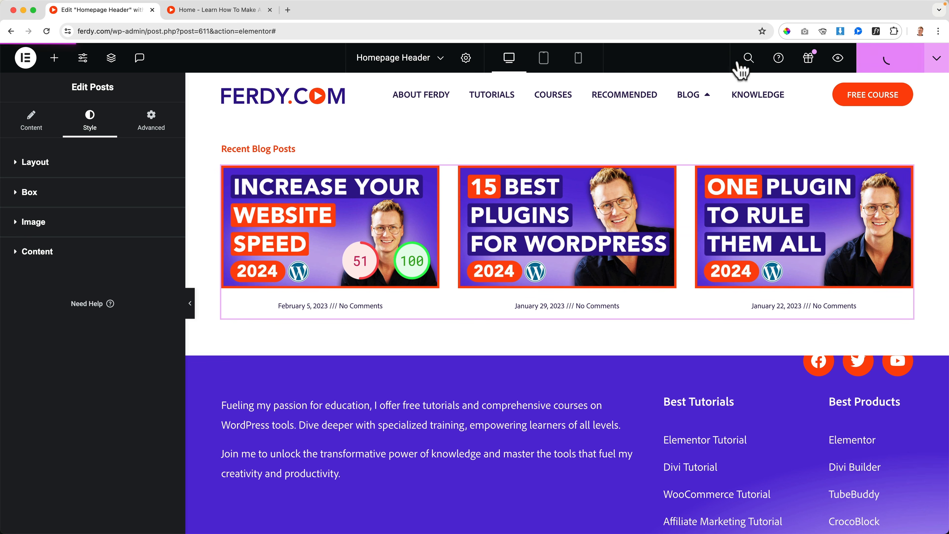
Examine the hover effect on the post images in the Blog dropdown of the live homepage's sticky header
left_click(210, 15)
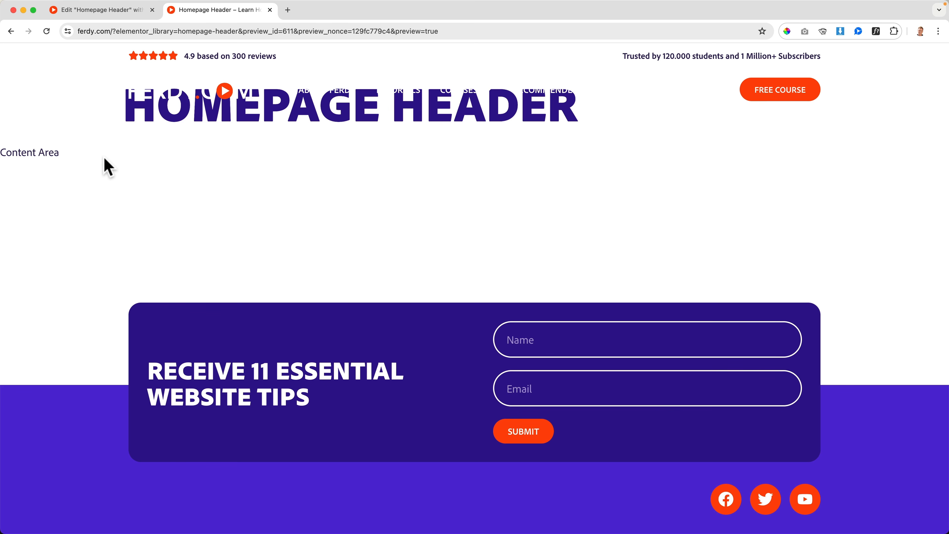
left_click(147, 105)
scroll(460, 165, "down", 3)
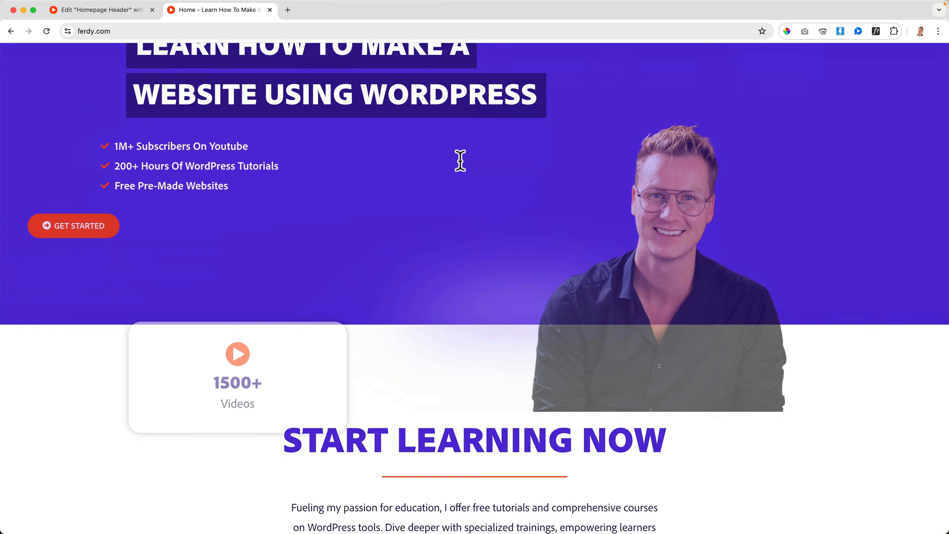
scroll(459, 161, "down", 15)
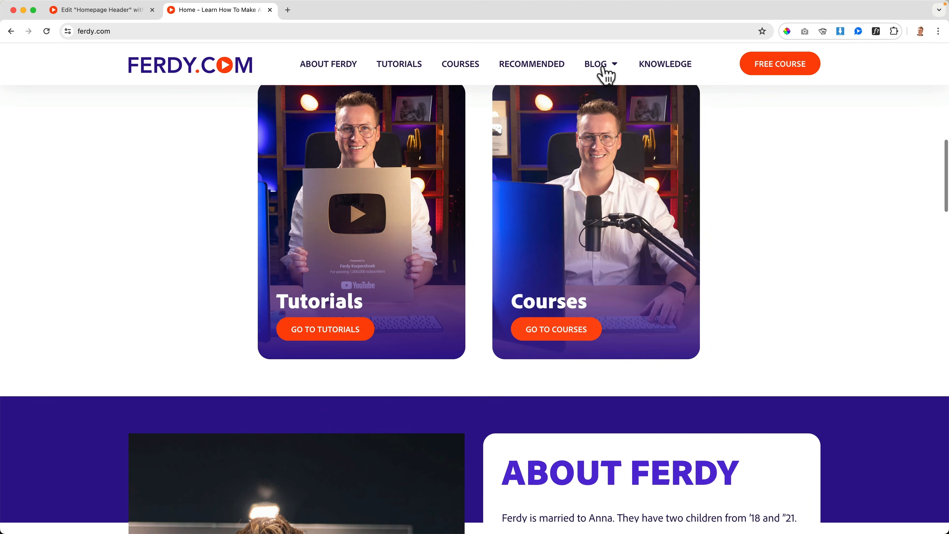
mouse_move(608, 74)
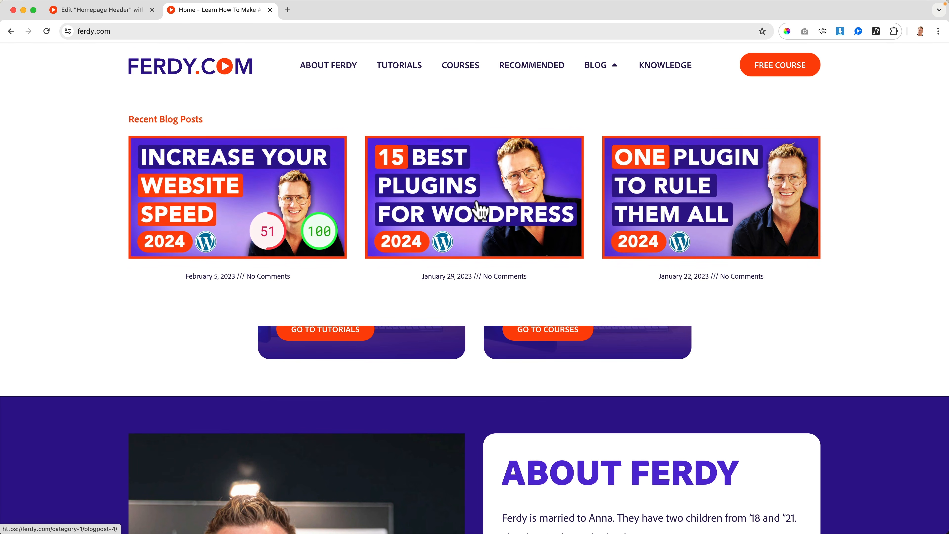
Return to the header editor and copy the Blog dropdown's container holding the heading and posts
left_click(122, 14)
left_click(542, 236)
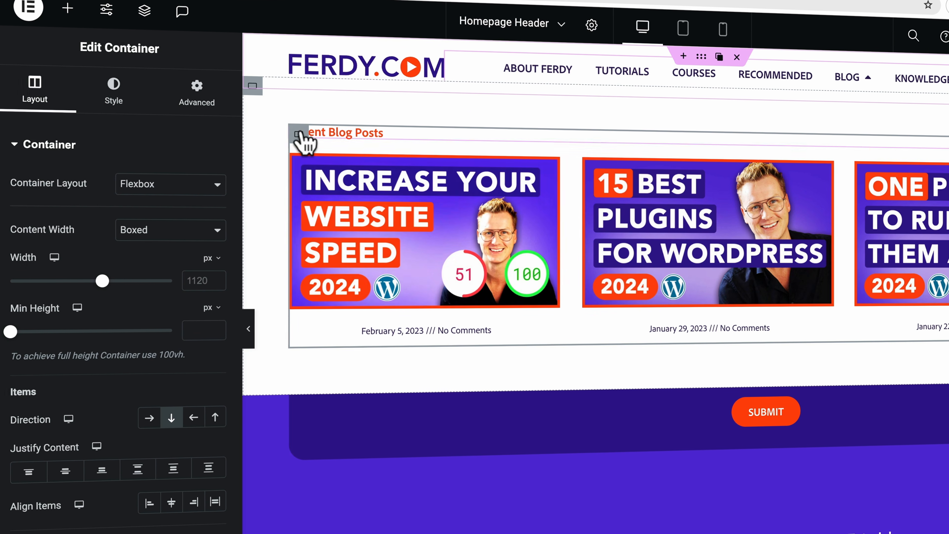
right_click(301, 141)
left_click(343, 240)
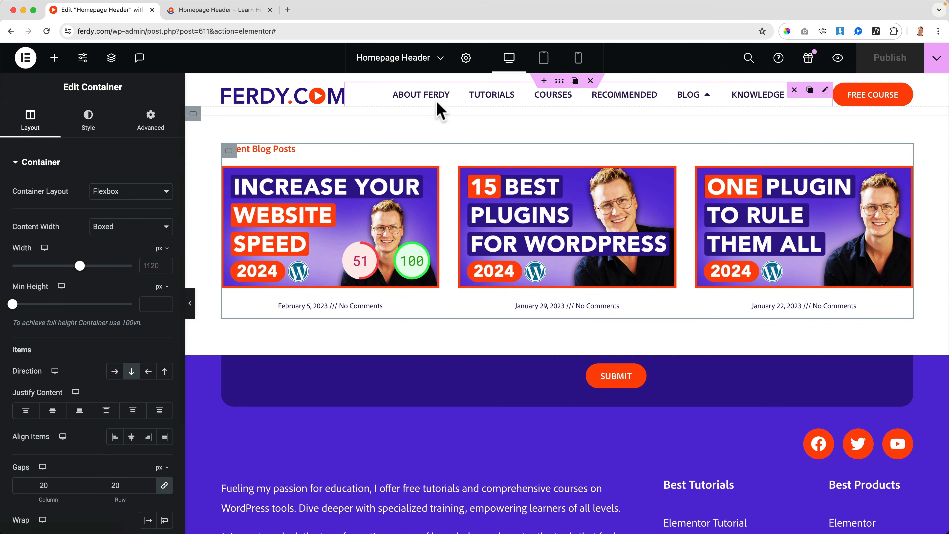
Enable dropdown content for the Tutorials item of the sticky header's menu
left_click(445, 101)
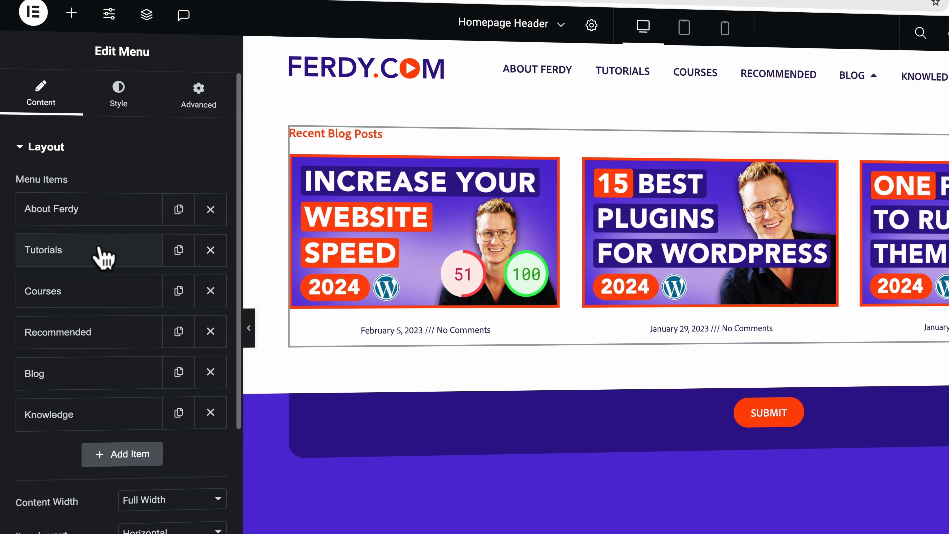
left_click(97, 256)
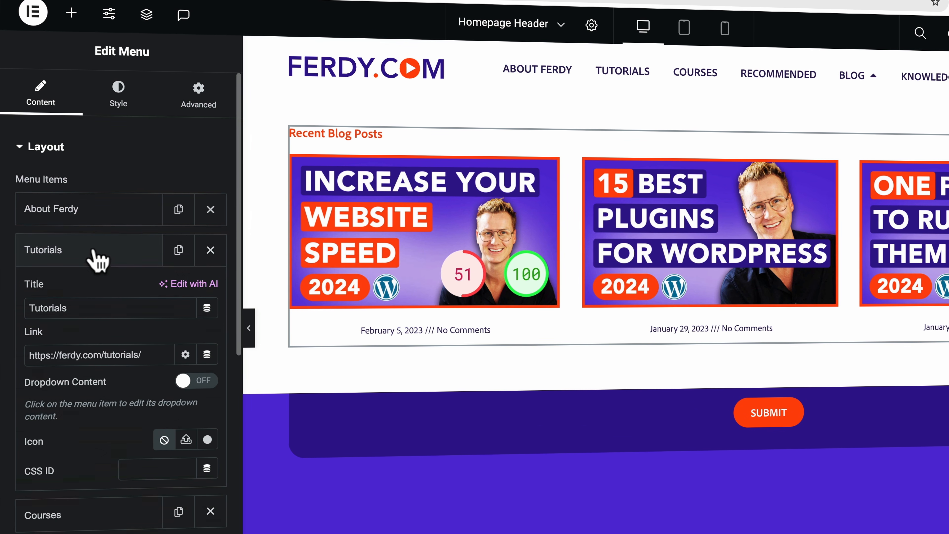
left_click(195, 382)
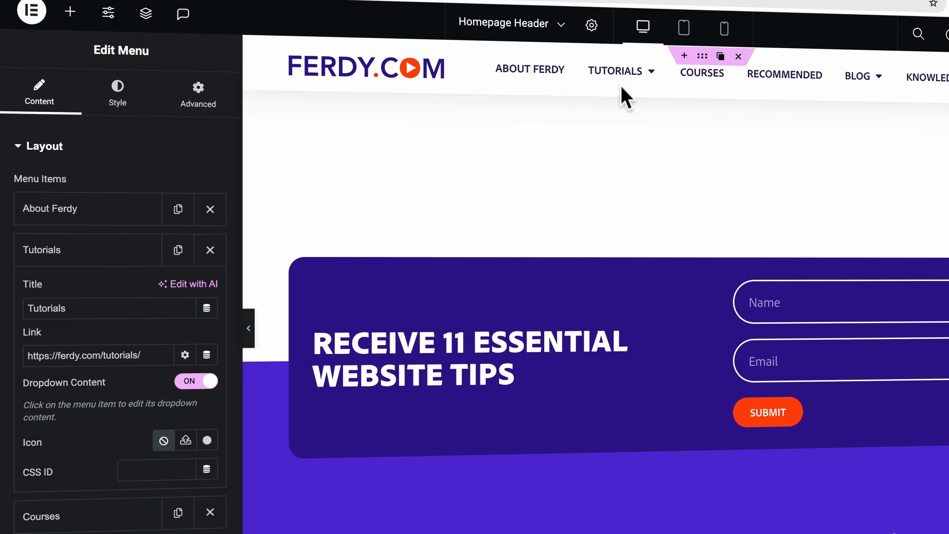
Paste the copied container into the empty Tutorials dropdown and change its heading to "Recent Tutorials"
left_click(636, 75)
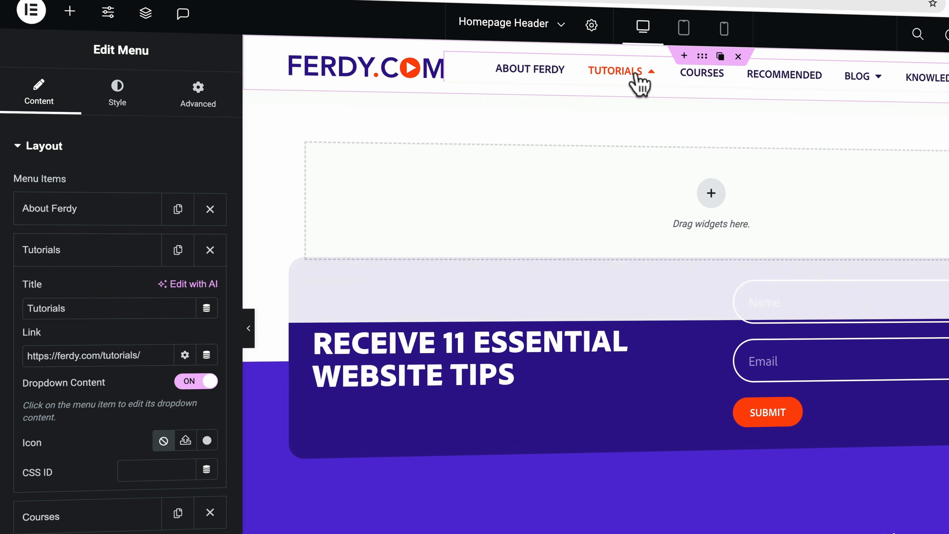
right_click(543, 192)
left_click(571, 314)
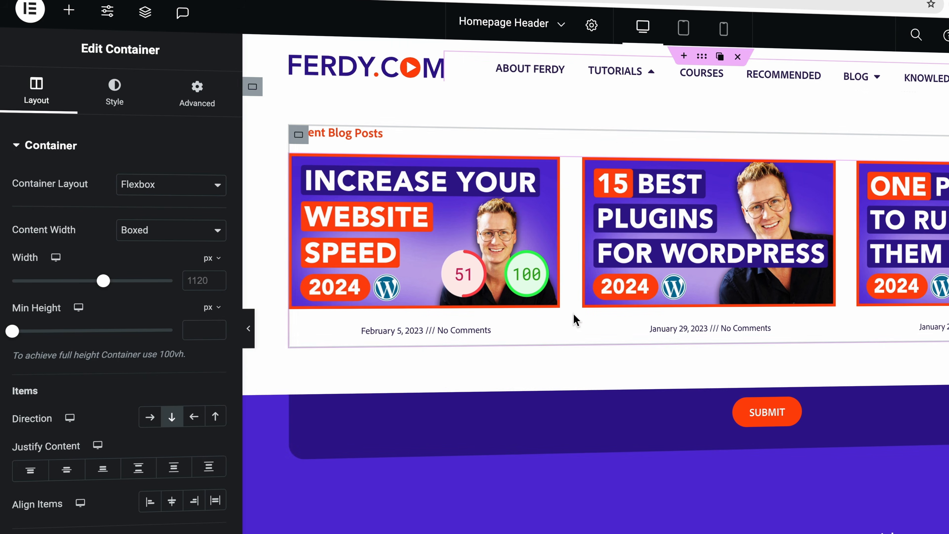
left_click(357, 133)
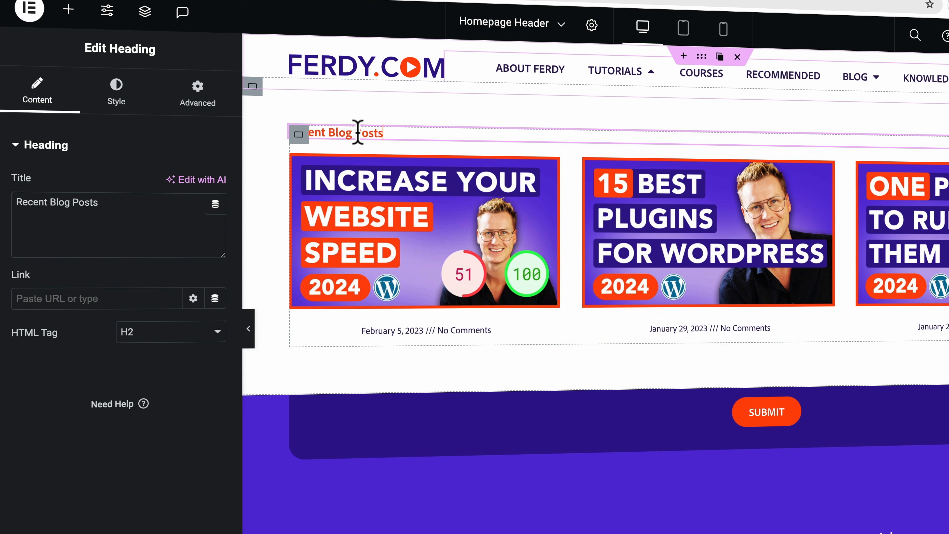
left_click(82, 205)
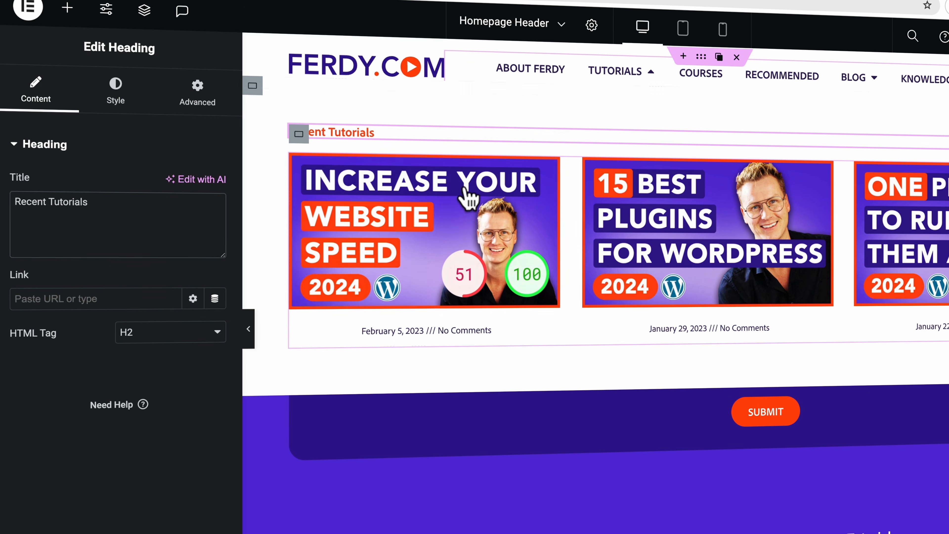
Set the query source of the Tutorials dropdown's posts to Tutorials and publish the header
left_click(453, 212)
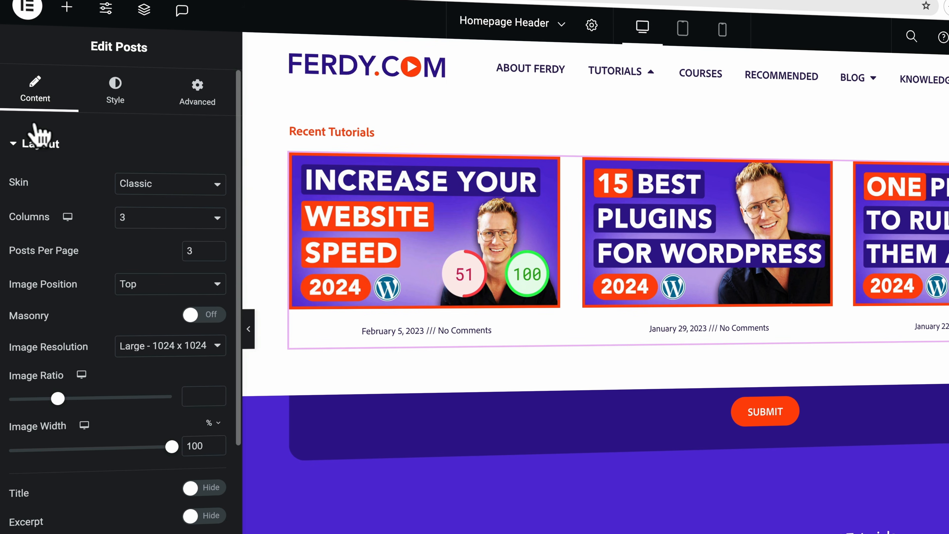
left_click(37, 145)
left_click(35, 183)
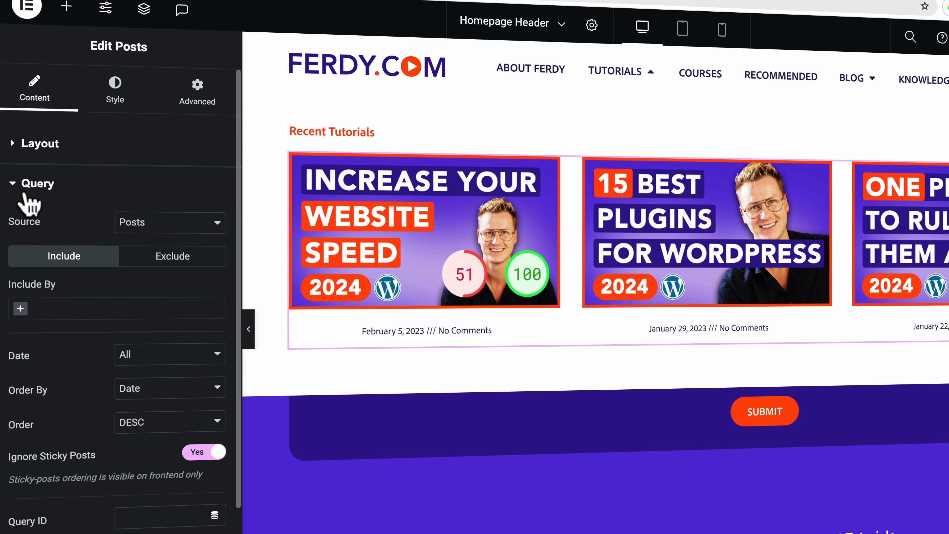
left_click(143, 227)
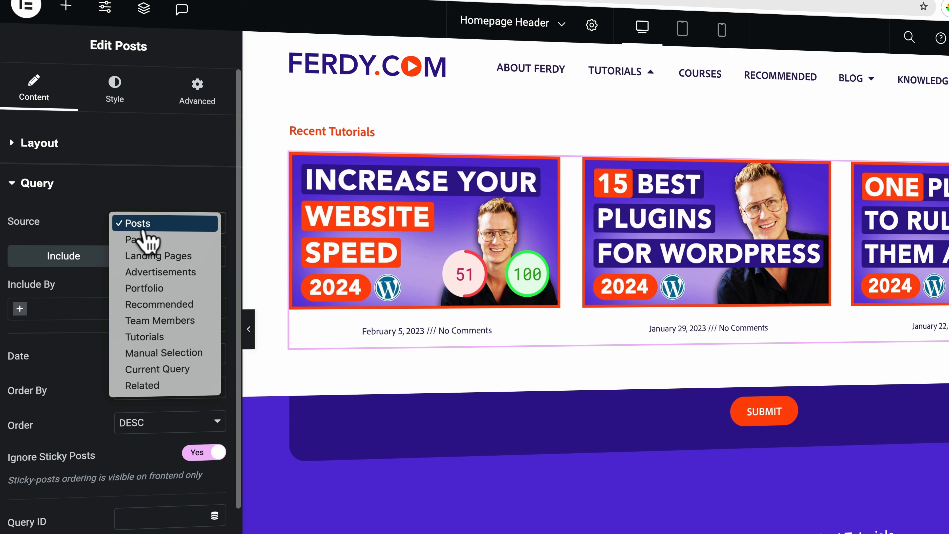
left_click(160, 342)
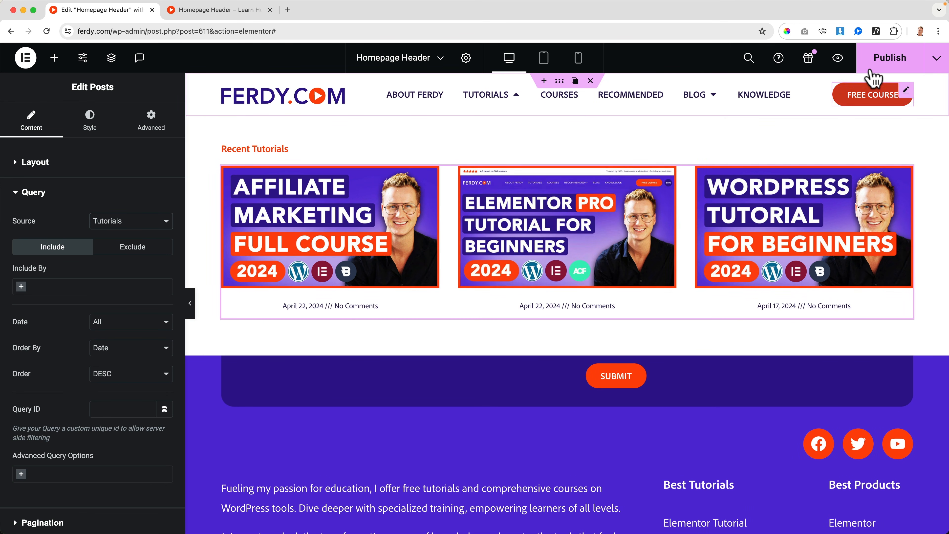
left_click(876, 65)
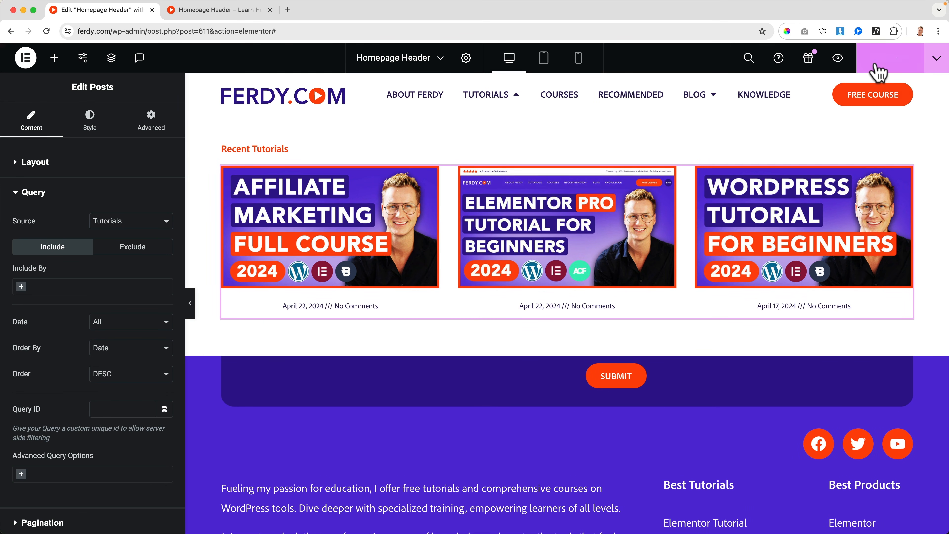
Check the Blog and Tutorials dropdowns in the sticky header of the live homepage
left_click(226, 15)
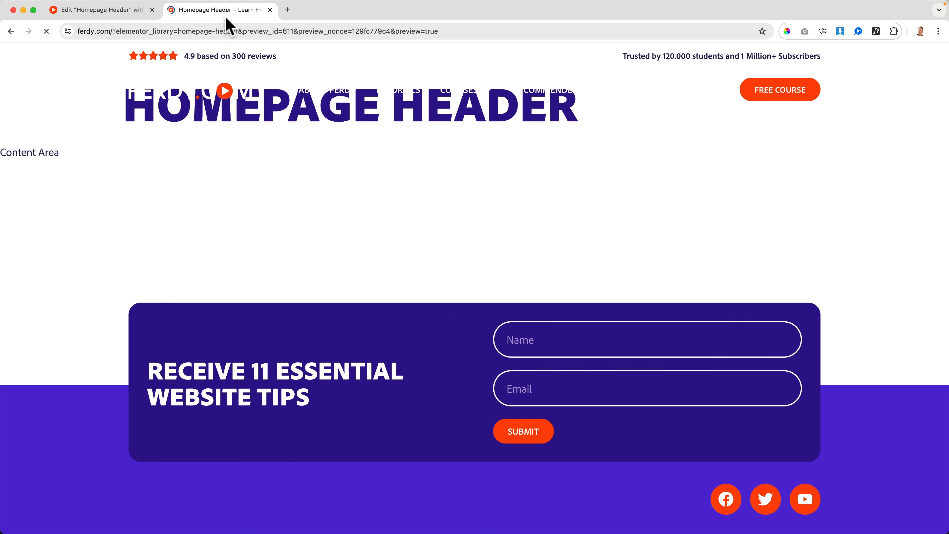
left_click(171, 101)
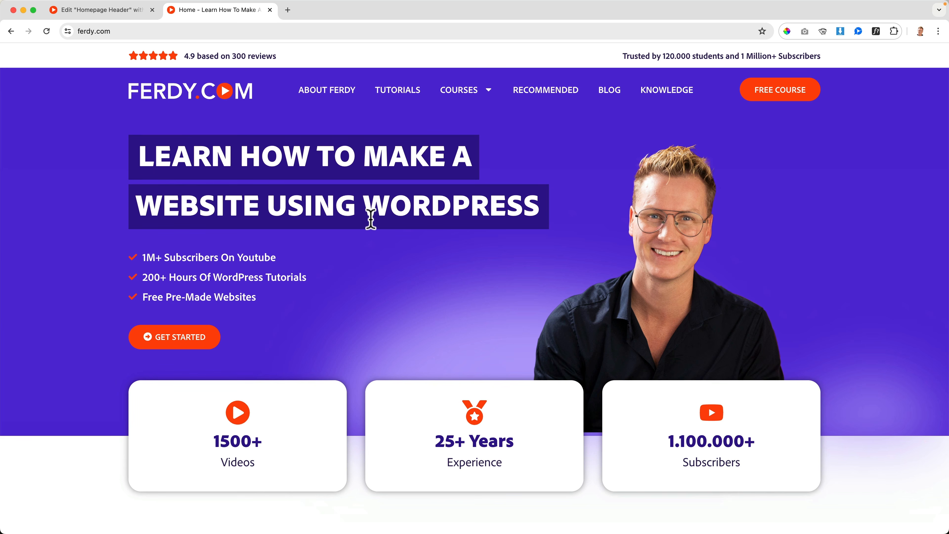
scroll(371, 220, "down", 10)
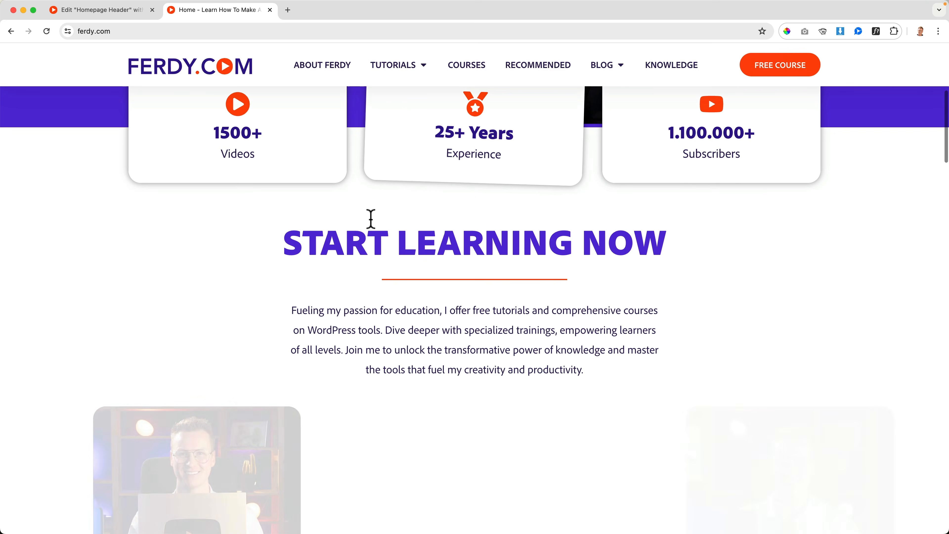
mouse_move(609, 74)
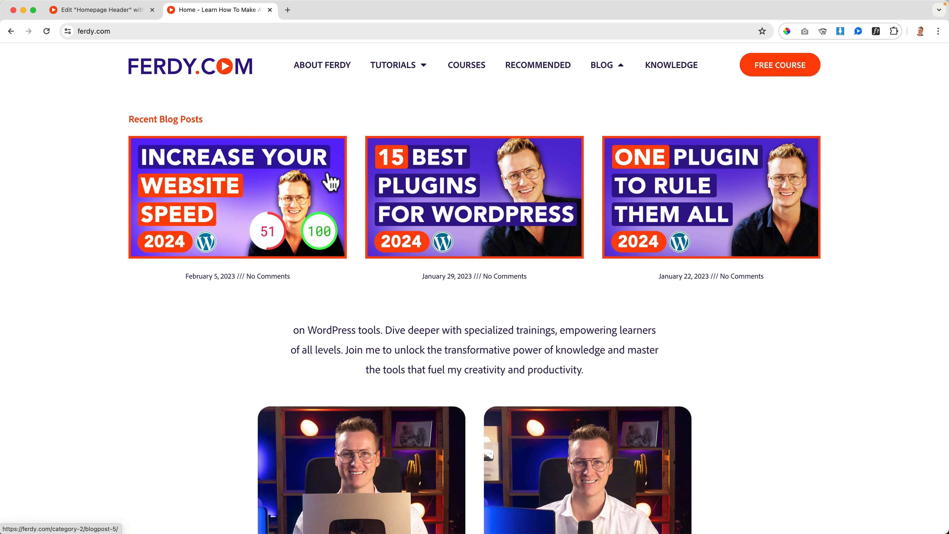
mouse_move(405, 65)
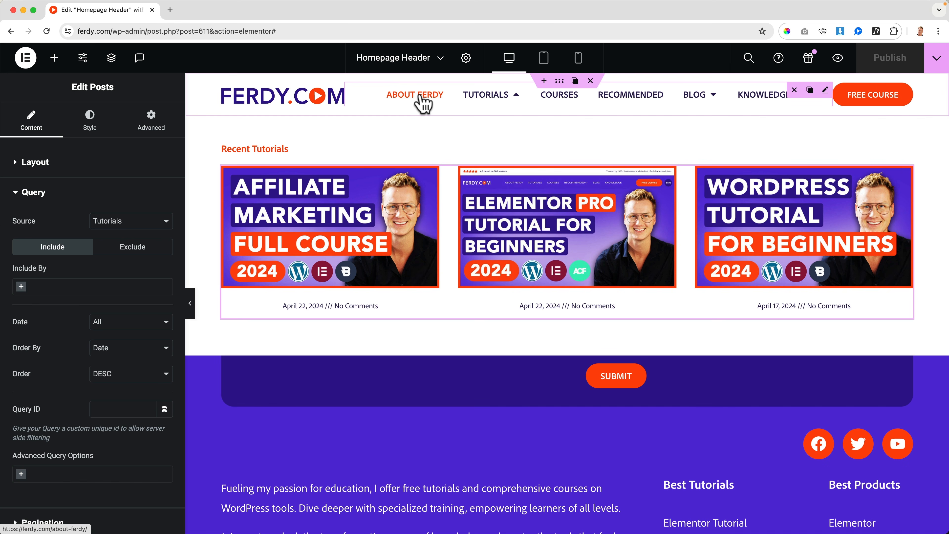
Enable dropdown content for the About Ferdy menu item in the header editor and open its empty dropdown
left_click(423, 102)
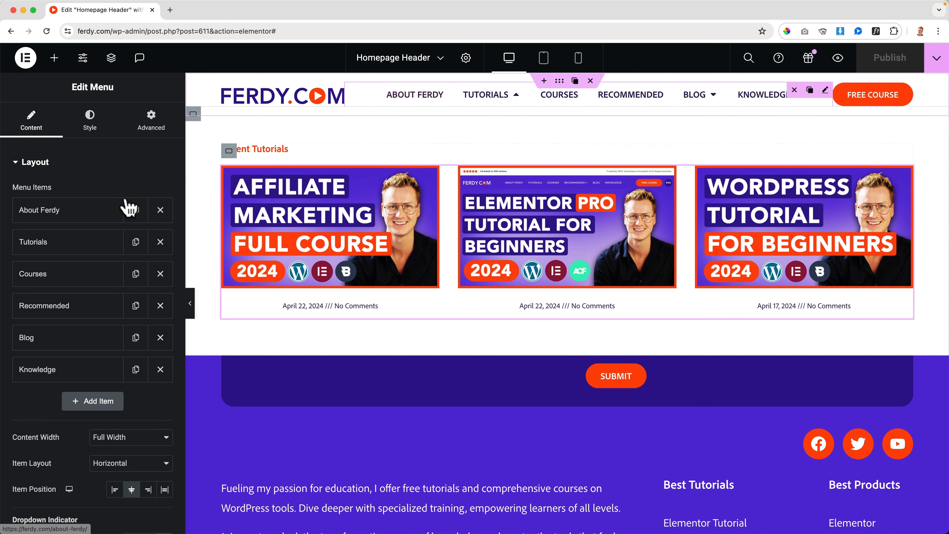
left_click(60, 211)
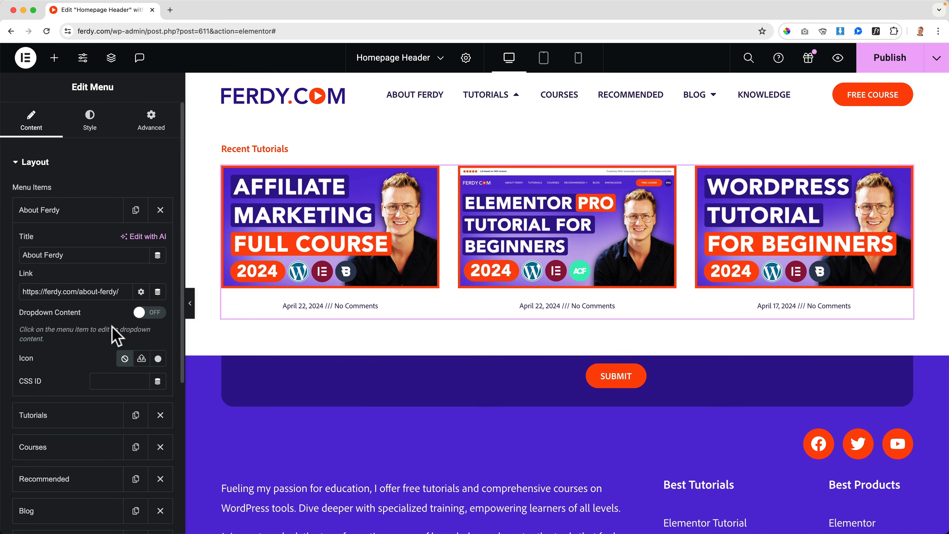
left_click(149, 312)
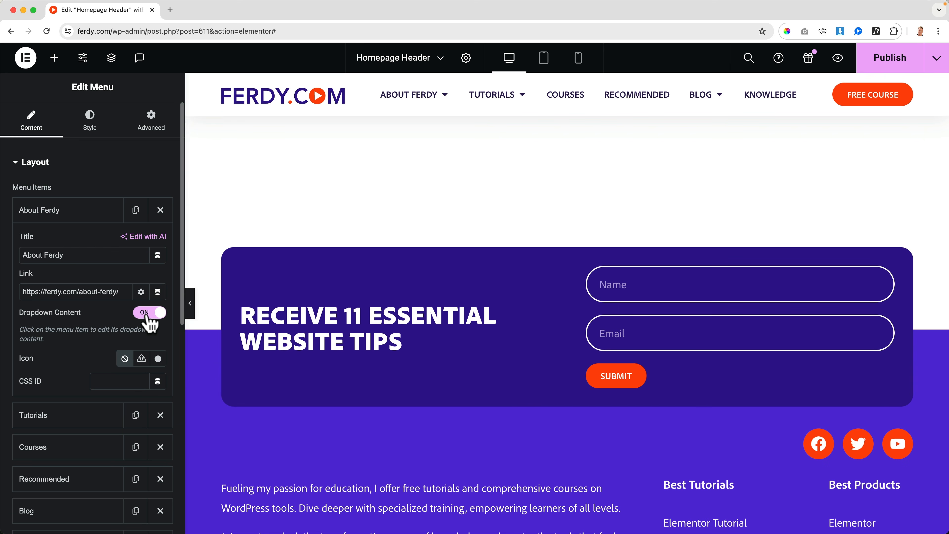
left_click(439, 105)
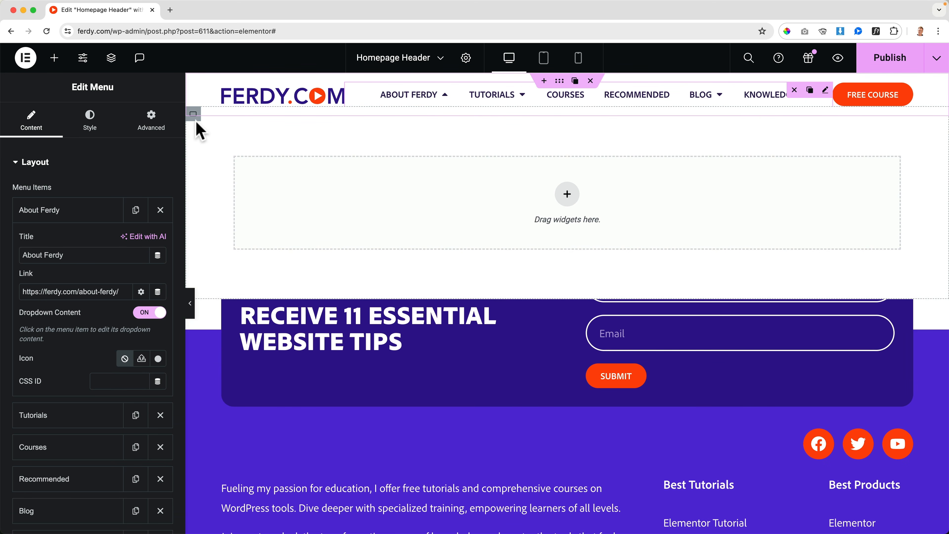
Show the page structure and rename the menu's Item #1 container to "About Ferdy"
left_click(111, 57)
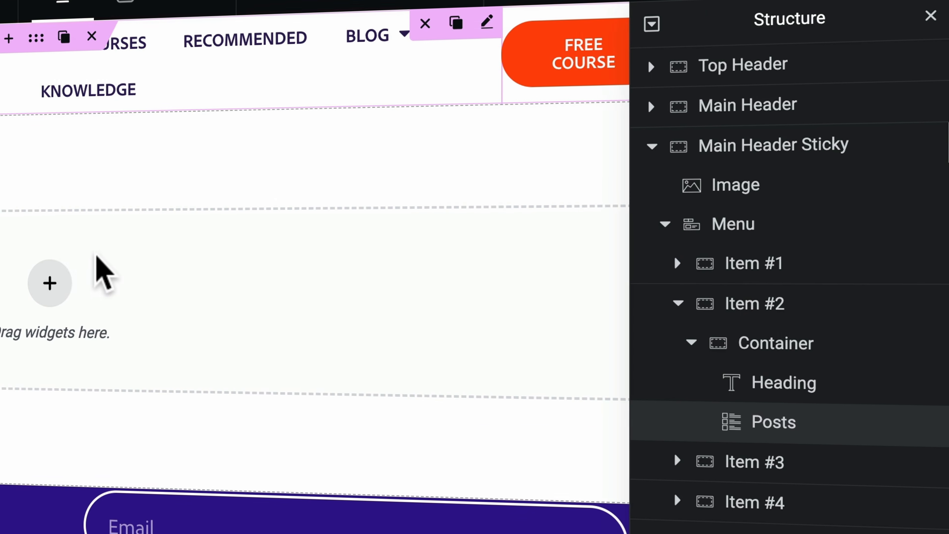
left_click_drag(832, 331, 748, 262)
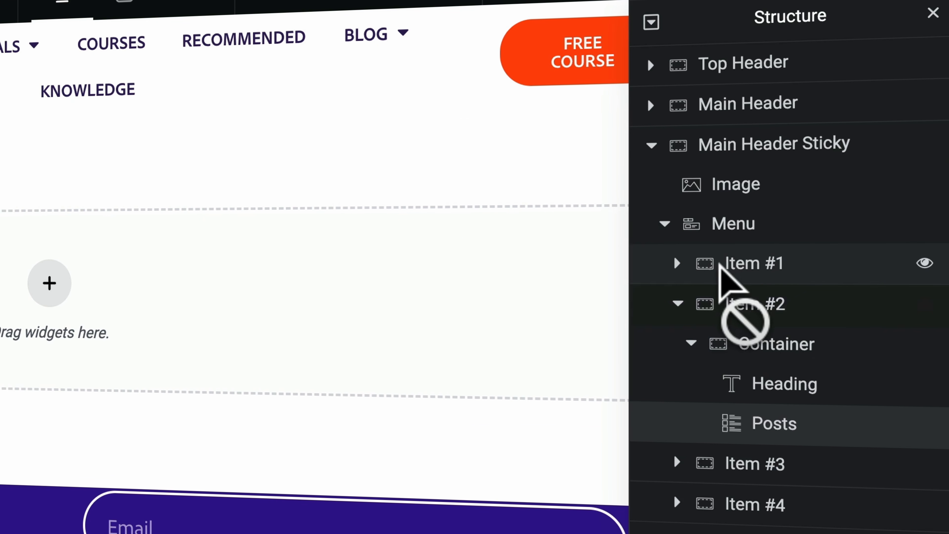
type("About Ferdy")
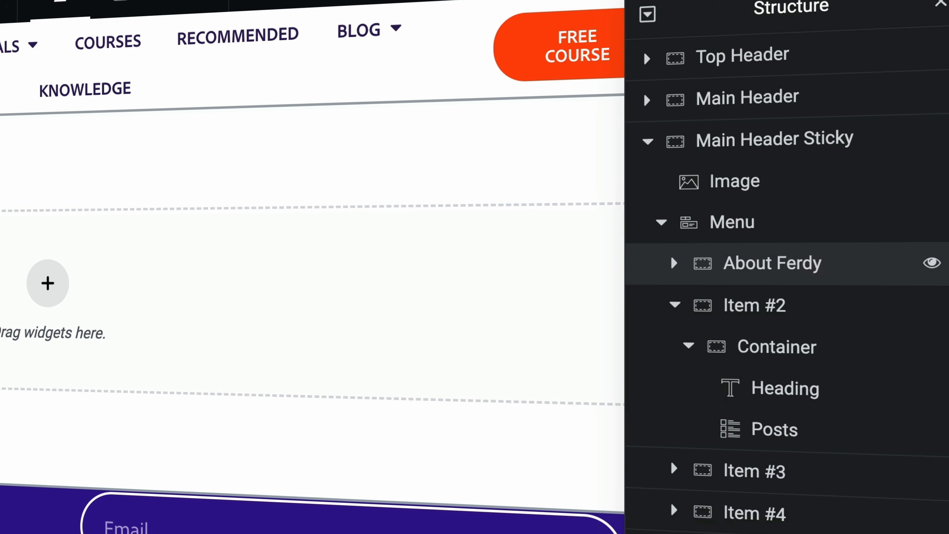
Add a Container element inside the empty About Ferdy dropdown
left_click(674, 263)
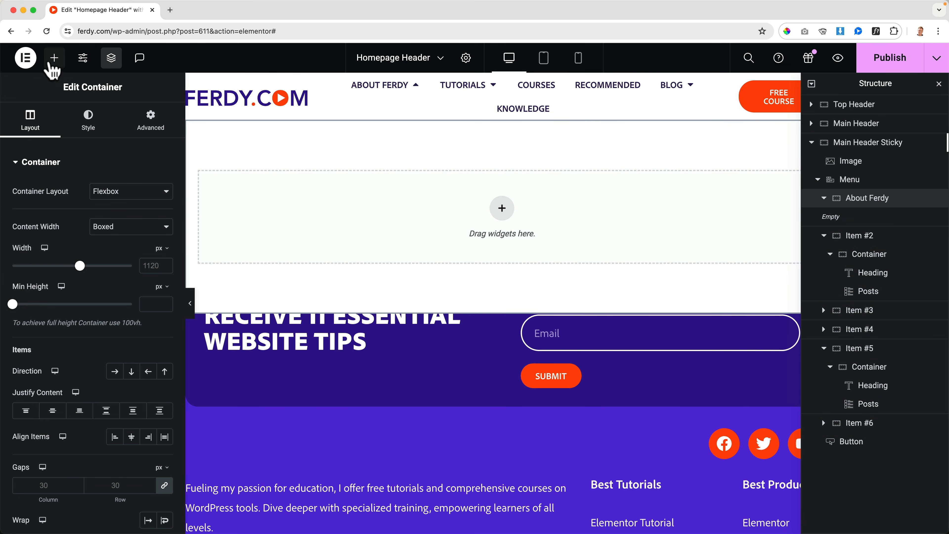
left_click(54, 58)
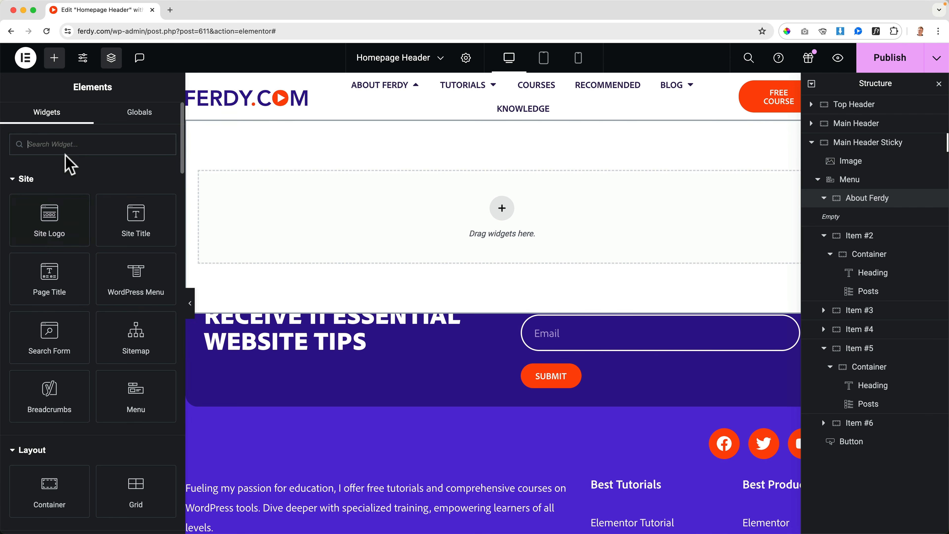
type("donta")
left_click_drag(62, 185, 324, 218)
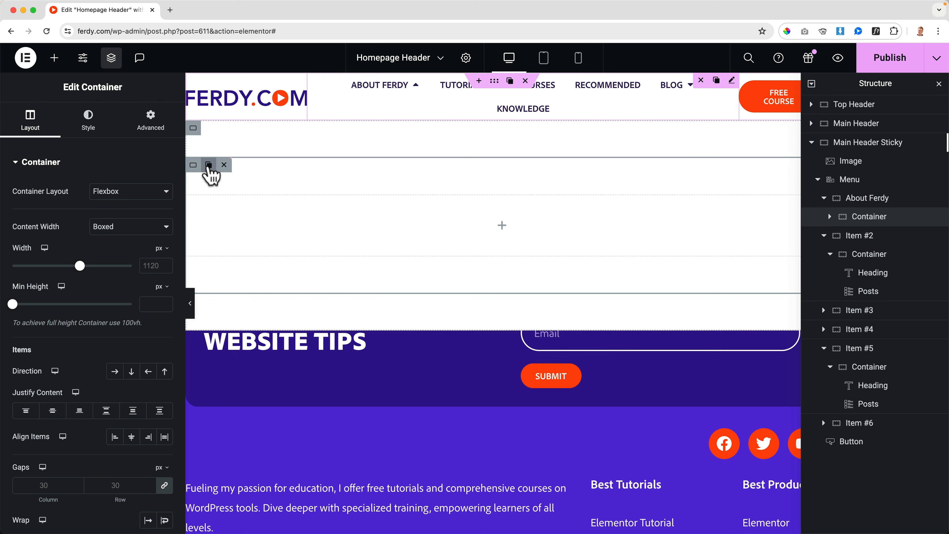
Duplicate the new inner container and set the About Ferdy container's direction to Row - horizontal
left_click(209, 166)
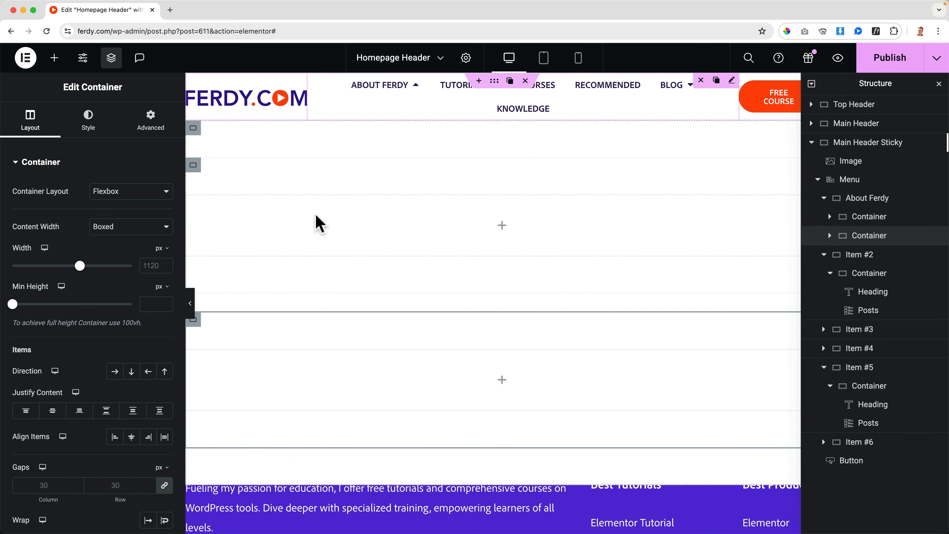
left_click_drag(864, 218, 838, 200)
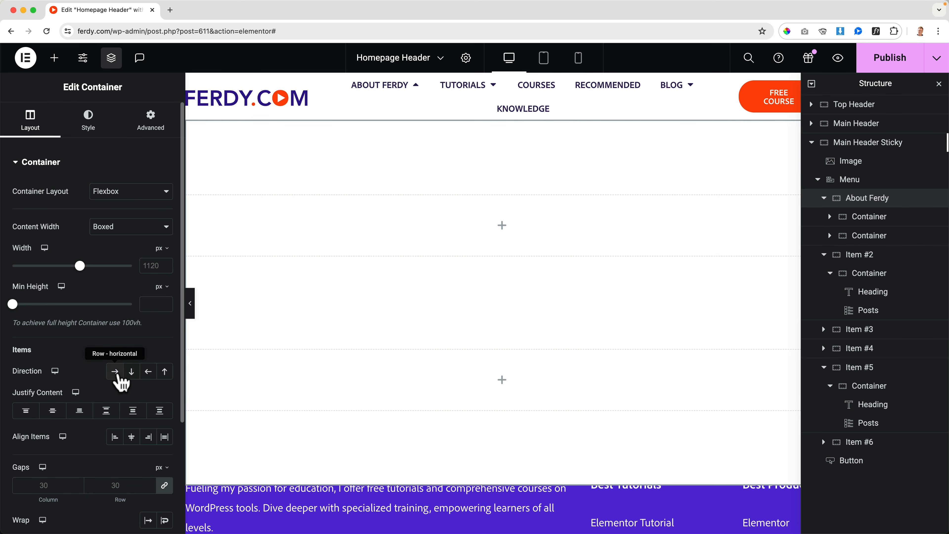
left_click(115, 372)
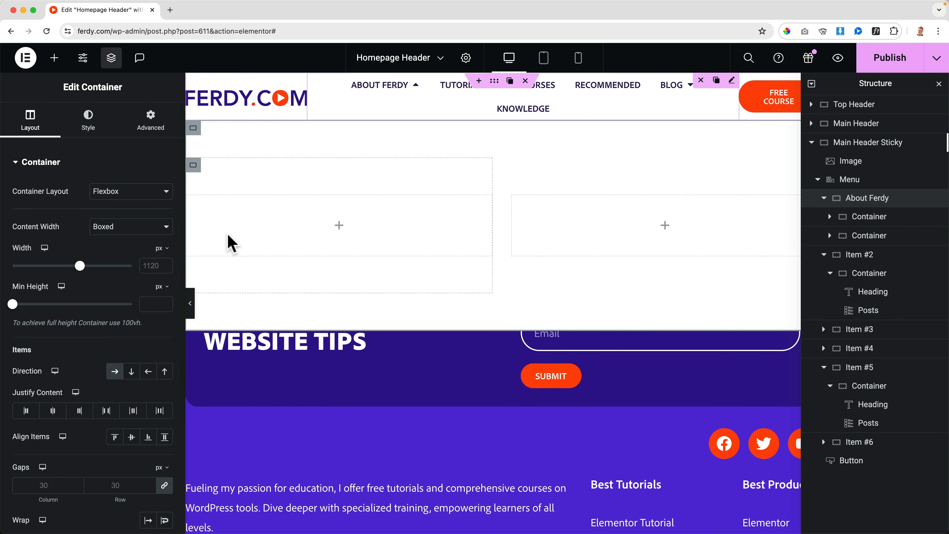
Set the padding to 0 for the first inner container of the About Ferdy dropdown and to 30 px for the second
left_click(193, 167)
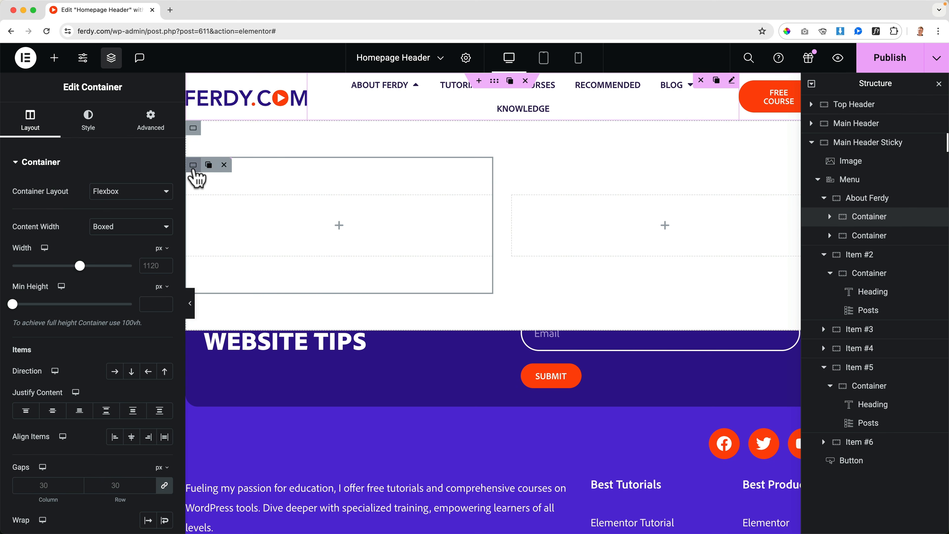
left_click(150, 126)
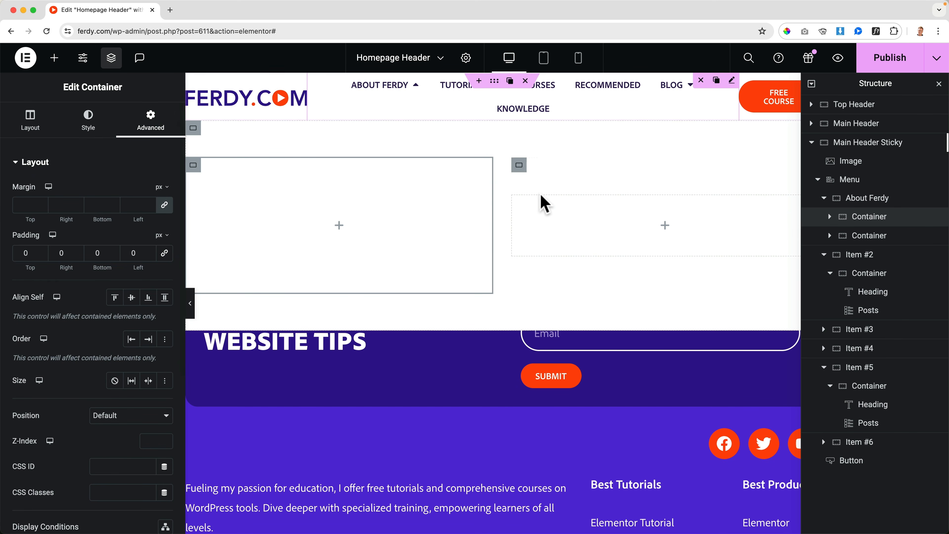
left_click(519, 165)
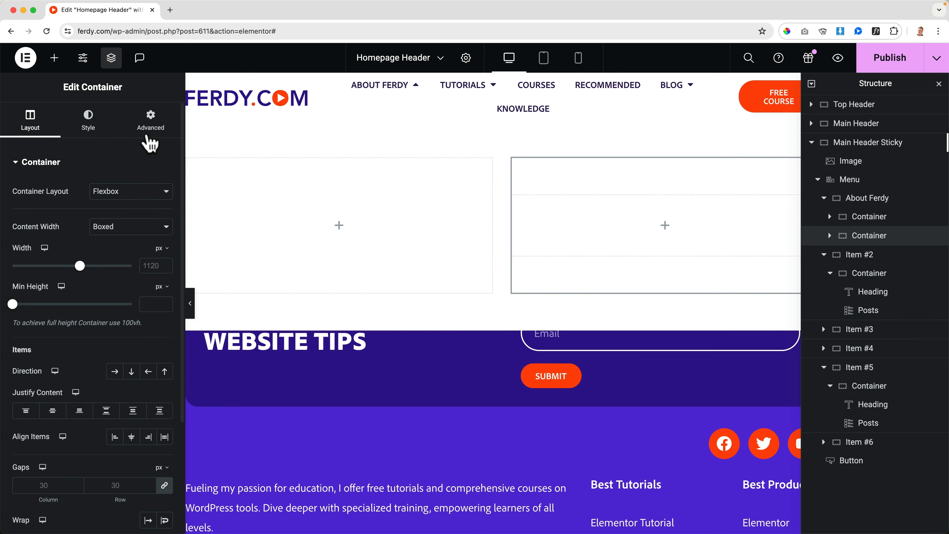
left_click(150, 123)
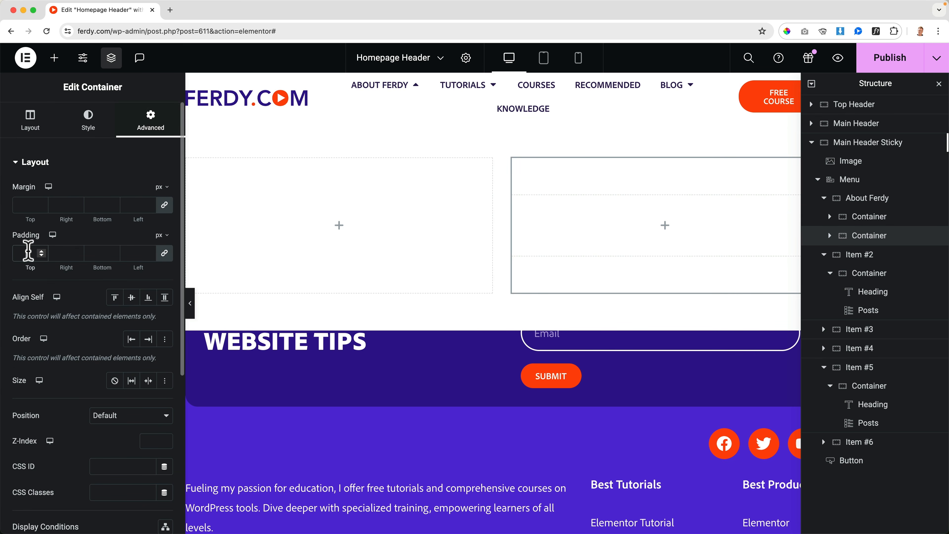
left_click(28, 252)
type("30")
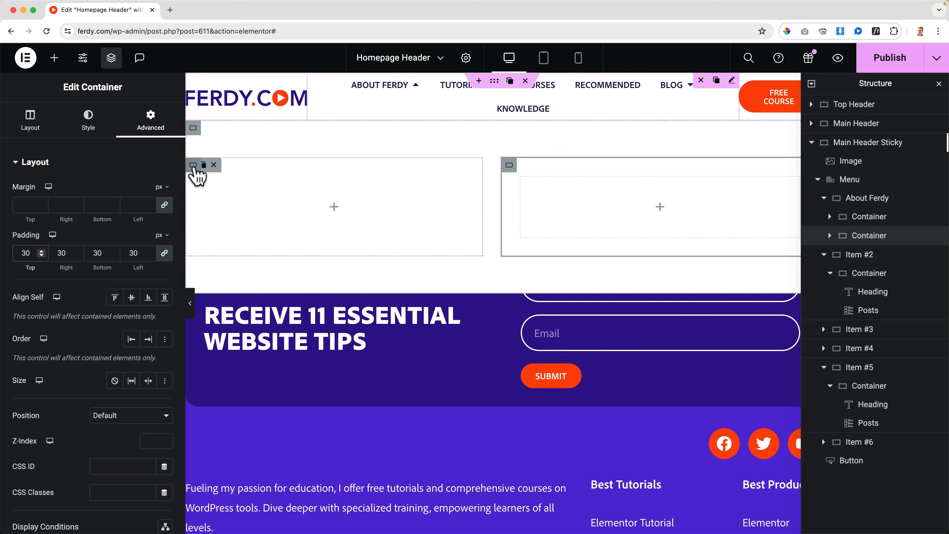
Rename the two inner containers of About Ferdy to "Image Ferdy" and "Recent Content" in the page structure
left_click(867, 218)
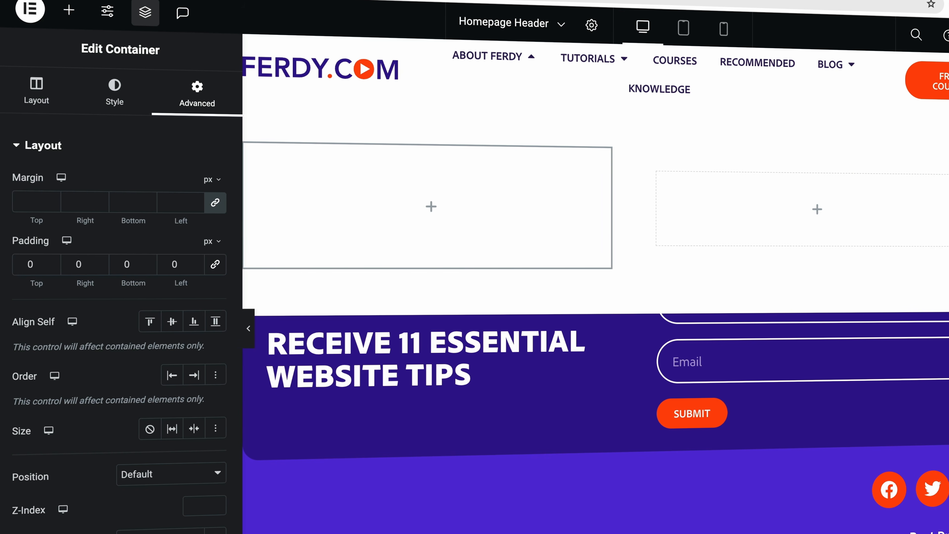
left_click(792, 224)
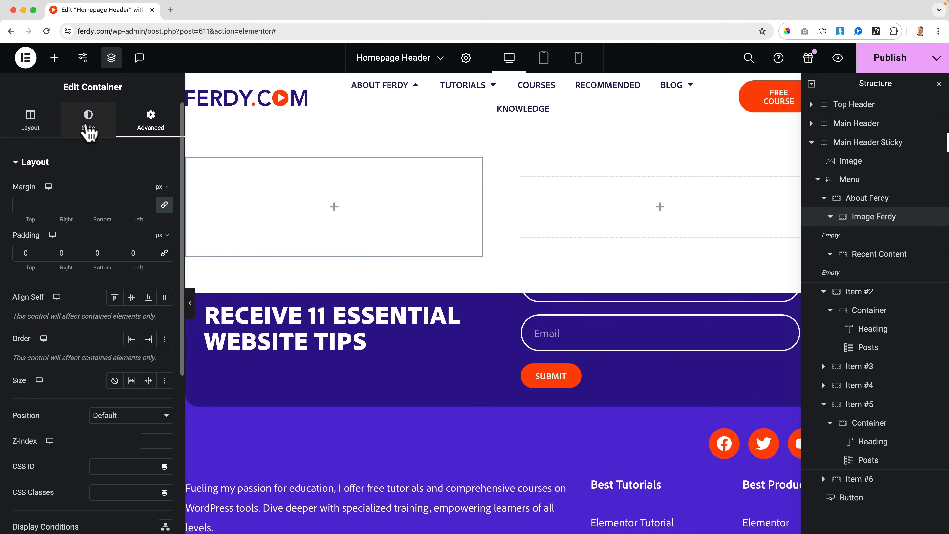
Give the Image Ferdy container a classic background using the FerdyCom.jpg image from the media library
left_click(88, 123)
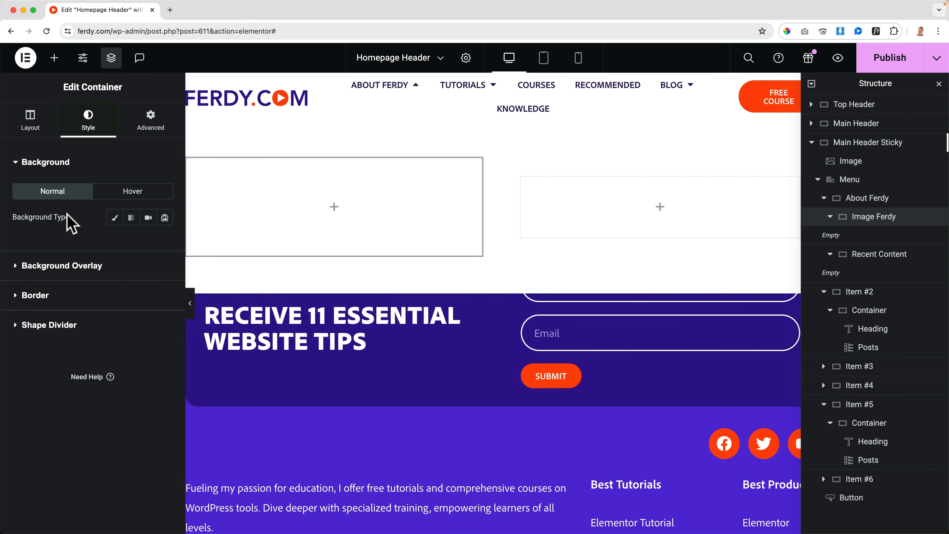
left_click(113, 219)
left_click(113, 306)
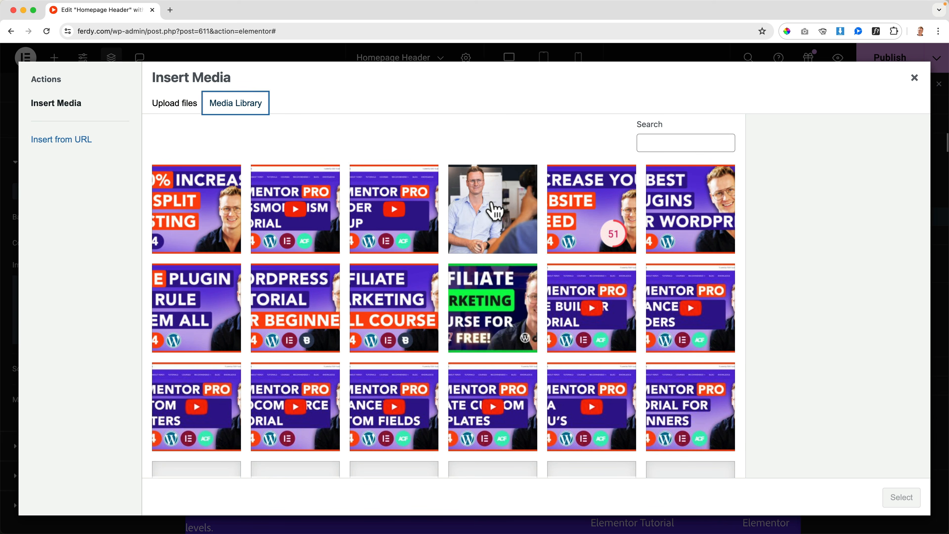
left_click(495, 211)
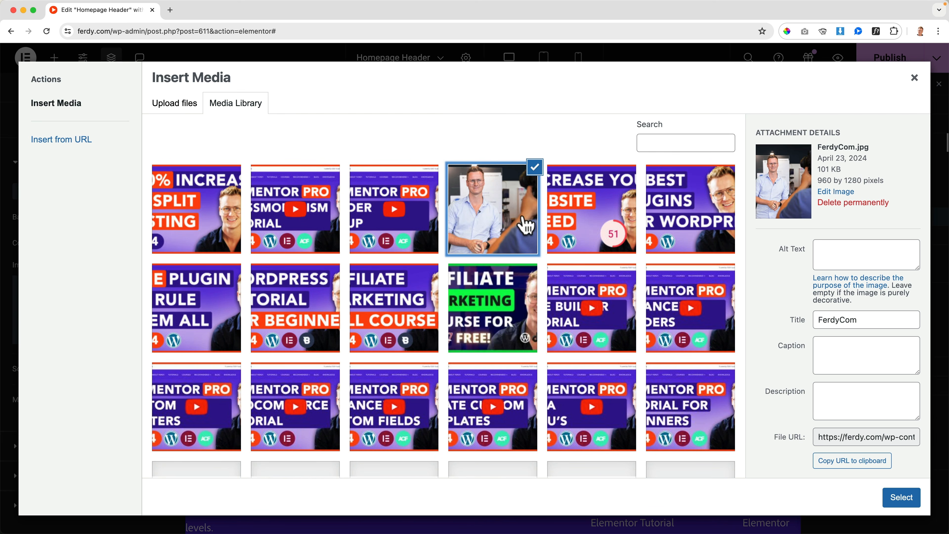
left_click(912, 499)
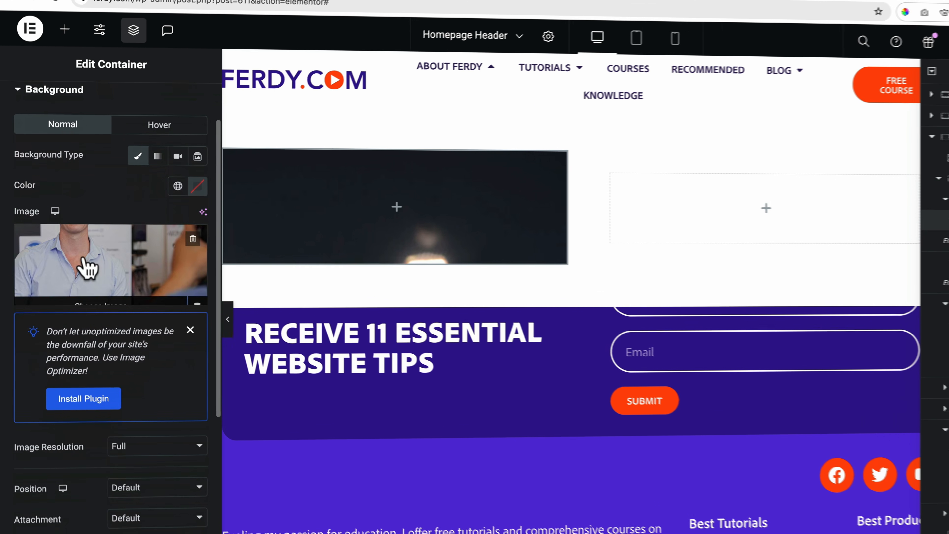
Set the display size of the Image Ferdy container's background image to Cover
scroll(60, 269, "down", 5)
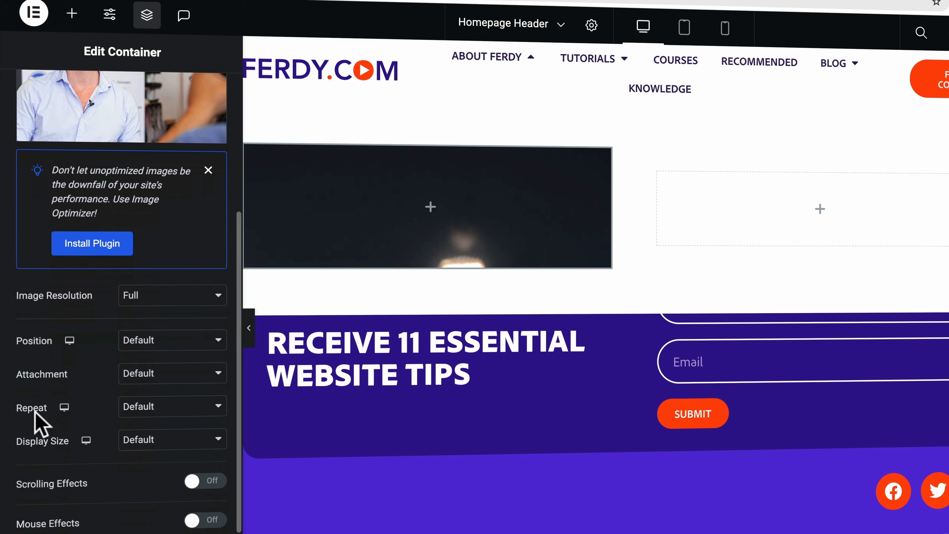
left_click(149, 446)
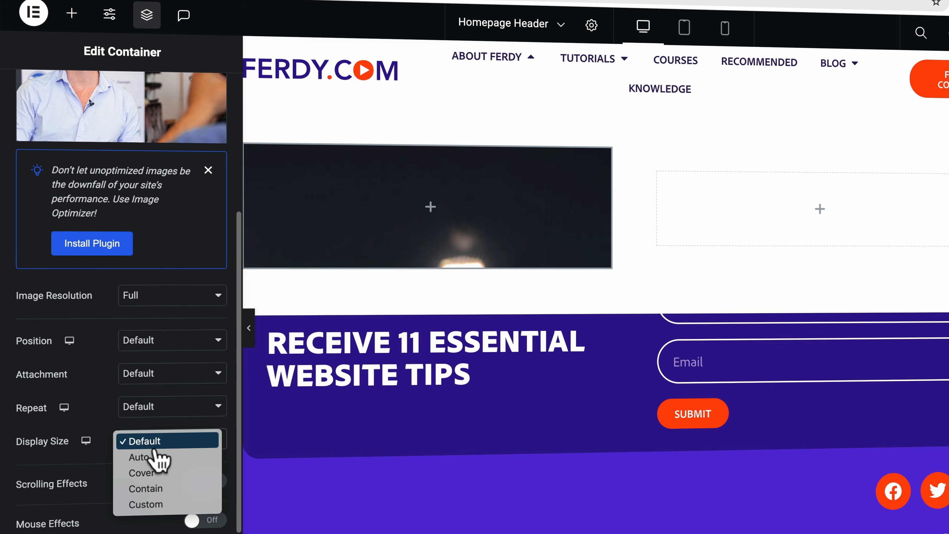
left_click(159, 473)
Change the Image Ferdy container's content width to Full Width and set its width to 40%
scroll(159, 260, "up", 6)
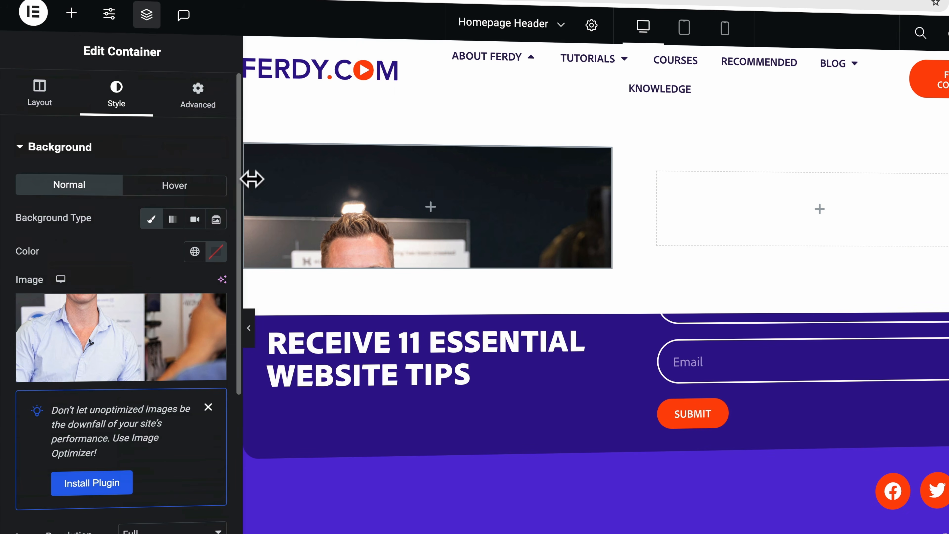
left_click(30, 106)
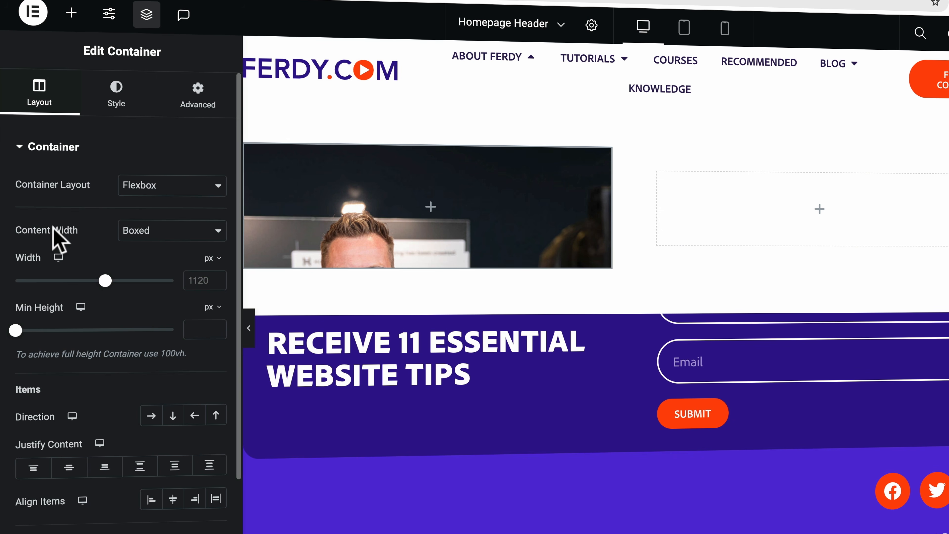
left_click(157, 233)
left_click(152, 248)
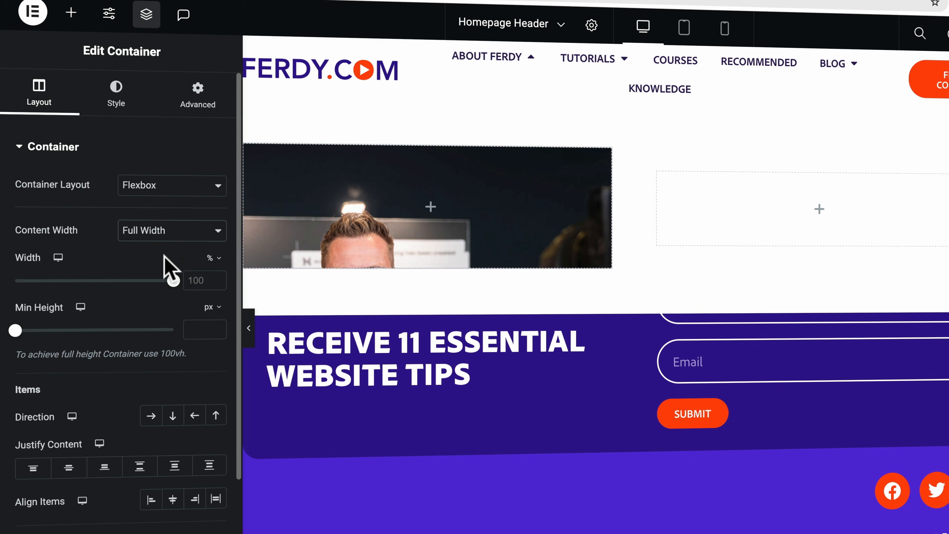
left_click(196, 279)
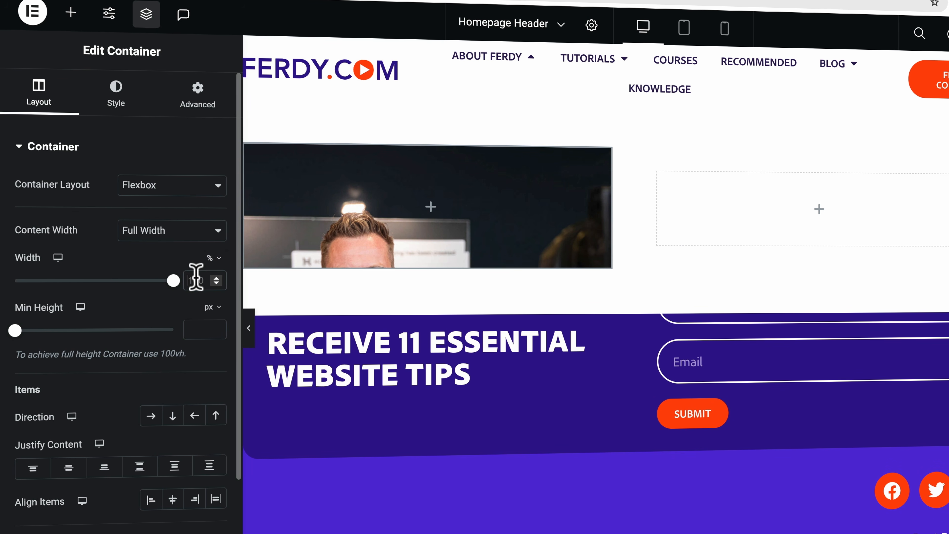
type("40")
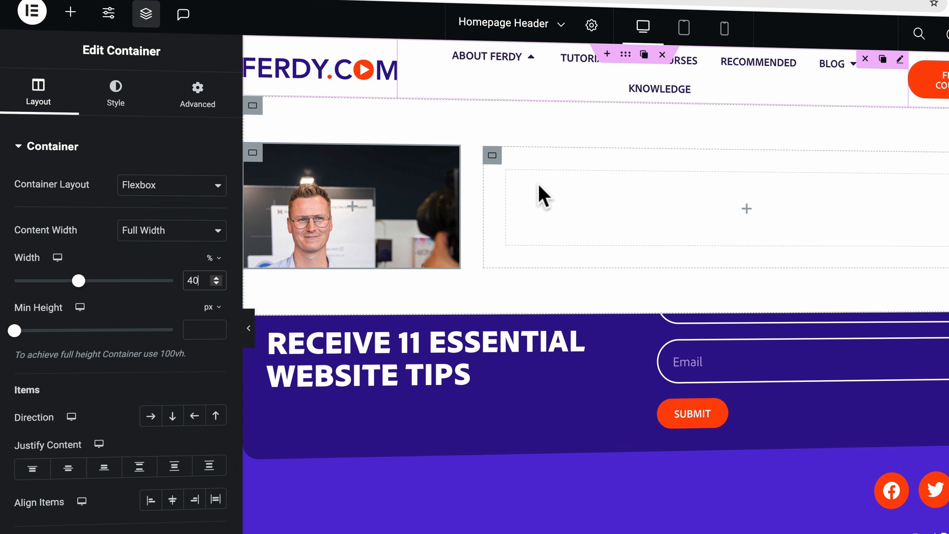
Reduce the menu items' typography size to 14 px in the Menu widget's style settings
left_click(493, 159)
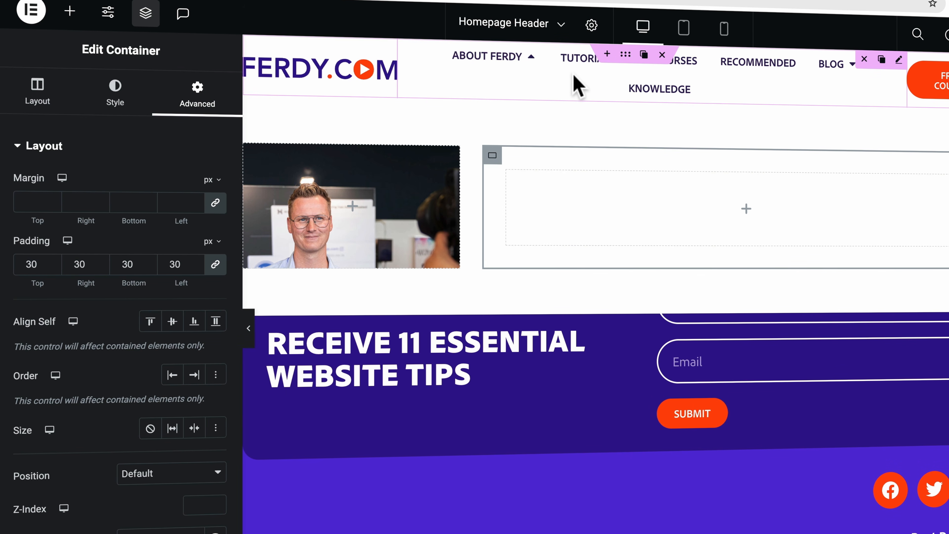
left_click(577, 84)
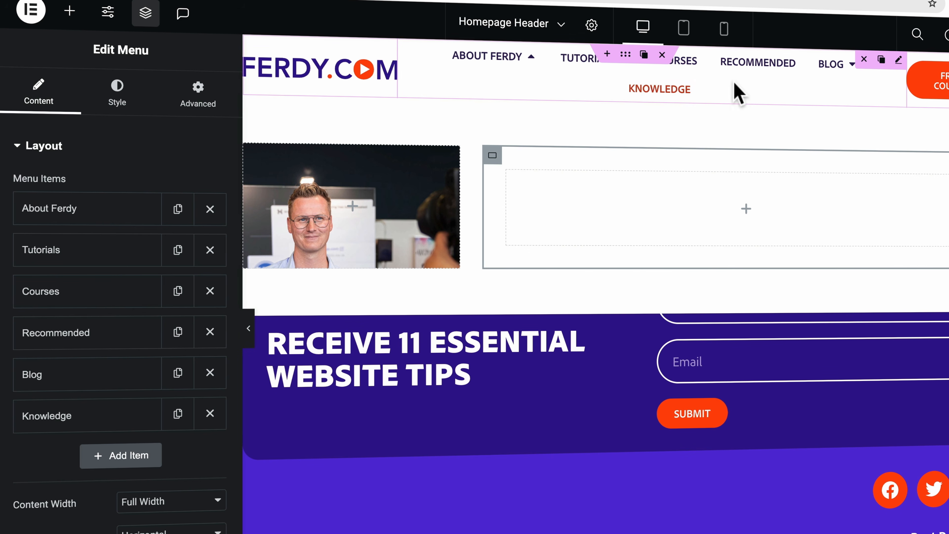
left_click(125, 99)
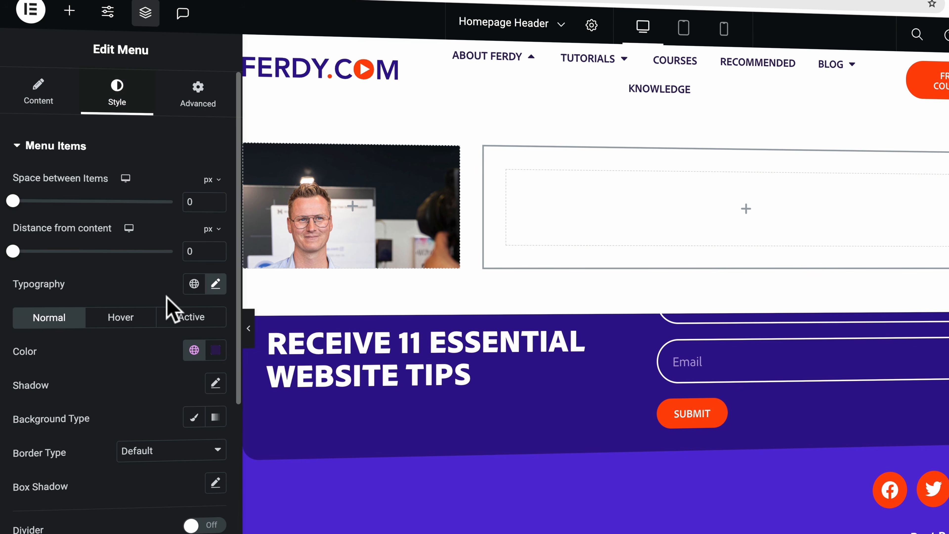
left_click(223, 288)
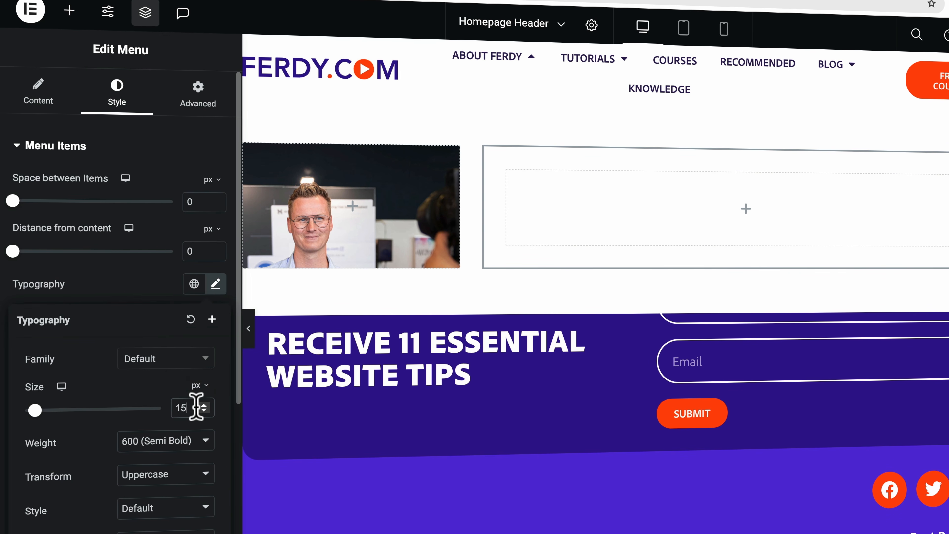
key("Down")
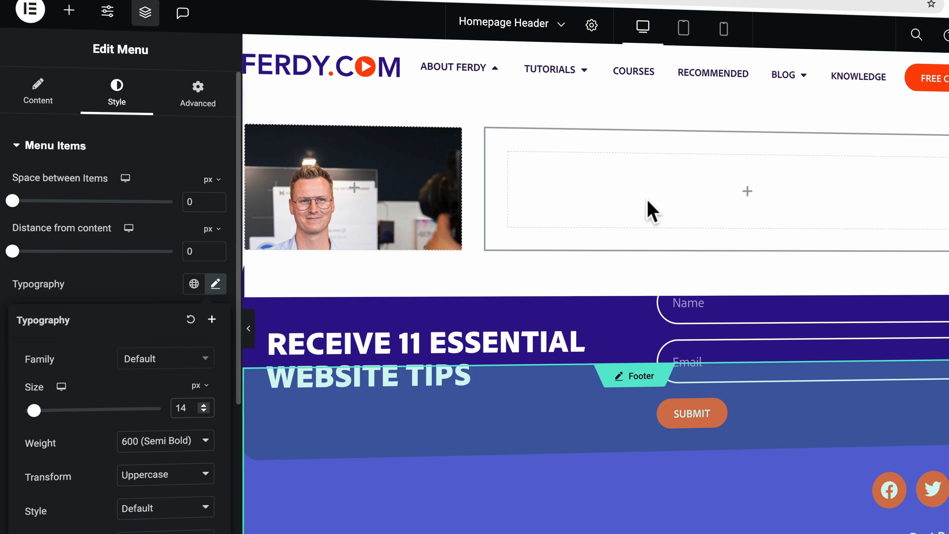
Copy the "Recent Blog Posts" heading from the Blog dropdown and paste it into the Recent Content container of About Ferdy
mouse_move(790, 91)
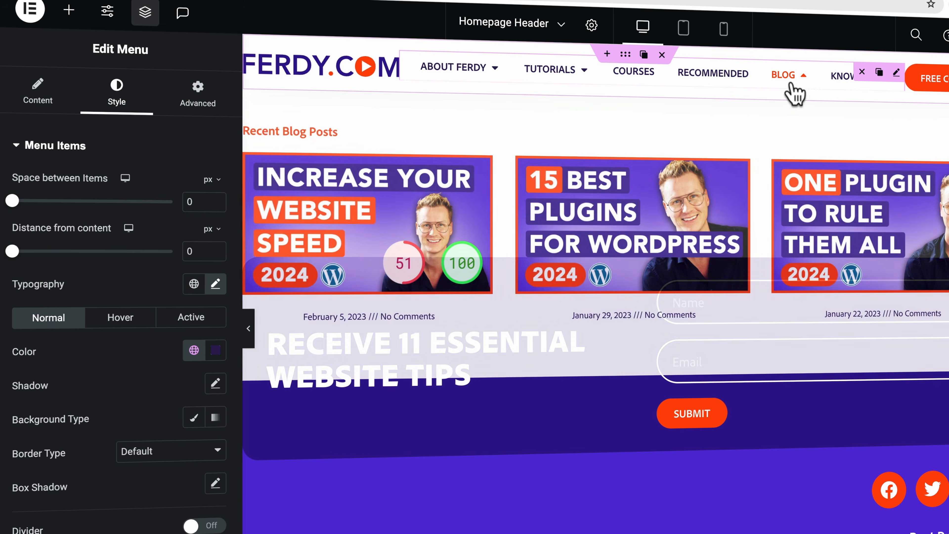
right_click(295, 135)
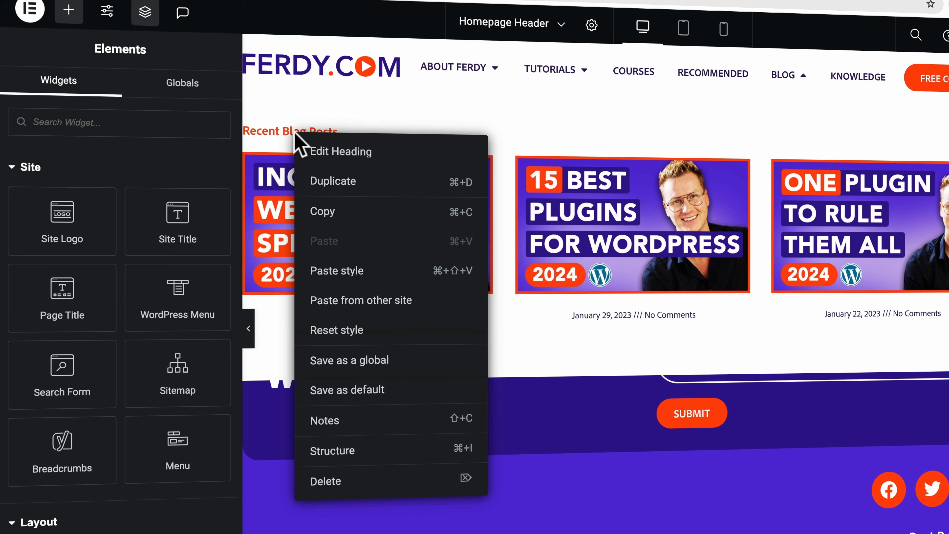
left_click(325, 213)
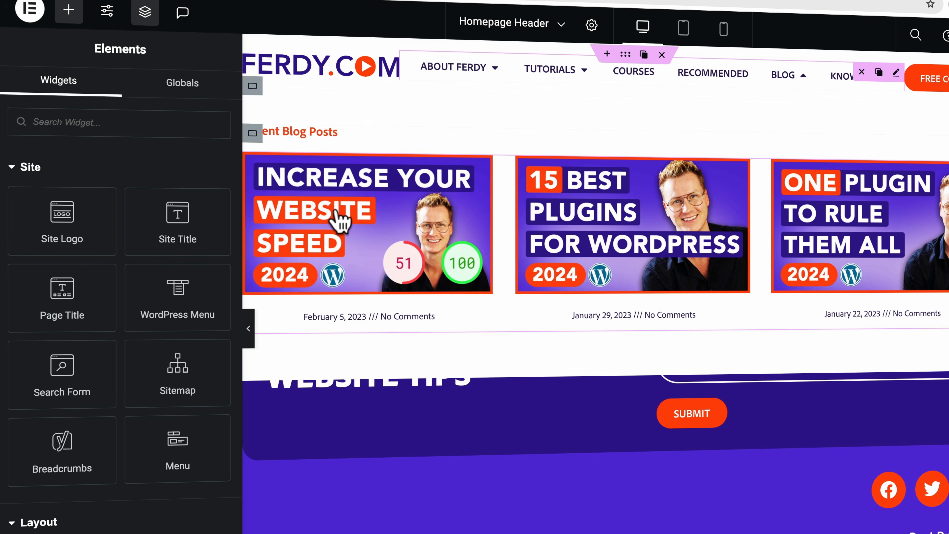
left_click(493, 71)
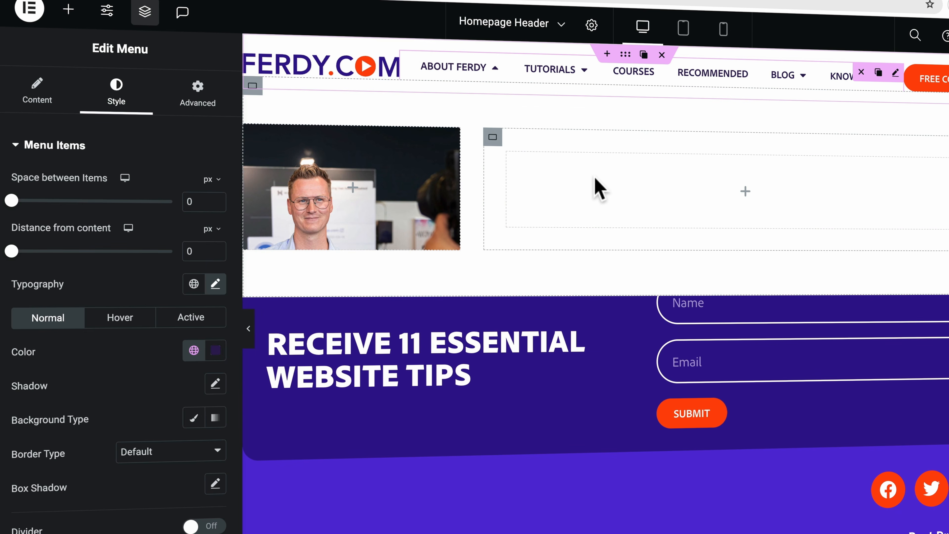
right_click(595, 183)
left_click(625, 311)
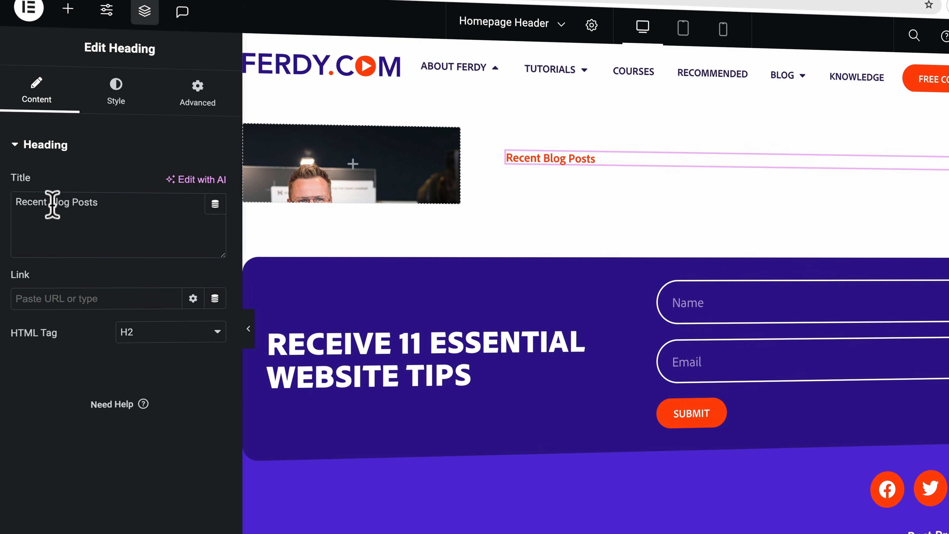
Replace the word "Recent" with "Ferdy" in the title of the pasted heading
left_click_drag(47, 201, 28, 200)
type("Ferdy")
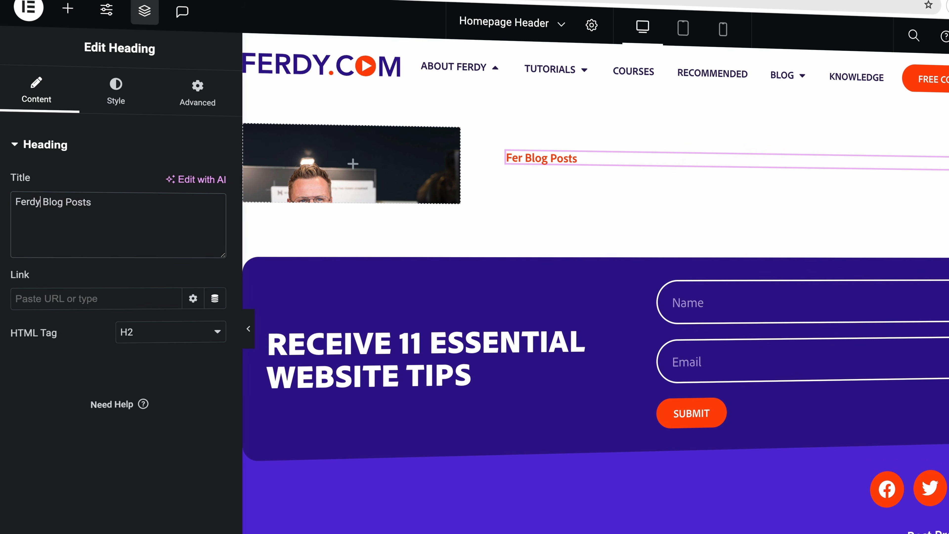
Complete the heading's title so it reads "Ferdy's Recent Blog Posts"
type("'s")
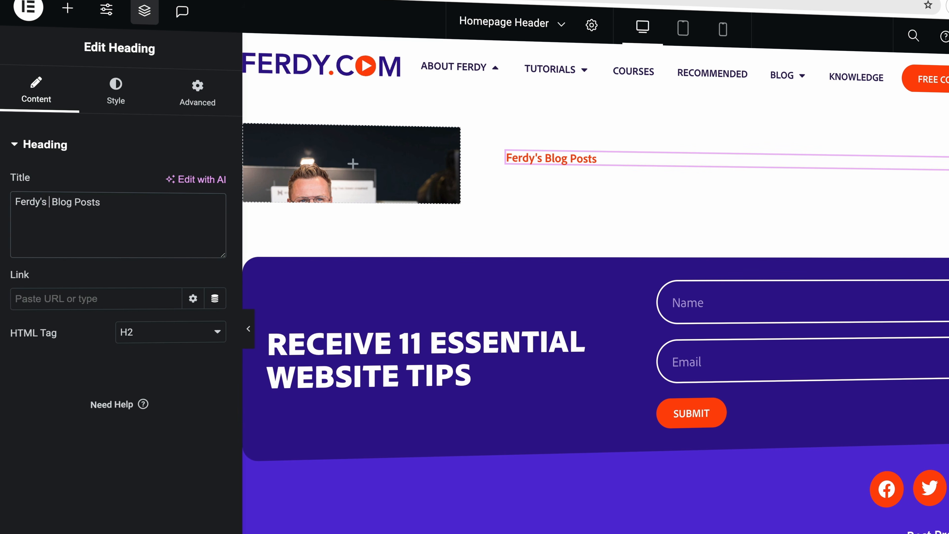
type(" Recent")
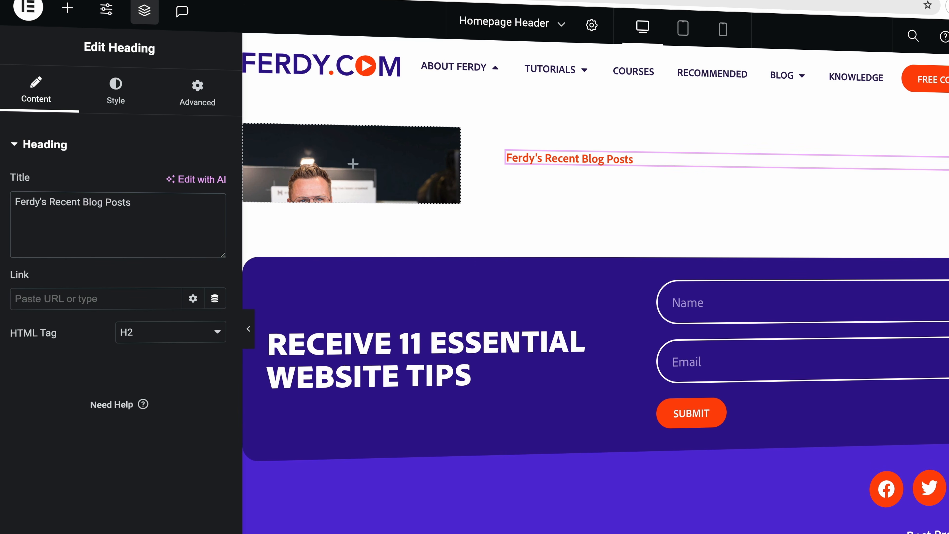
Add a Loop Grid widget below the blog posts heading and create a new template for it, saving the header changes
left_click(67, 8)
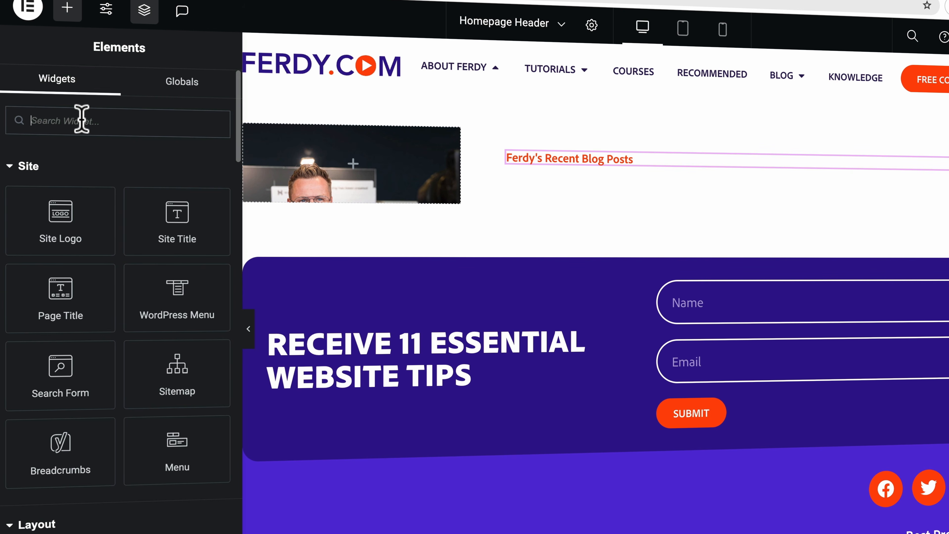
type("loop")
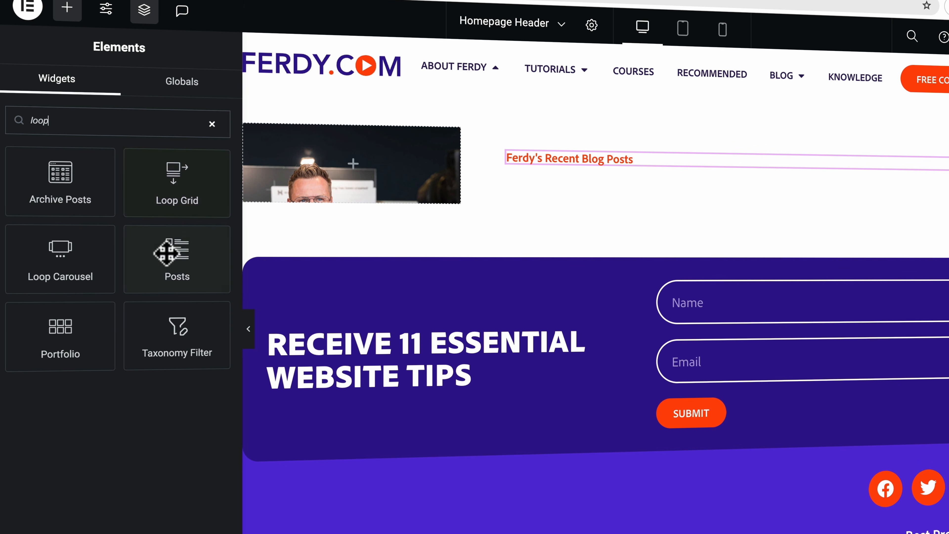
left_click_drag(178, 183, 608, 169)
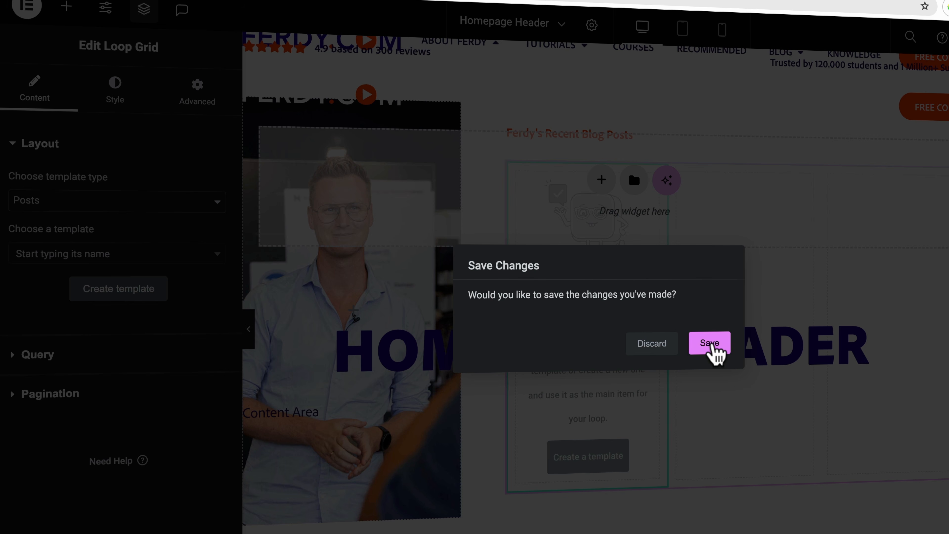
left_click(711, 348)
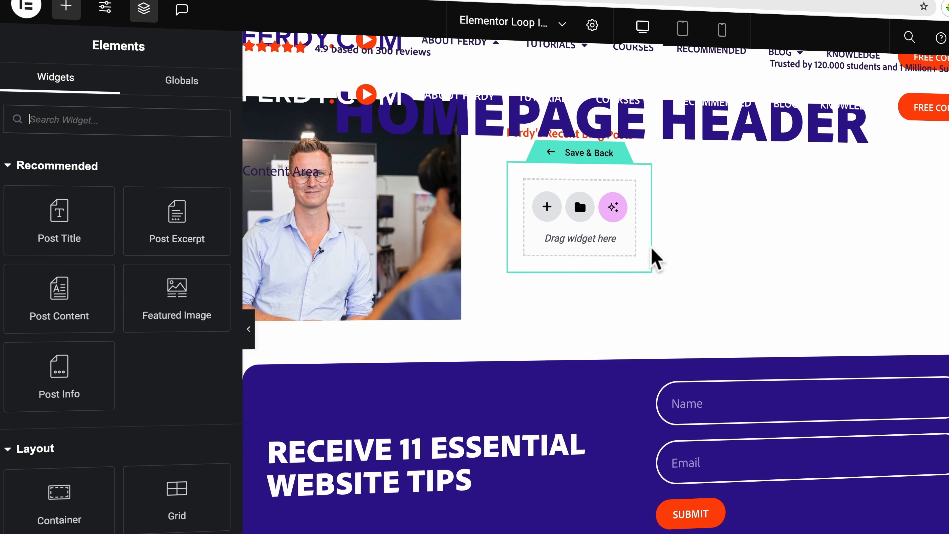
Title the new loop item "Mega Menu Loop" and publish it
left_click(592, 25)
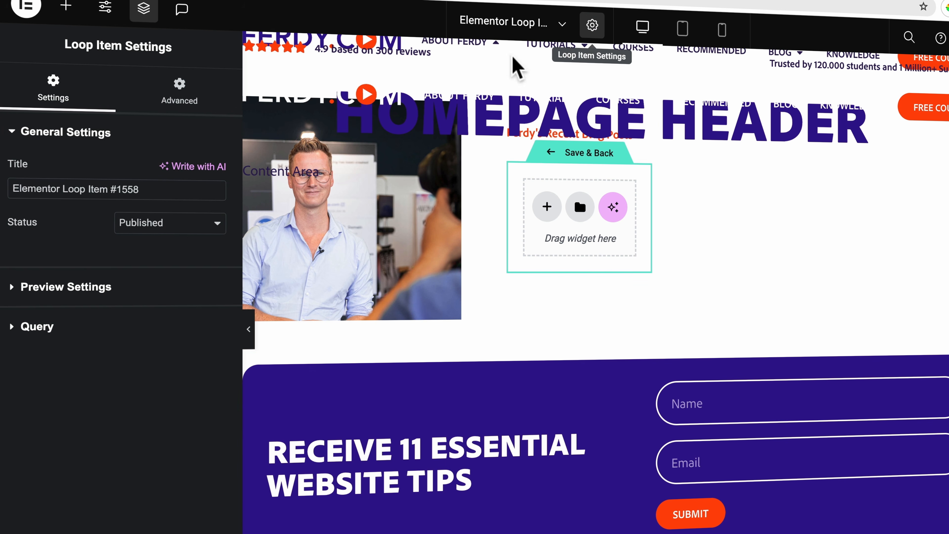
triple_click(142, 188)
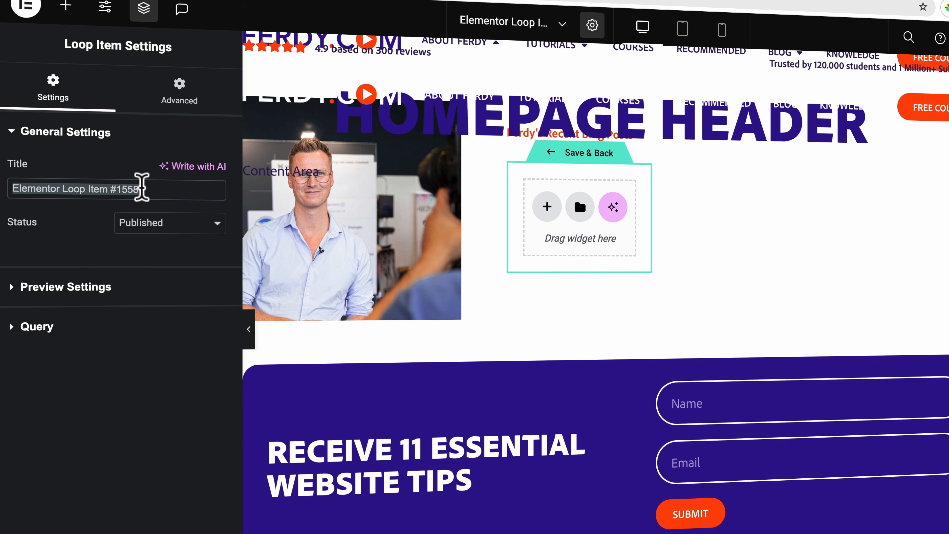
type("MM L")
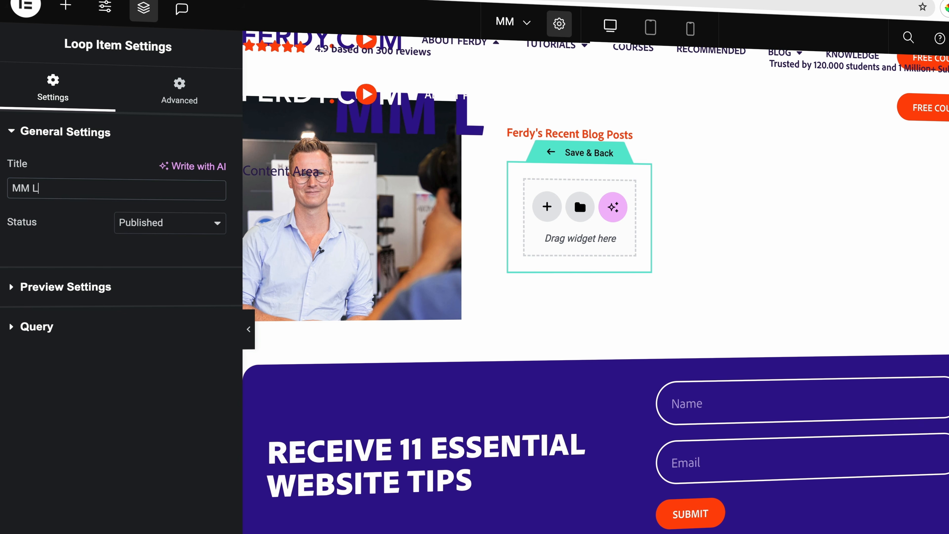
type("oop")
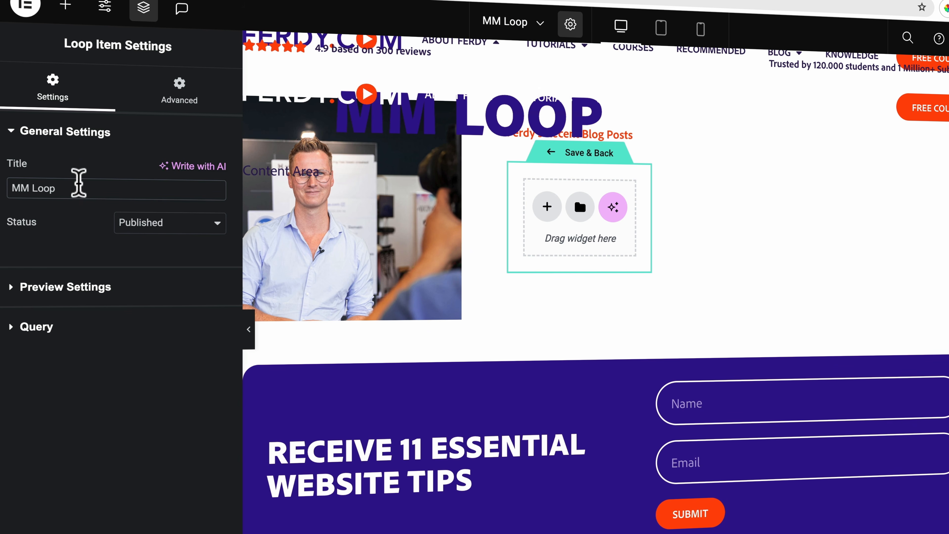
type("Mega Menu Loo")
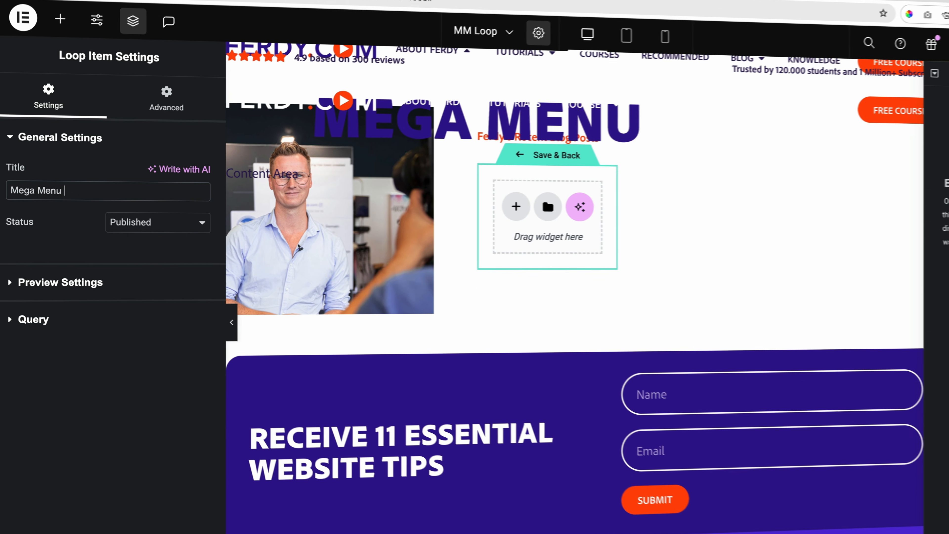
type("p")
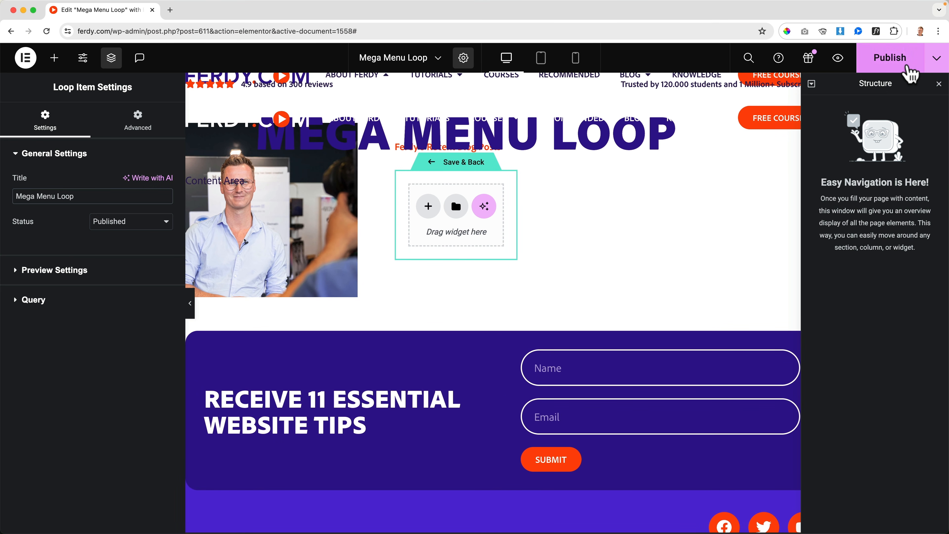
left_click(910, 73)
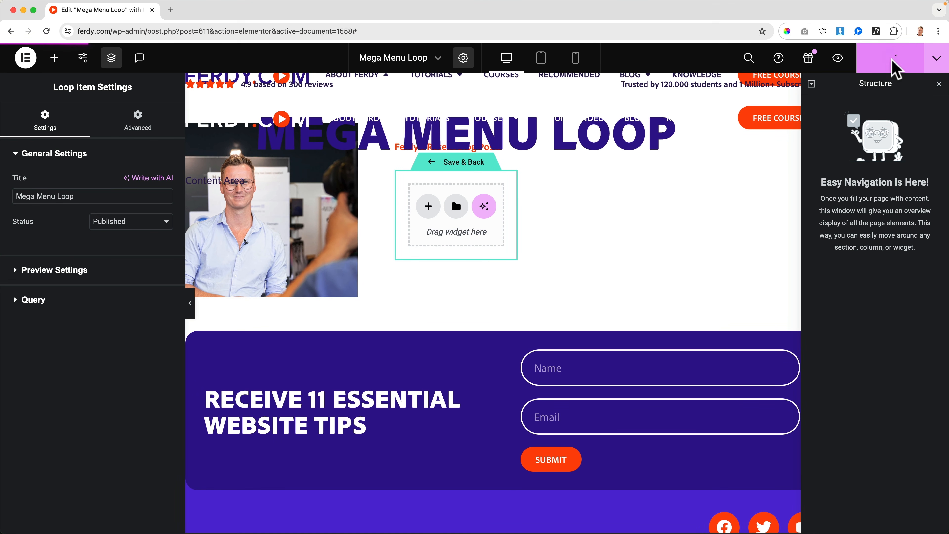
Open the Mega Menu Loop template for editing from the Theme Builder's loop items
left_click(25, 60)
left_click(60, 88)
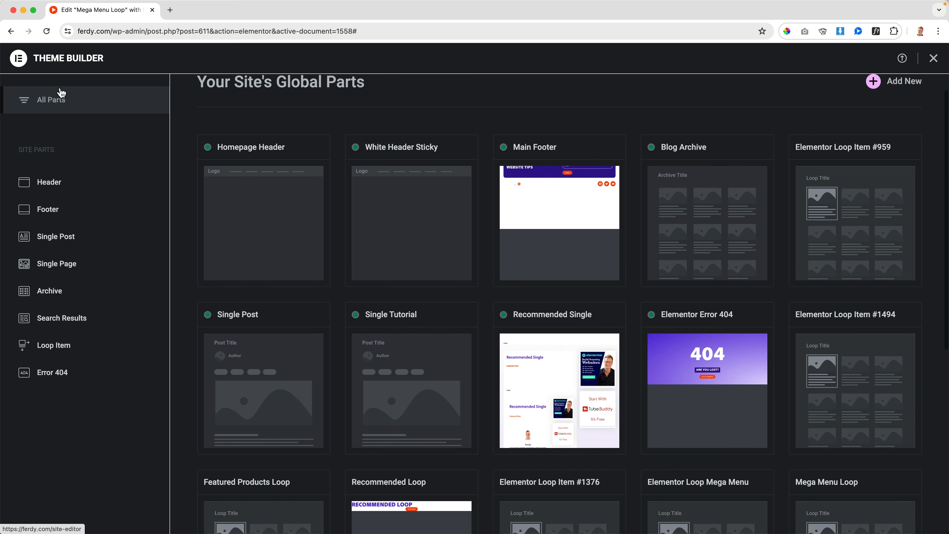
left_click(54, 345)
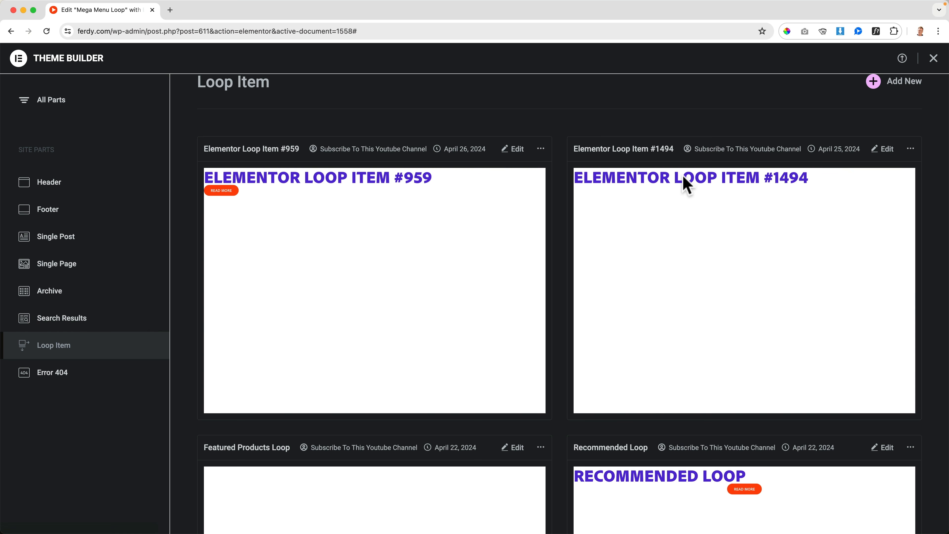
scroll(687, 185, "down", 12)
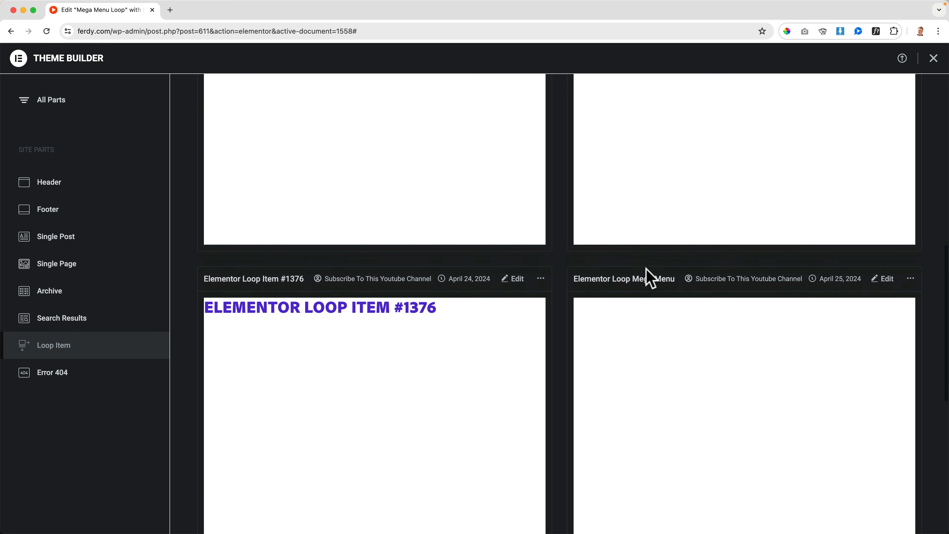
scroll(650, 279, "down", 8)
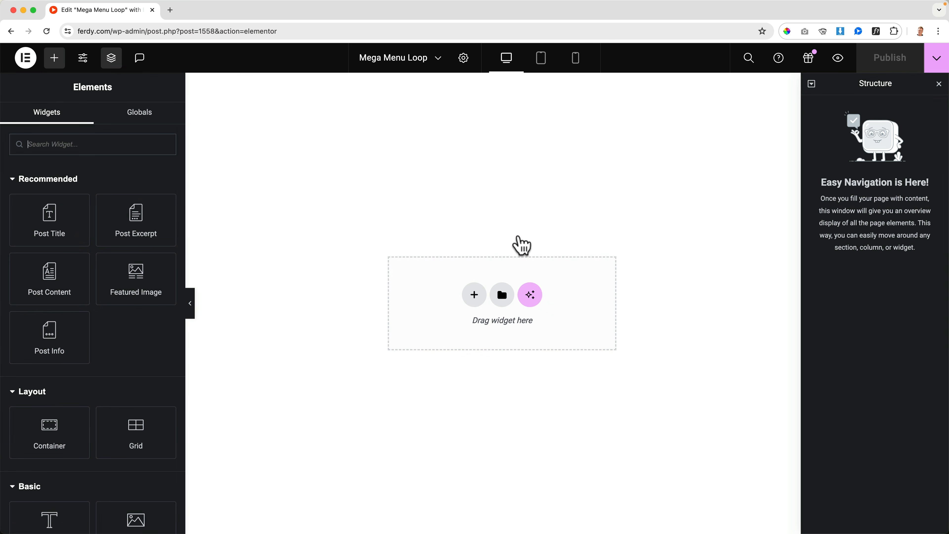
Add a single flexbox container with a vertical direction to the empty loop template
left_click(474, 297)
left_click(463, 306)
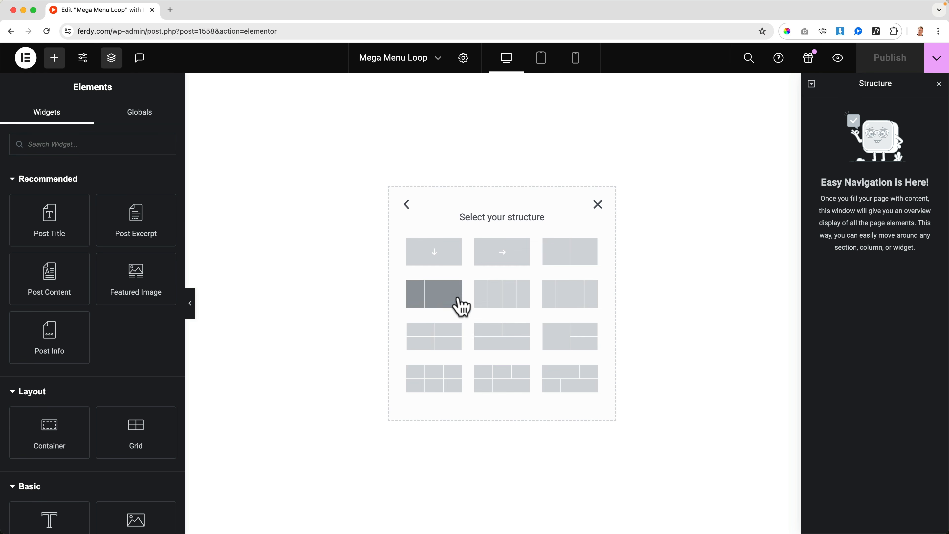
left_click(437, 257)
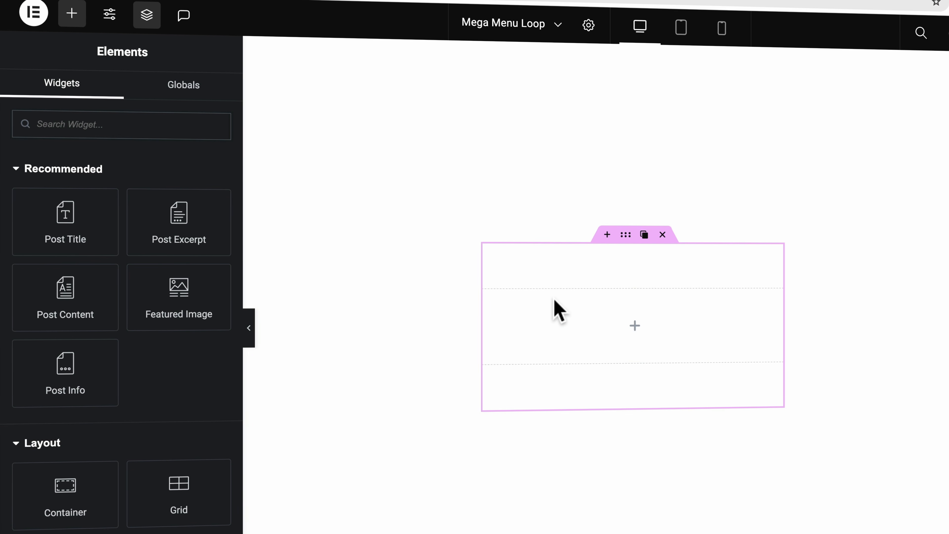
Place an Image widget in the container and link its source dynamically to the post's Featured Image
type("image")
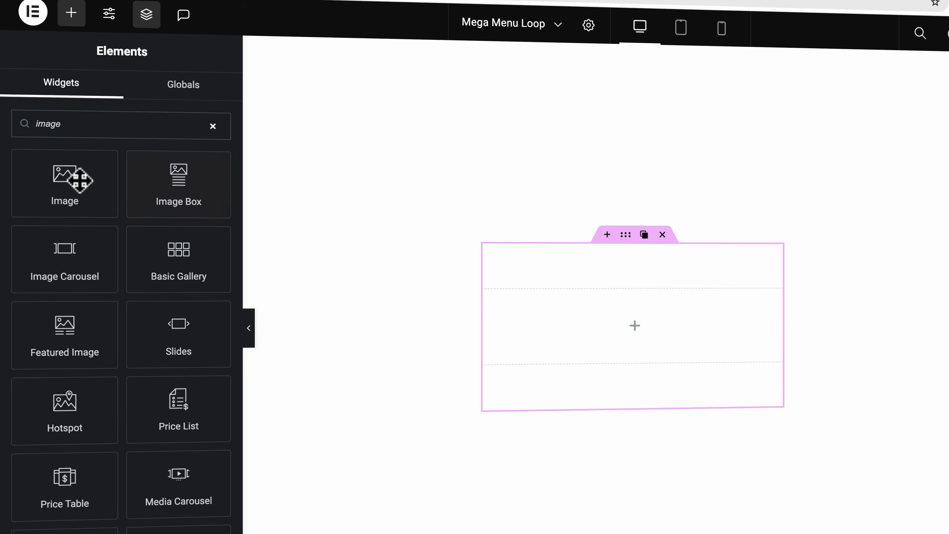
left_click_drag(80, 180, 560, 322)
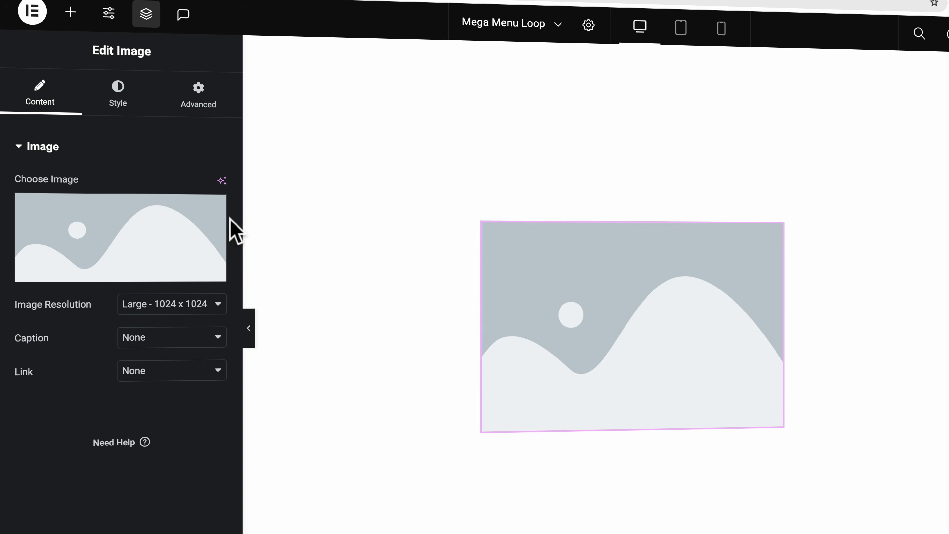
mouse_move(211, 213)
left_click(216, 276)
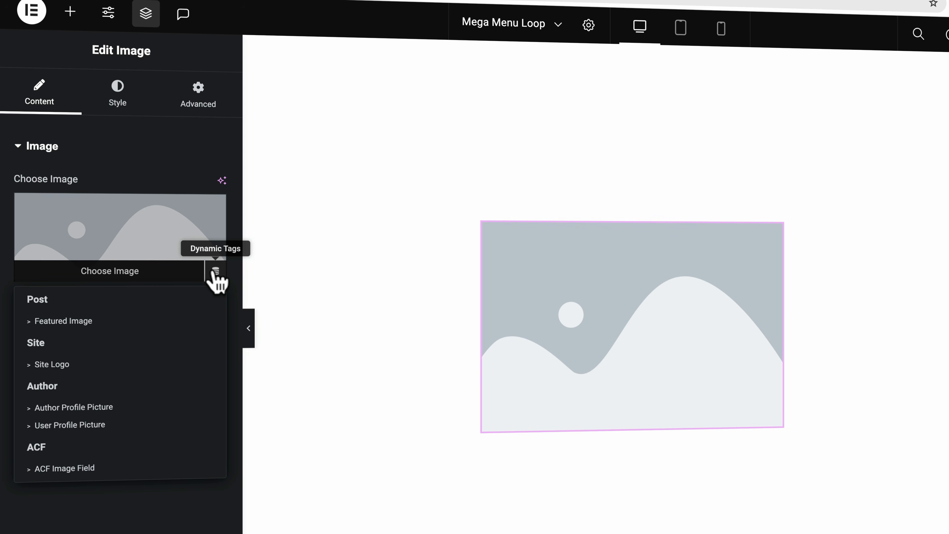
left_click(76, 321)
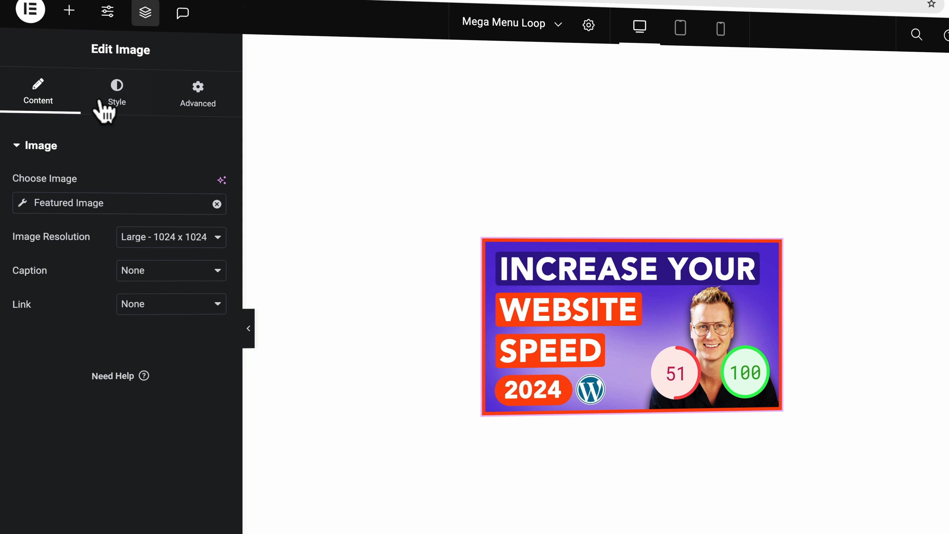
Add a Post Title widget beneath the featured image and set its HTML tag to H2
left_click(78, 15)
left_click_drag(61, 208, 600, 390)
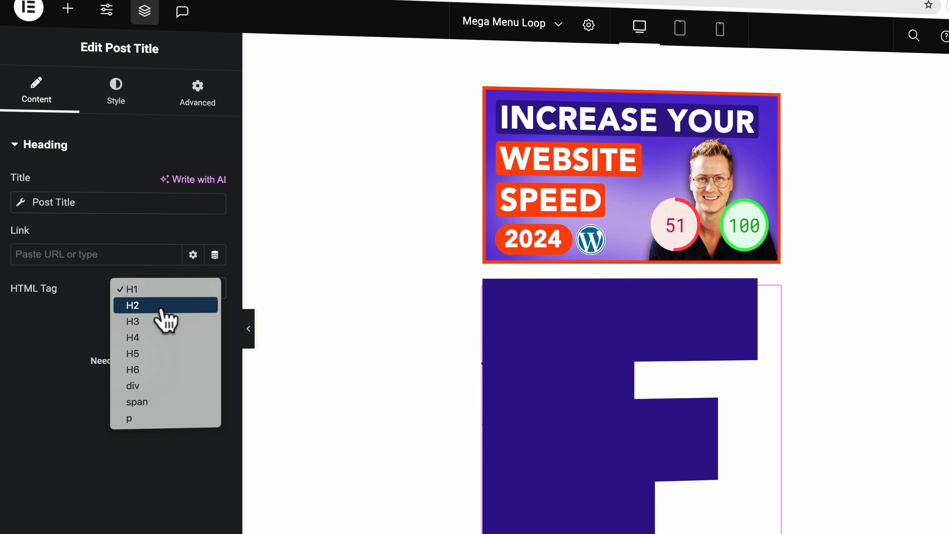
left_click(162, 304)
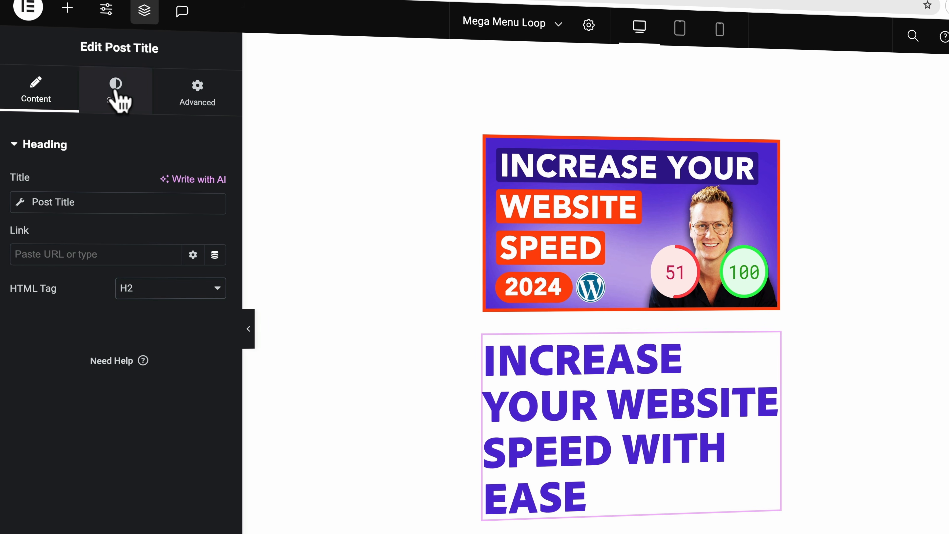
Set the post title's typography transform to Capitalize
left_click(116, 93)
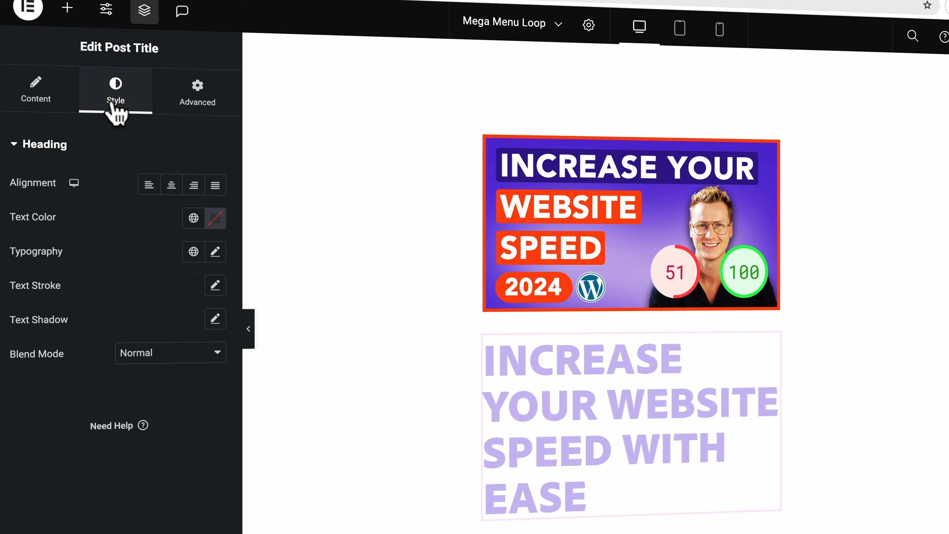
left_click(216, 251)
left_click(153, 445)
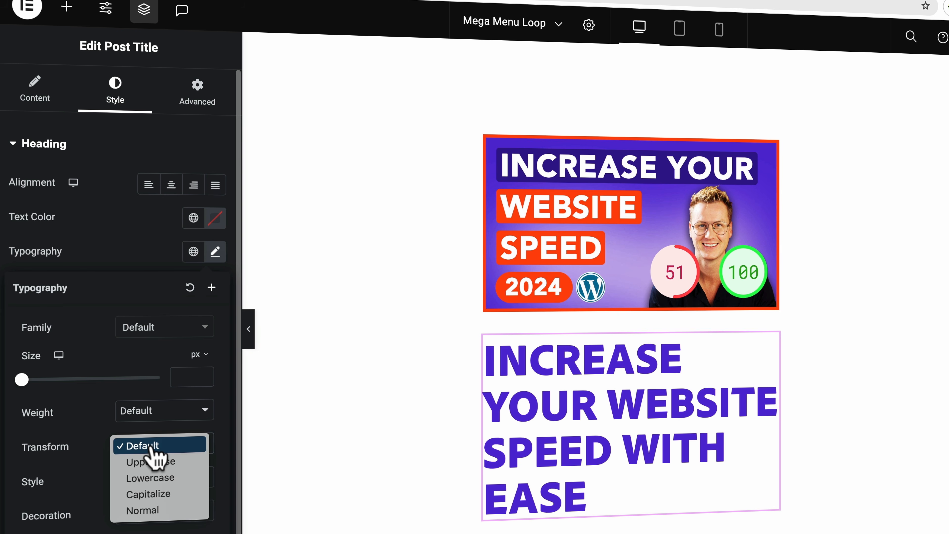
left_click(150, 493)
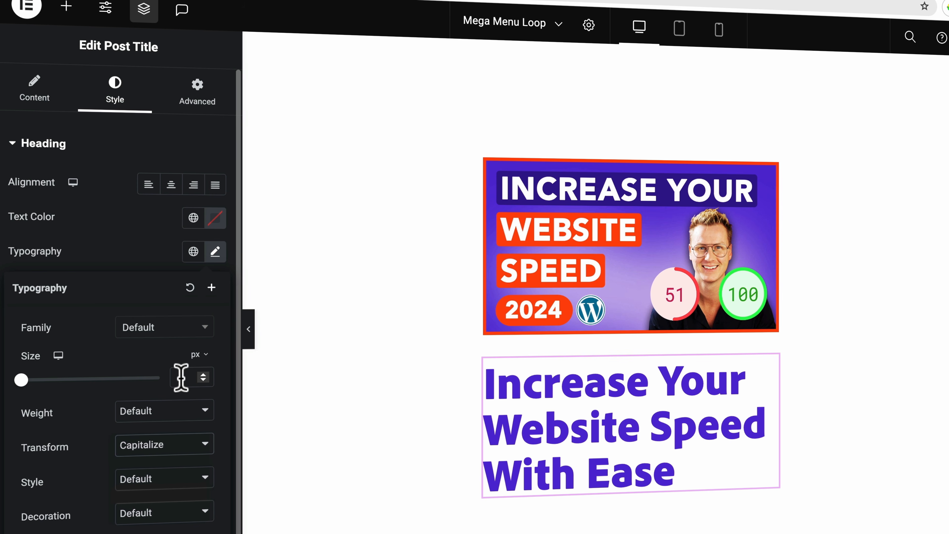
Set the post title's font size to 16 px and its weight to 600 (Semi Bold)
type("16")
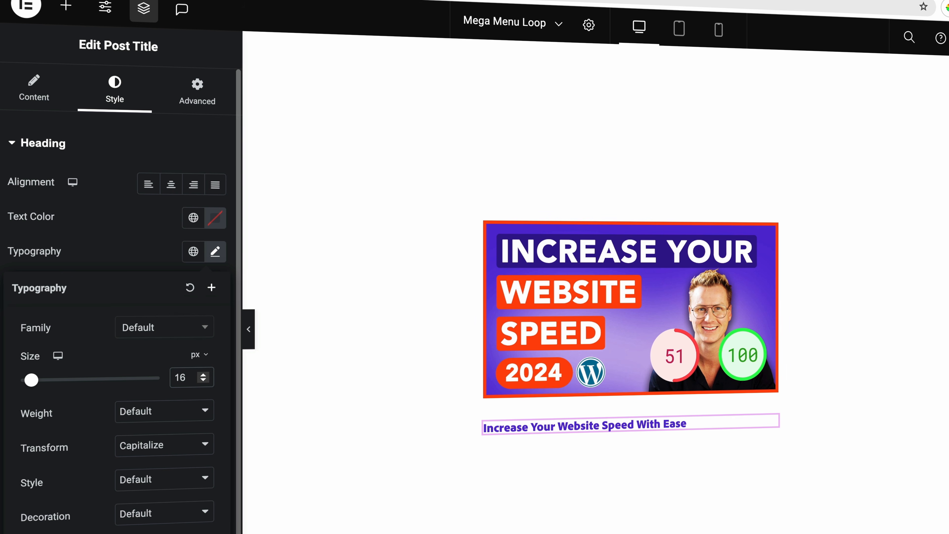
key("BackSpace")
type("8")
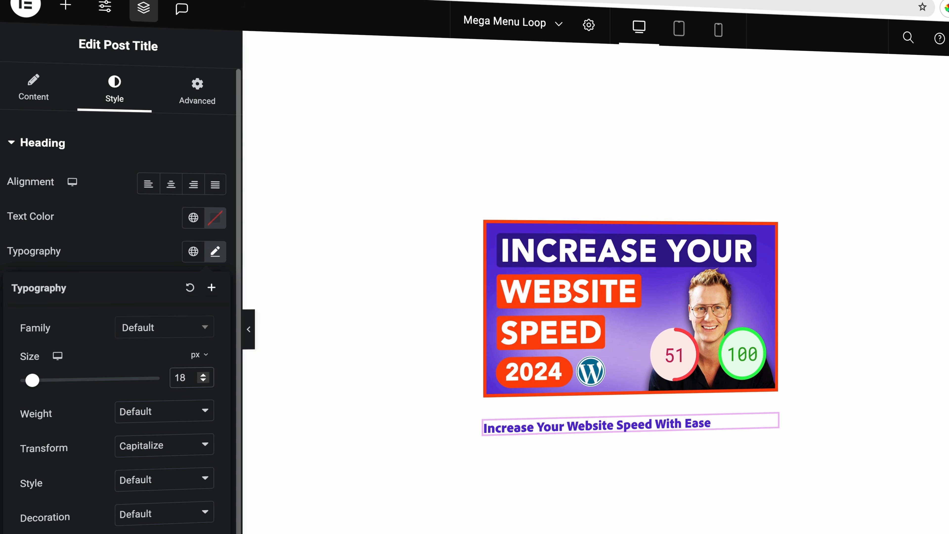
key("BackSpace")
type("6")
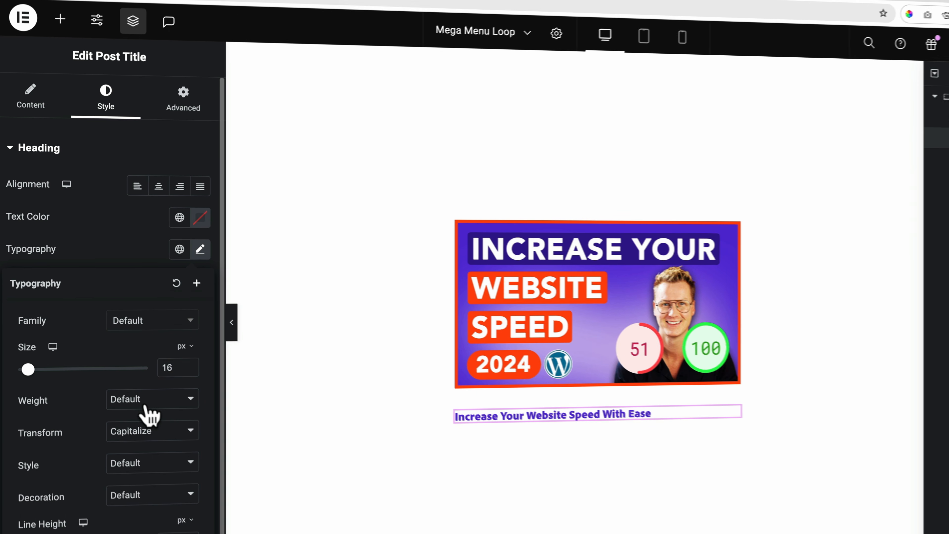
left_click(159, 416)
left_click(126, 327)
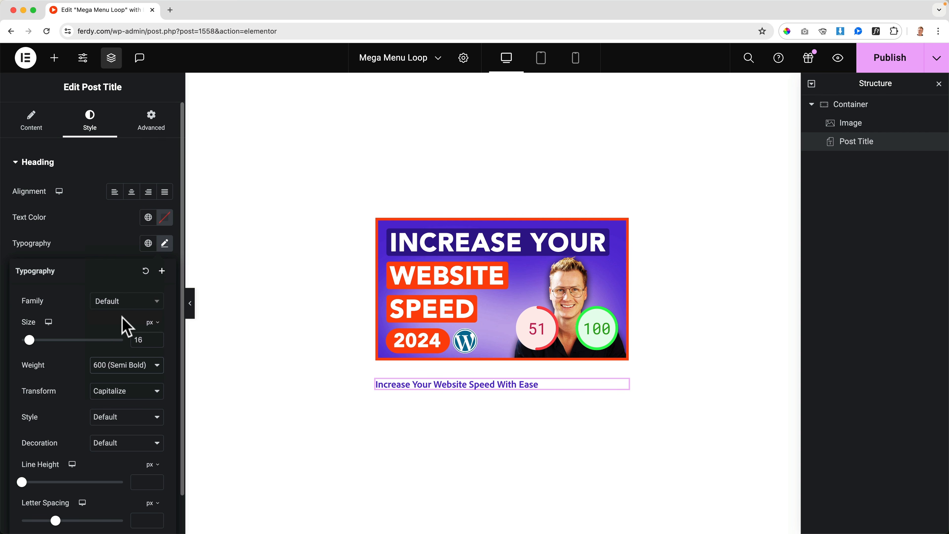
Set the loop container's padding to 0 px on all sides
left_click(854, 107)
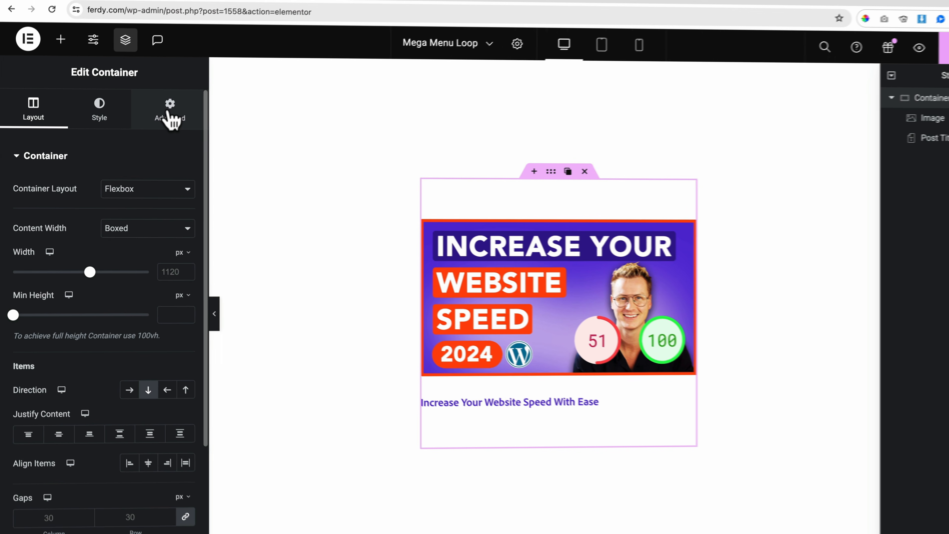
left_click(170, 112)
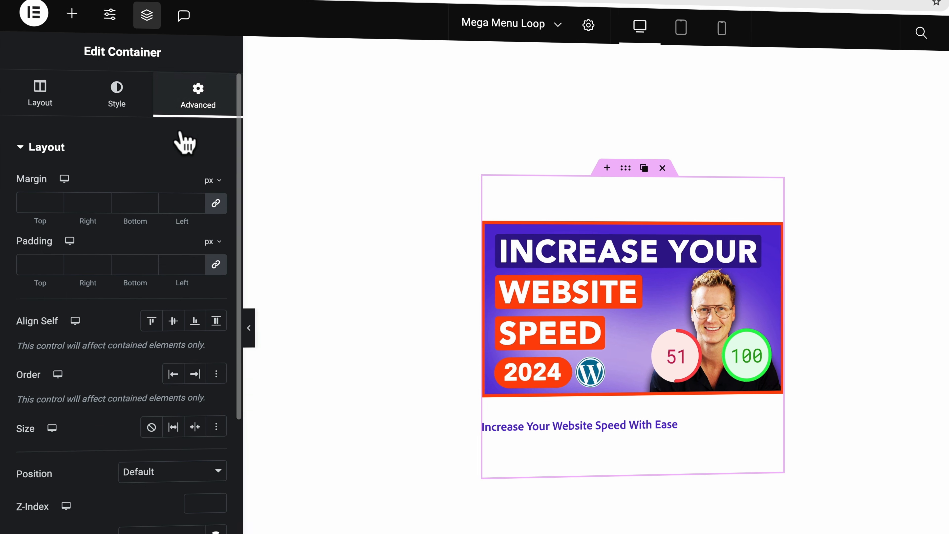
left_click(185, 255)
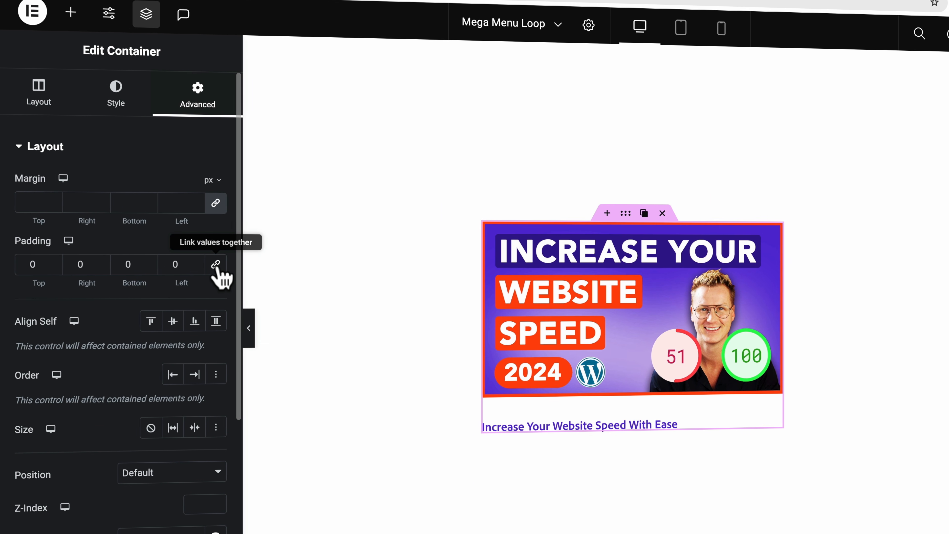
Set the loop container's column and row gaps to 10 px
left_click(27, 90)
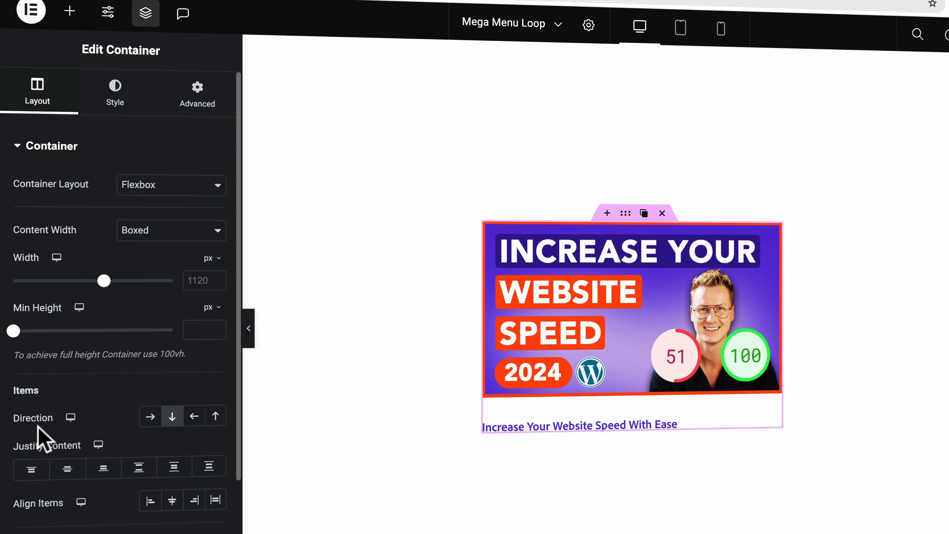
type("20")
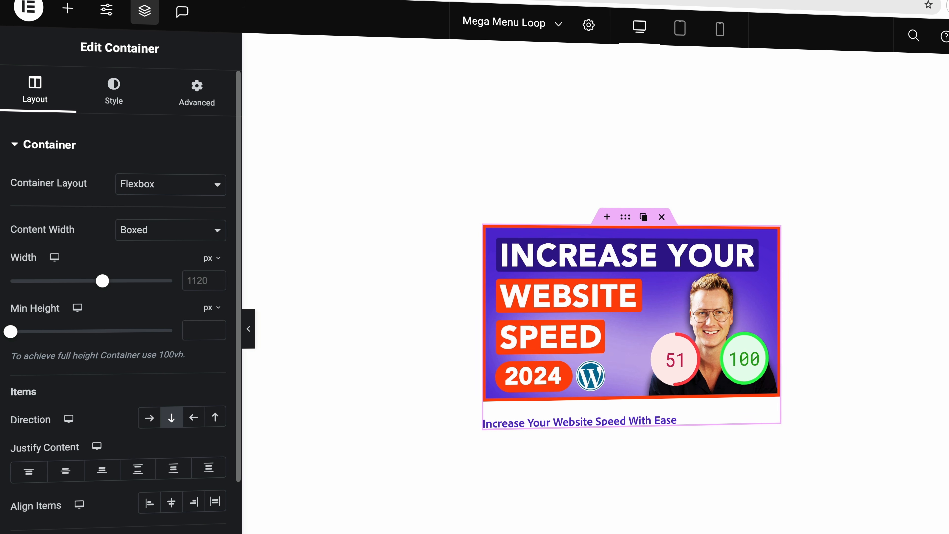
key("Down")
key("Down")
key("Down")
key("Down")
key("Down")
key("Down")
key("Down")
key("Down")
key("Down")
key("Down")
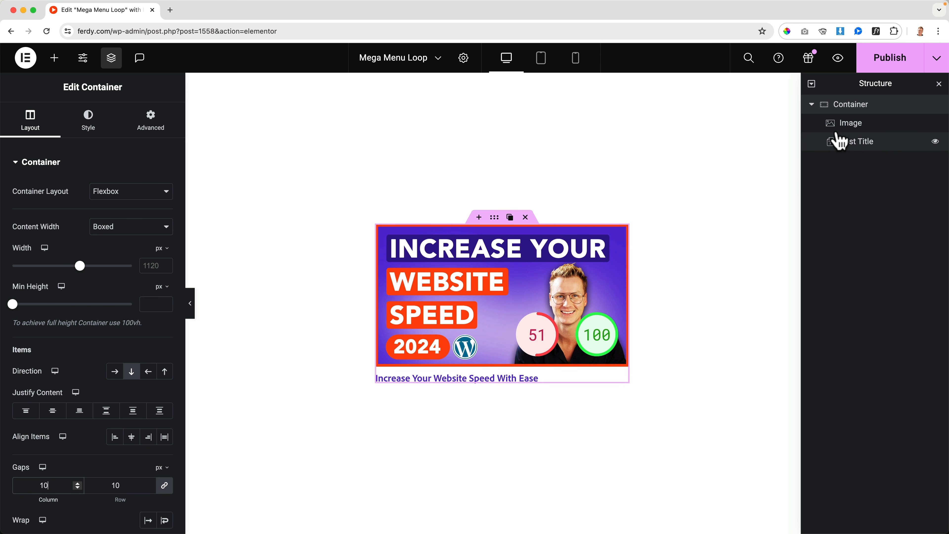
Give the featured image a hover transform with an X offset of 10 px
left_click(851, 133)
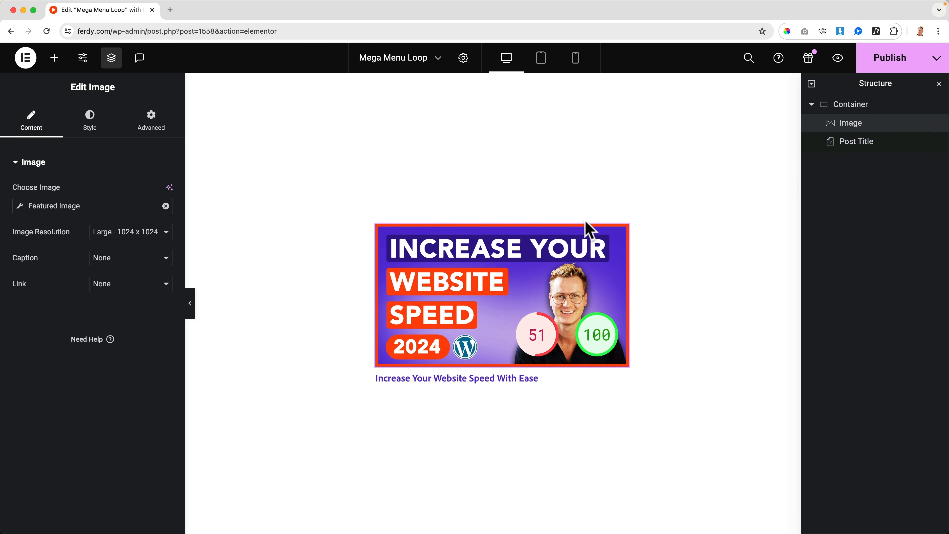
left_click(152, 130)
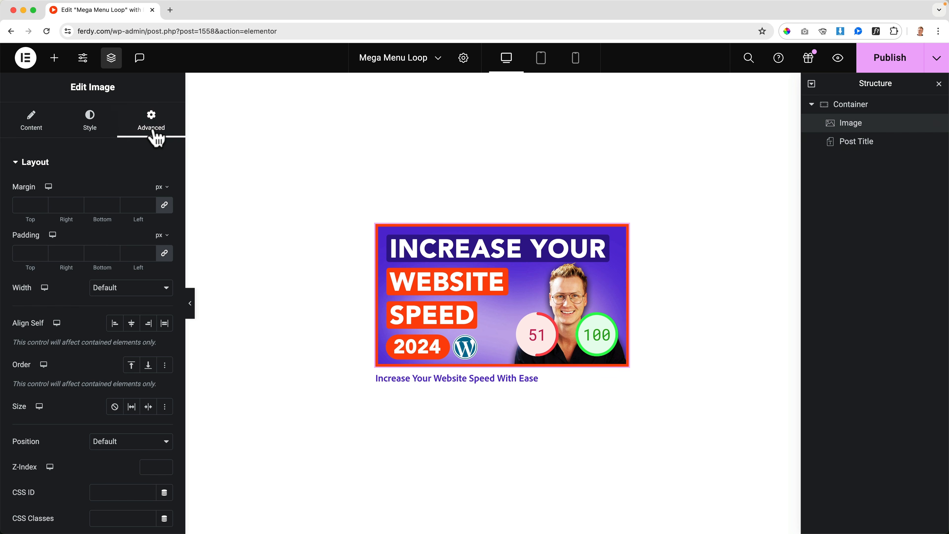
left_click(46, 169)
left_click(46, 224)
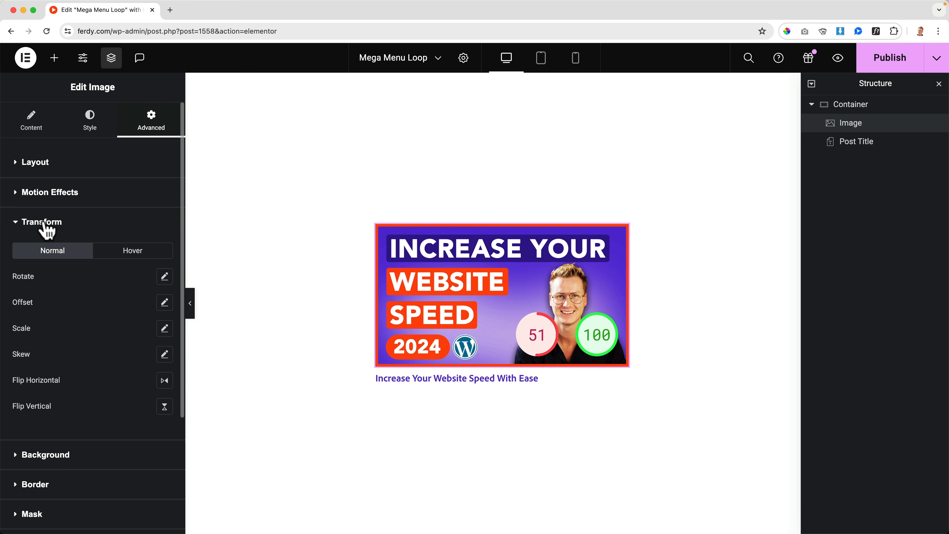
left_click(135, 251)
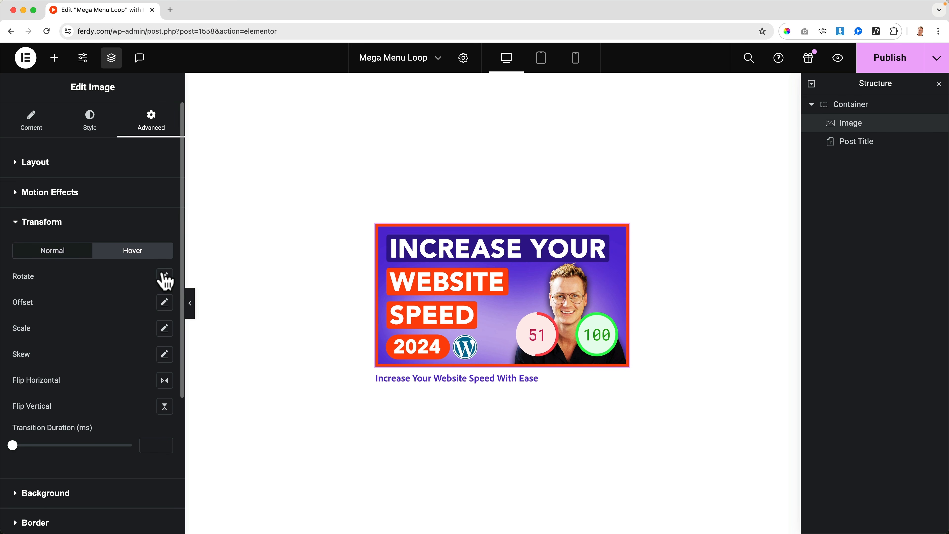
left_click(165, 302)
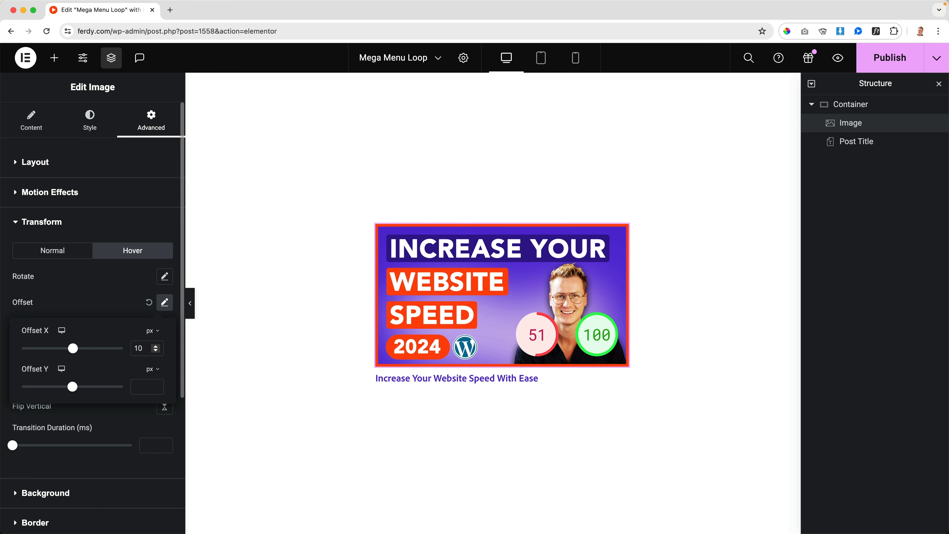
left_click(493, 379)
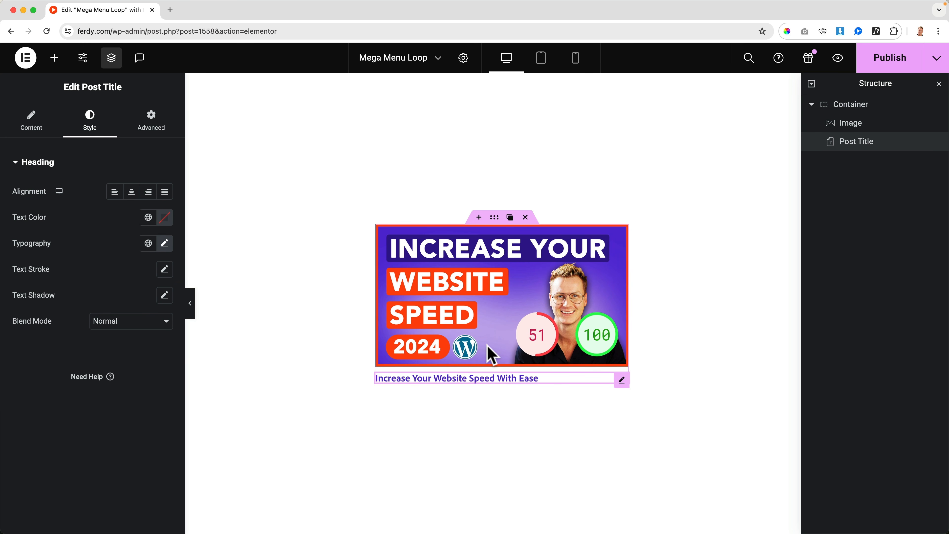
Publish the Mega Menu Loop template and open the Homepage Header template for editing
left_click(880, 62)
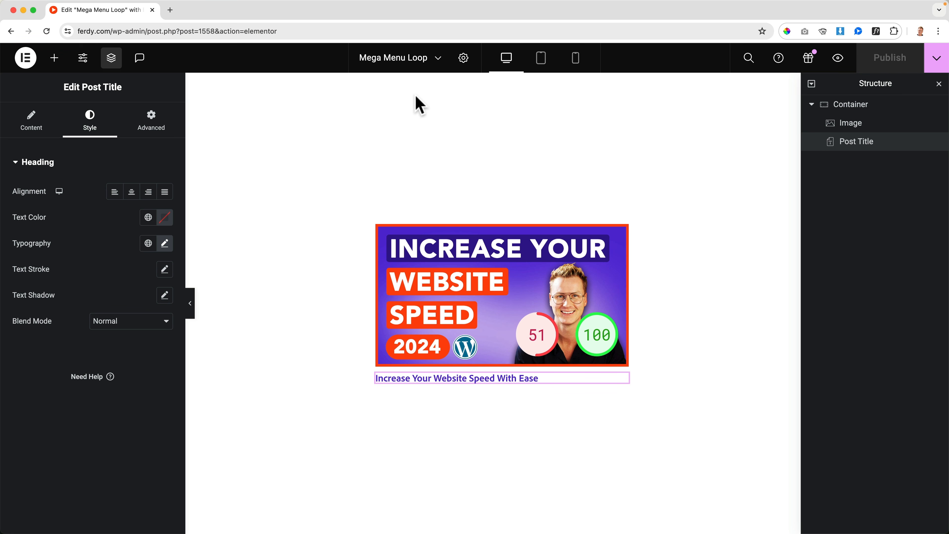
left_click(438, 59)
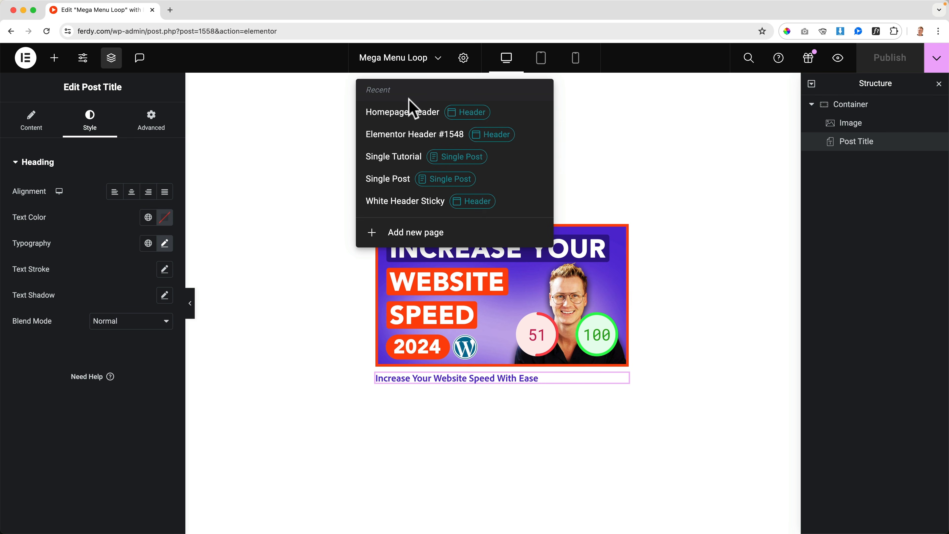
left_click(407, 112)
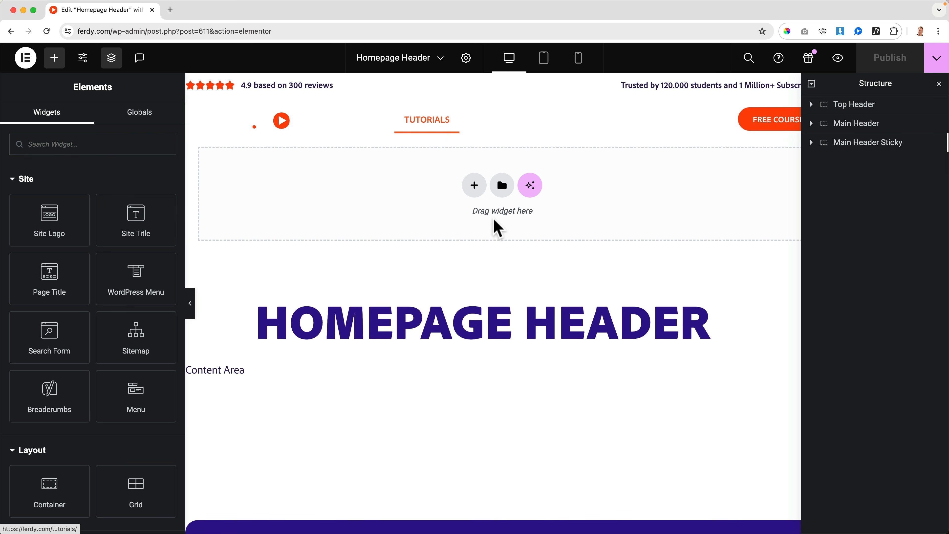
Set the loop grid in the About Ferdy dropdown to 2 columns and 2 items per page, with equal height on
scroll(498, 224, "down", 6)
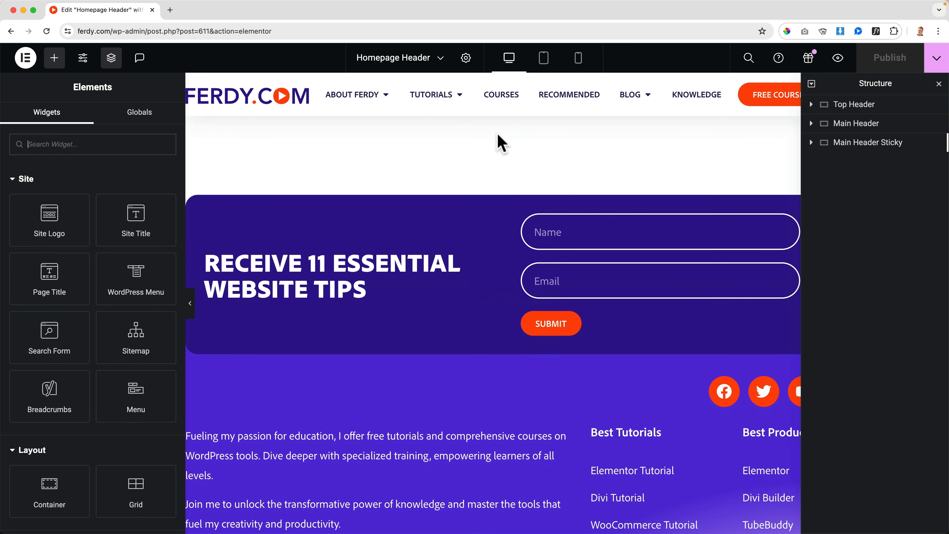
left_click(387, 107)
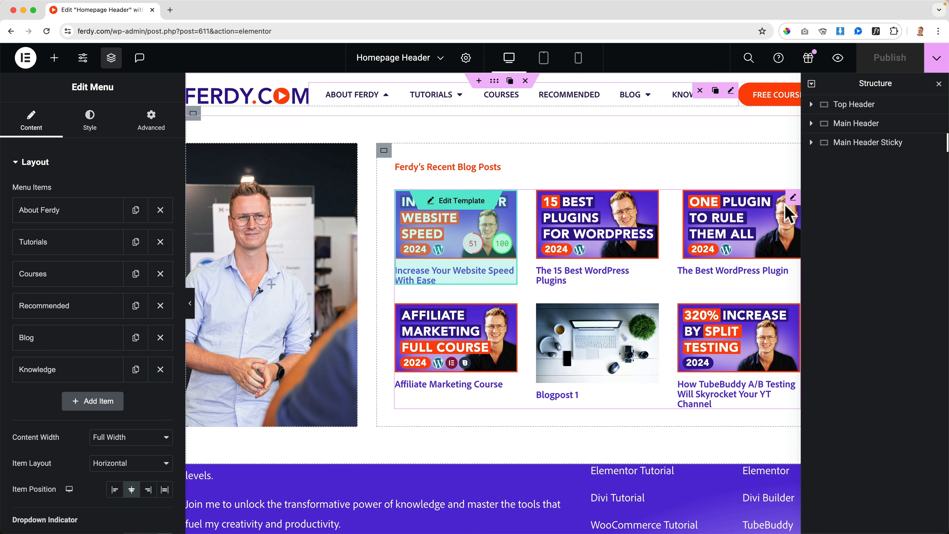
left_click(792, 198)
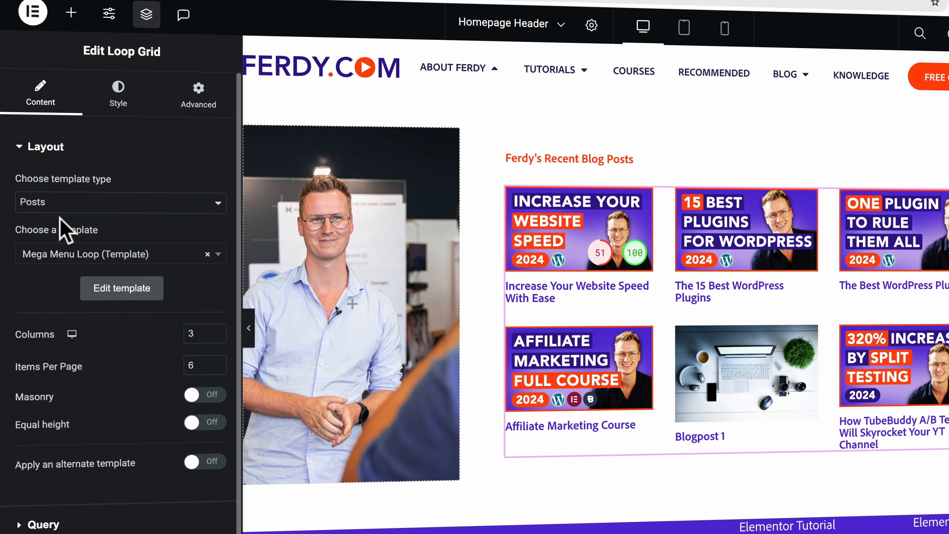
scroll(42, 307, "down", 2)
double_click(197, 303)
type("2")
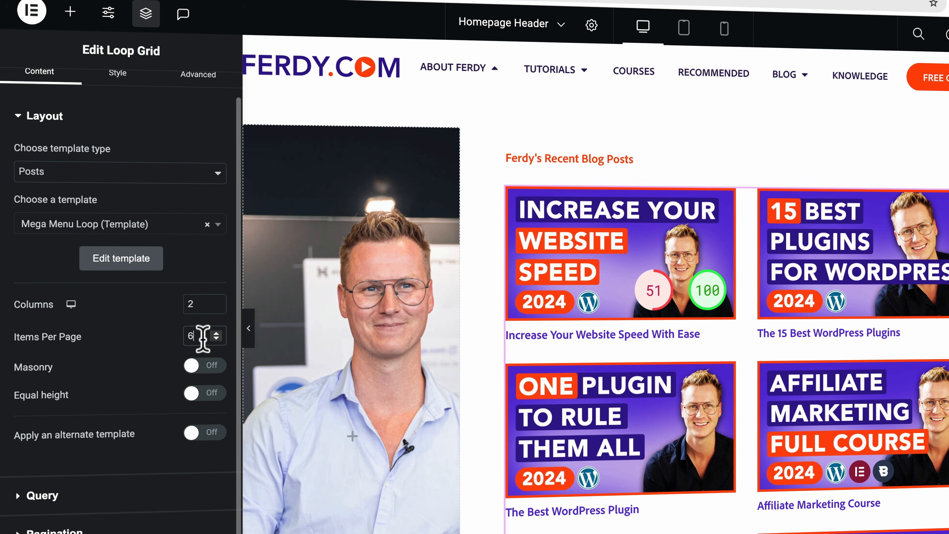
key("BackSpace")
type("2")
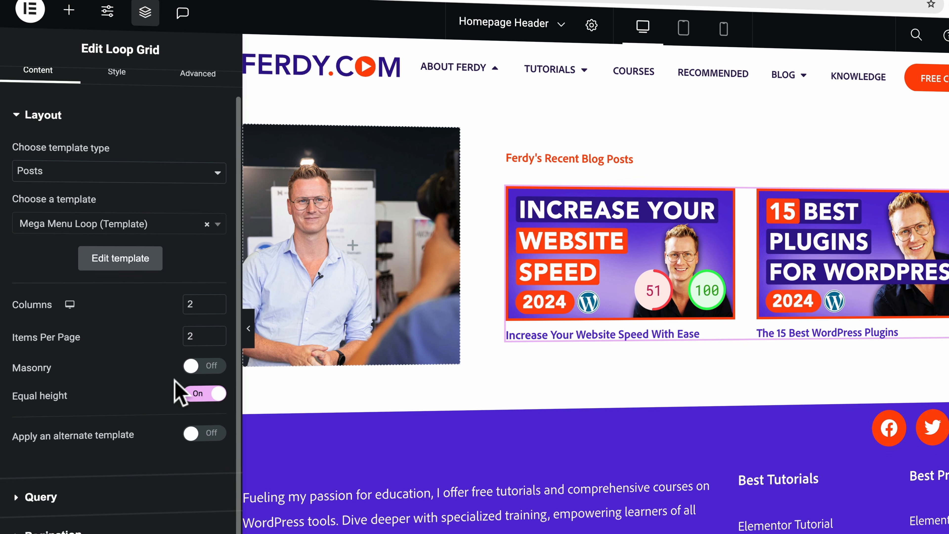
Restrict the loop grid's query to posts by author, choosing the site owner as the author
left_click(107, 493)
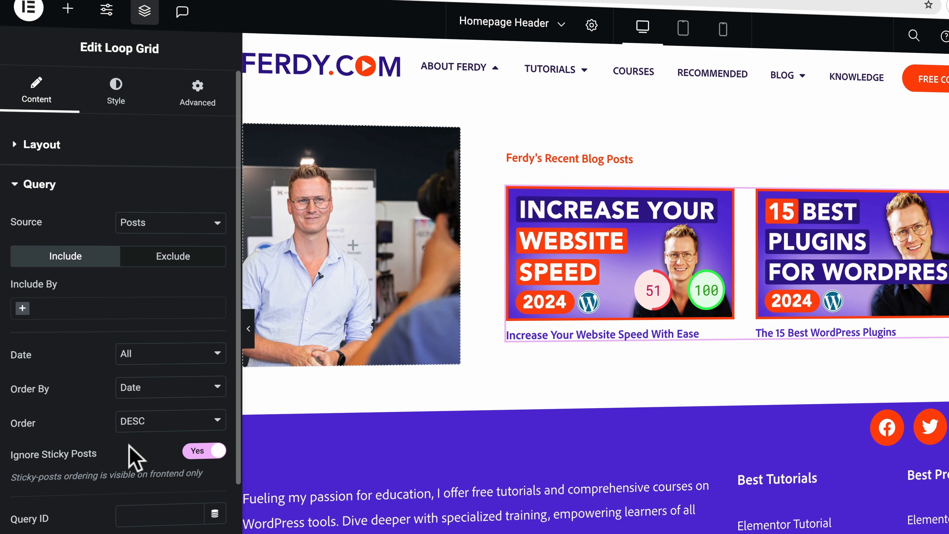
scroll(138, 471, "down", 4)
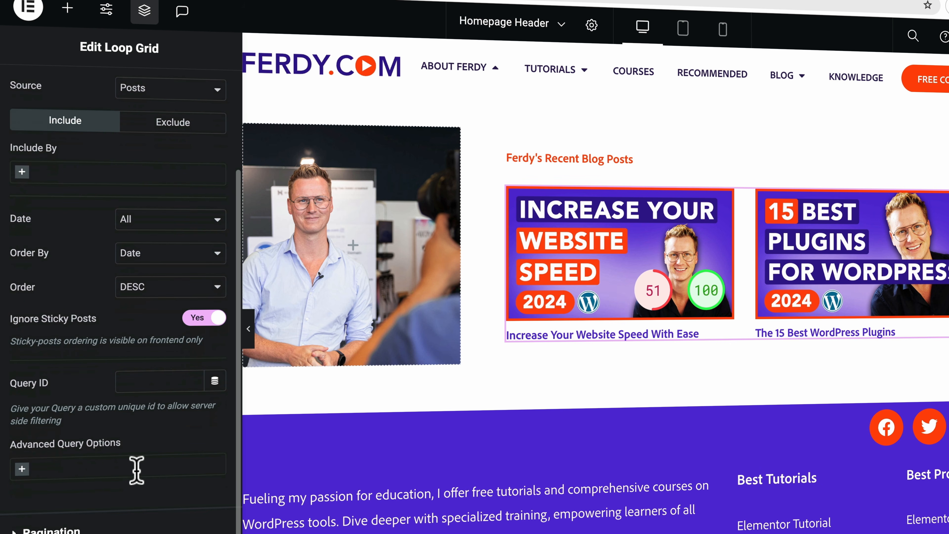
scroll(99, 475, "down", 1)
scroll(94, 430, "up", 3)
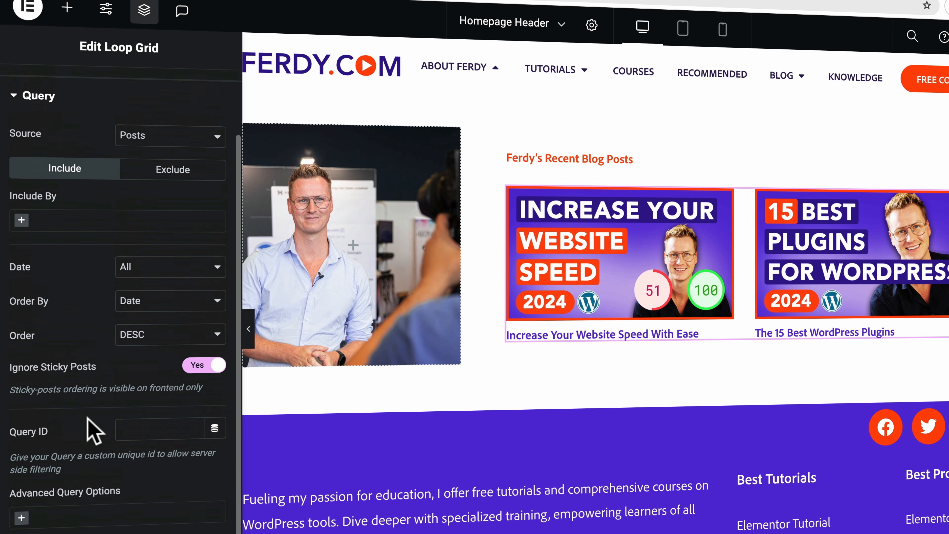
left_click(30, 245)
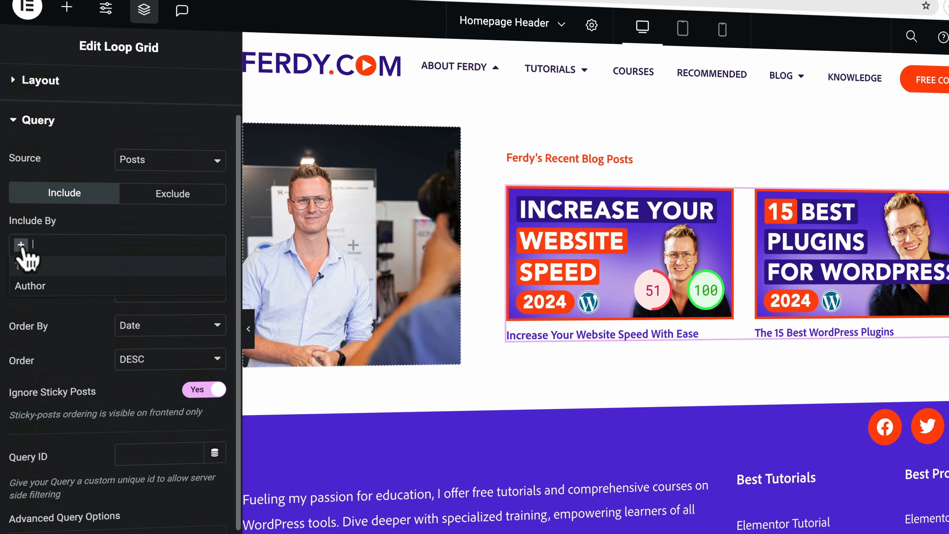
left_click(32, 286)
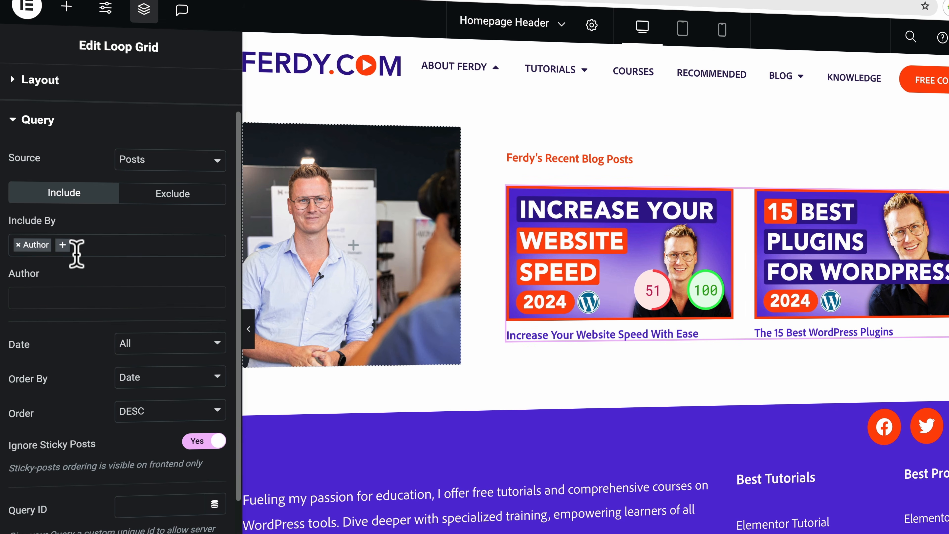
left_click(56, 295)
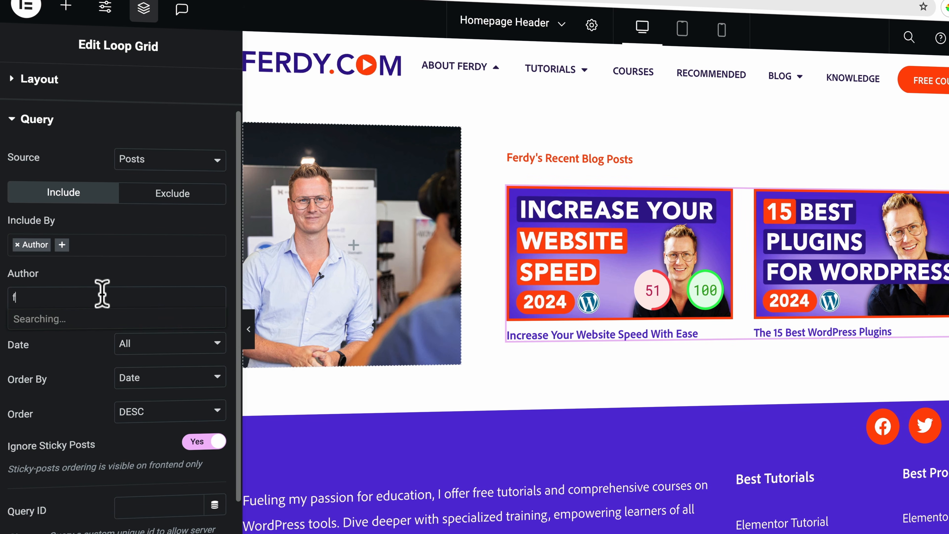
left_click(80, 318)
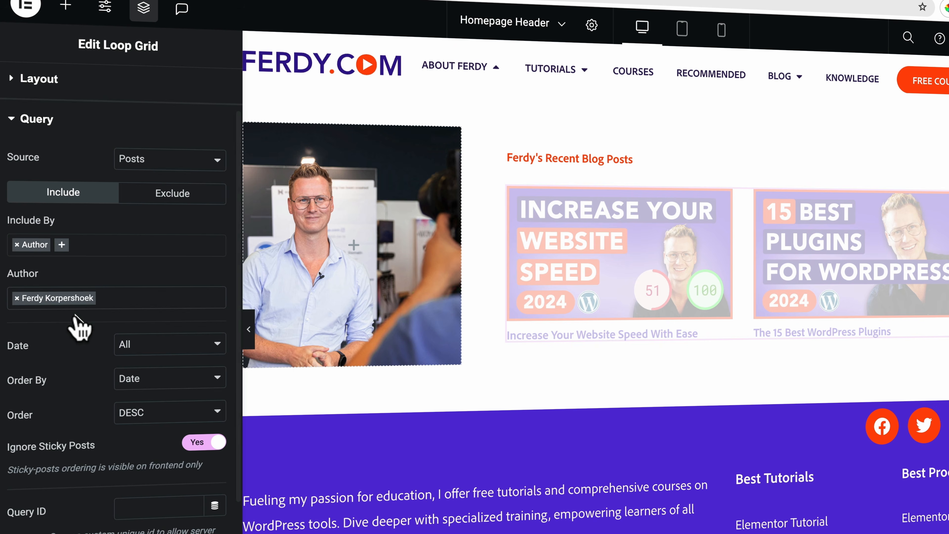
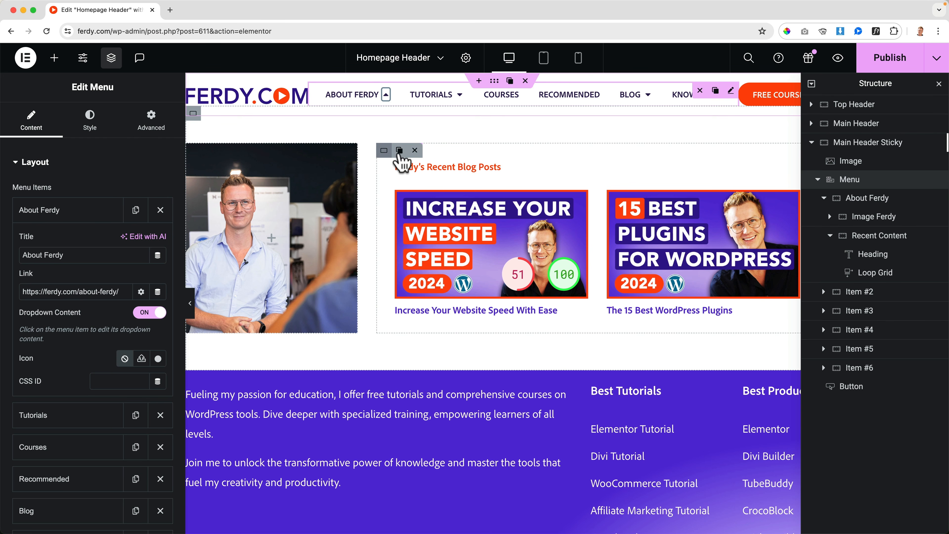
Add a container between the image and the recent blog posts, and move the Recent Content container into it
mouse_move(657, 279)
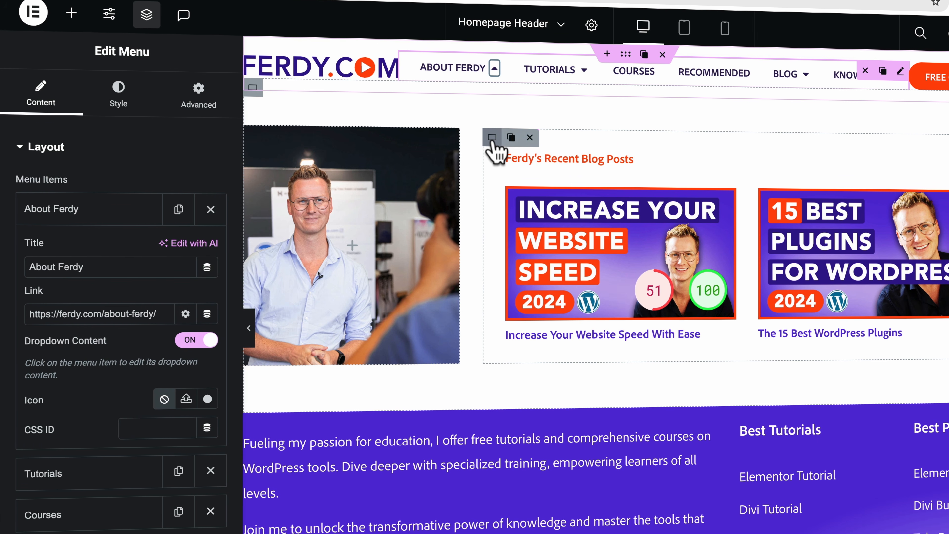
left_click(71, 13)
type("cont")
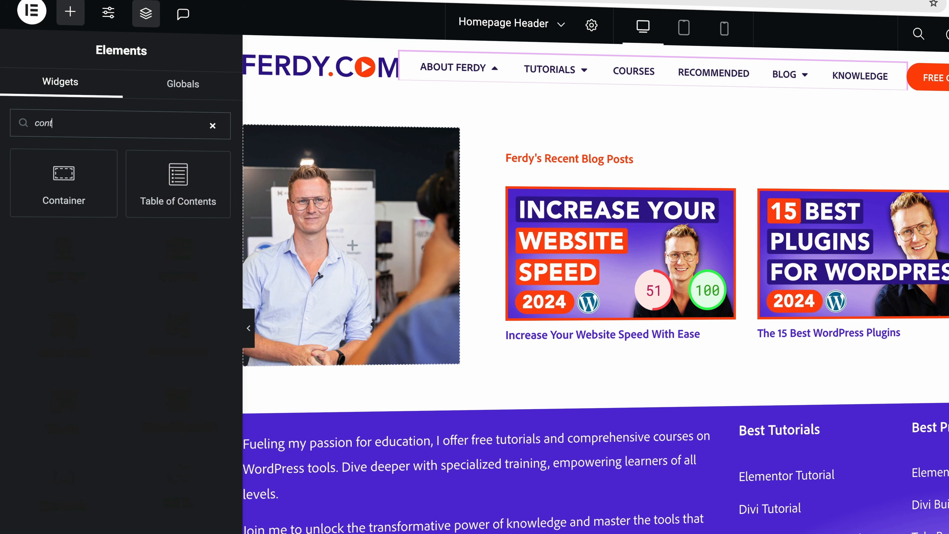
left_click_drag(69, 191, 534, 191)
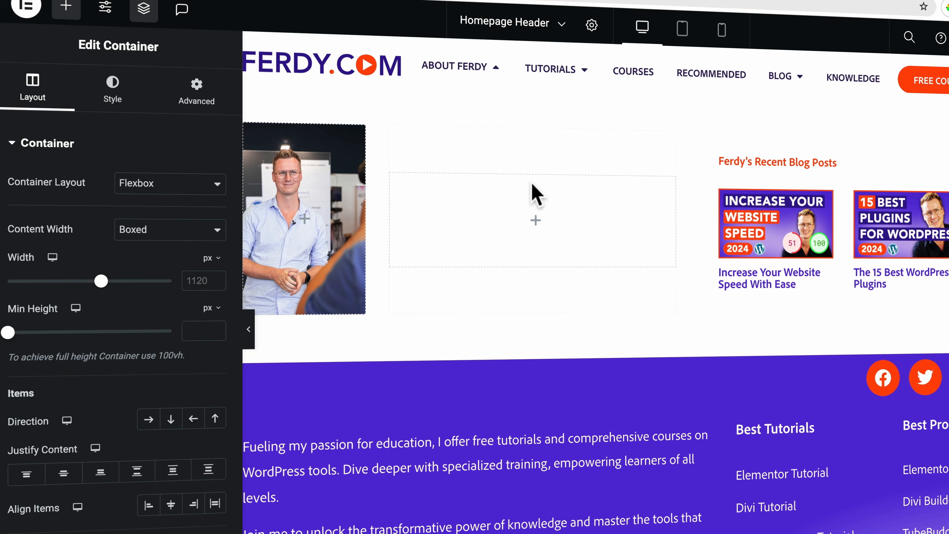
mouse_move(705, 141)
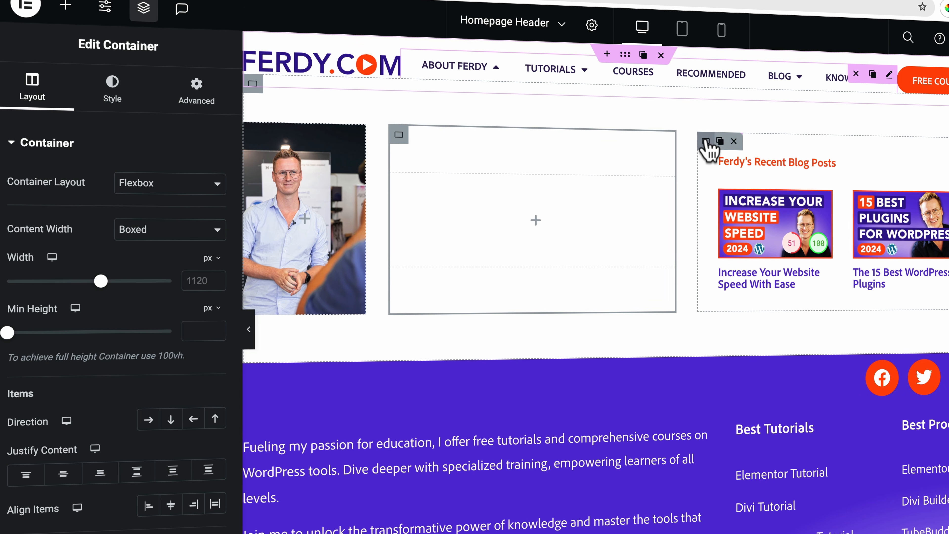
left_click_drag(706, 144, 545, 213)
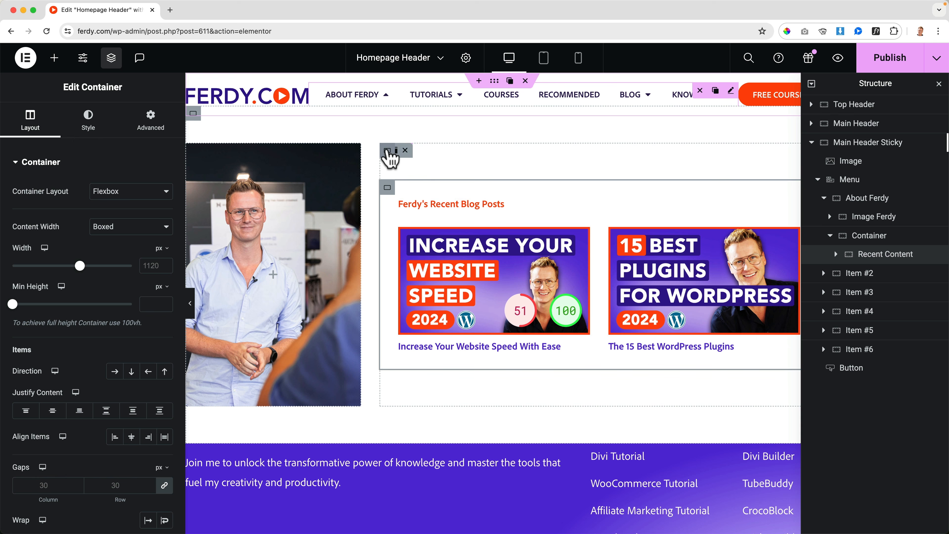
Set the padding of the new outer container to 0 px on all sides
left_click(387, 151)
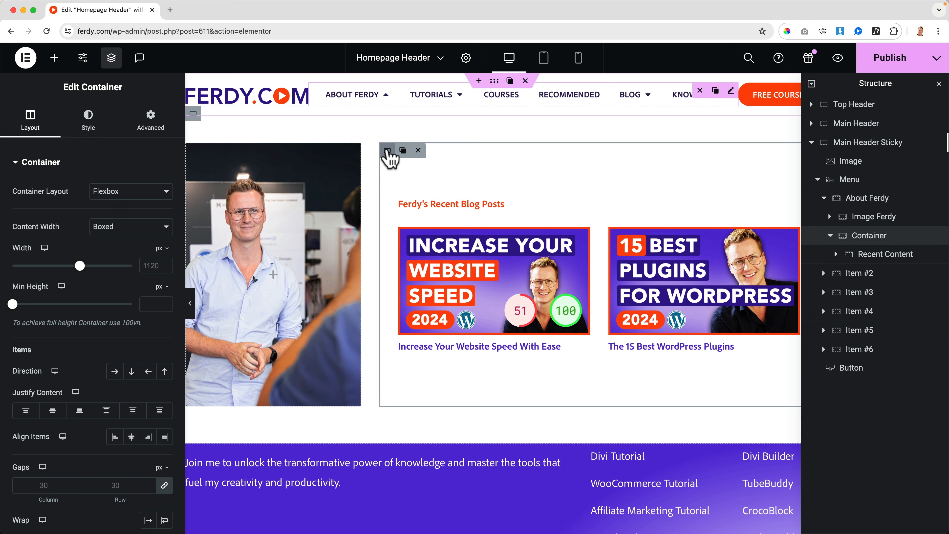
left_click(150, 119)
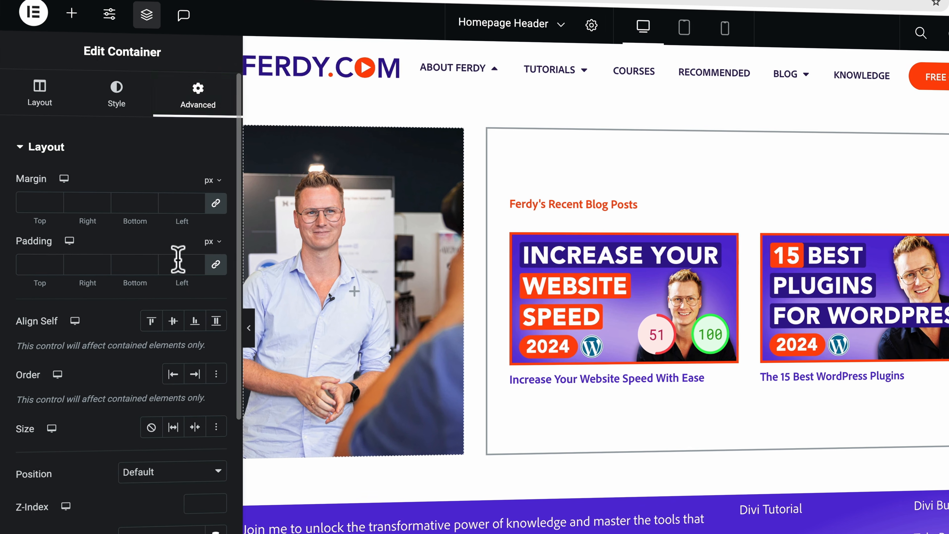
left_click(218, 266)
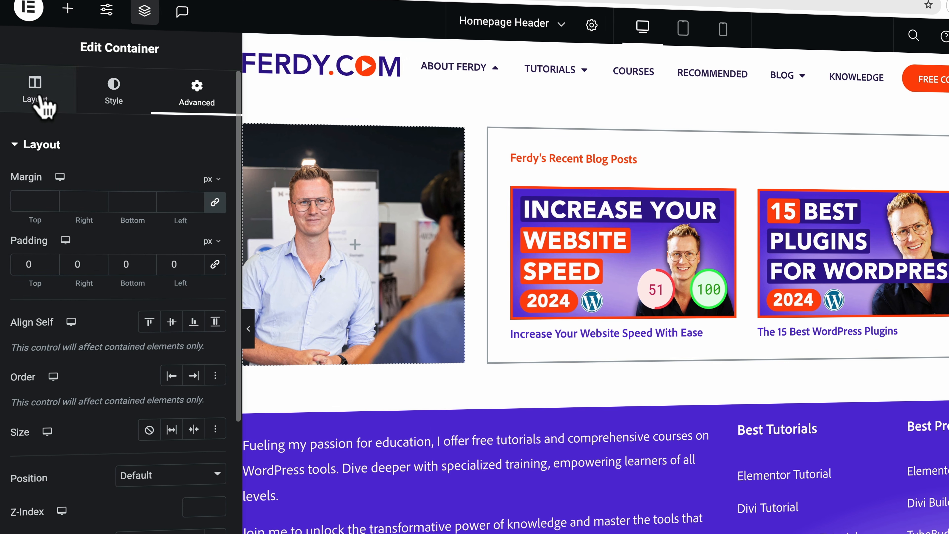
Rename the new outer container in the structure as "Recent Content"
left_click(38, 99)
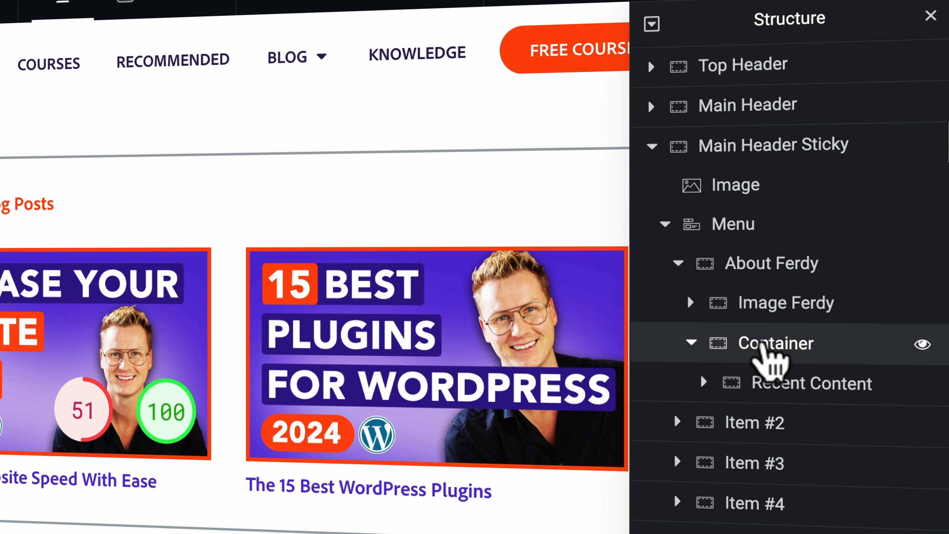
double_click(862, 239)
type("Recent Content")
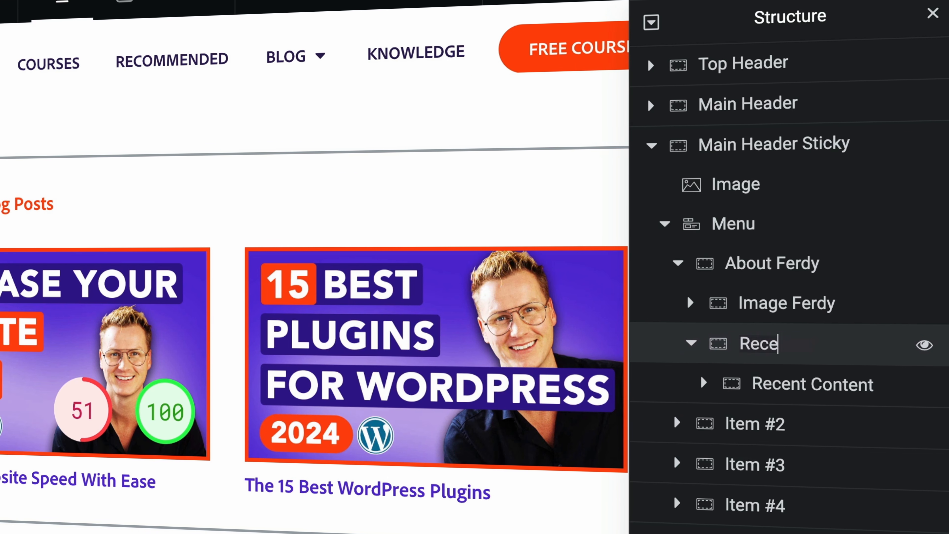
Rename the inner container nested inside Recent Content as "Recent Posts"
key("Return")
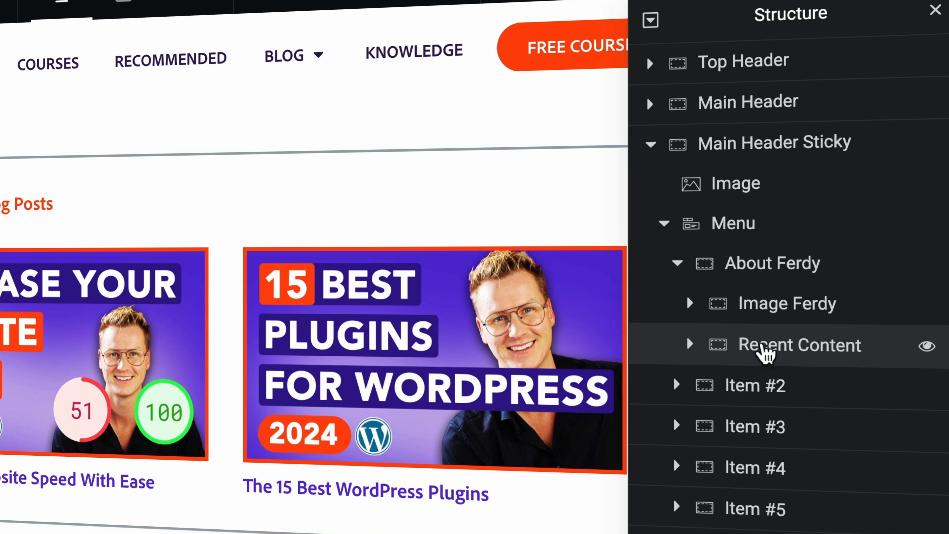
left_click(689, 343)
left_click(780, 389)
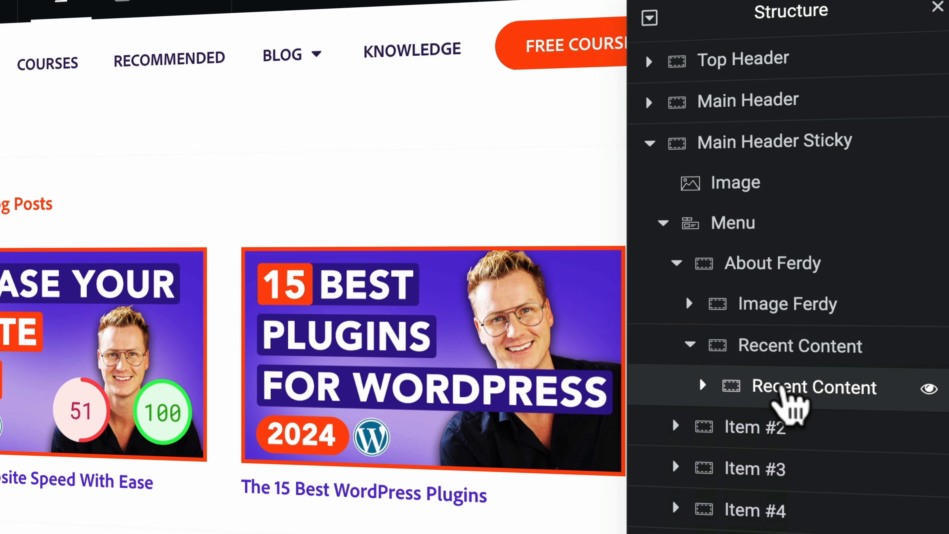
double_click(824, 389)
type("Posts")
key("Return")
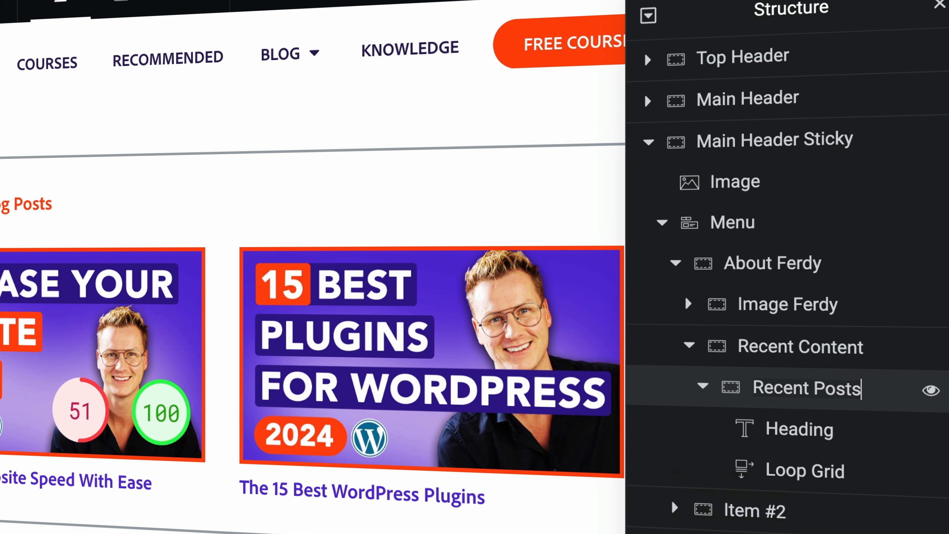
Duplicate the Recent Posts container and change the copy's heading to "Ferdy's Recent Tutorials"
right_click(790, 392)
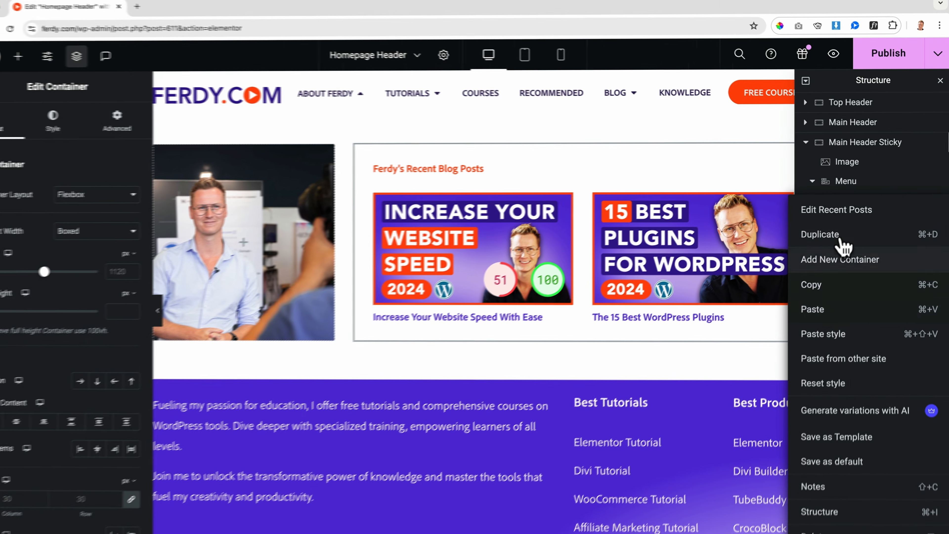
left_click(842, 239)
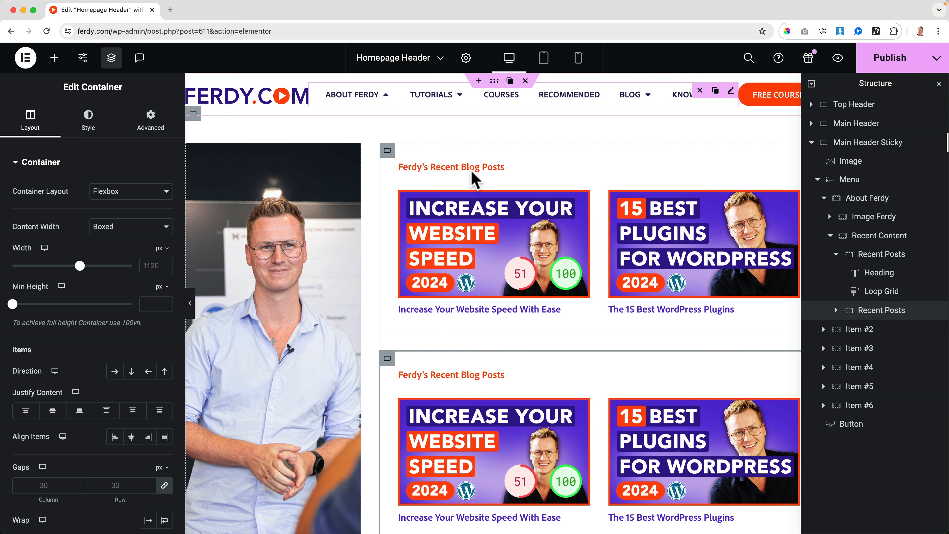
left_click(475, 383)
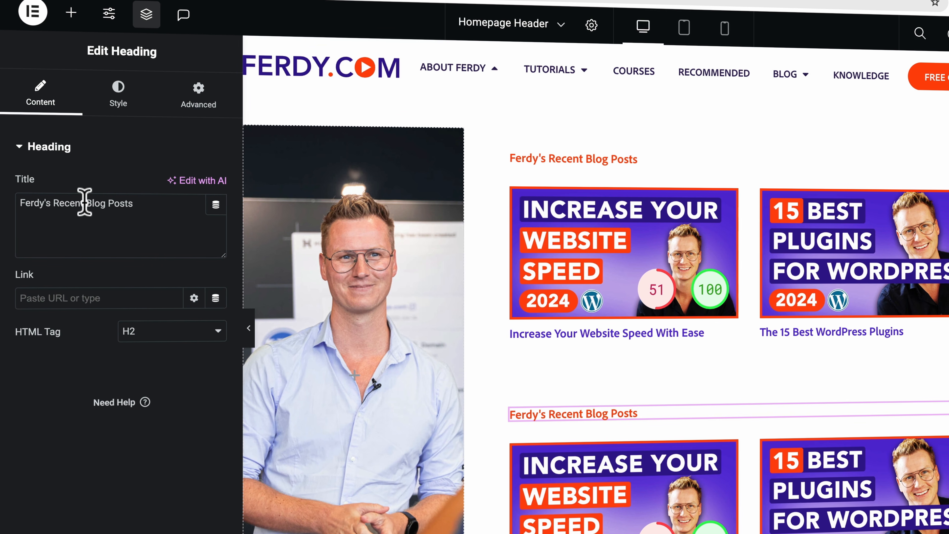
type("Tutoria")
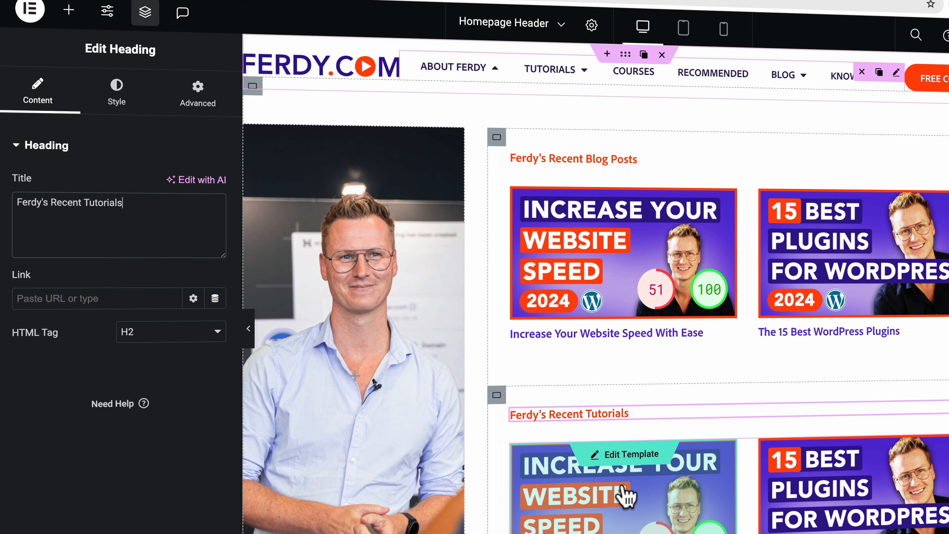
Set the query source of the duplicated container's loop grid to Tutorials
left_click(650, 524)
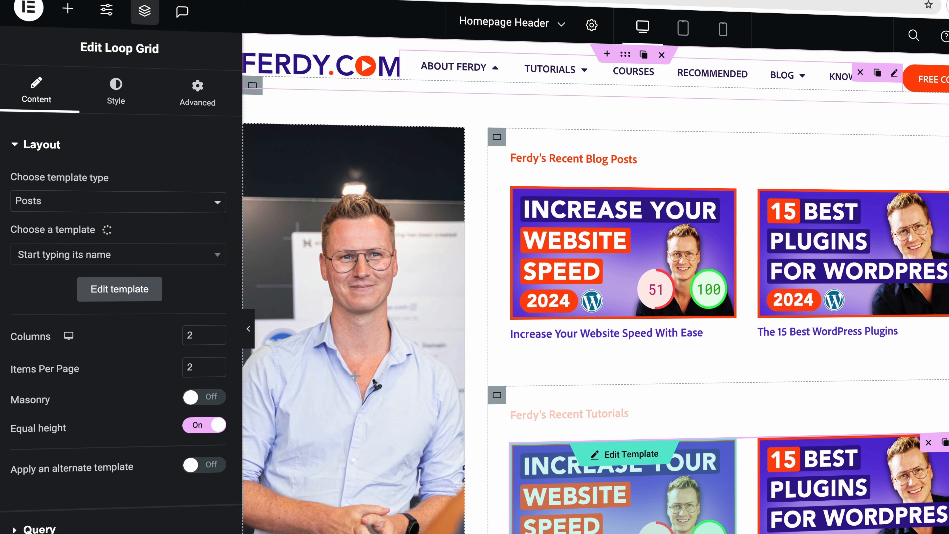
left_click(37, 147)
left_click(36, 183)
left_click(134, 224)
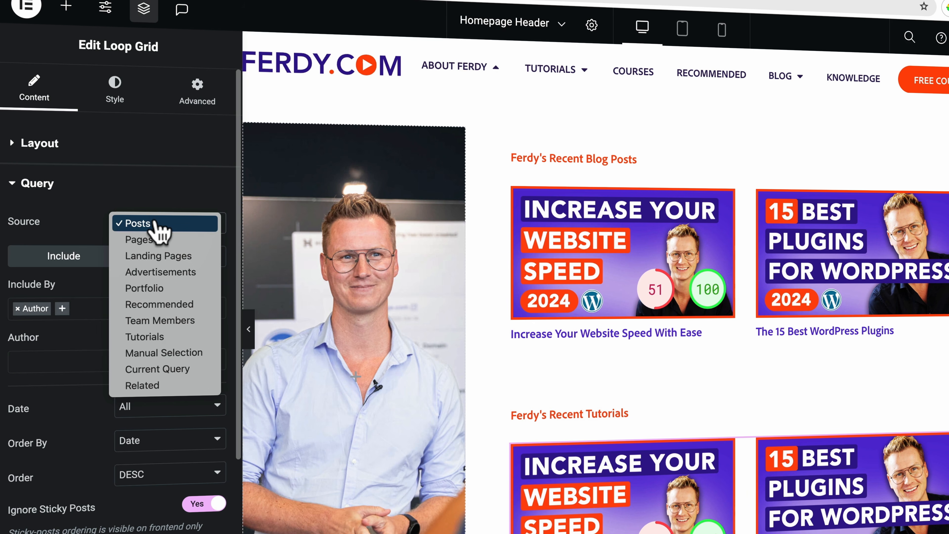
left_click(160, 337)
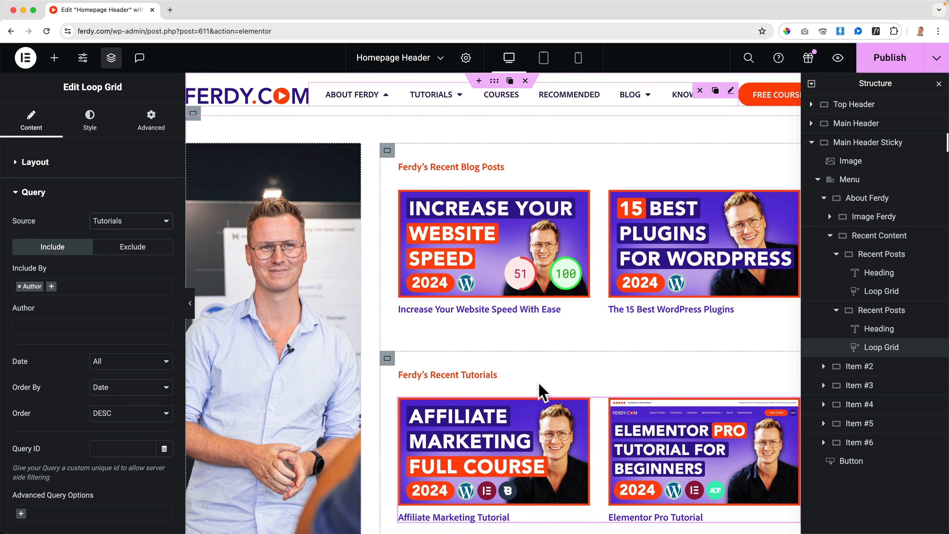
Publish the header and check the About Ferdy dropdown in the sticky header on the live homepage
left_click(891, 60)
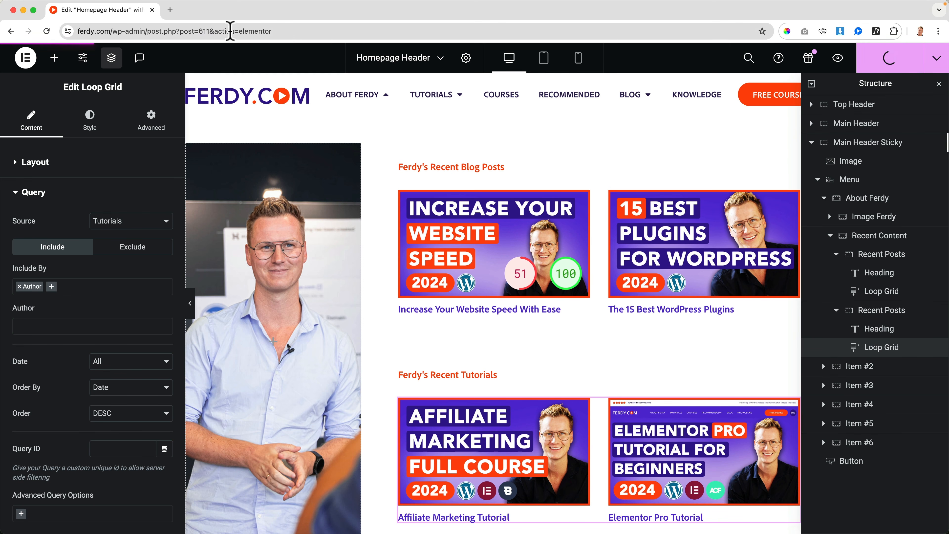
left_click(837, 59)
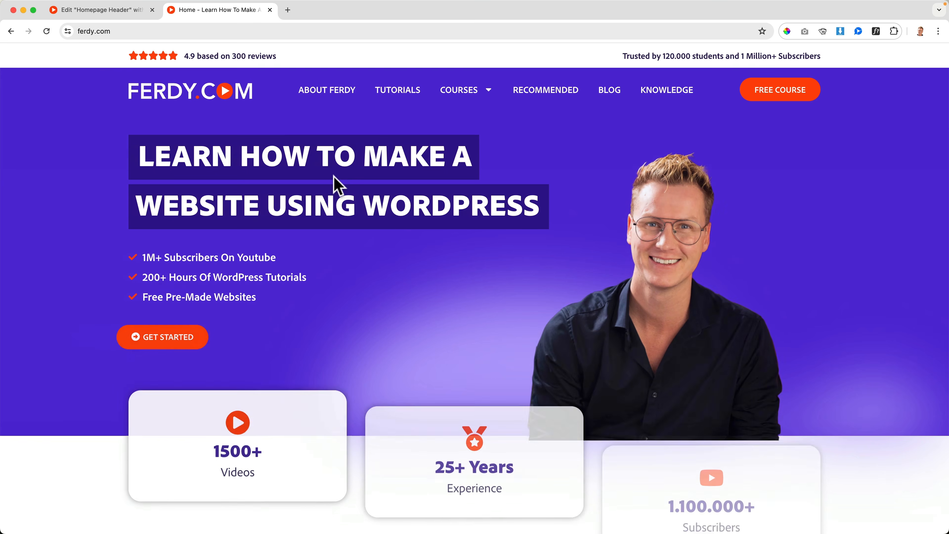
scroll(335, 186, "down", 5)
scroll(334, 186, "down", 2)
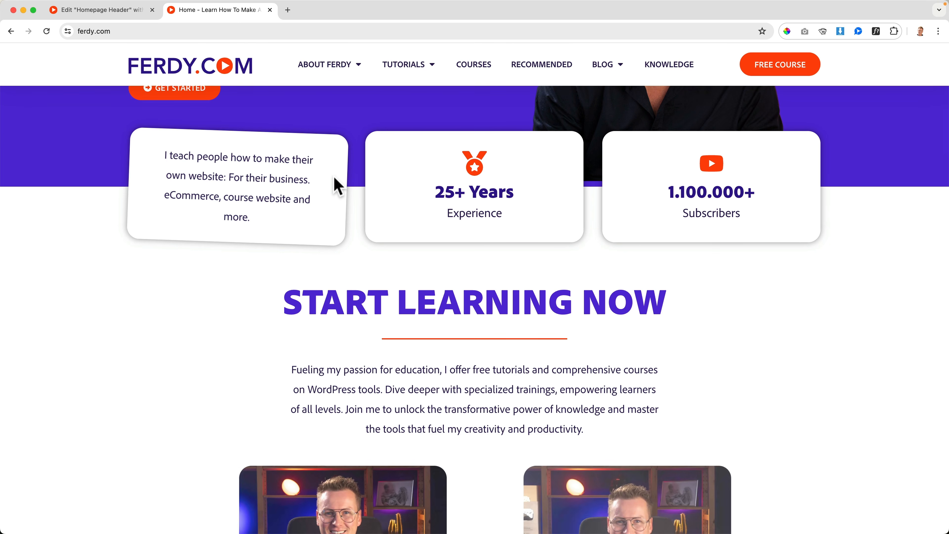
mouse_move(341, 69)
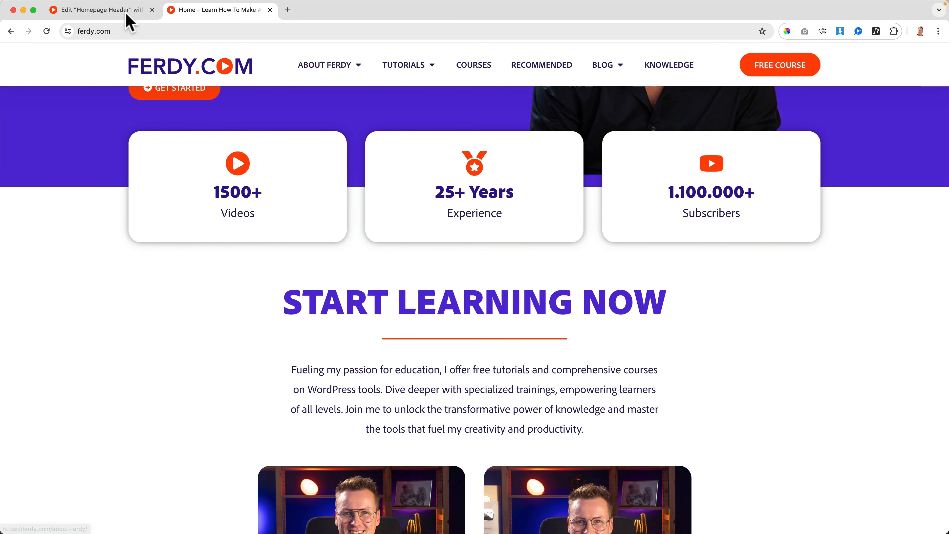
Return to the header editor and give the Image Ferdy container a border radius of 25 px on all corners
left_click(127, 12)
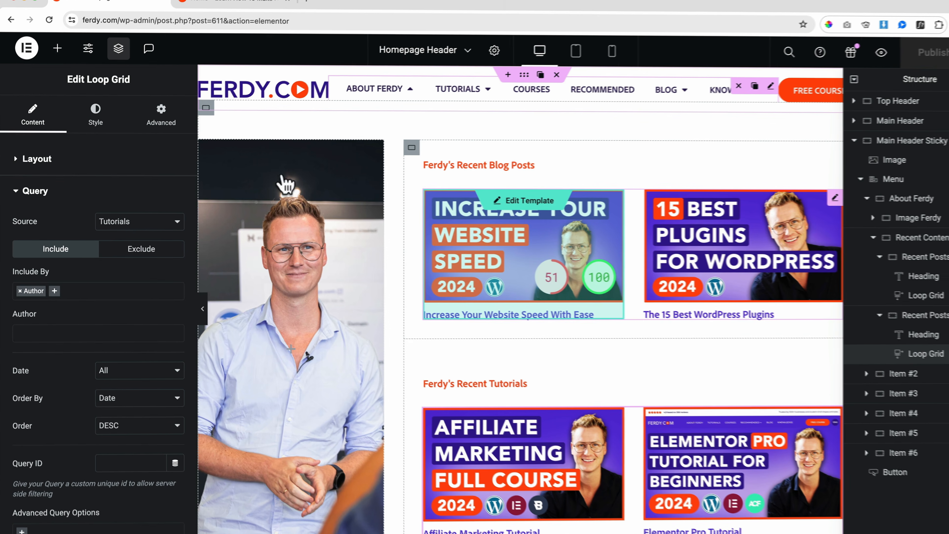
left_click(210, 150)
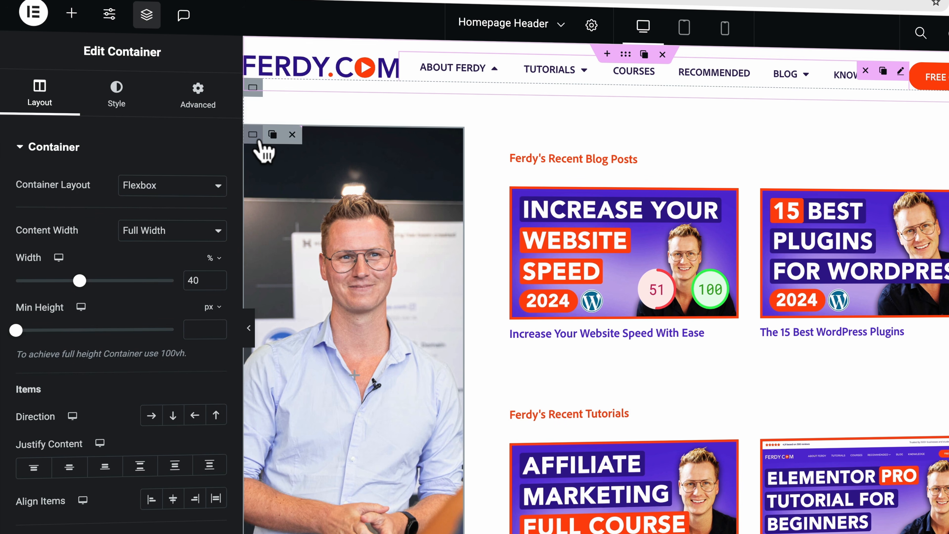
left_click(116, 98)
left_click(78, 151)
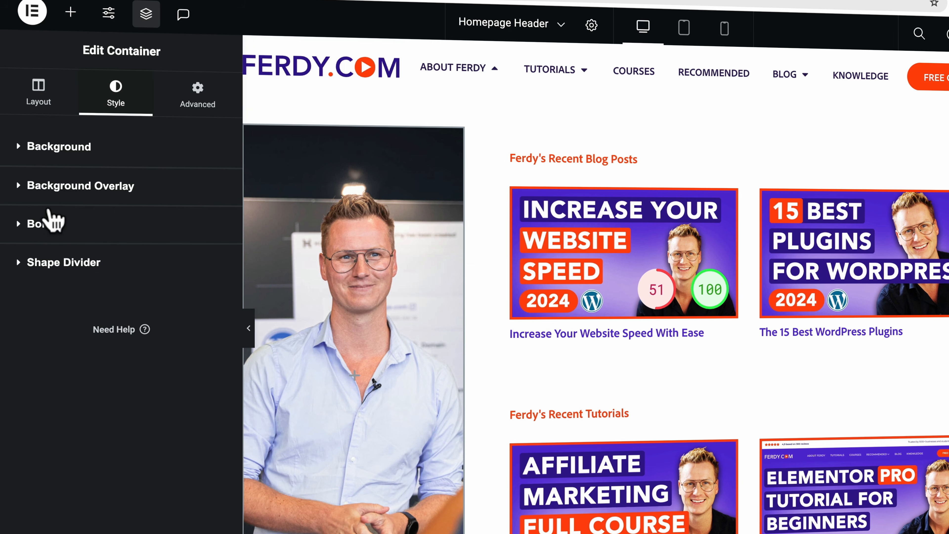
left_click(52, 224)
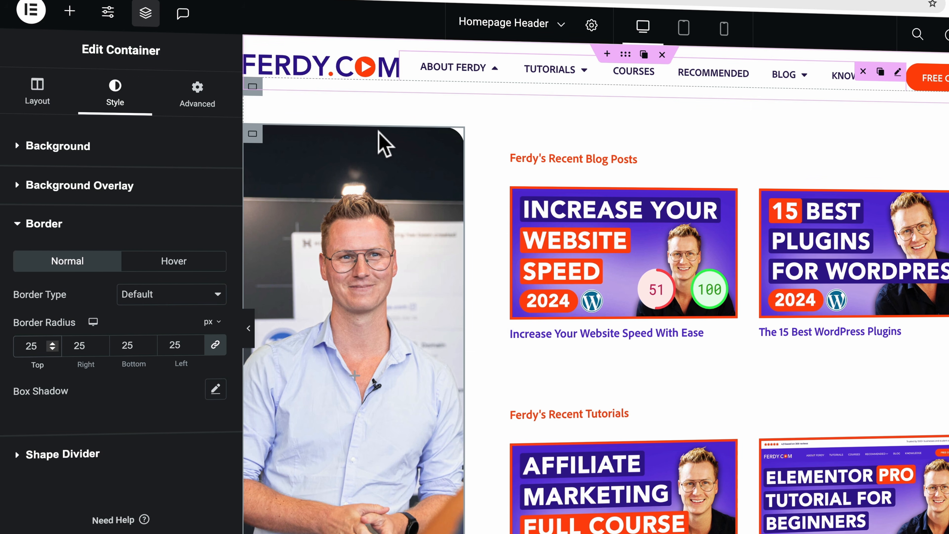
Set the About Ferdy container's padding to 30 px top and bottom and 0 px left and right
left_click(253, 91)
left_click(200, 101)
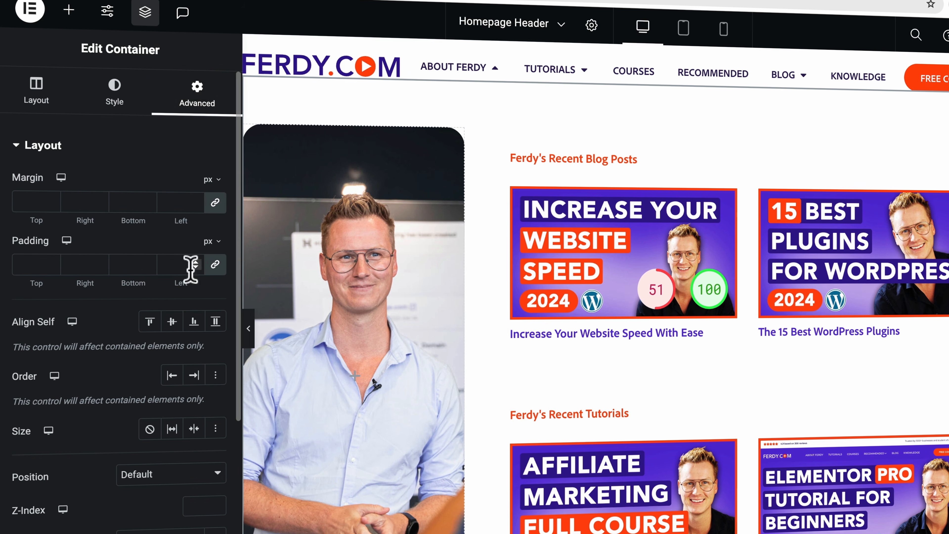
left_click(215, 264)
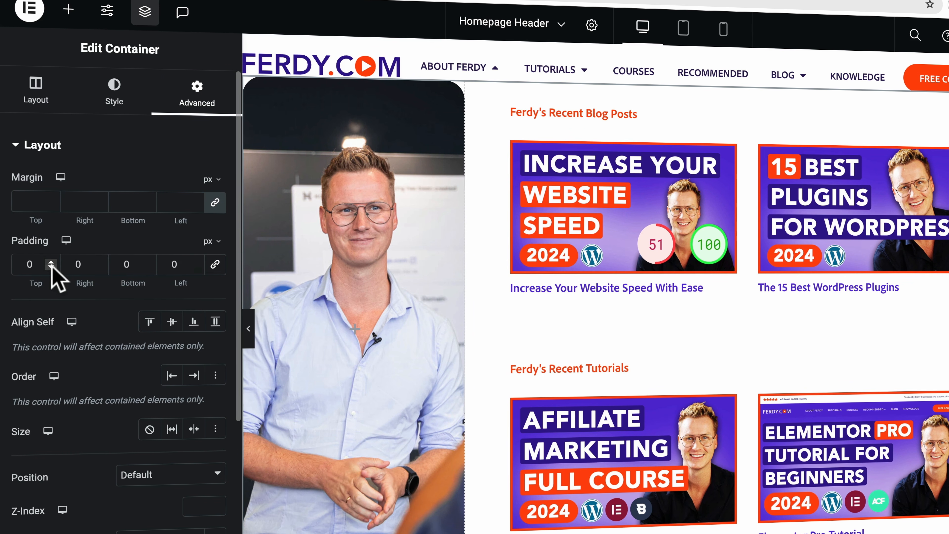
type("30")
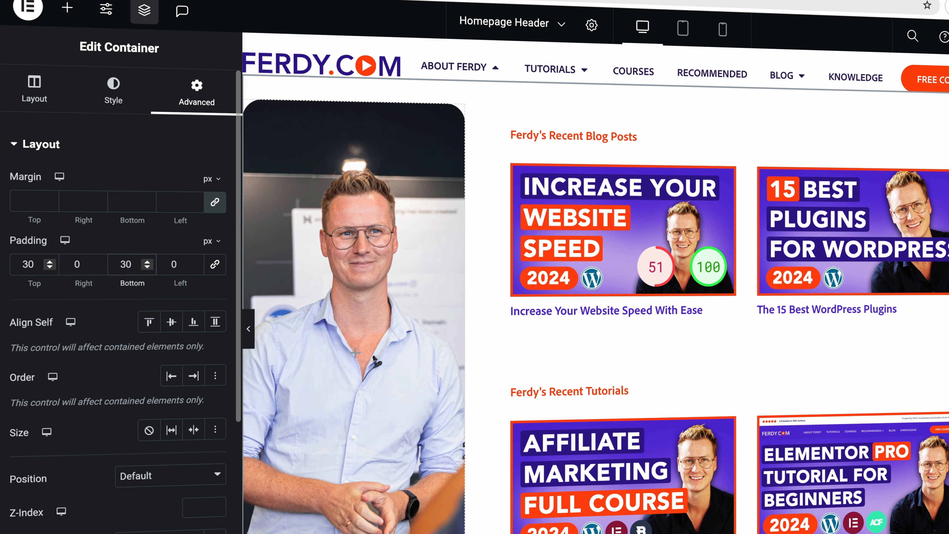
Give the About Ferdy container a classic background, try several colours and settle on fully transparent white, #FFFFFF00
left_click(112, 106)
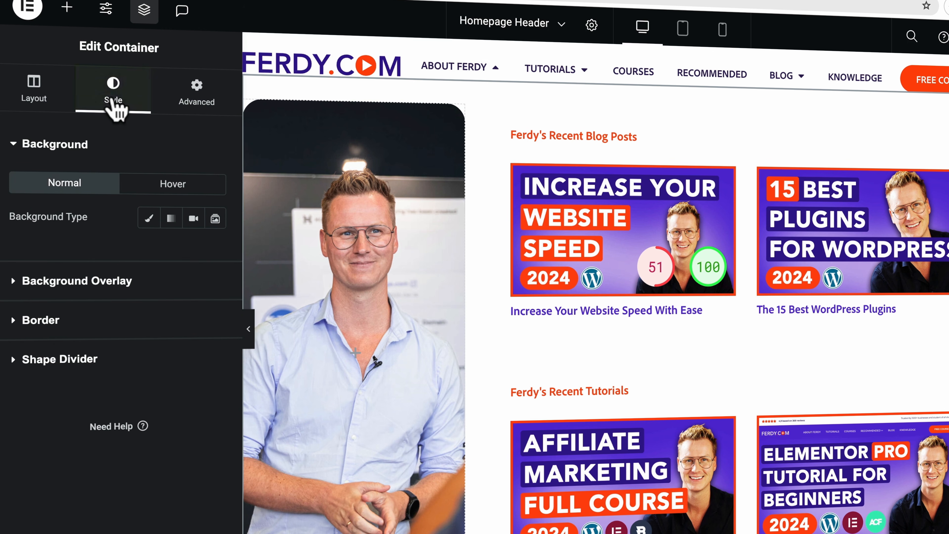
left_click(149, 221)
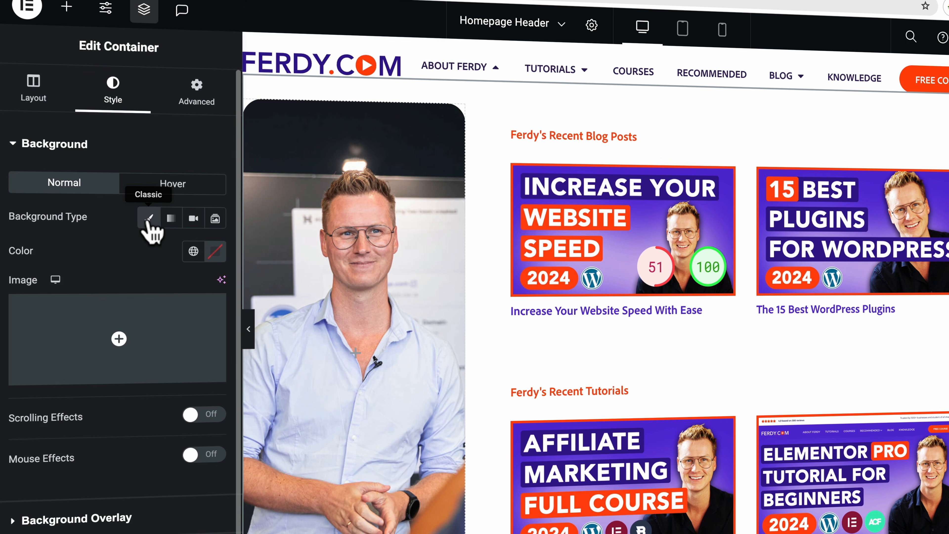
left_click(215, 251)
left_click(206, 373)
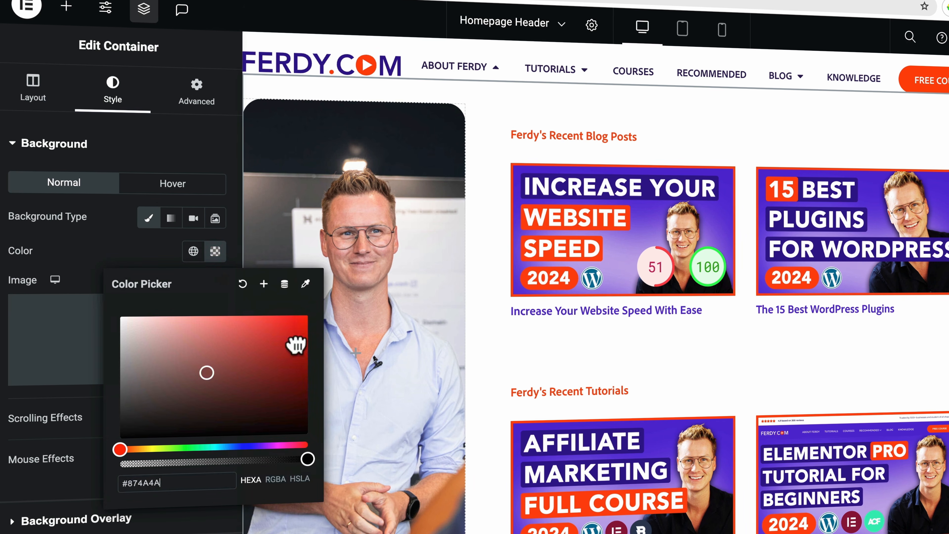
left_click(290, 343)
left_click(223, 318)
left_click(232, 387)
left_click(250, 399)
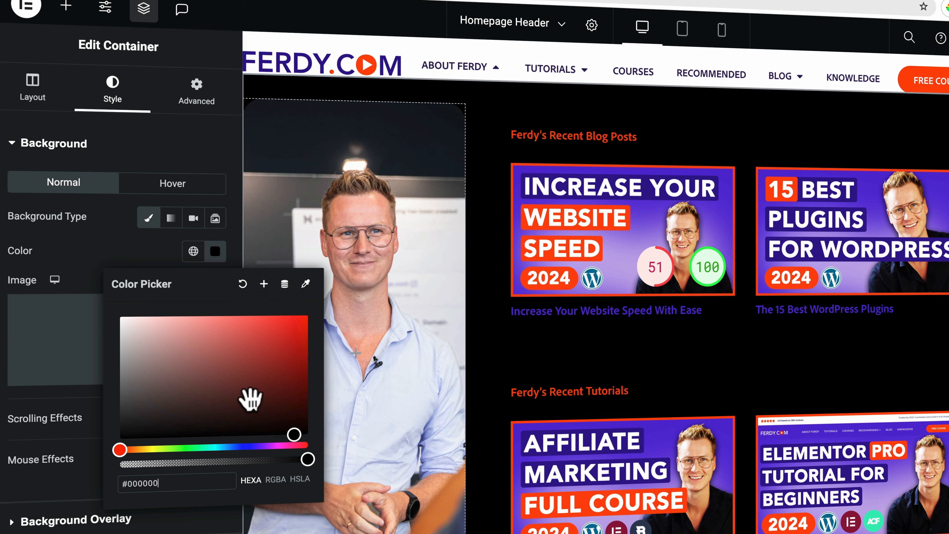
left_click(217, 255)
left_click(216, 252)
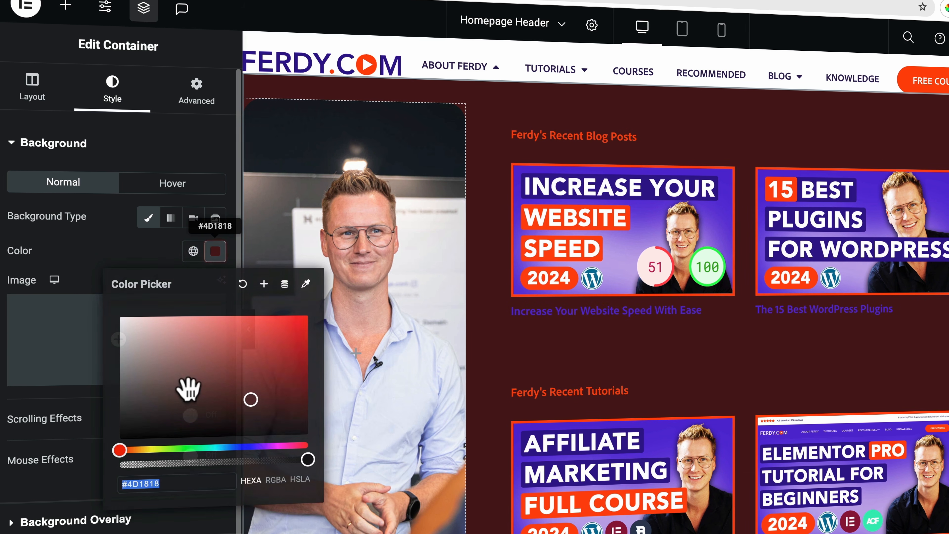
left_click_drag(186, 388, 111, 297)
left_click_drag(309, 461, 119, 465)
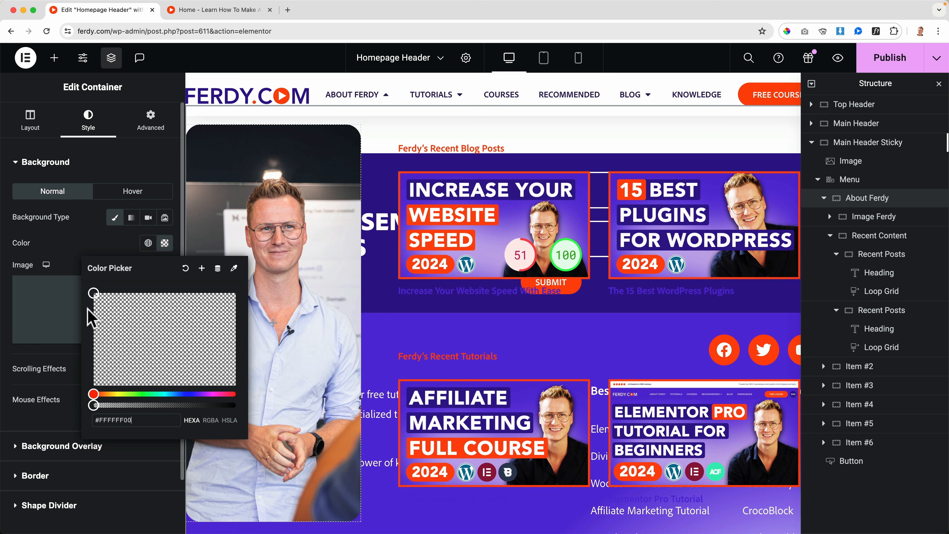
left_click(99, 250)
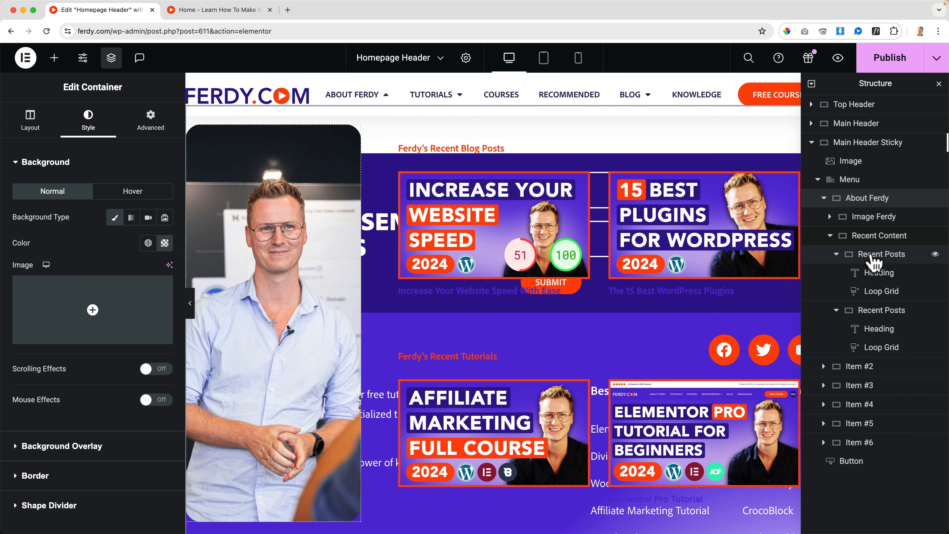
Try the global White colour as a classic background on the outer Recent Content container
left_click(872, 257)
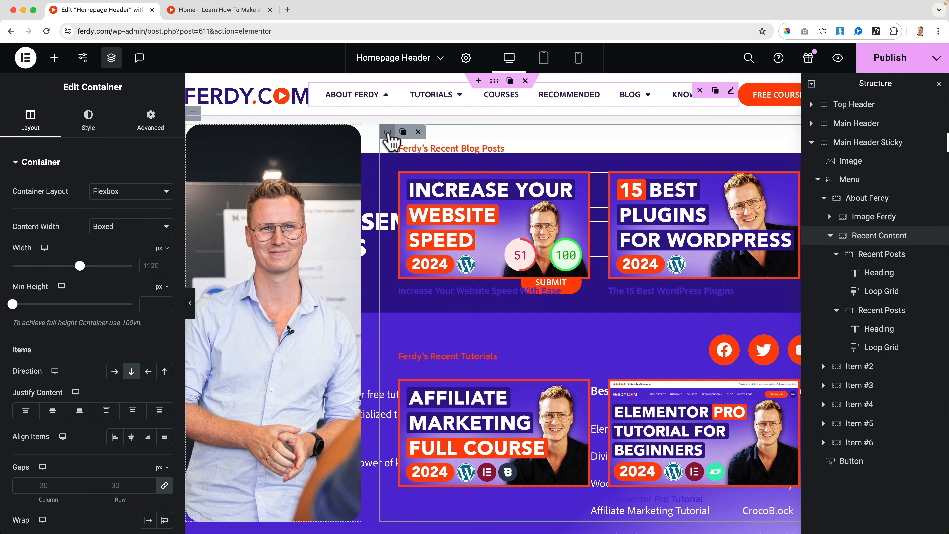
left_click(87, 129)
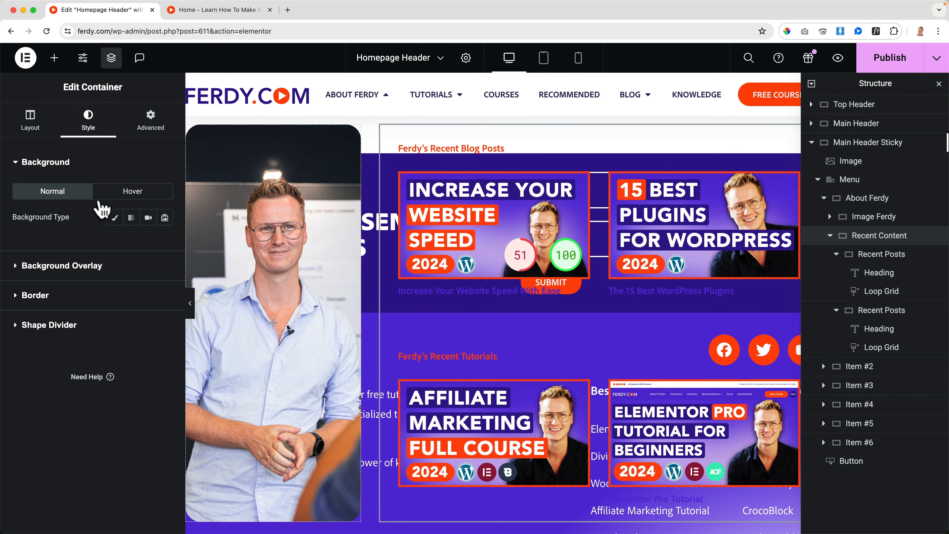
left_click(116, 218)
left_click(148, 244)
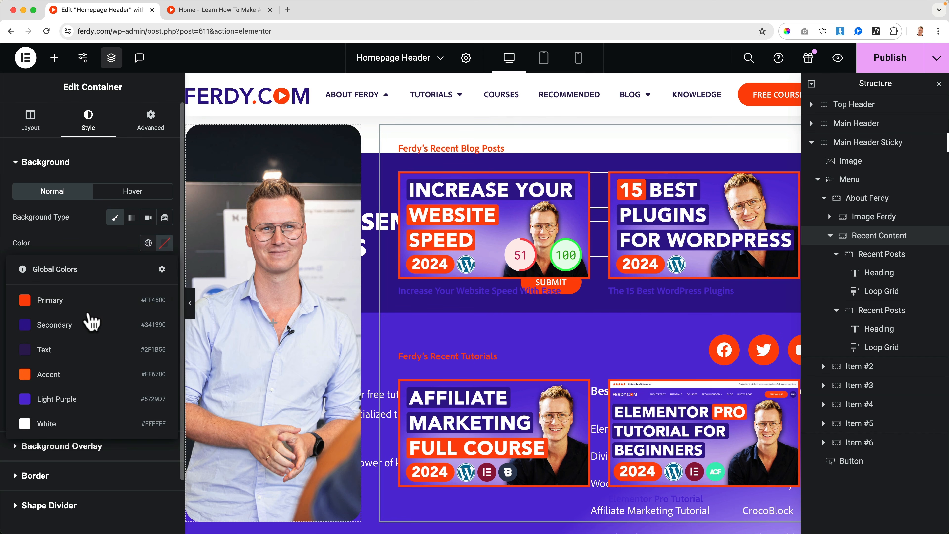
left_click(71, 428)
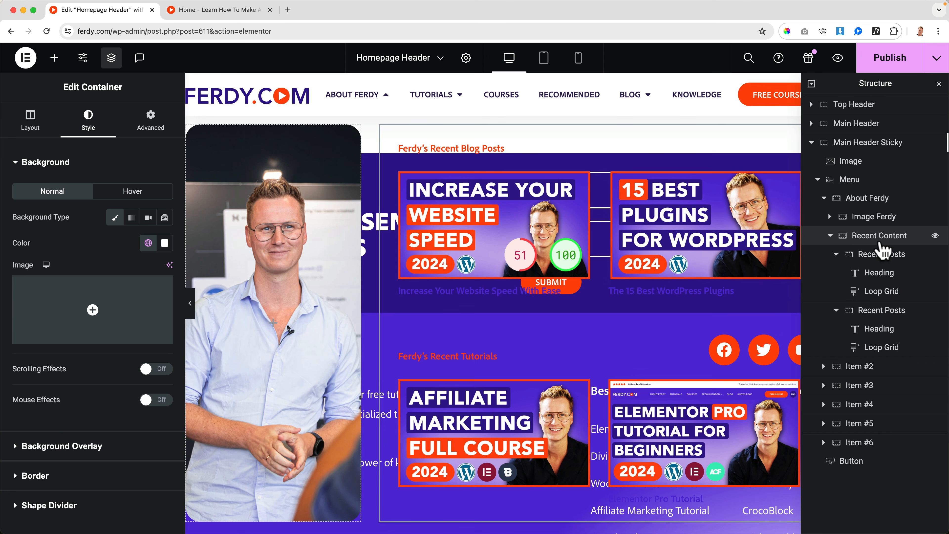
Clear the outer Recent Content container's background and give the recent blog posts container a classic global White background and 25 px border radius
left_click(874, 258)
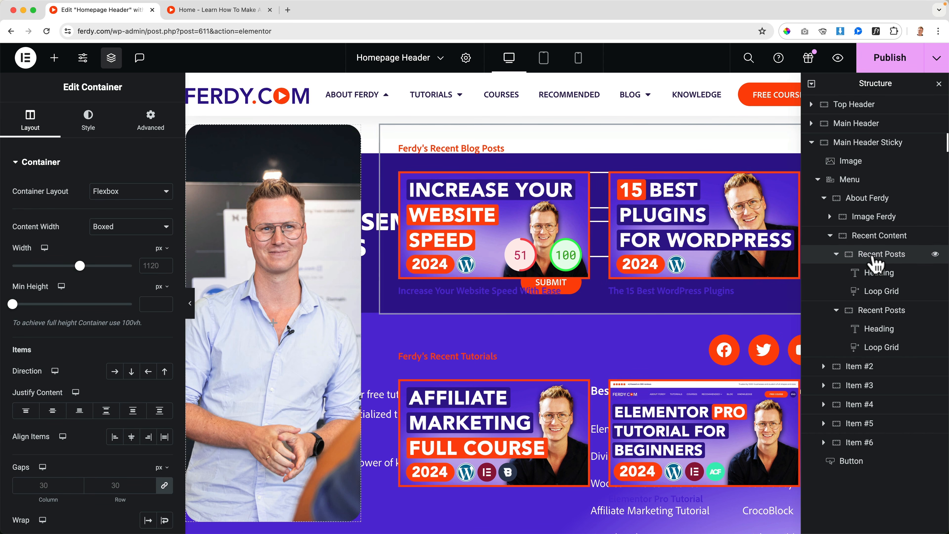
left_click(876, 236)
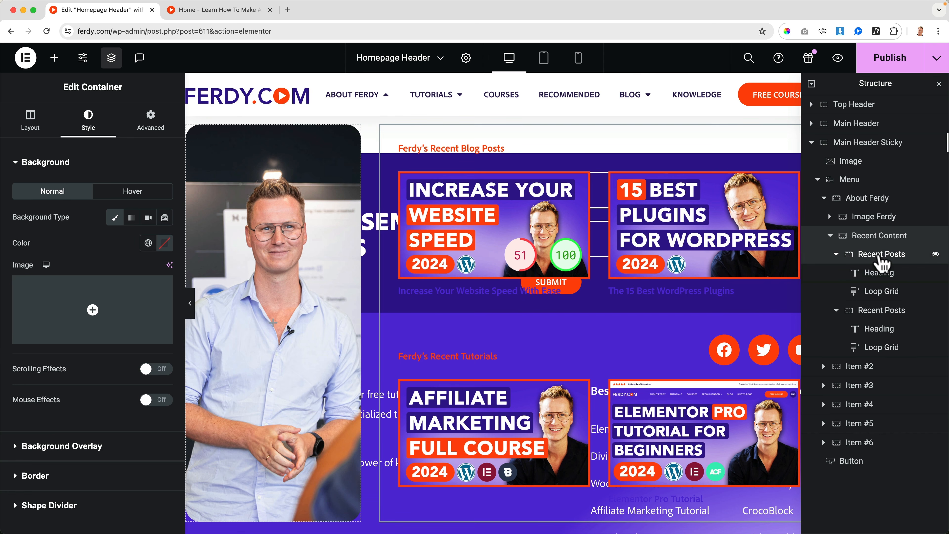
left_click(880, 256)
left_click(88, 120)
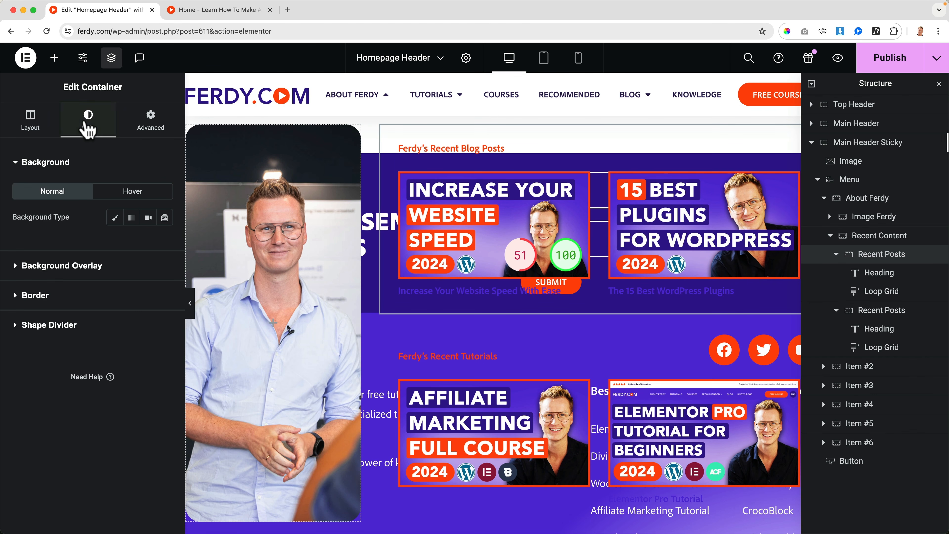
left_click(114, 218)
left_click(148, 243)
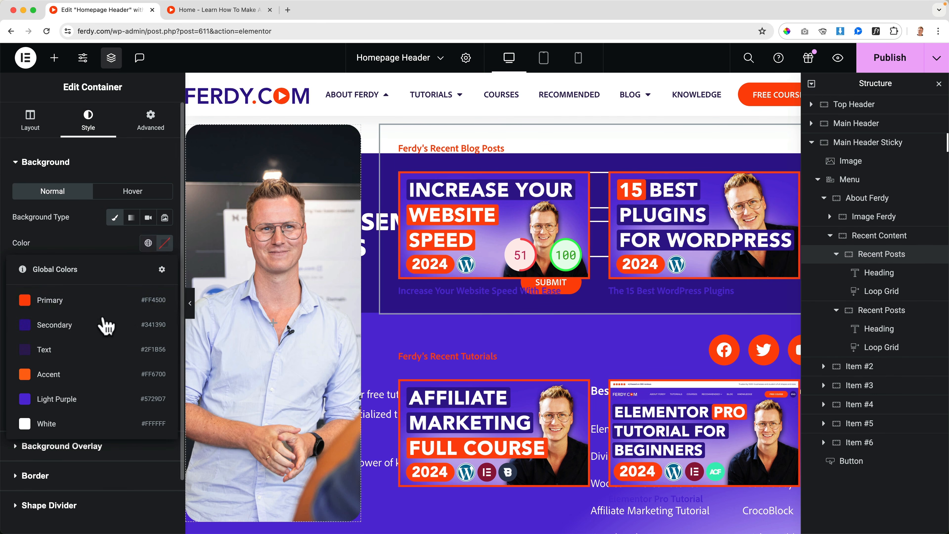
left_click(65, 424)
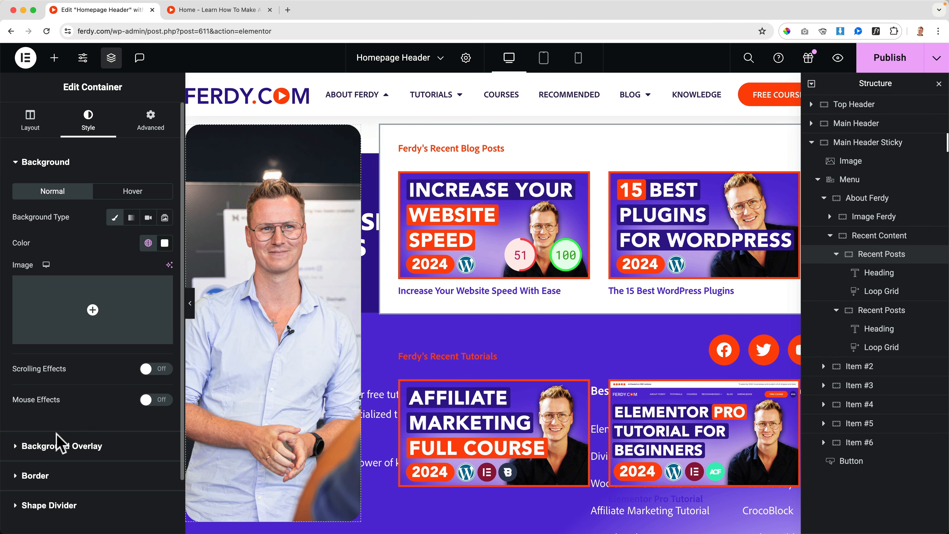
left_click(36, 476)
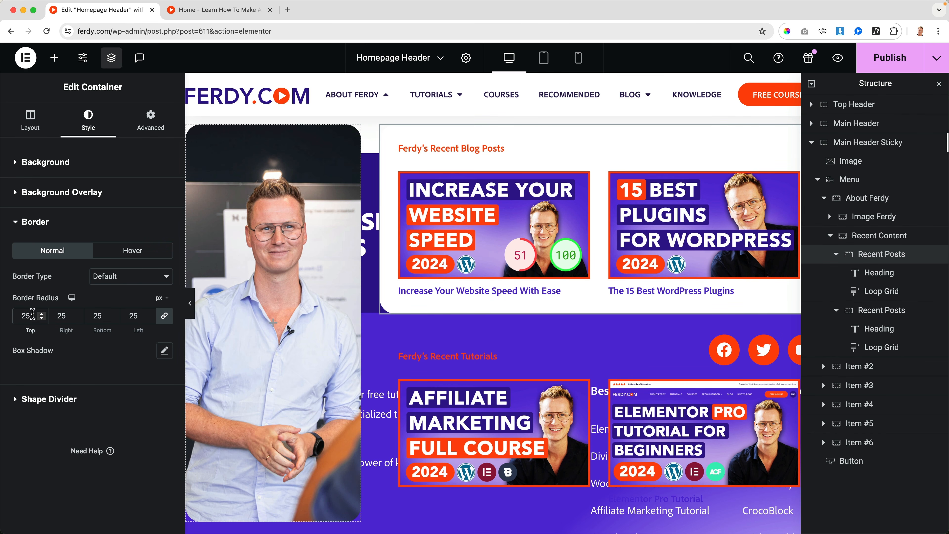
Copy the outer Recent Content container and paste its style onto the recent tutorials container
right_click(387, 135)
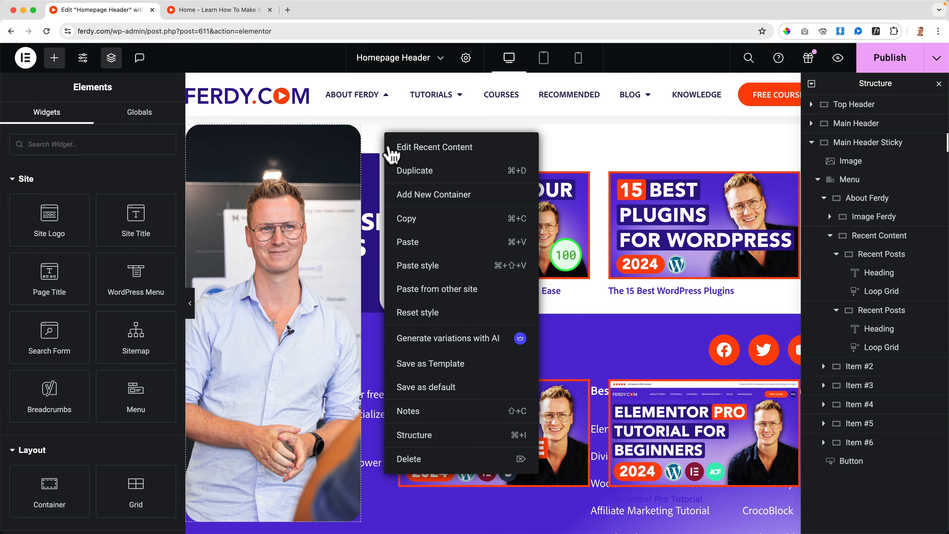
left_click(414, 221)
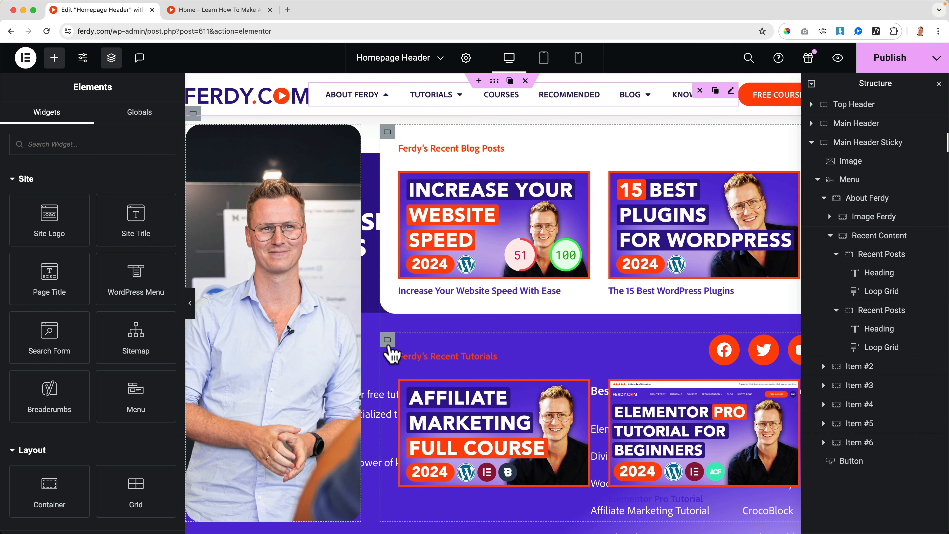
right_click(388, 346)
left_click(420, 326)
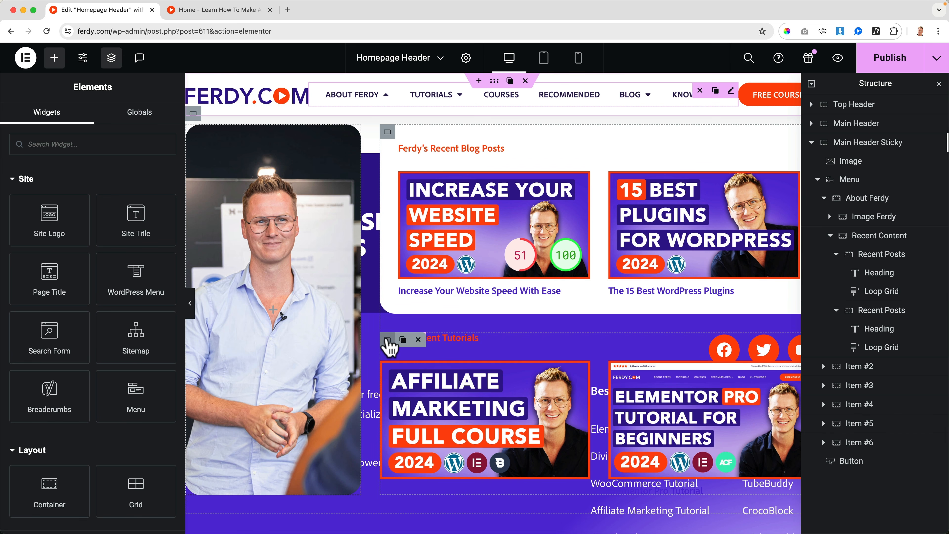
Give the recent tutorials container the global White background colour and the same border radius as the blog posts container
left_click_drag(395, 339, 879, 334)
left_click(877, 313)
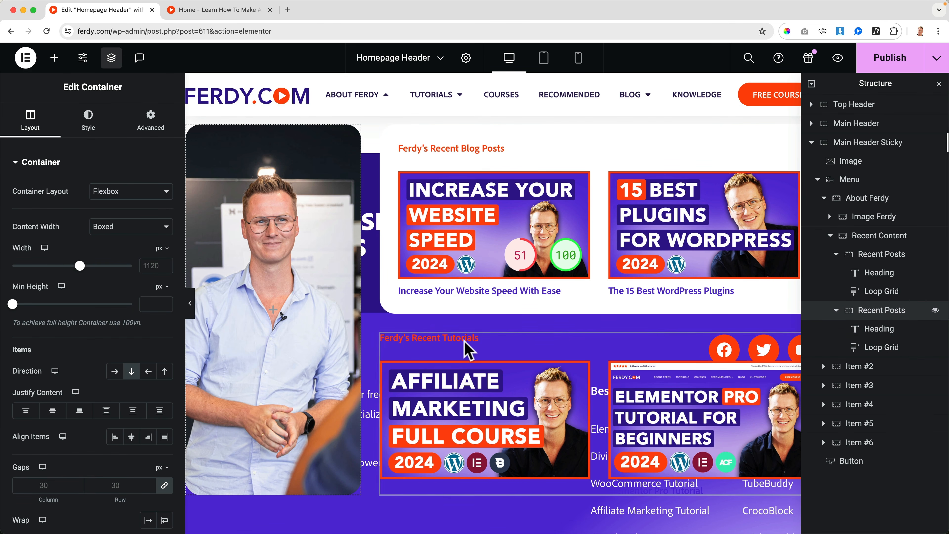
left_click(938, 83)
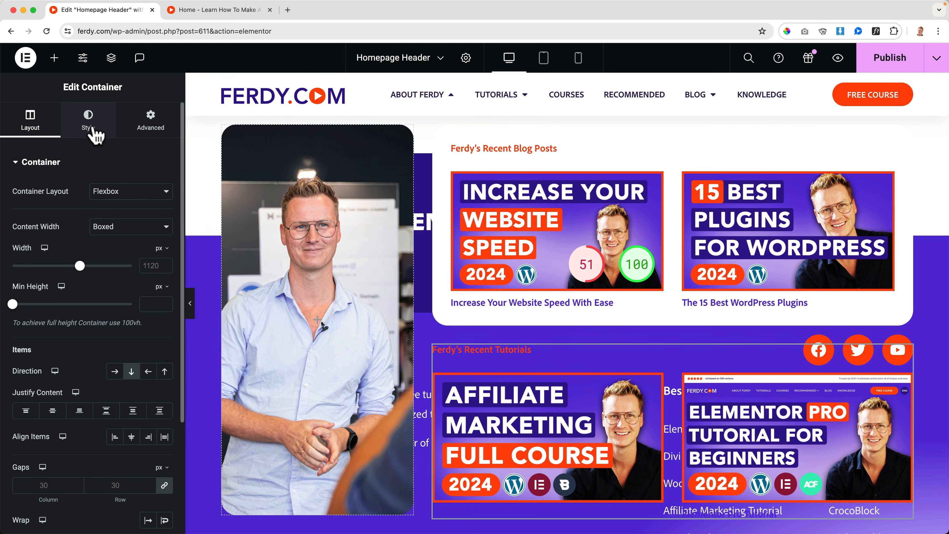
left_click(89, 126)
left_click(152, 249)
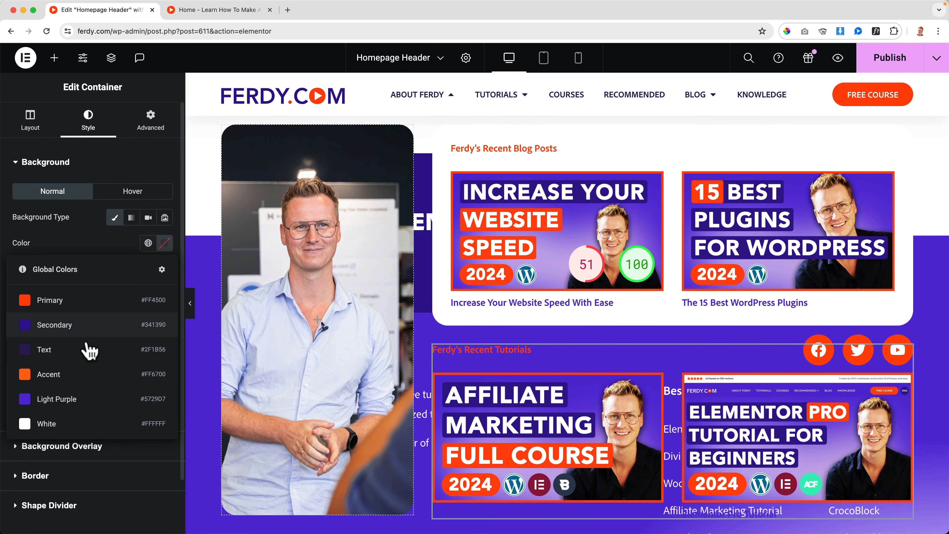
left_click(68, 423)
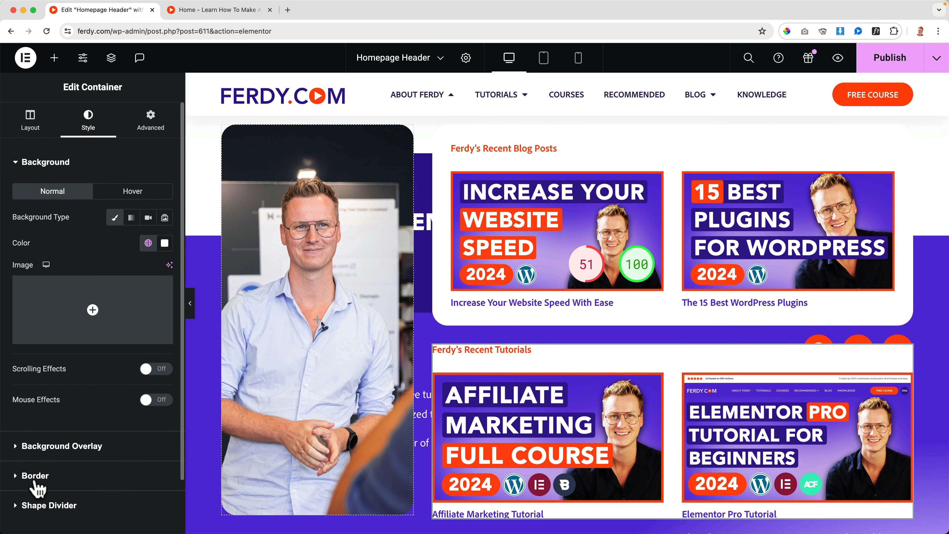
left_click(36, 476)
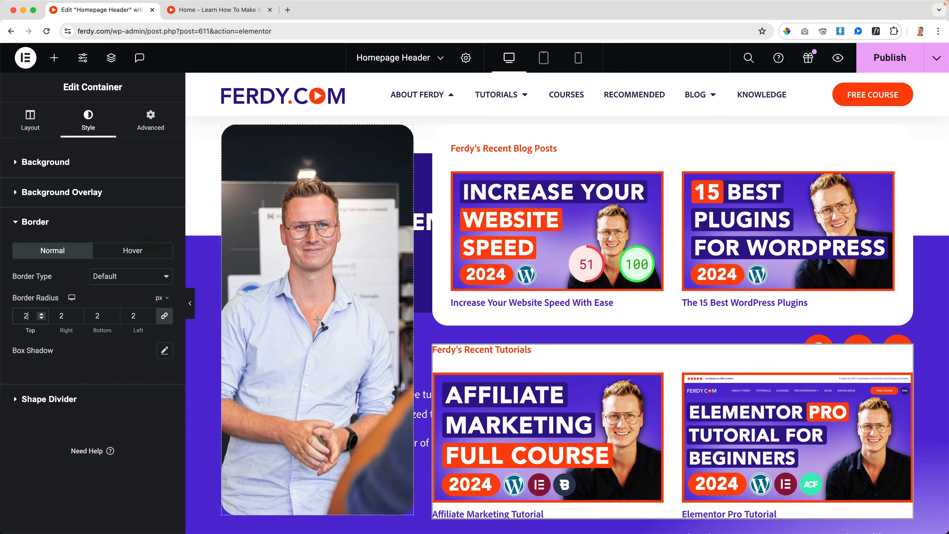
Set the recent tutorials container's padding to 30 px on all four sides and publish the Homepage Header
left_click(141, 131)
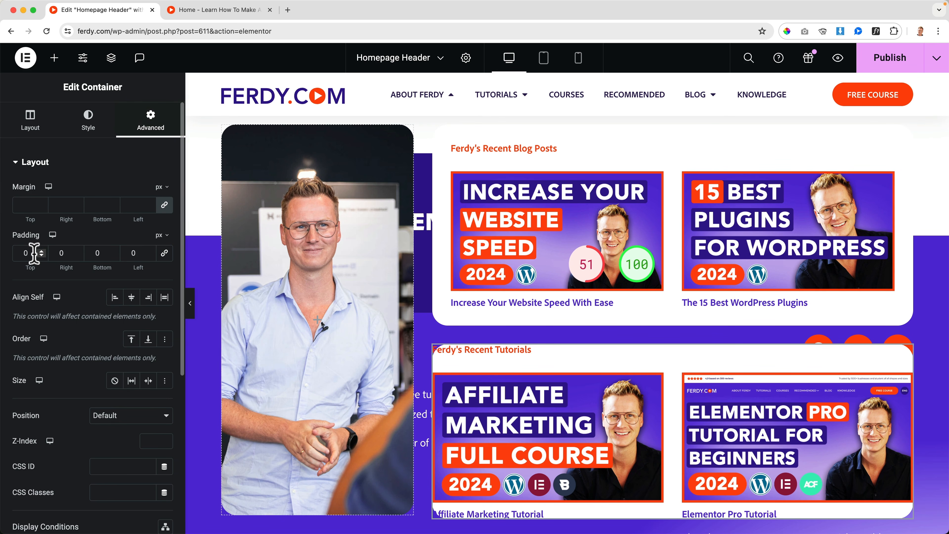
type("30")
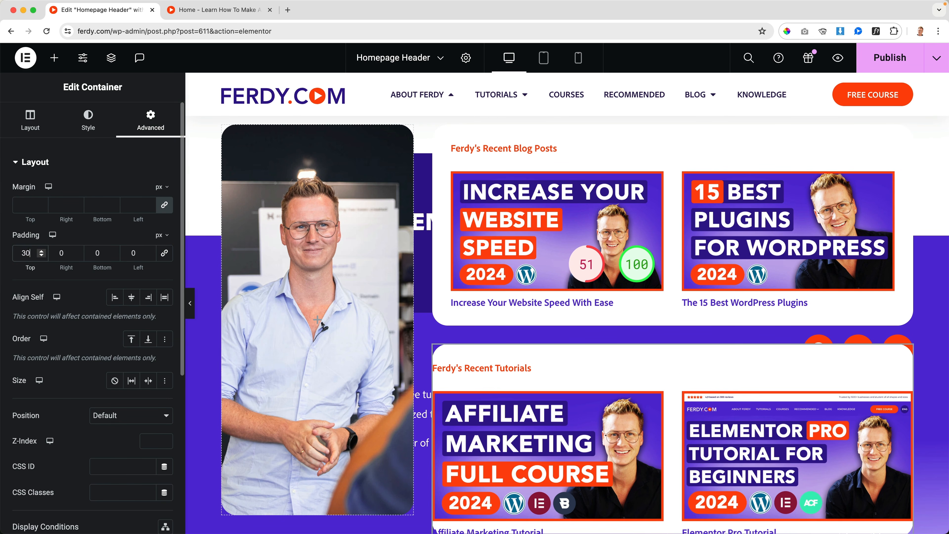
type("30")
key("Tab")
type("30")
key("Tab")
type("30")
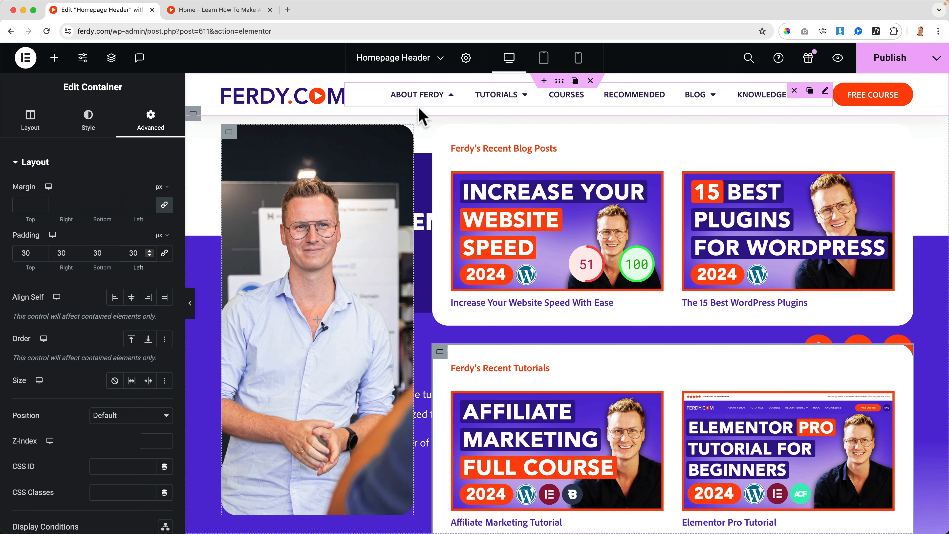
left_click(902, 59)
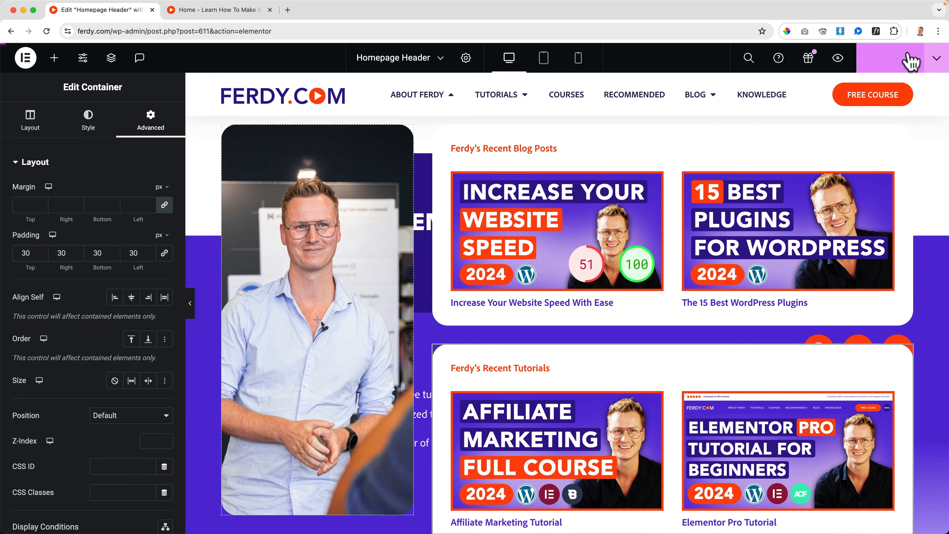
Open the live homepage and check the About Ferdy dropdown in the sticky header over different page sections
left_click(205, 13)
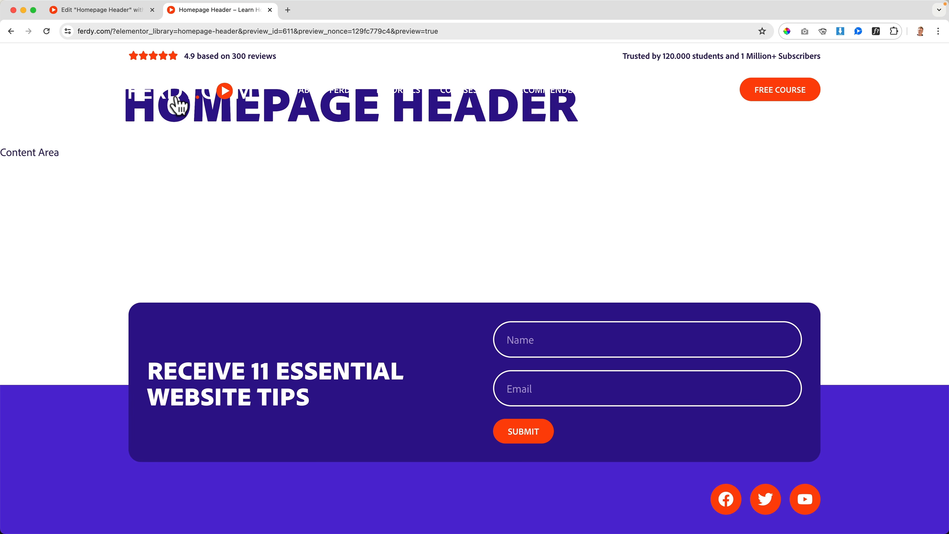
left_click(178, 106)
scroll(128, 149, "down", 10)
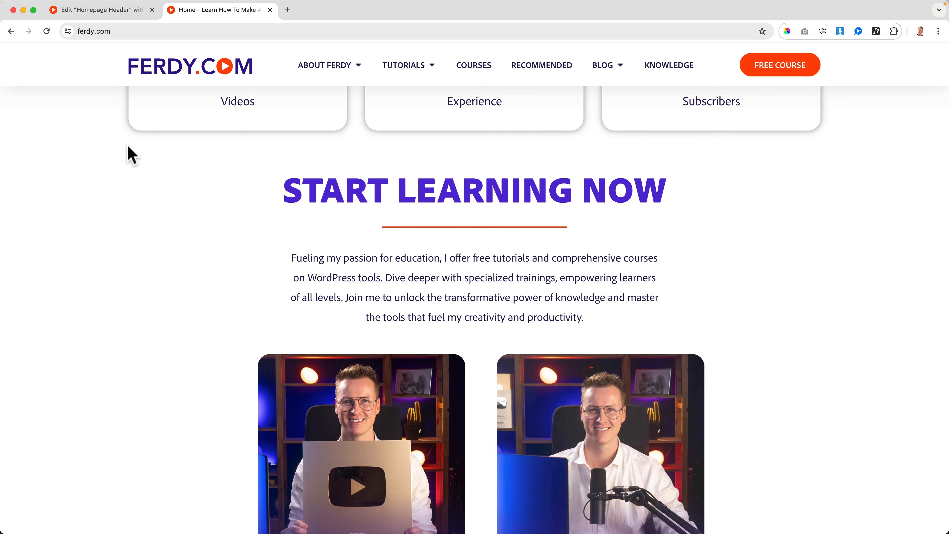
scroll(127, 145, "down", 5)
scroll(127, 147, "down", 10)
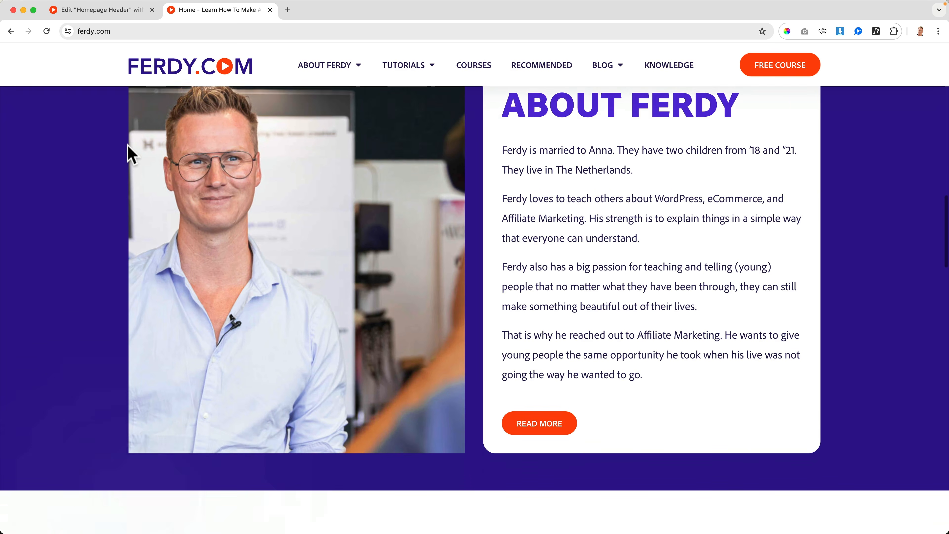
scroll(127, 146, "down", 3)
mouse_move(332, 66)
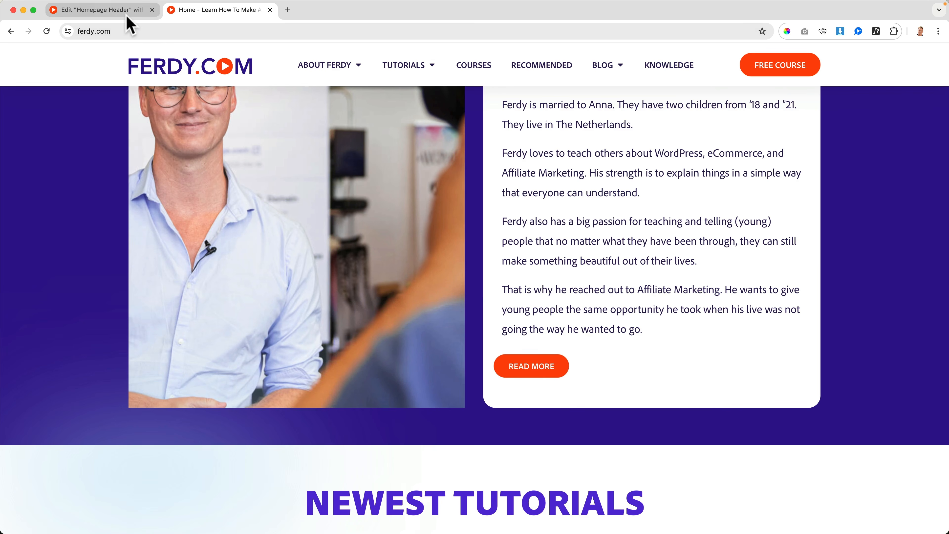
Back in the header editor, link the Mega Menu Loop template's featured image to the dynamic Post URL, and publish the template
left_click(125, 14)
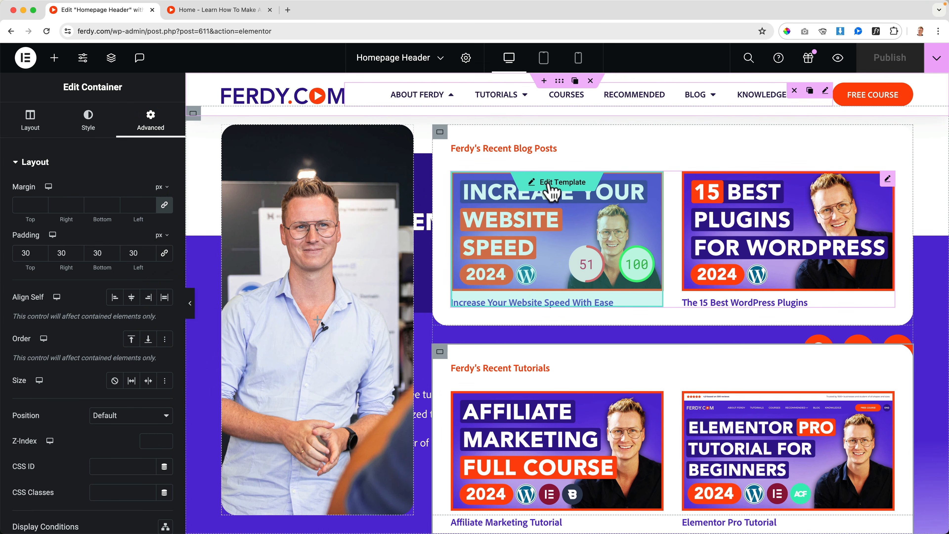
left_click(551, 184)
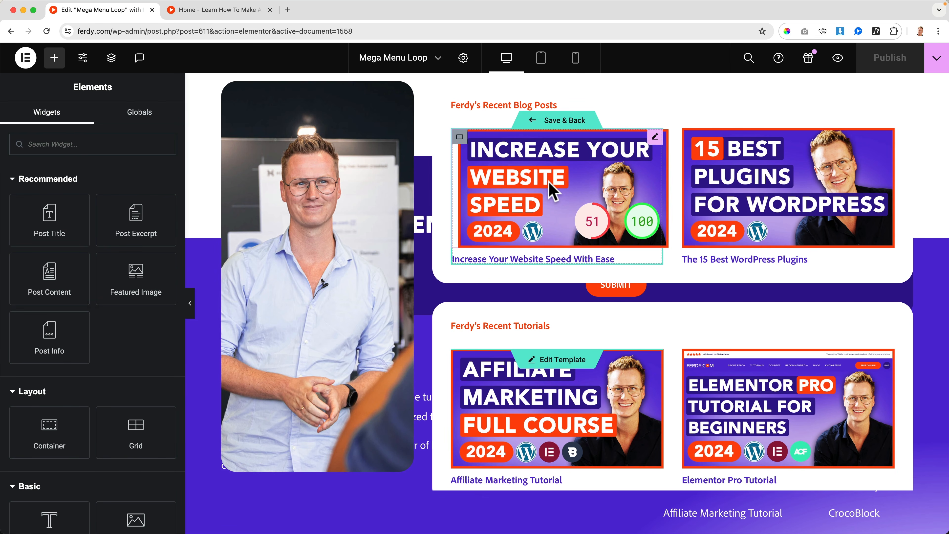
left_click(561, 186)
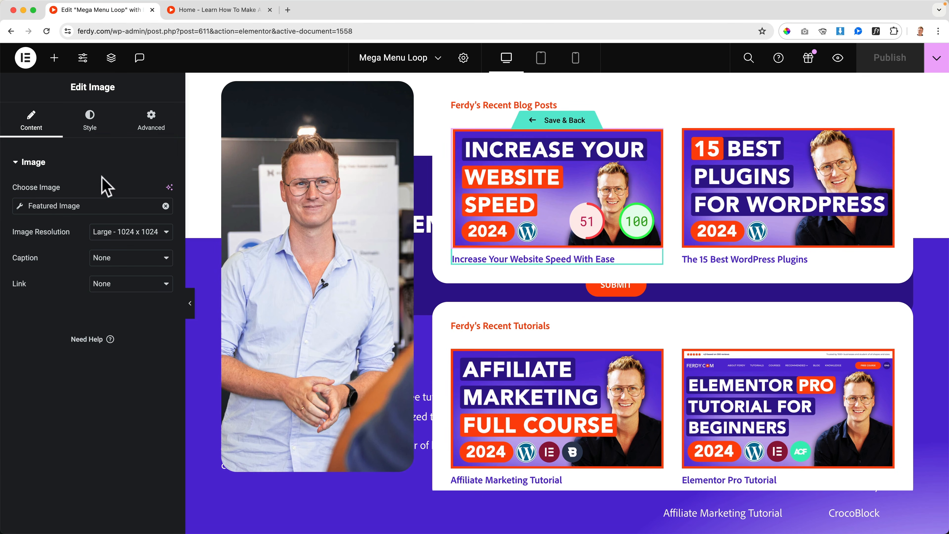
left_click(143, 293)
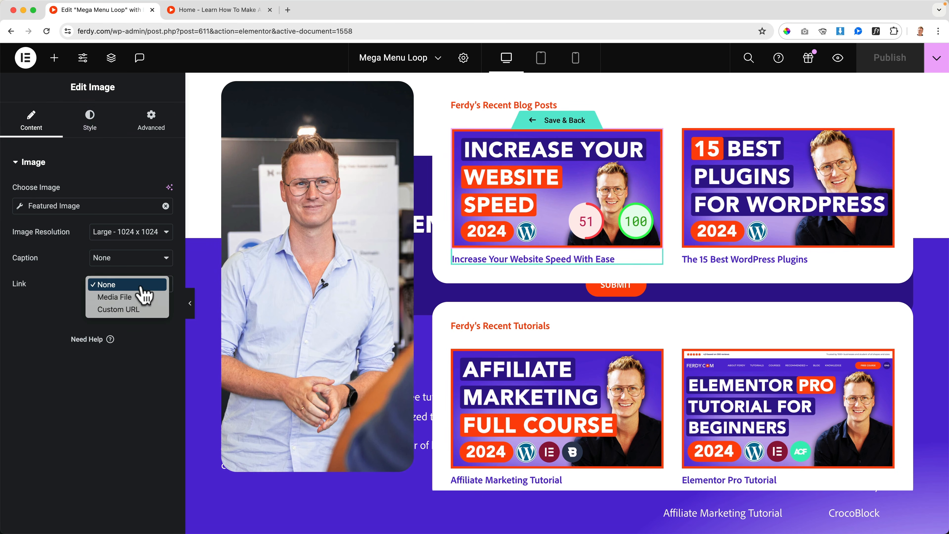
left_click(131, 315)
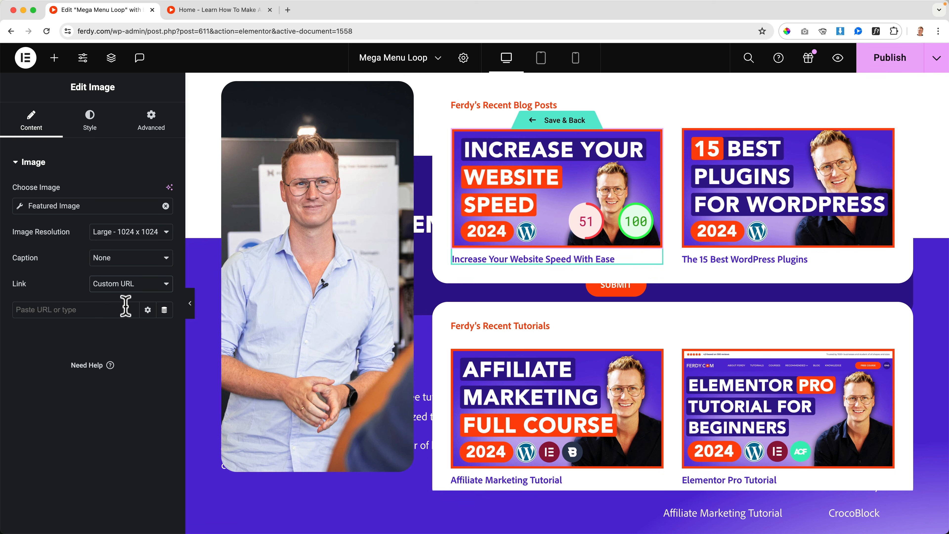
left_click(164, 310)
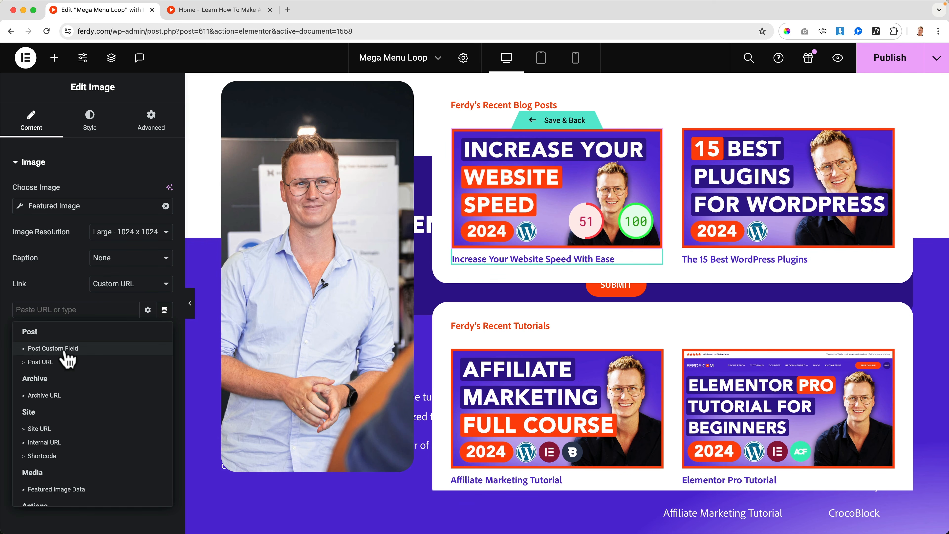
left_click(54, 361)
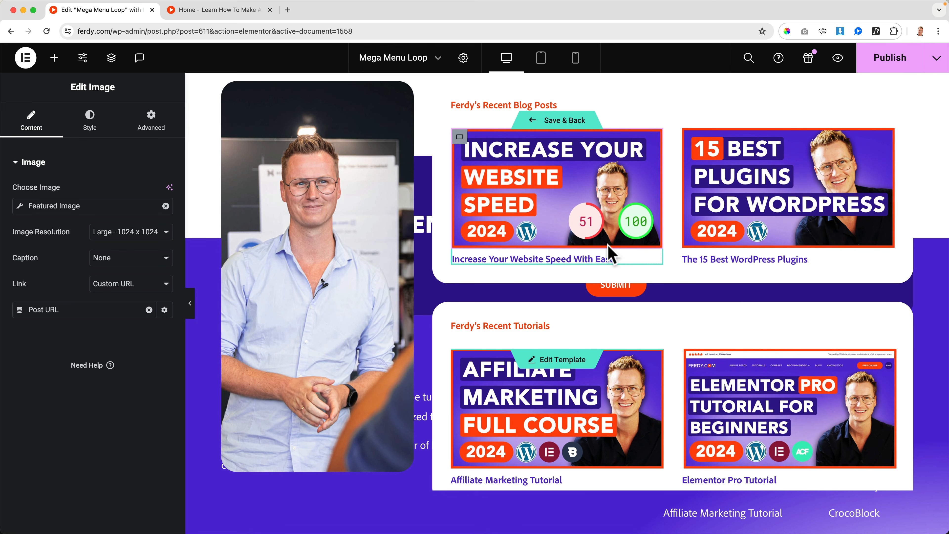
left_click(883, 66)
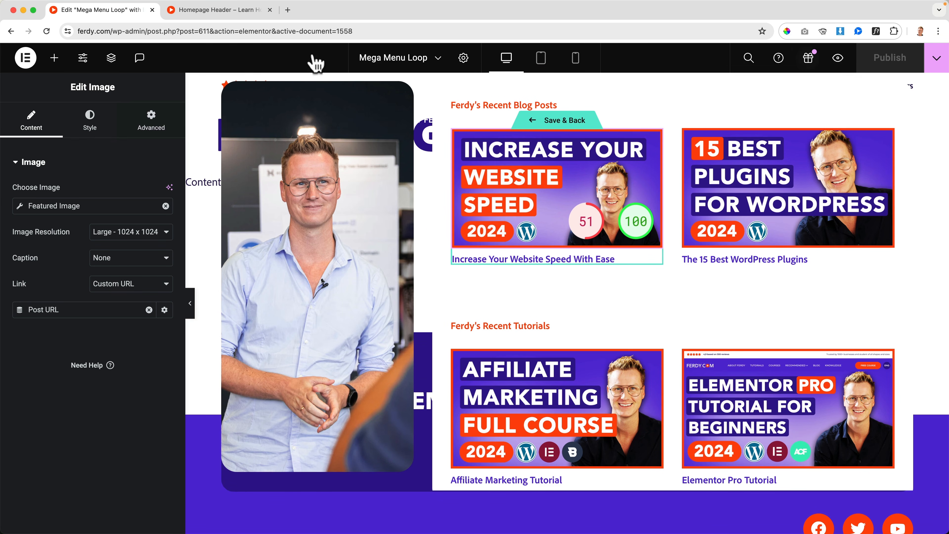
left_click(555, 122)
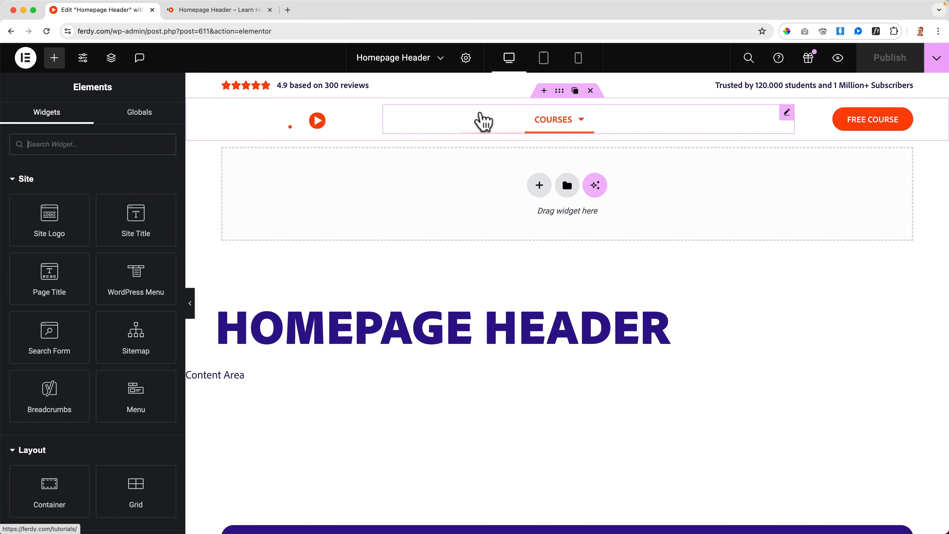
Set the background of the About Ferdy dropdown's outer container to the global Text colour
scroll(436, 144, "down", 10)
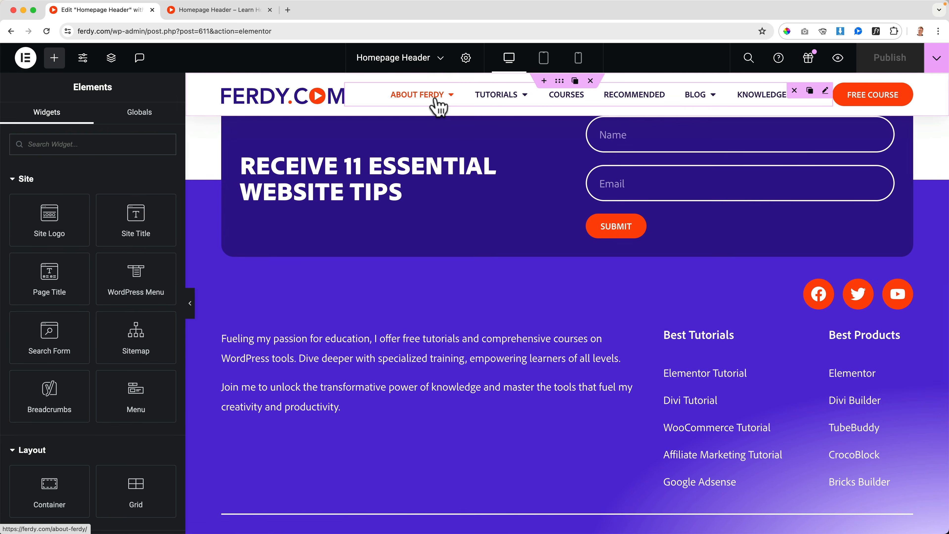
left_click(435, 99)
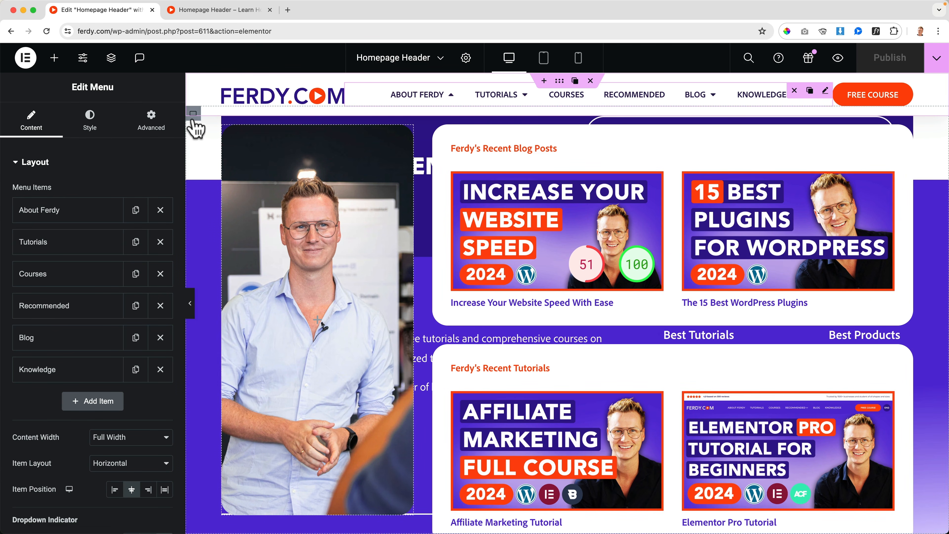
left_click(192, 114)
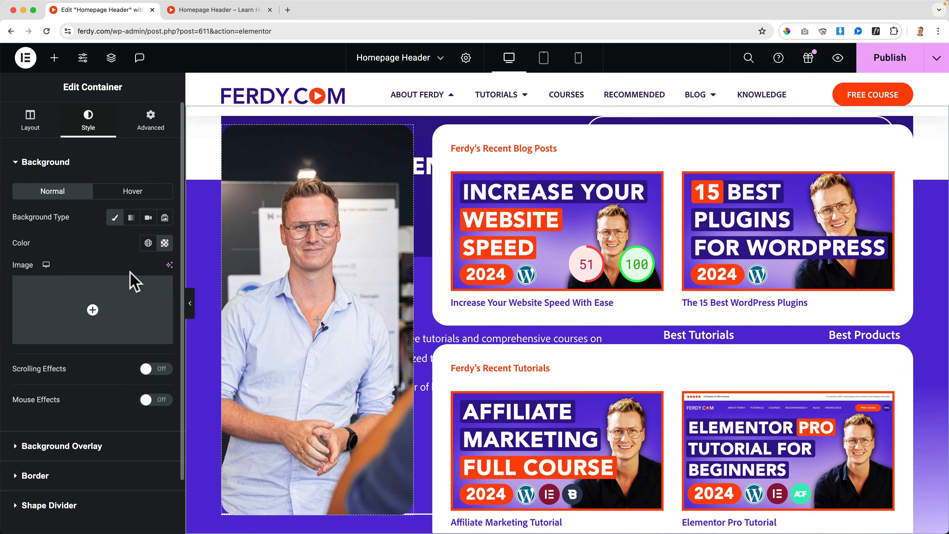
left_click(166, 243)
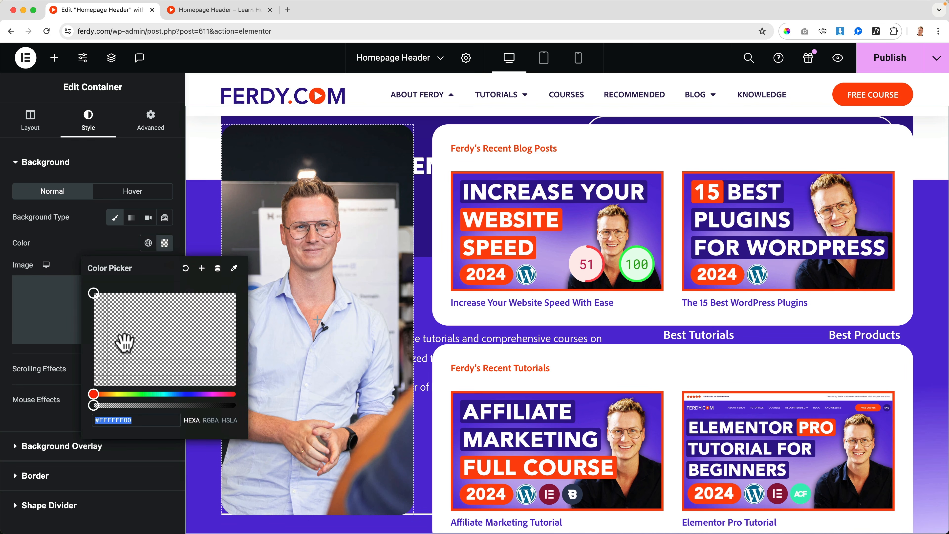
left_click(148, 243)
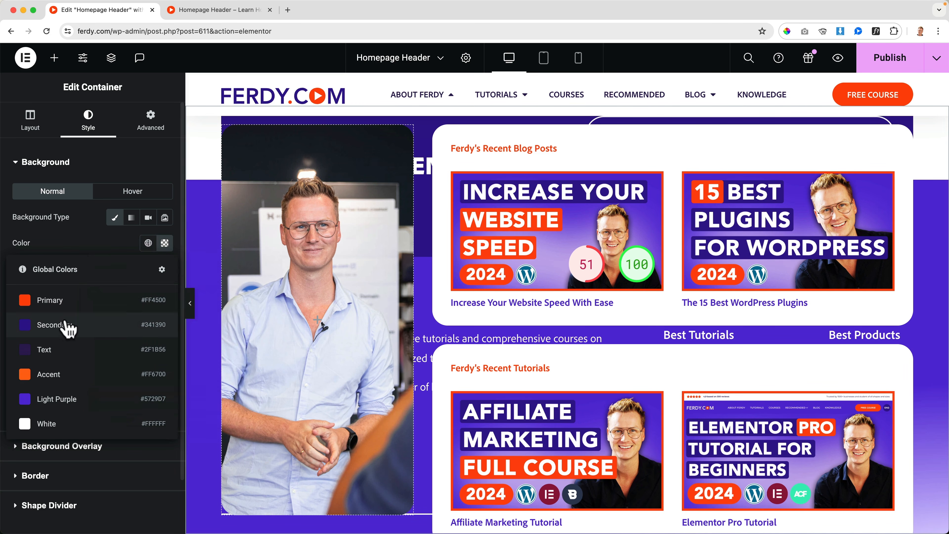
left_click(61, 355)
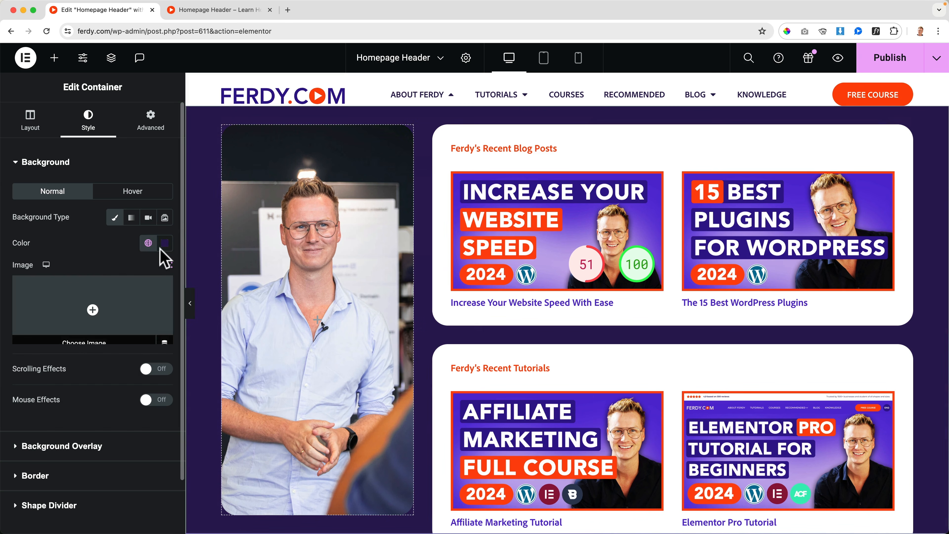
Make the dropdown container's background semi-transparent with colour #2F1B568A and publish the Homepage Header
left_click(164, 243)
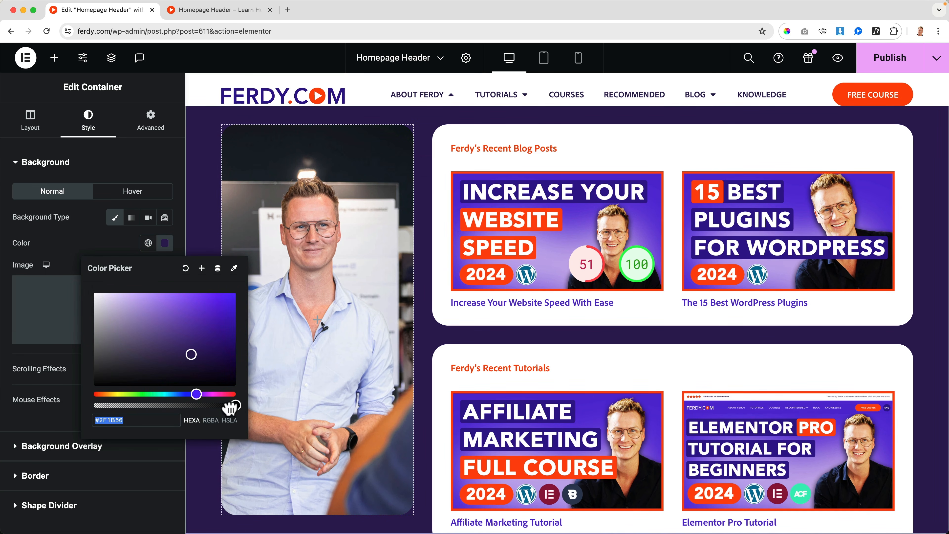
left_click_drag(230, 407, 164, 407)
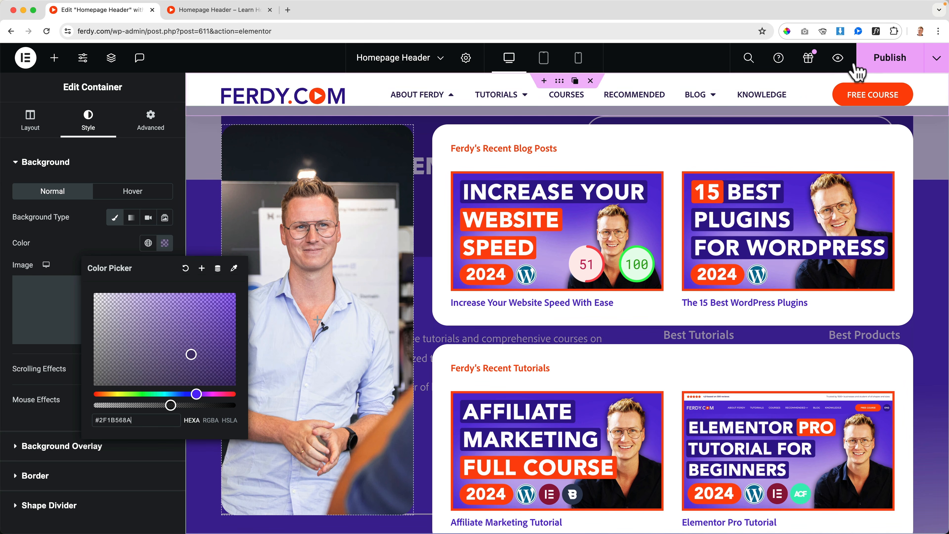
left_click(870, 60)
Open the live homepage and check the About Ferdy dropdown's background from the sticky header over the page content
left_click(215, 10)
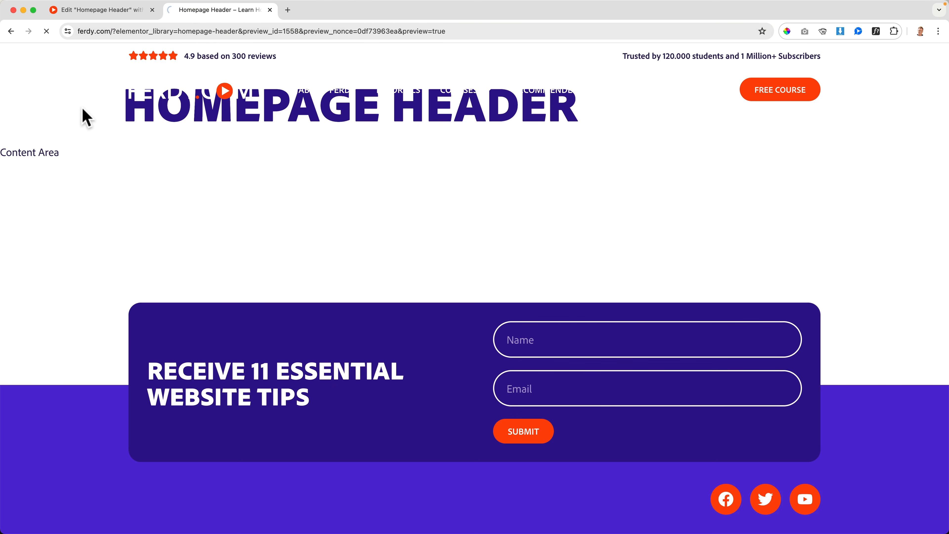
left_click(179, 100)
scroll(149, 183, "down", 7)
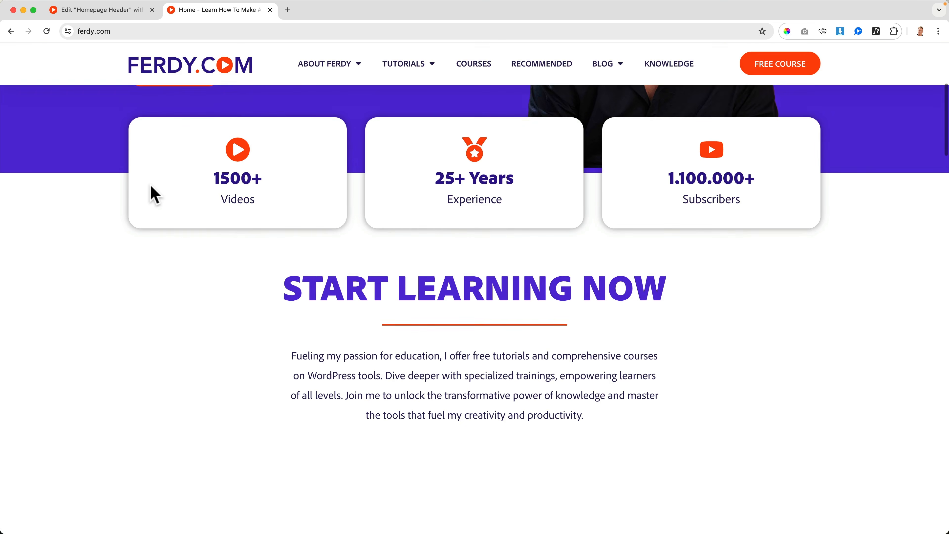
mouse_move(332, 79)
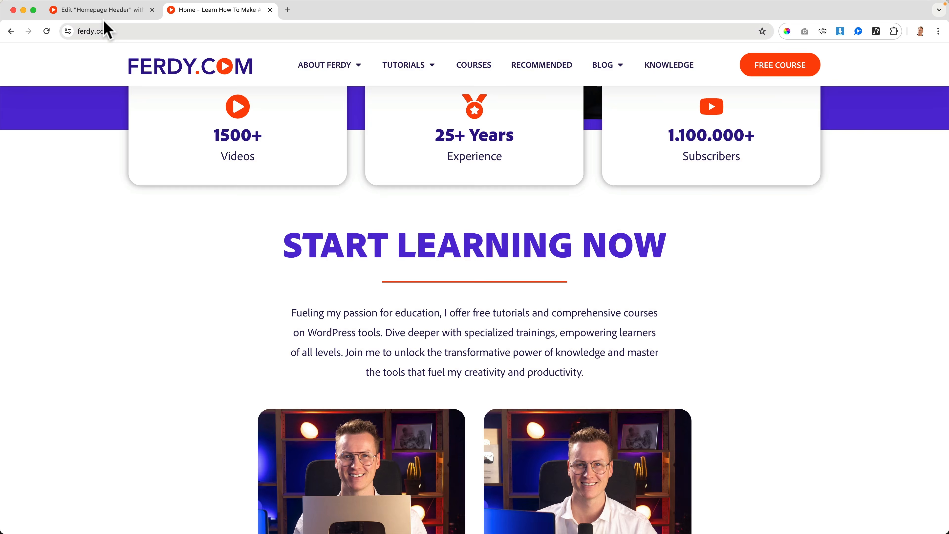
Set the header menu's distance from its dropdown content to 16 px
left_click(104, 15)
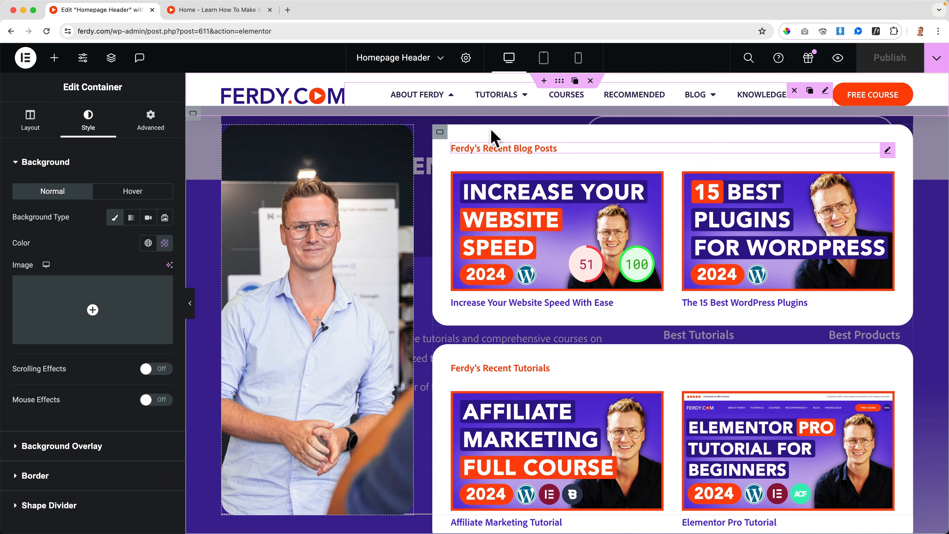
left_click(443, 94)
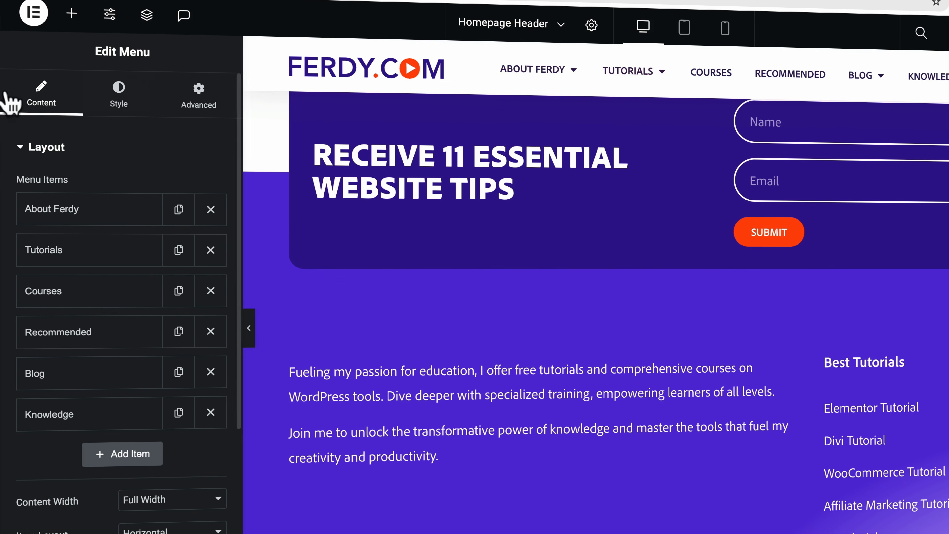
left_click(120, 98)
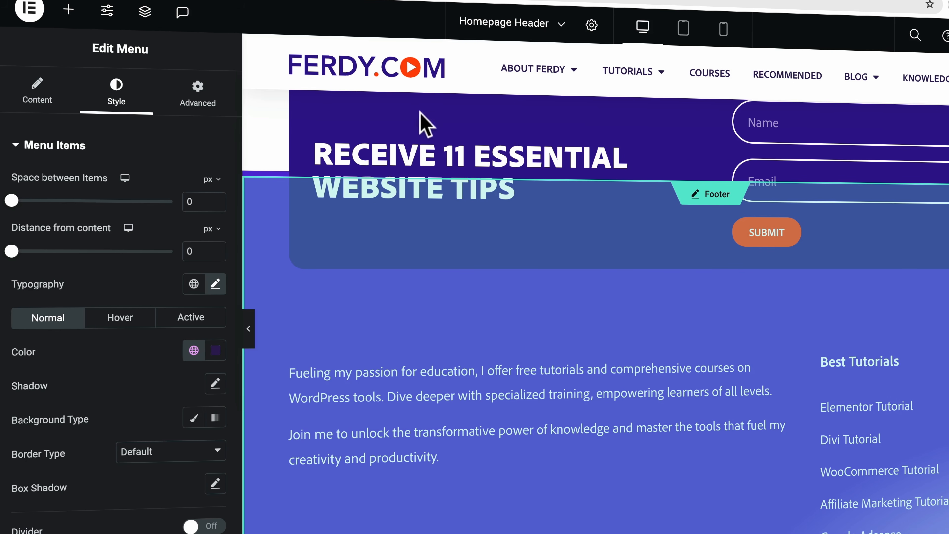
left_click(565, 86)
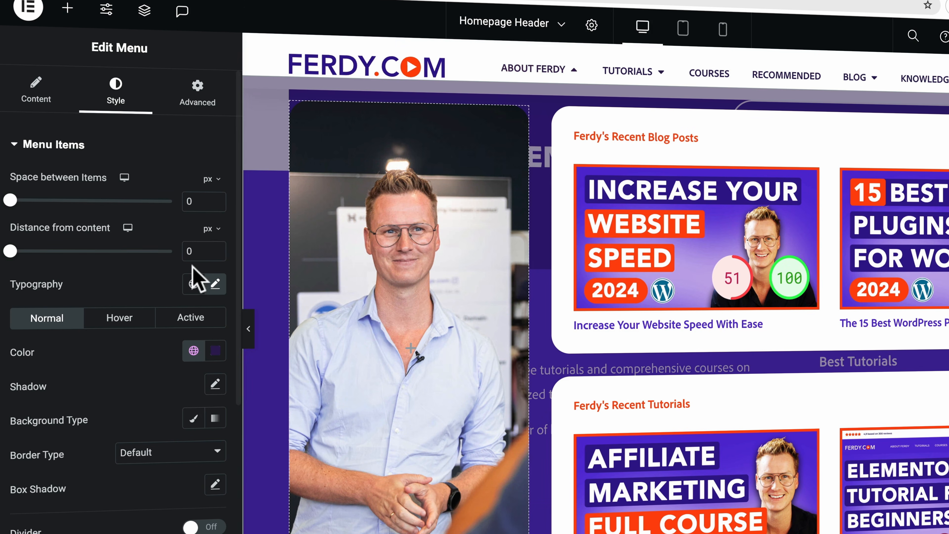
left_click(190, 250)
type("9")
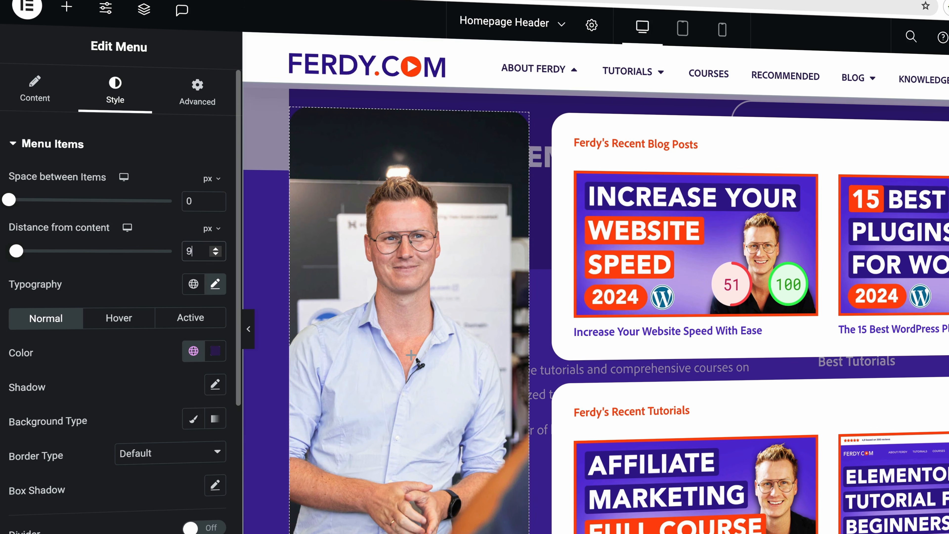
key("Up")
key("Up")
key("Up")
key("Up")
key("Up")
key("Up")
key("Up")
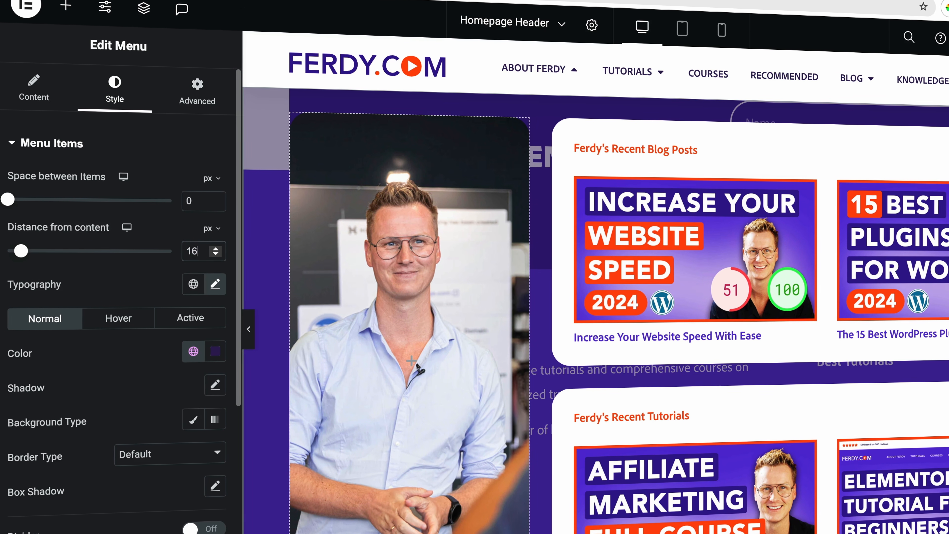
key("Up")
key("Down")
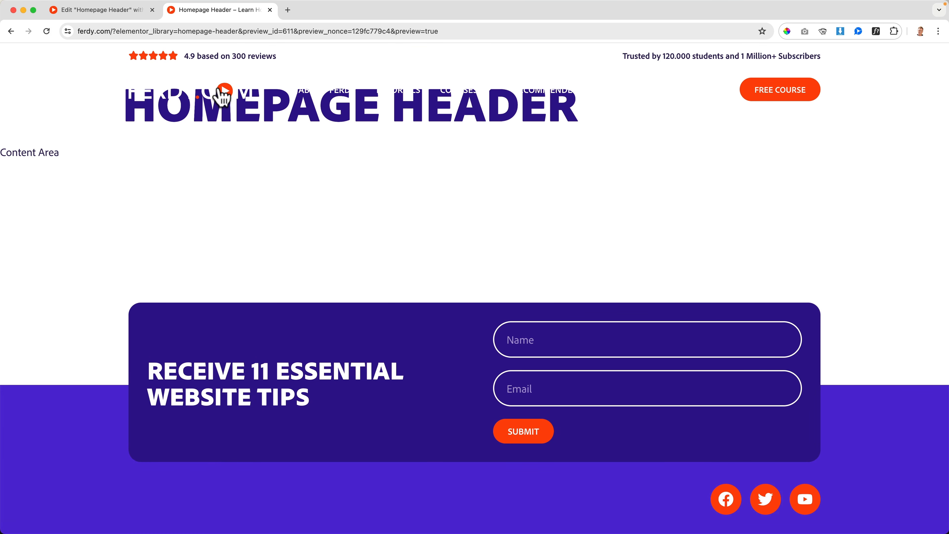
Open the live homepage from the header preview and check the About Ferdy dropdown's spacing below the sticky header
left_click(223, 96)
scroll(161, 187, "down", 6)
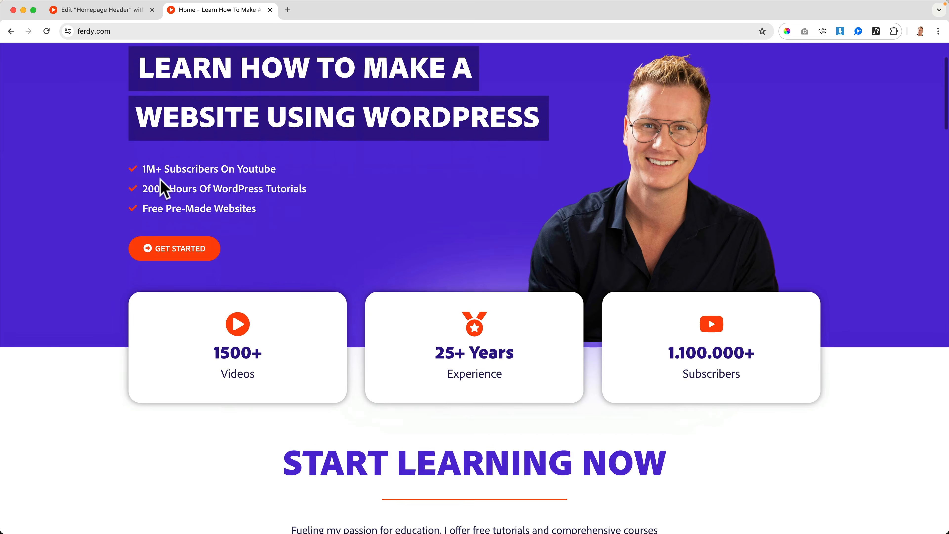
scroll(165, 188, "down", 1)
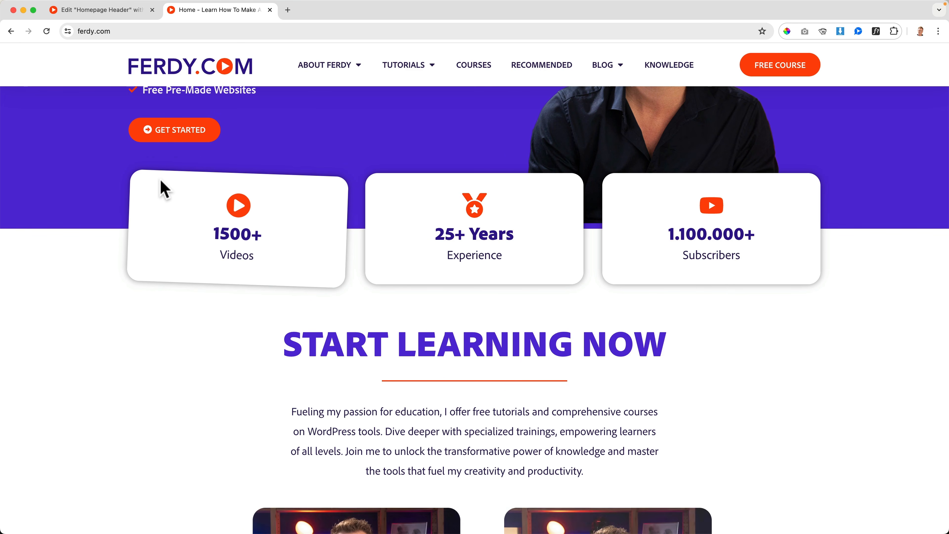
mouse_move(330, 76)
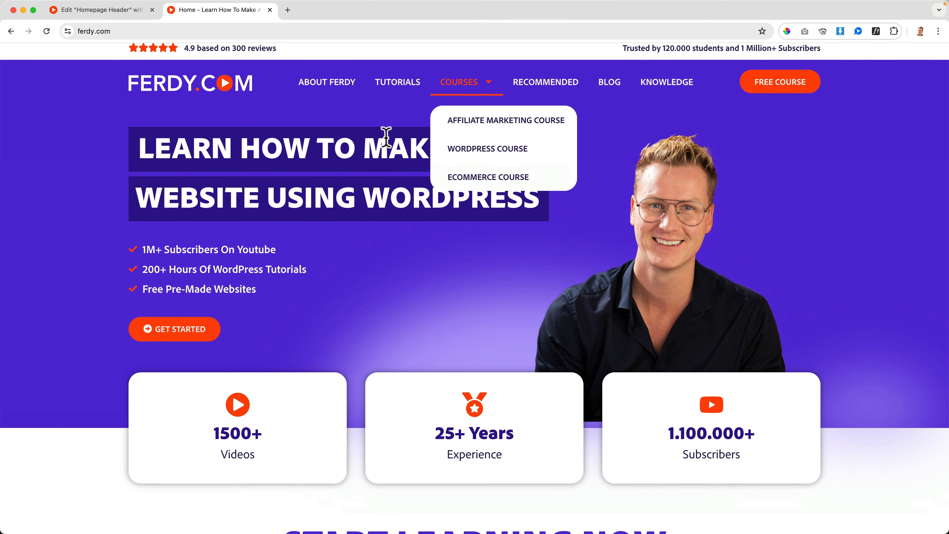
Back in the header editor, turn on dropdown content for the Courses menu item
left_click(99, 10)
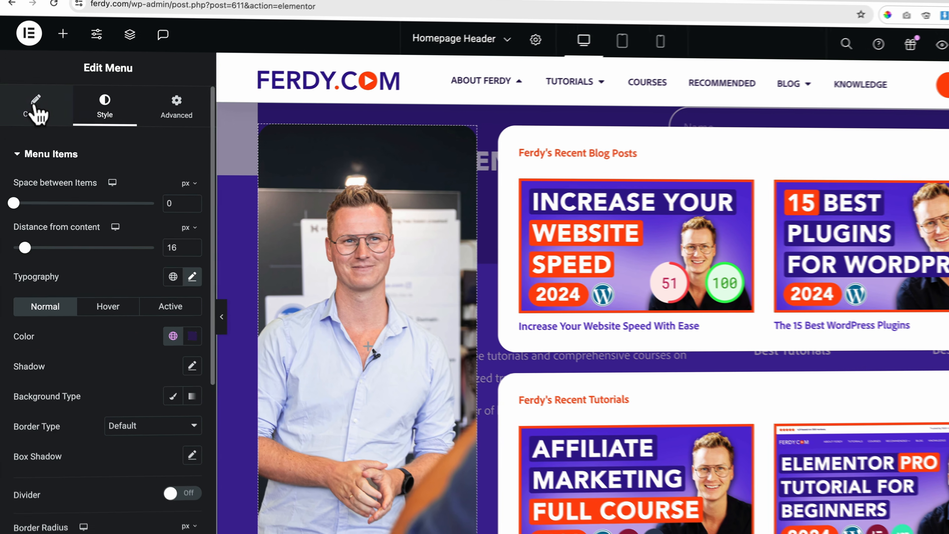
left_click(31, 118)
left_click(79, 299)
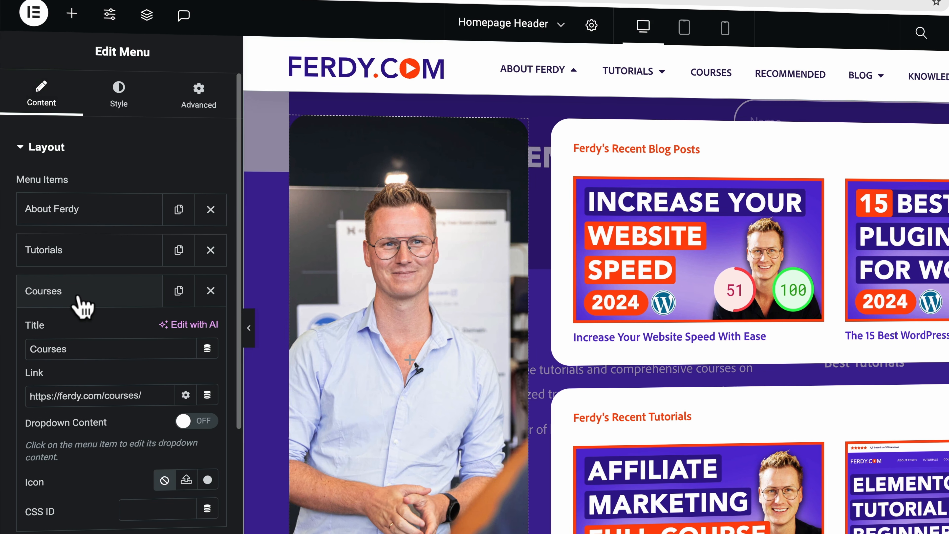
left_click(204, 421)
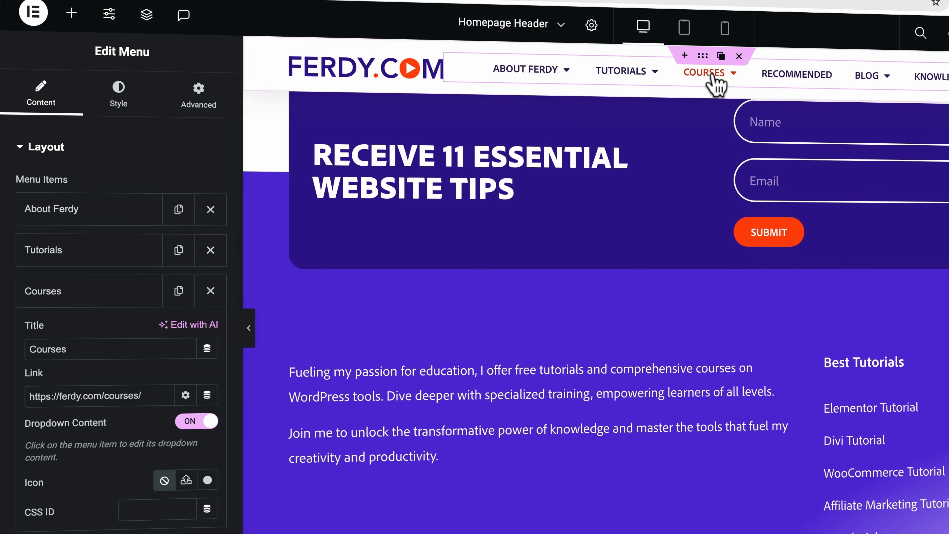
Add a flexbox container to the empty Courses dropdown and place an Icon List widget inside it
left_click(712, 76)
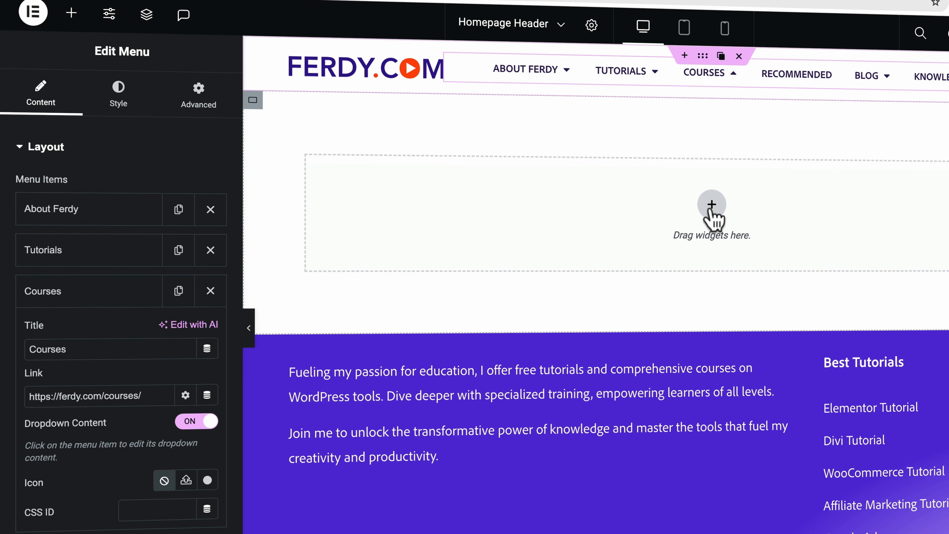
left_click(712, 205)
left_click(514, 237)
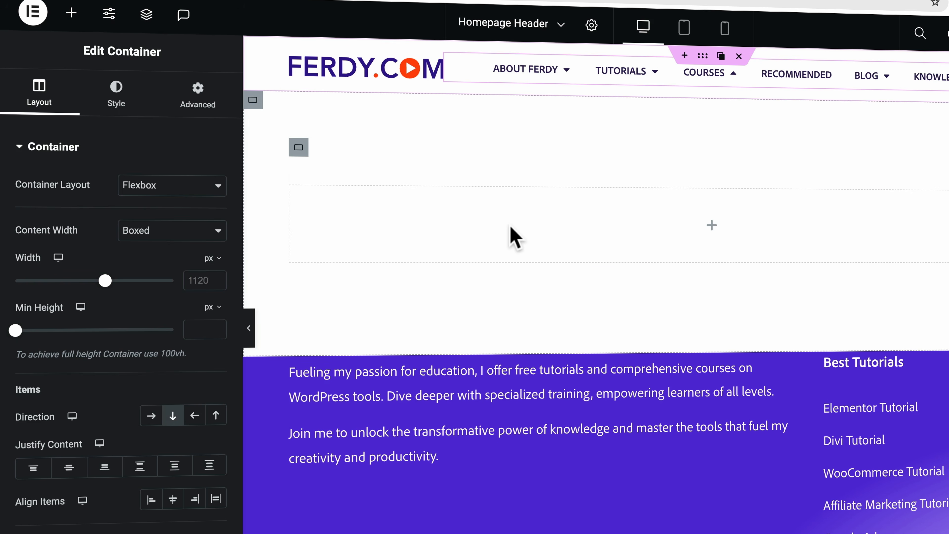
left_click(711, 225)
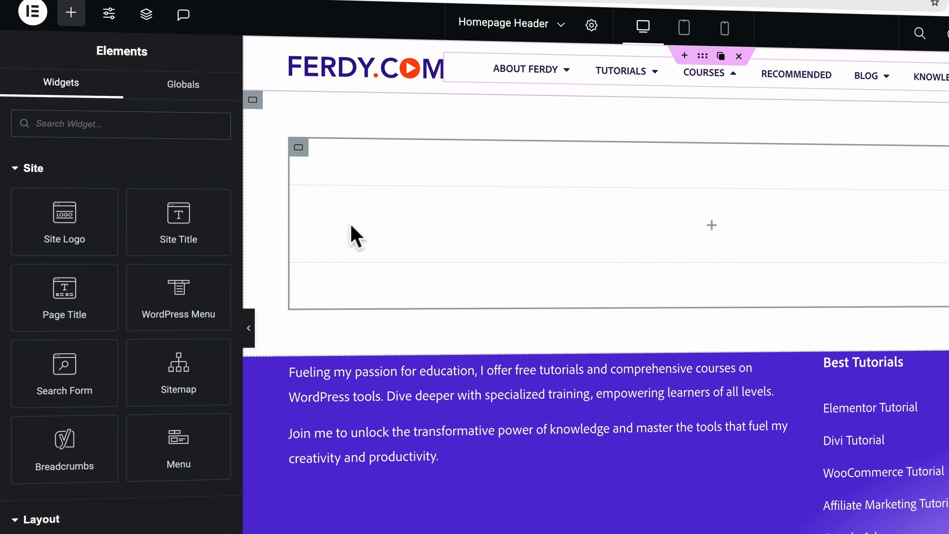
type("list")
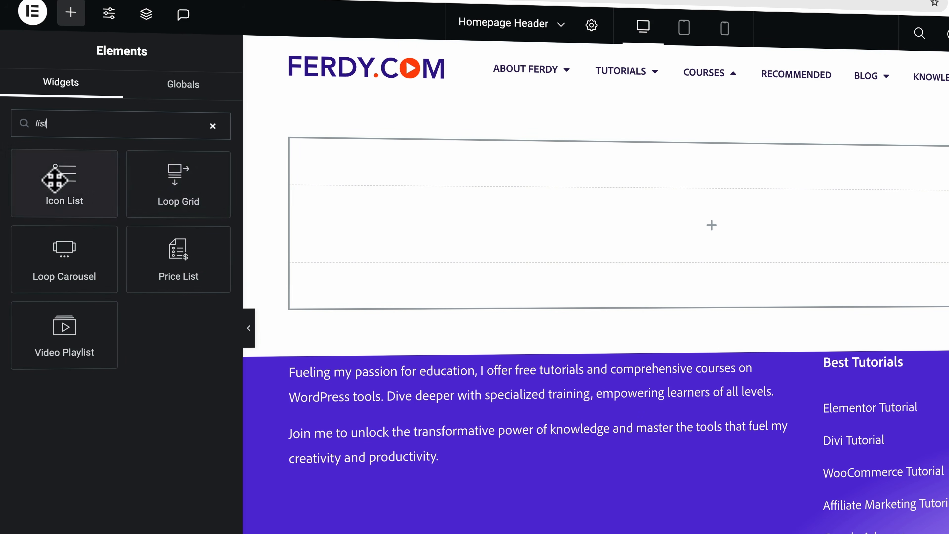
left_click_drag(65, 183, 645, 239)
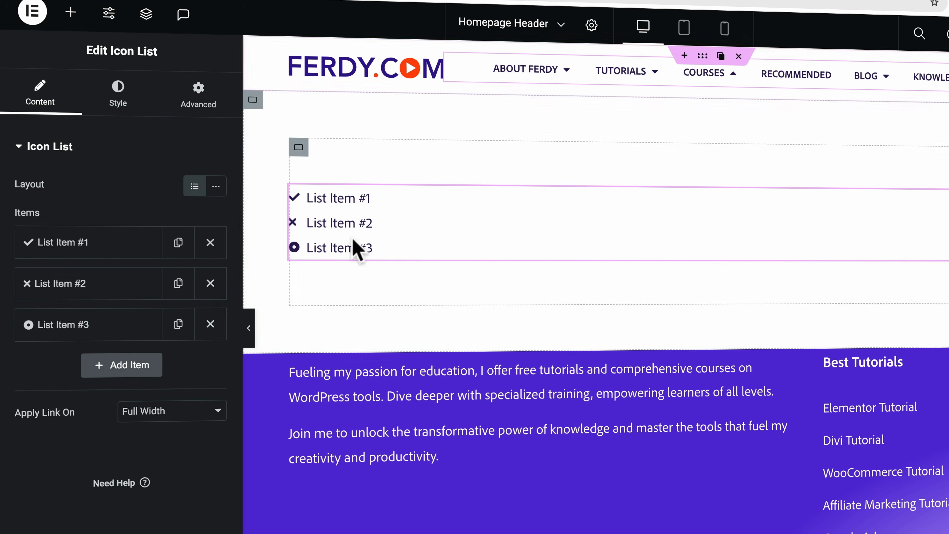
Change the first list item's text to "Affiliate Marketing Course" and delete the other two items
left_click(132, 254)
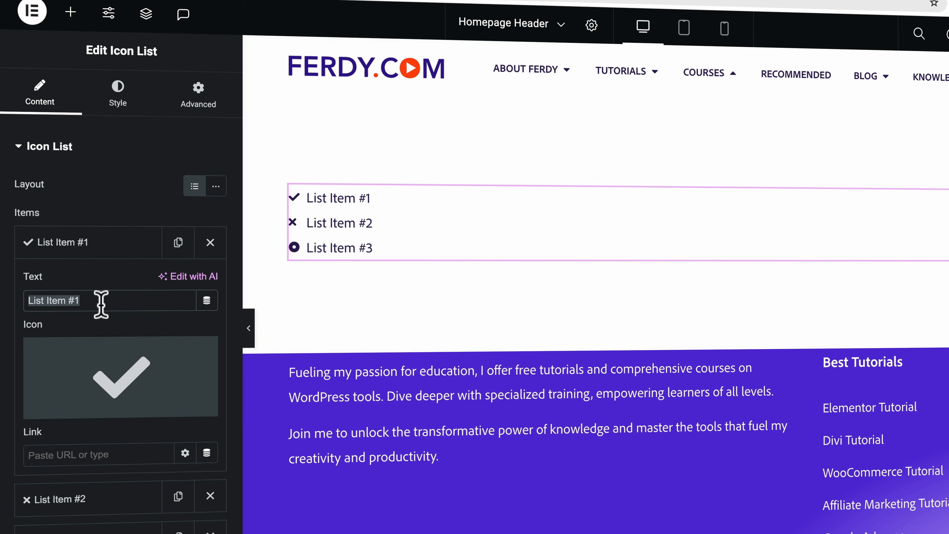
type("Affiliate Marketing Course")
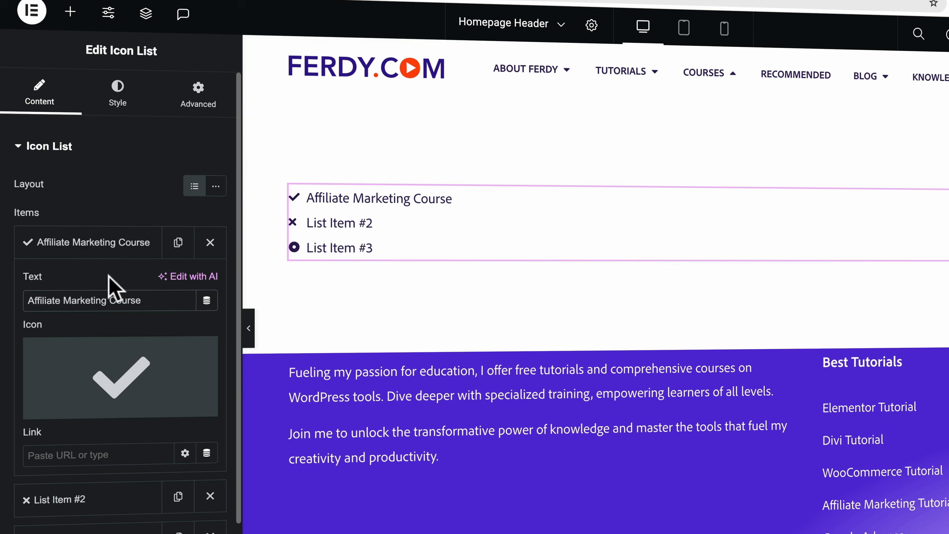
left_click(117, 247)
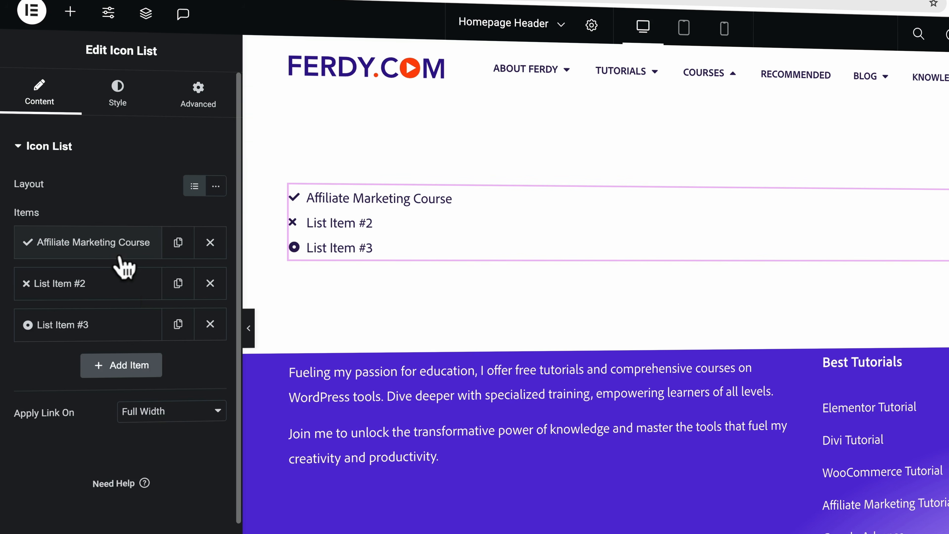
left_click(210, 282)
left_click(210, 282)
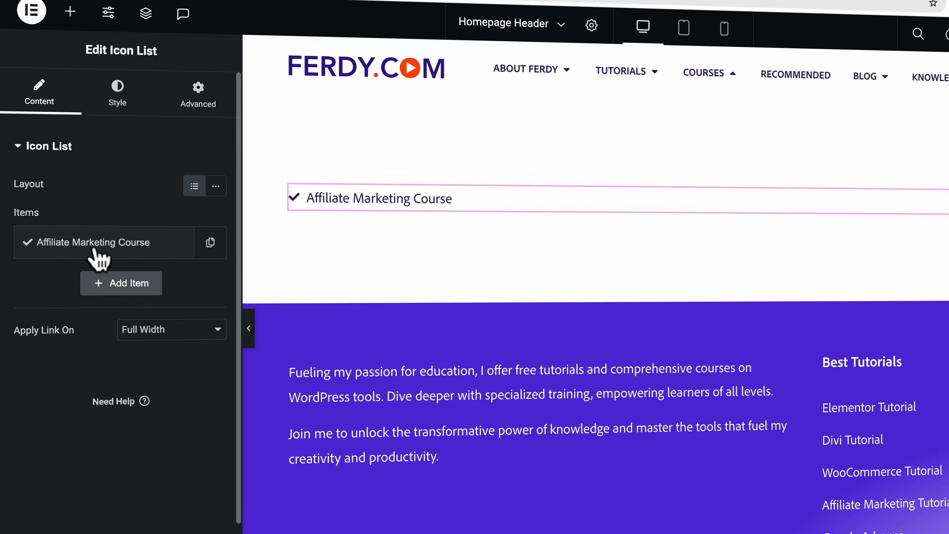
Remove the check icon from the Affiliate Marketing Course list item
left_click(103, 241)
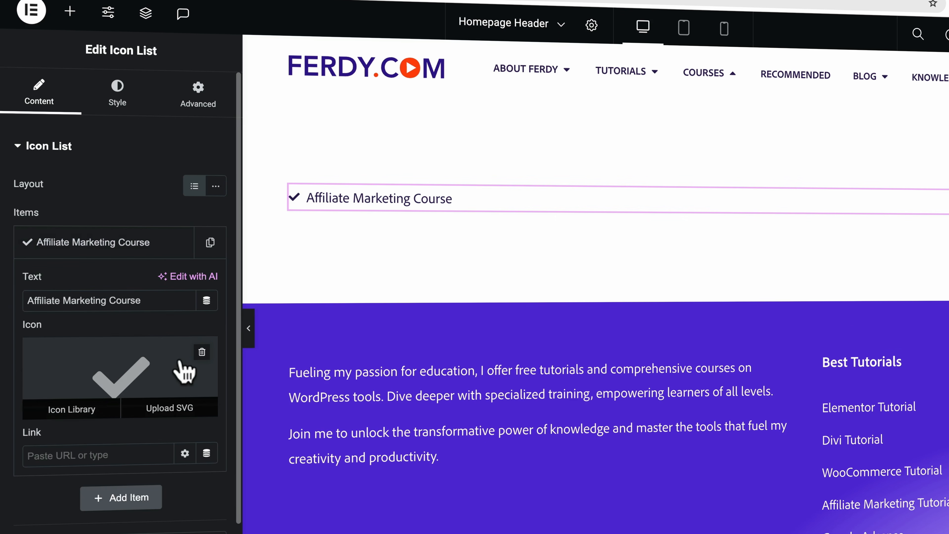
left_click(200, 352)
left_click(118, 247)
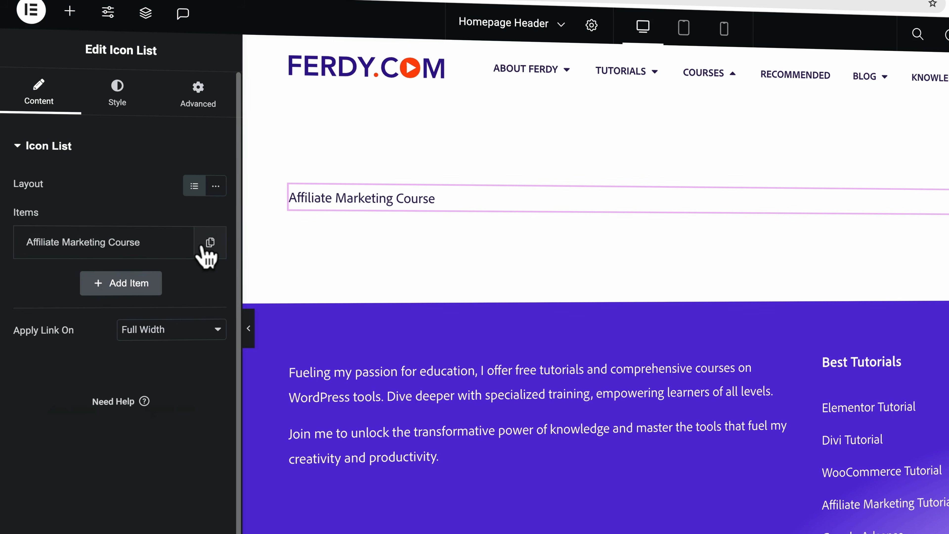
Duplicate the Affiliate Marketing Course list item and change the copy's text to "WordPress Course"
left_click(208, 245)
left_click(114, 286)
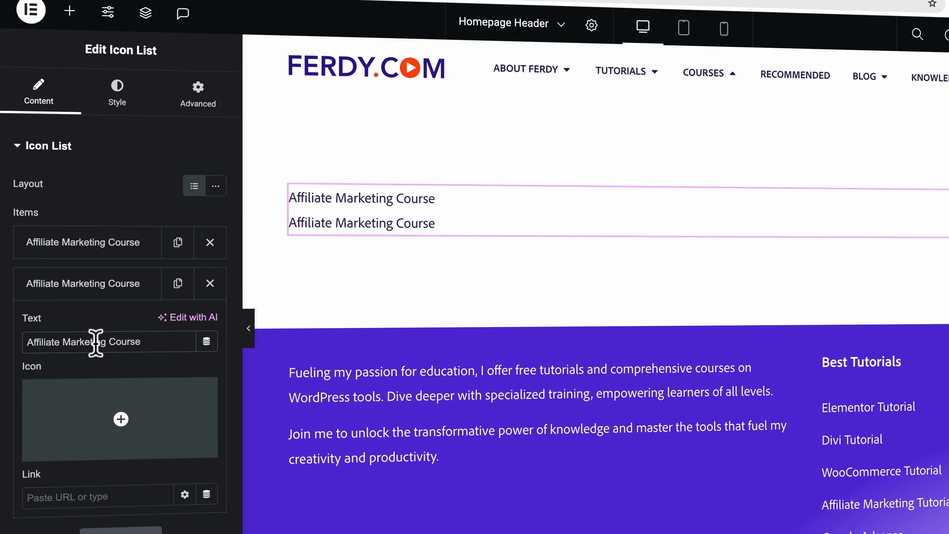
type("WordPress")
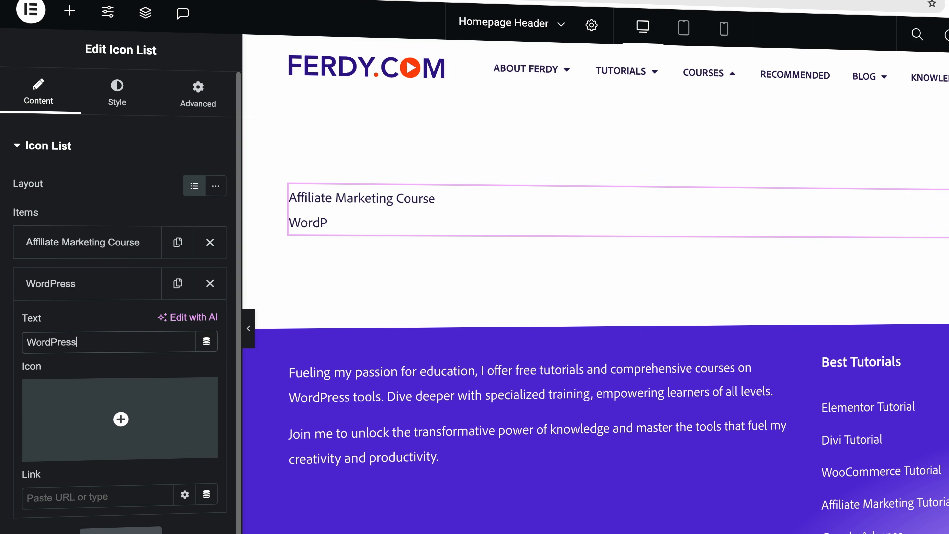
left_click(80, 287)
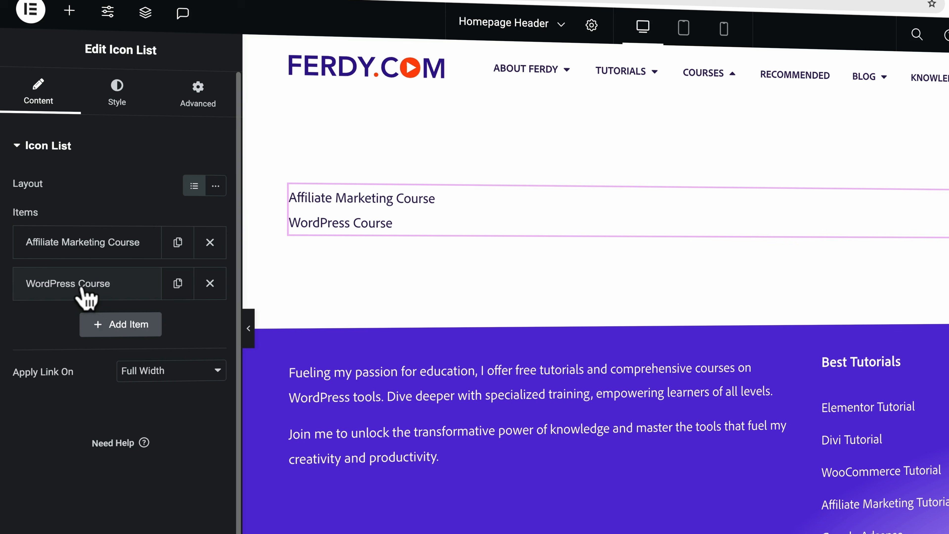
Duplicate the WordPress Course list item and change the copy's text to "Ecommerce Course"
left_click(181, 296)
left_click(112, 329)
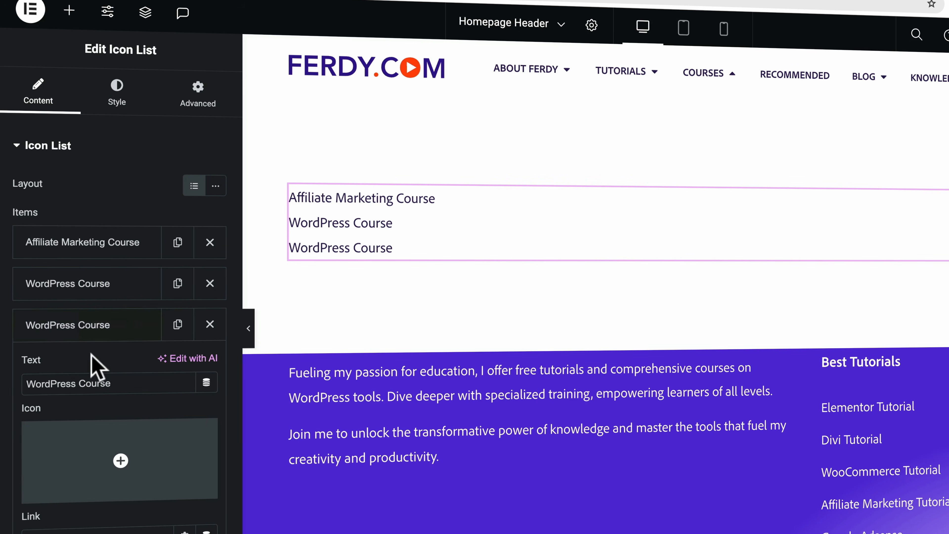
type("Ecommerc")
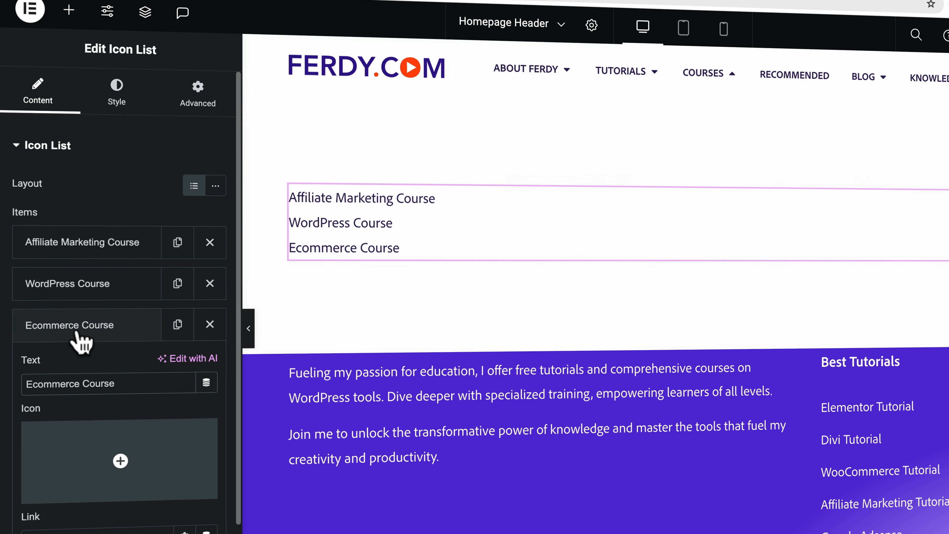
left_click(78, 333)
Link the Affiliate Marketing Course list item to the Affiliate Marketing Course page
left_click(43, 245)
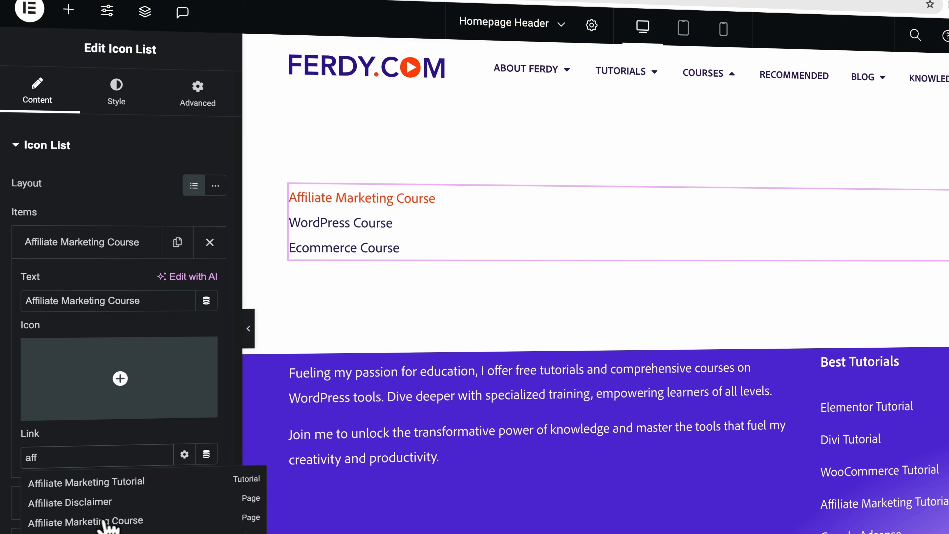
left_click(108, 524)
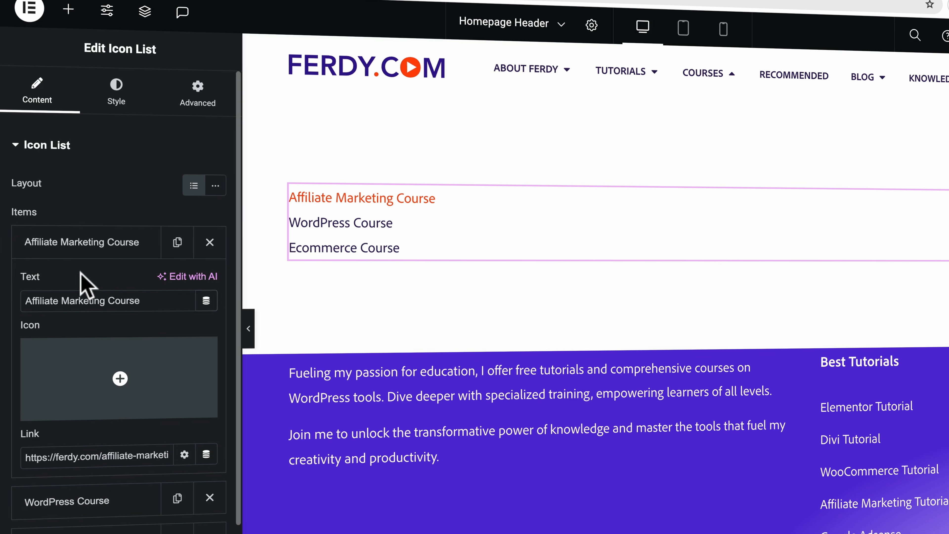
left_click(72, 248)
Link the WordPress Course and Ecommerce Course list items to their matching course pages
left_click(73, 283)
mouse_move(73, 450)
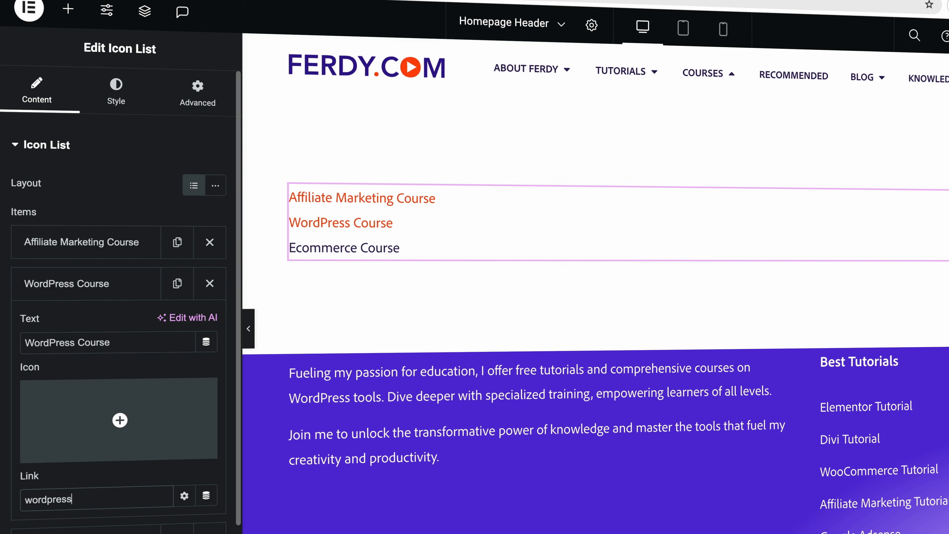
left_click(80, 520)
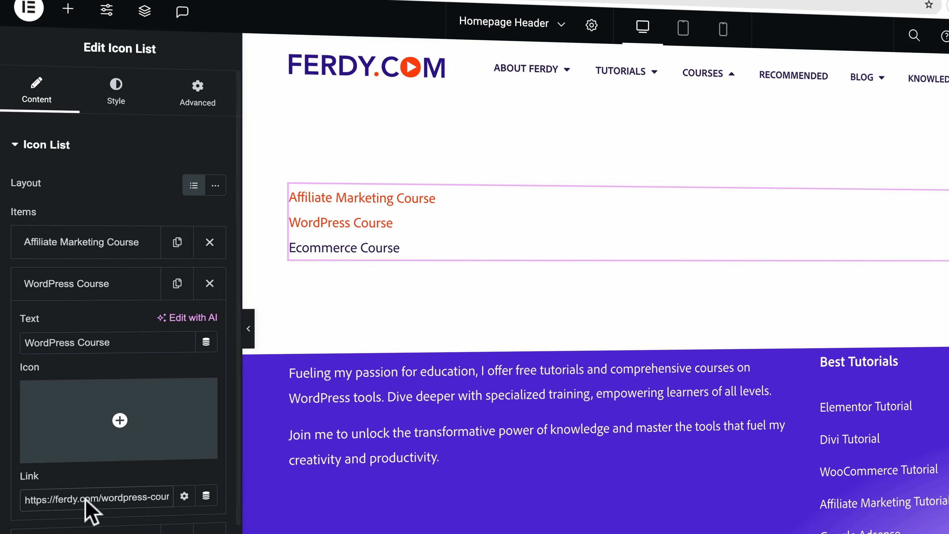
left_click(77, 296)
left_click(79, 325)
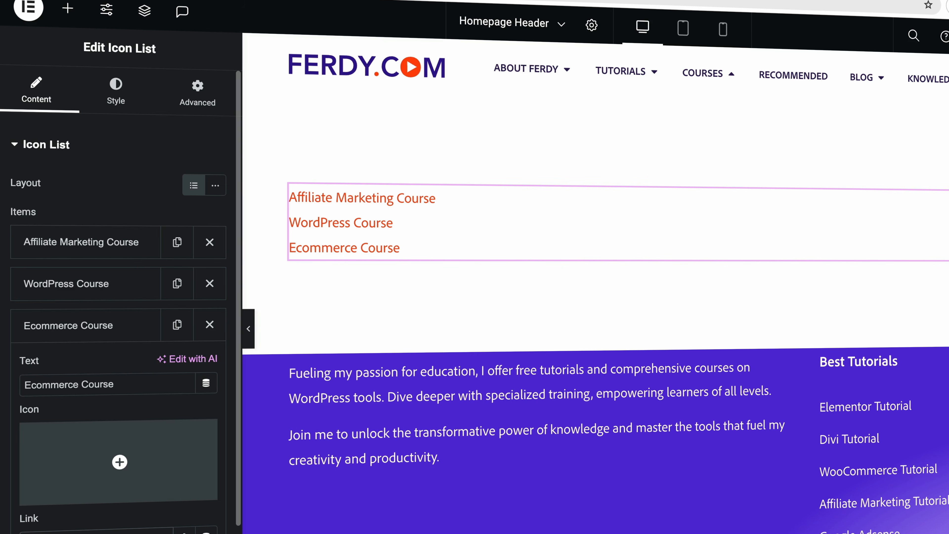
left_click(79, 326)
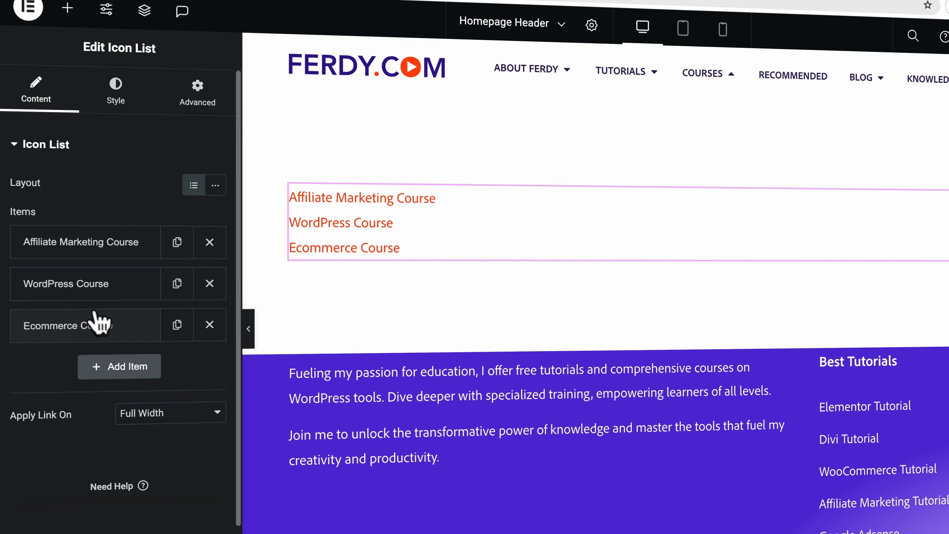
Center the alignment of the course items in the Icon List
left_click(125, 101)
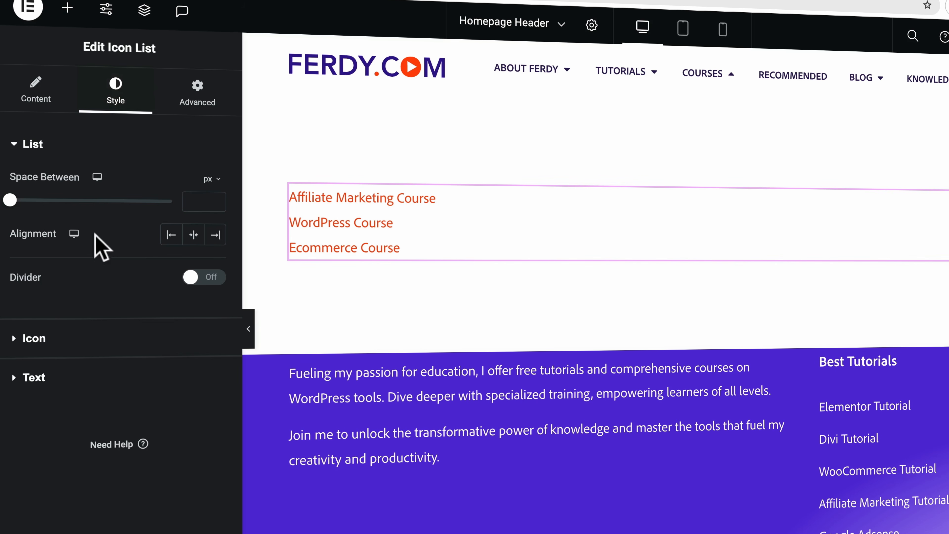
left_click(194, 236)
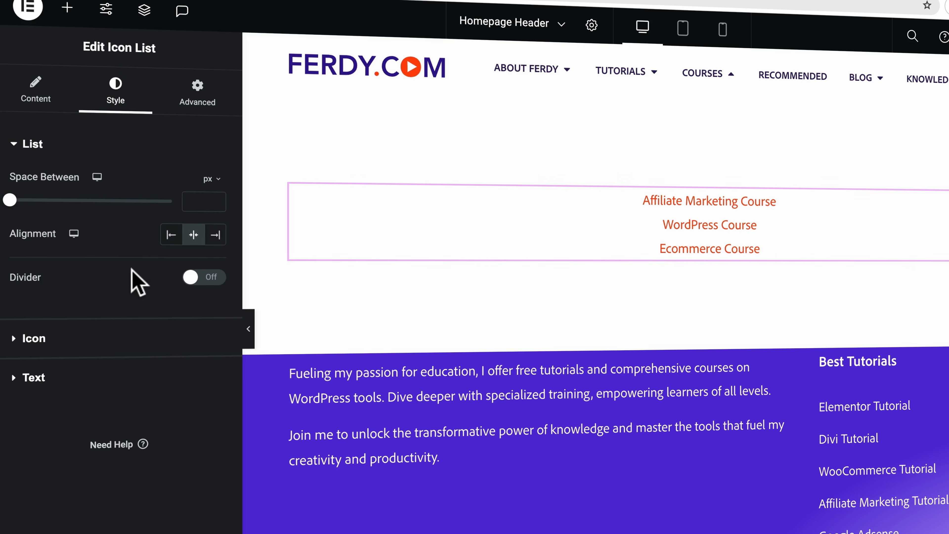
left_click(83, 348)
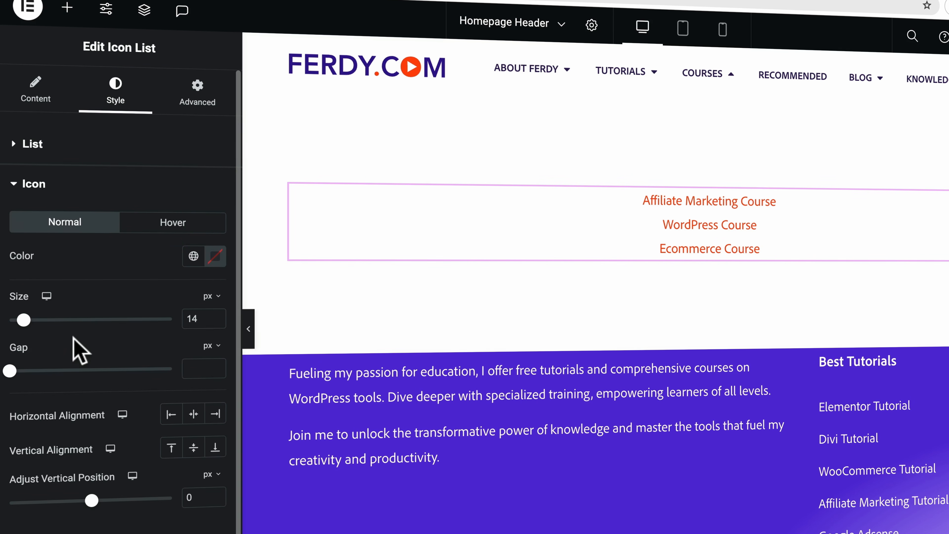
left_click(74, 198)
Set the course list's text typography to Uppercase with a weight of 600 (Semi Bold)
left_click(64, 238)
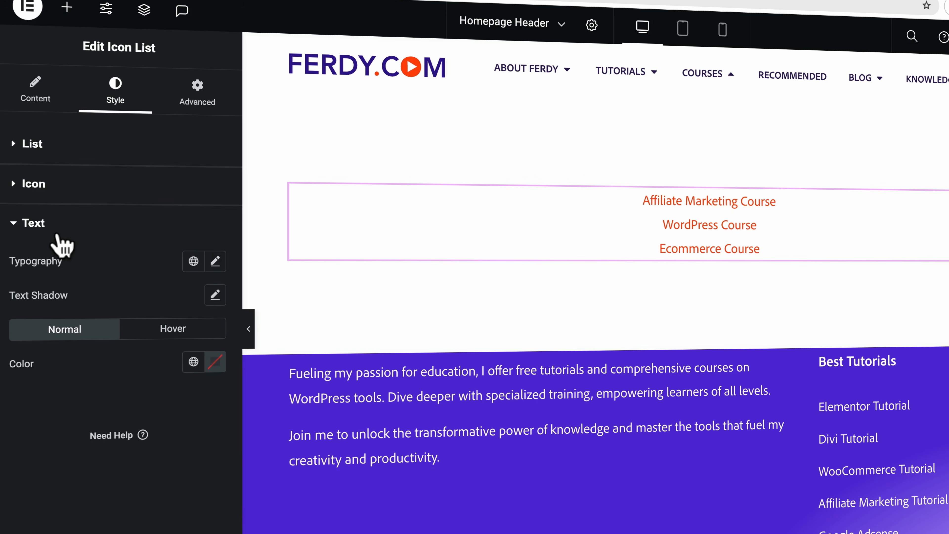
left_click(216, 262)
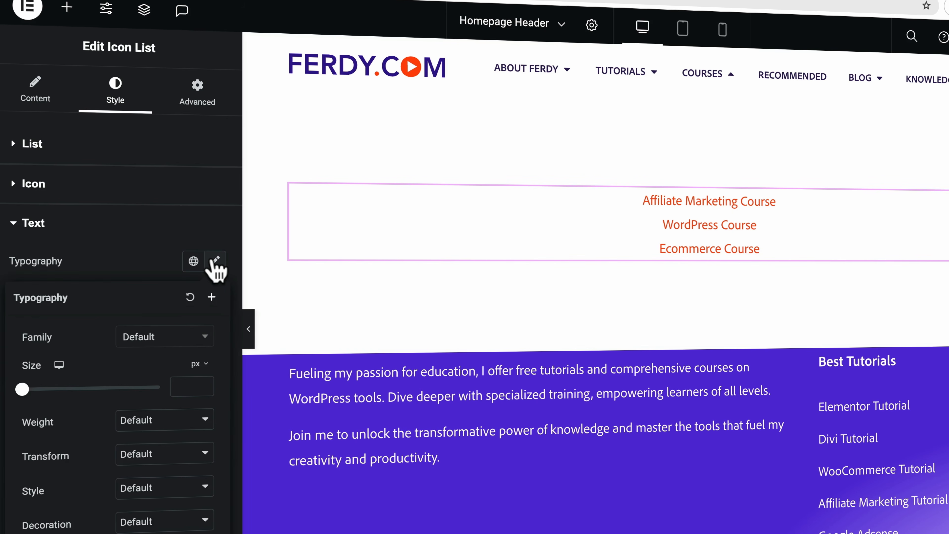
left_click(136, 454)
left_click(140, 471)
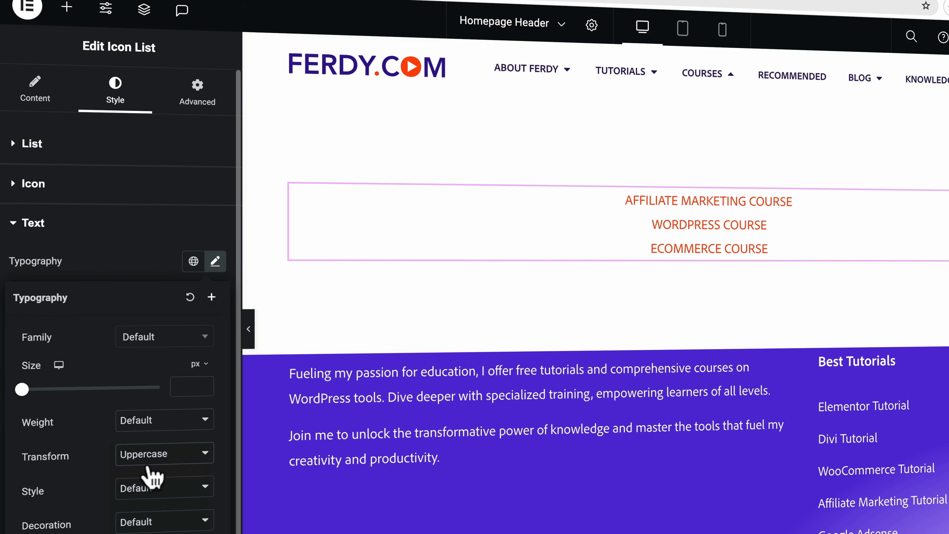
left_click(149, 422)
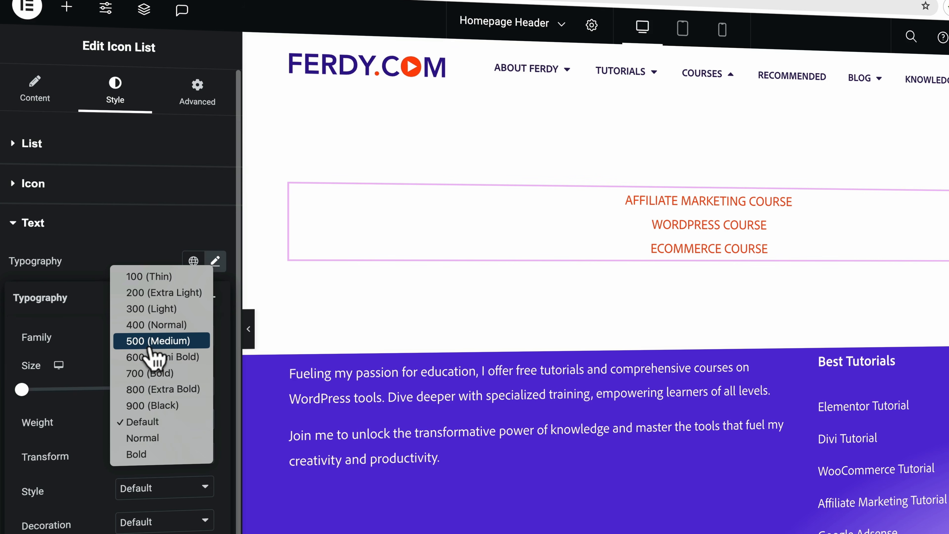
left_click(150, 358)
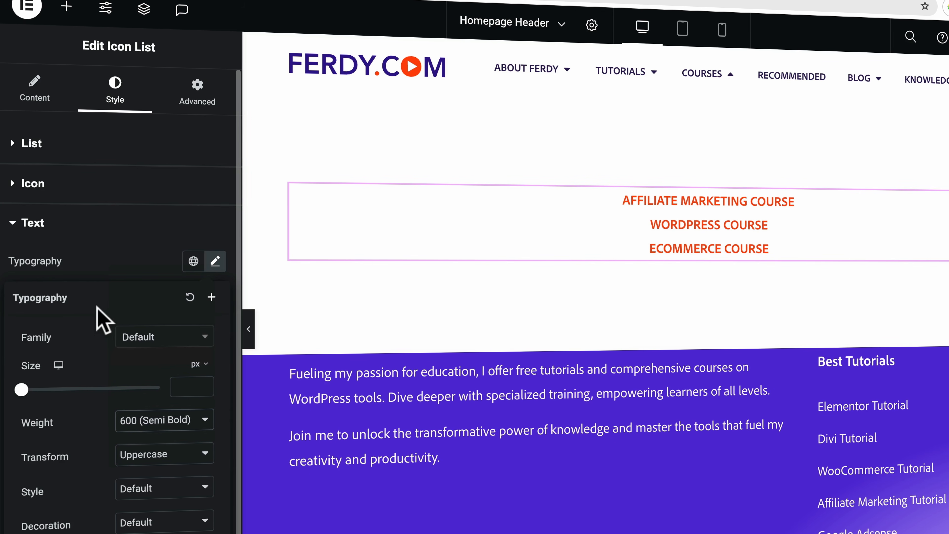
left_click(103, 235)
left_click(86, 229)
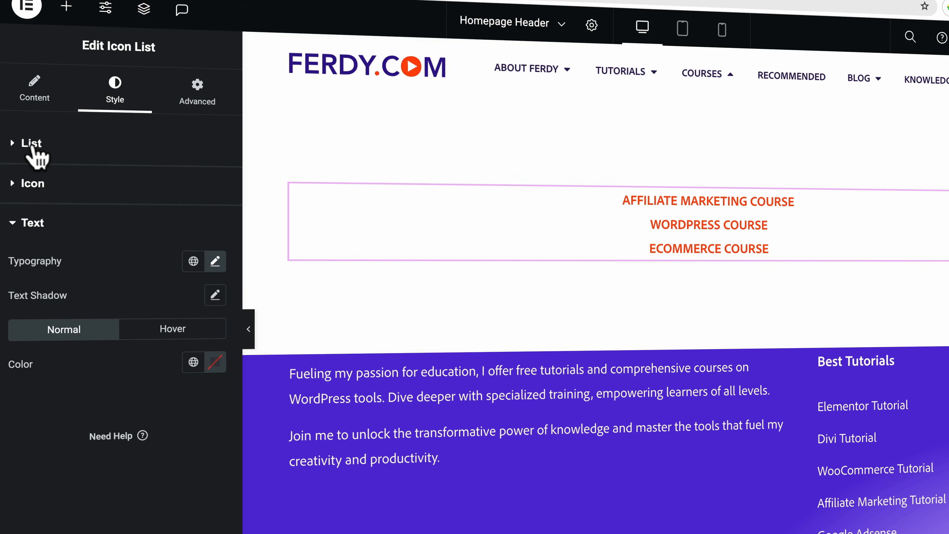
Increase the space between the course list items to about 6 px
left_click(36, 146)
mouse_move(14, 202)
left_mouse_down()
mouse_move(31, 205)
mouse_move(25, 200)
left_mouse_up()
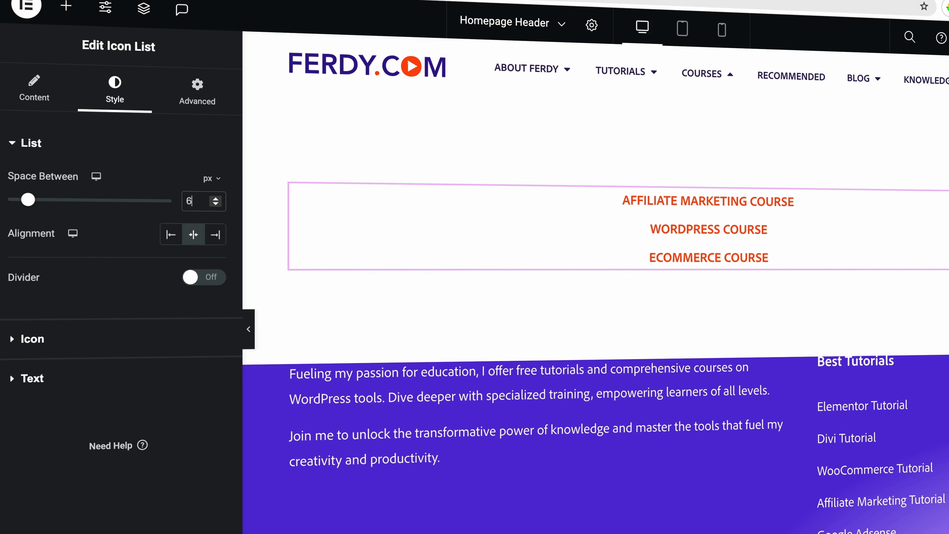
left_click(191, 201)
Set the course list's text size to 14 px
left_click(75, 378)
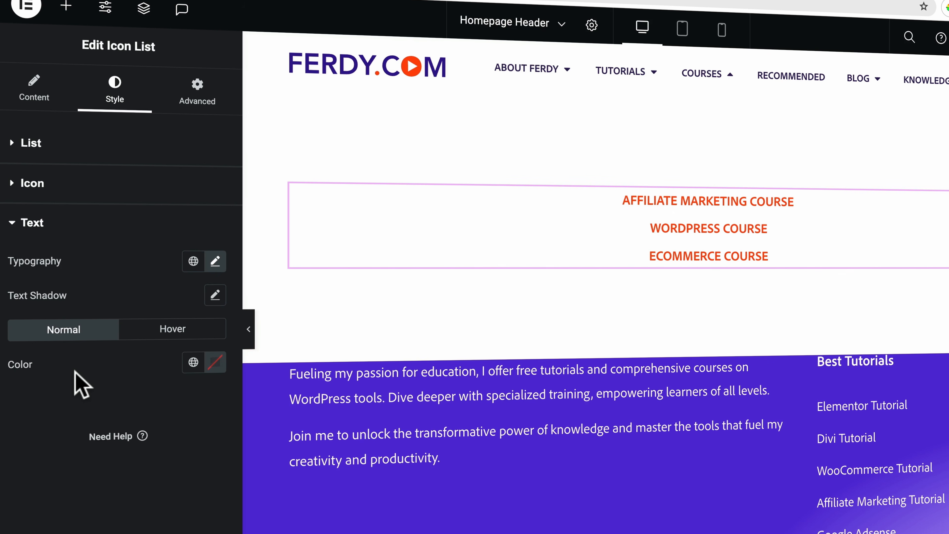
left_click(215, 262)
left_click(188, 387)
type("2")
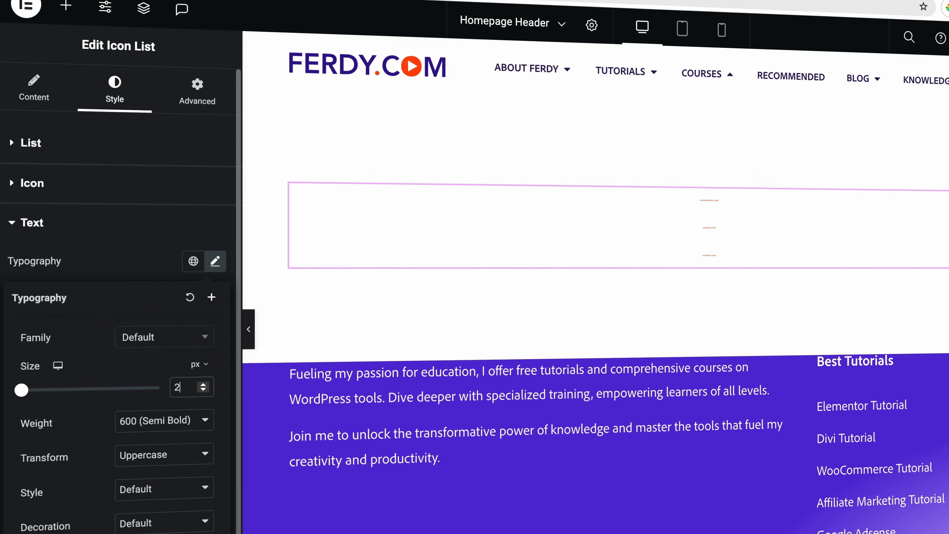
key("Up")
key("Up")
key("Up")
key("Up")
key("Up")
key("Up")
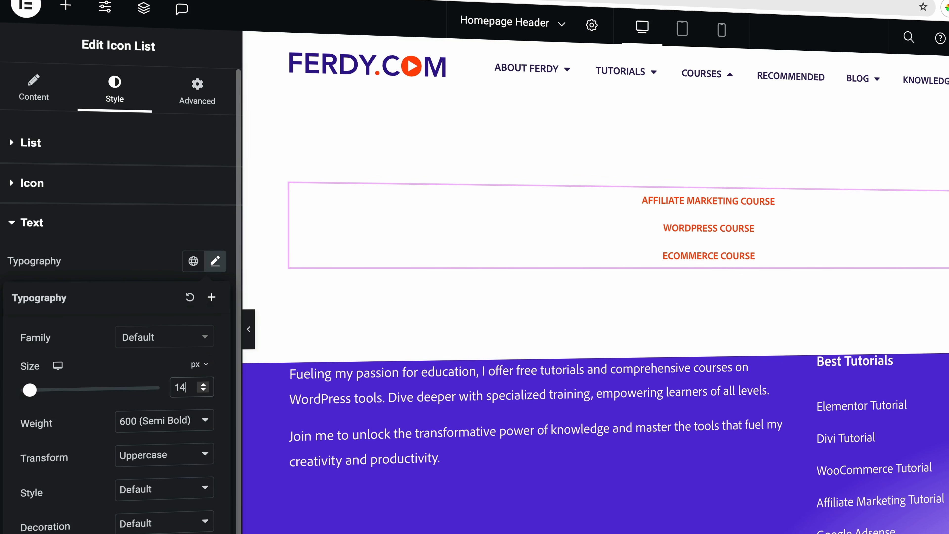
key("Down")
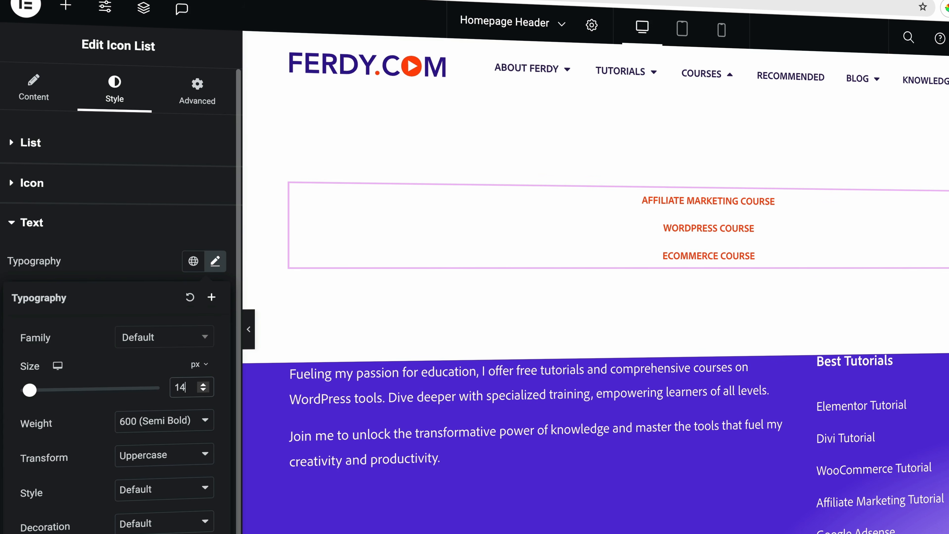
left_click(95, 226)
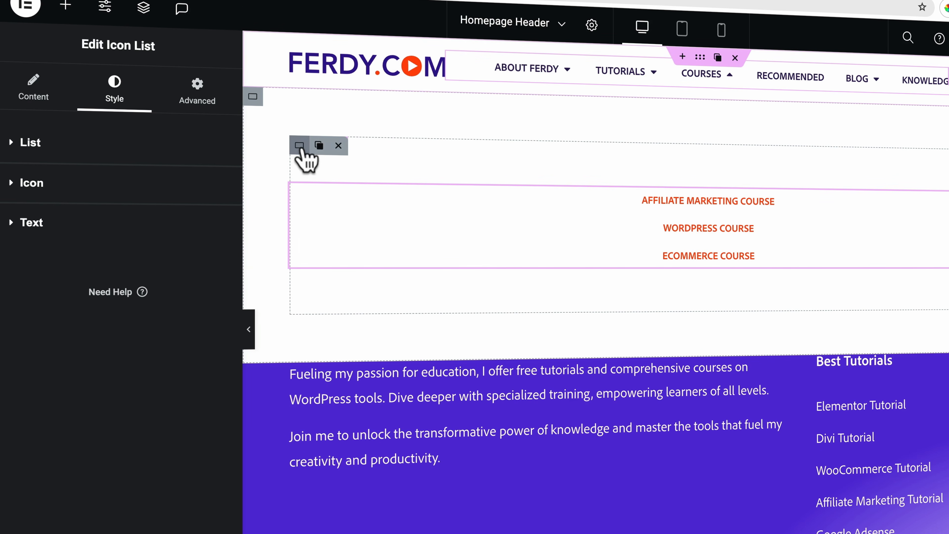
Set the padding of the Courses dropdown's container to 0 on all sides
left_click(301, 147)
left_click(202, 98)
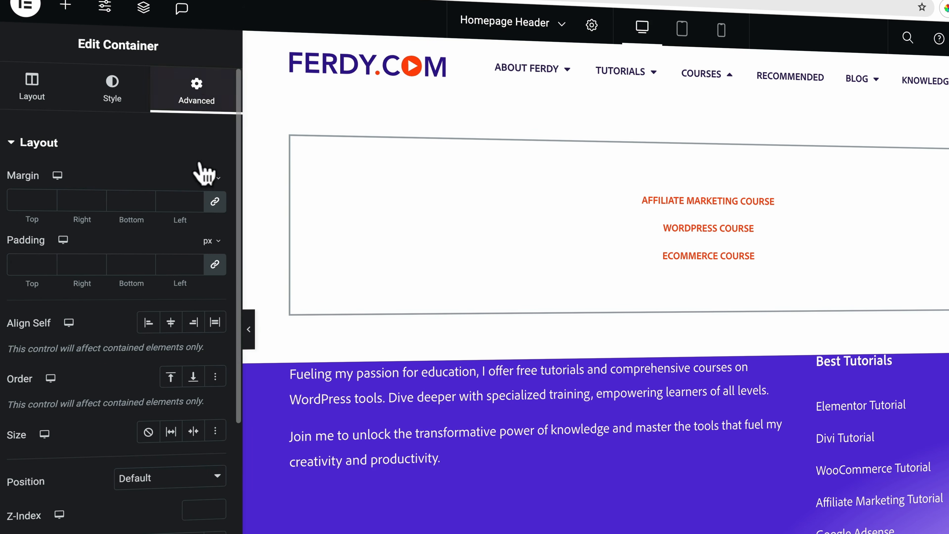
left_click(215, 264)
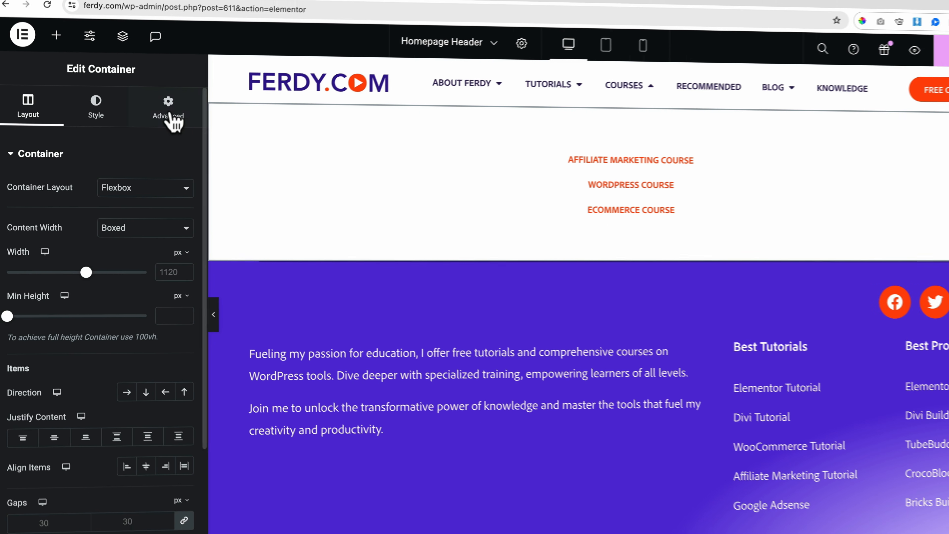
left_click(150, 120)
left_click(164, 253)
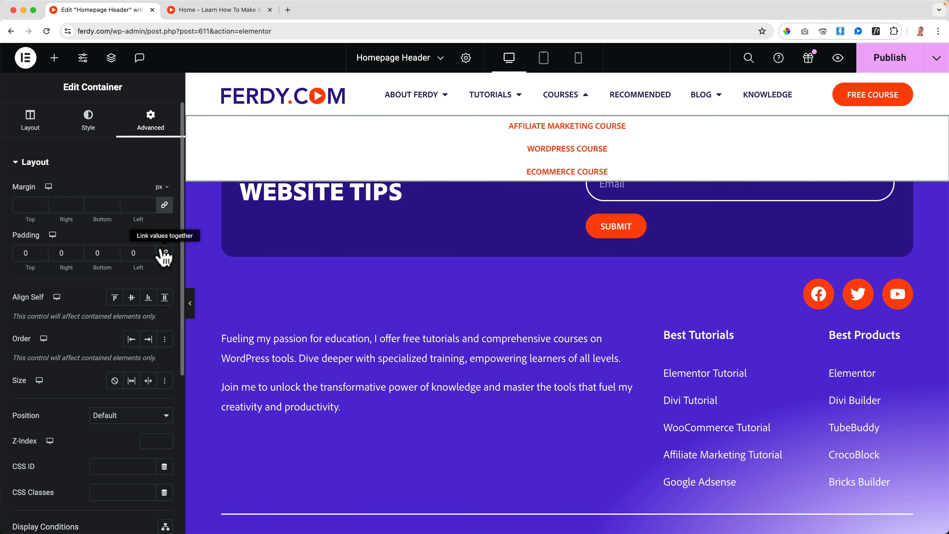
Publish the header and check the Courses dropdown on the live homepage
left_click(880, 62)
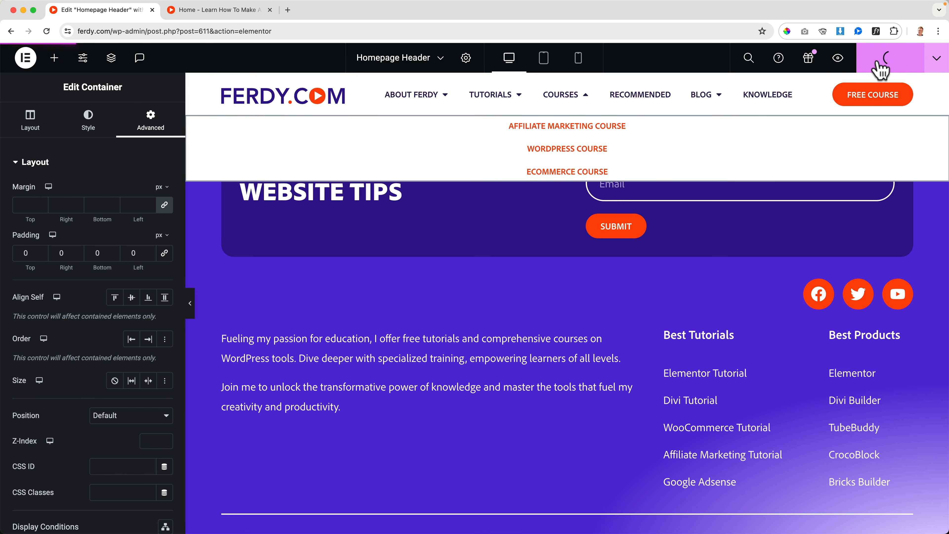
left_click(209, 9)
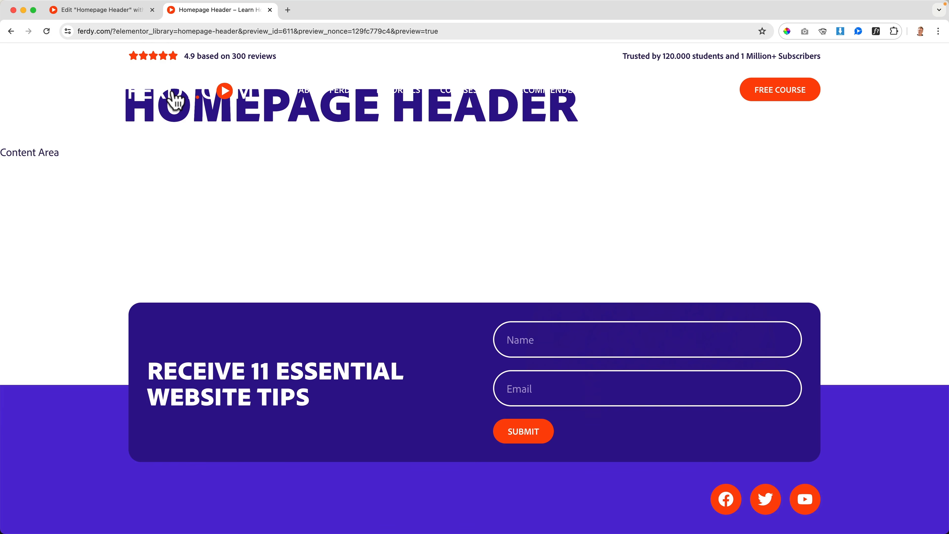
left_click(178, 96)
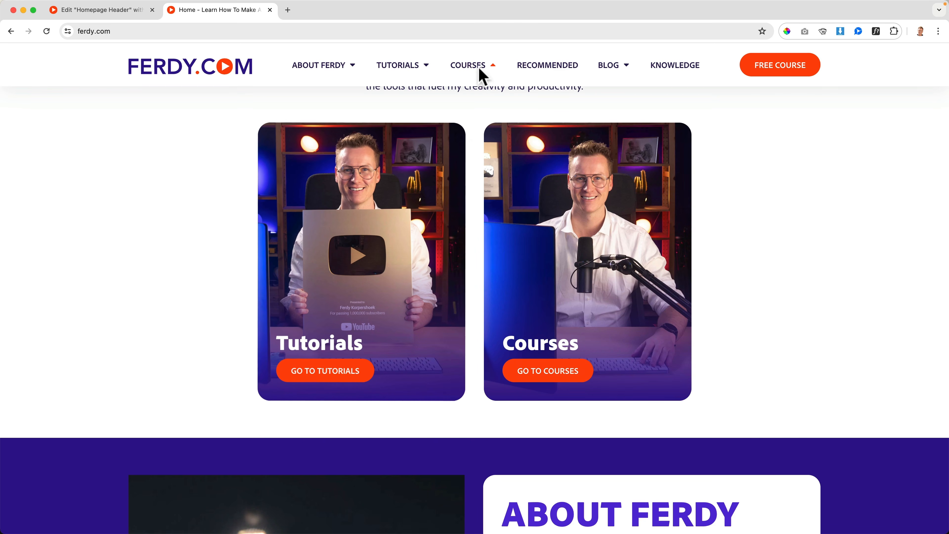
mouse_move(481, 74)
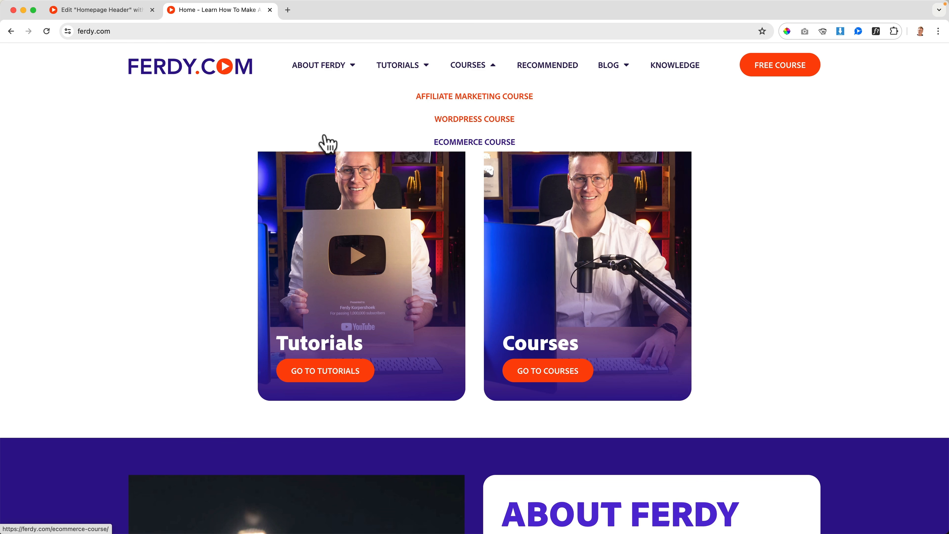
Give the Courses dropdown's container a fully transparent background color, #FFFFFF00
left_click(130, 11)
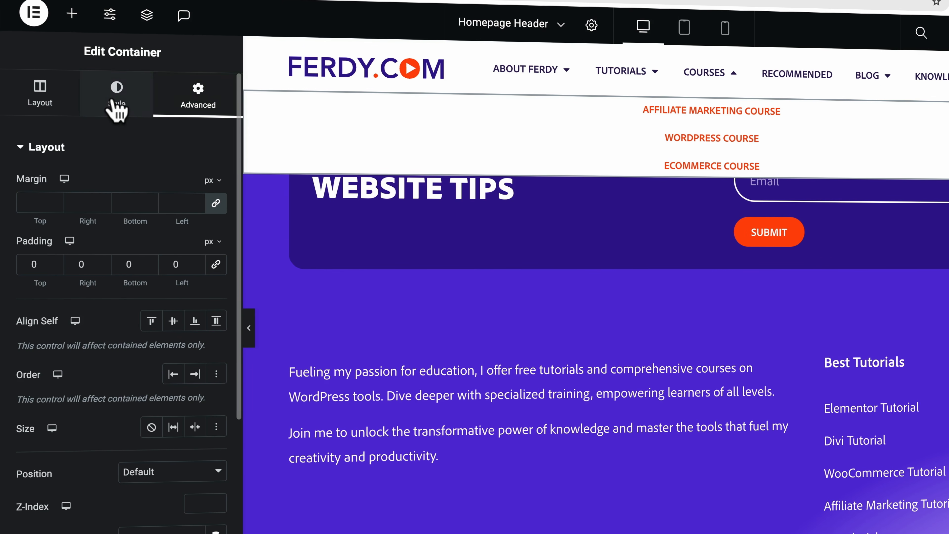
left_click(88, 119)
left_click(150, 219)
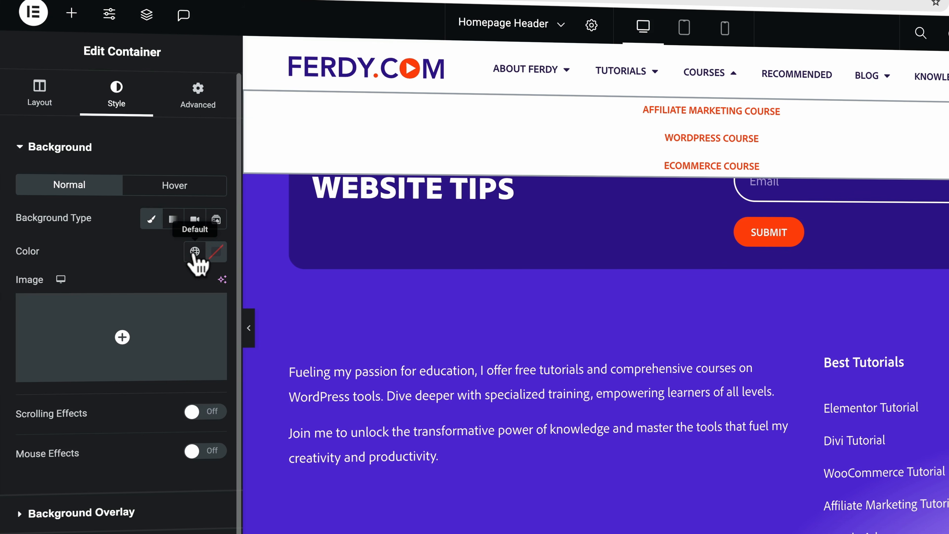
left_click(210, 254)
left_click_drag(209, 371, 123, 315)
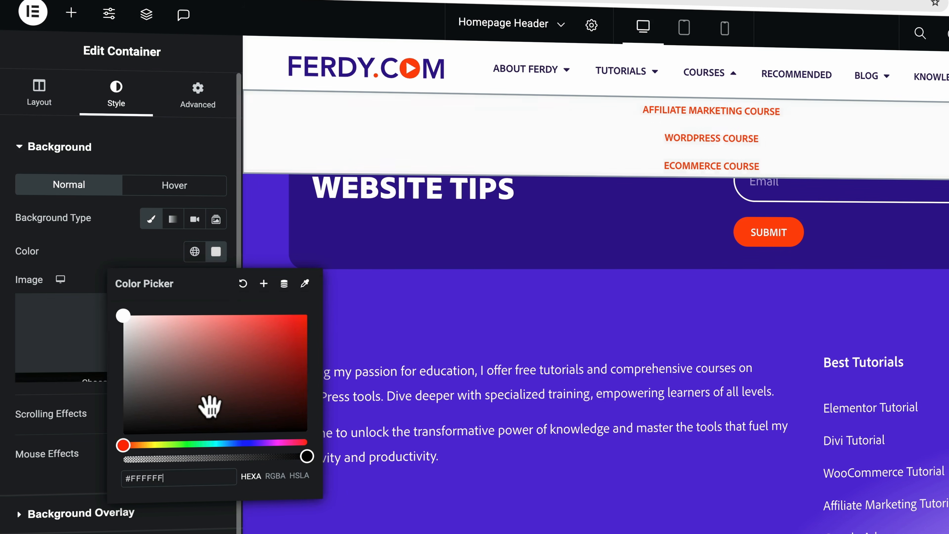
left_click_drag(307, 456, 242, 456)
left_click_drag(179, 461, 30, 470)
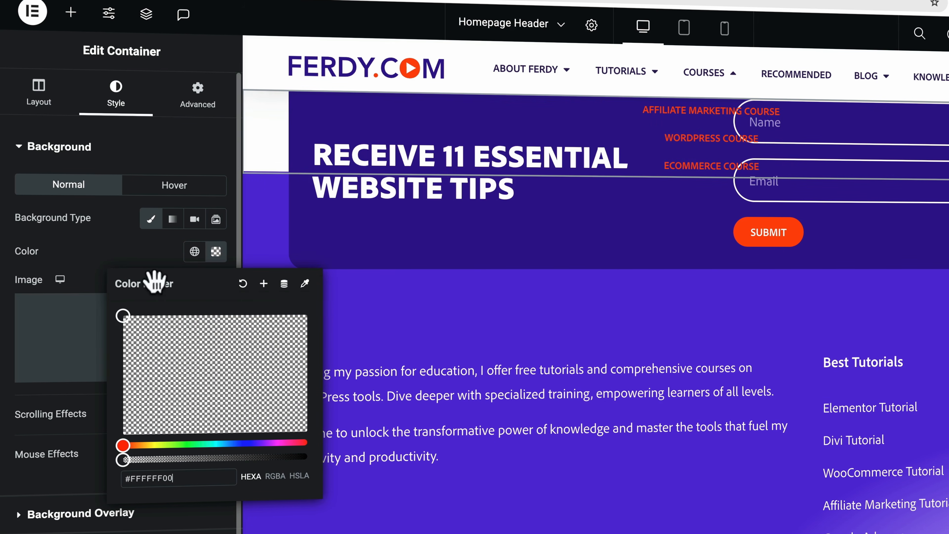
left_click(136, 149)
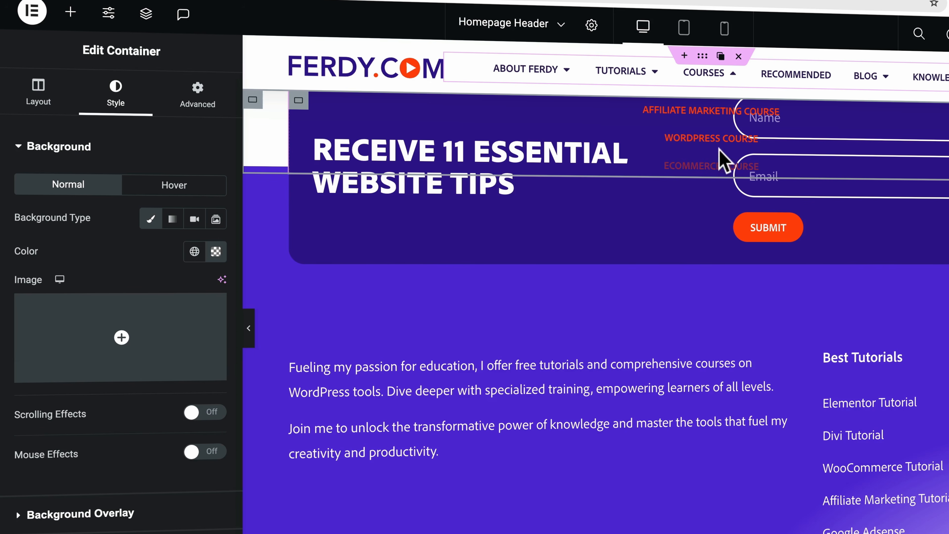
Apply a classic background in the white global color to the course icon list
left_click(710, 138)
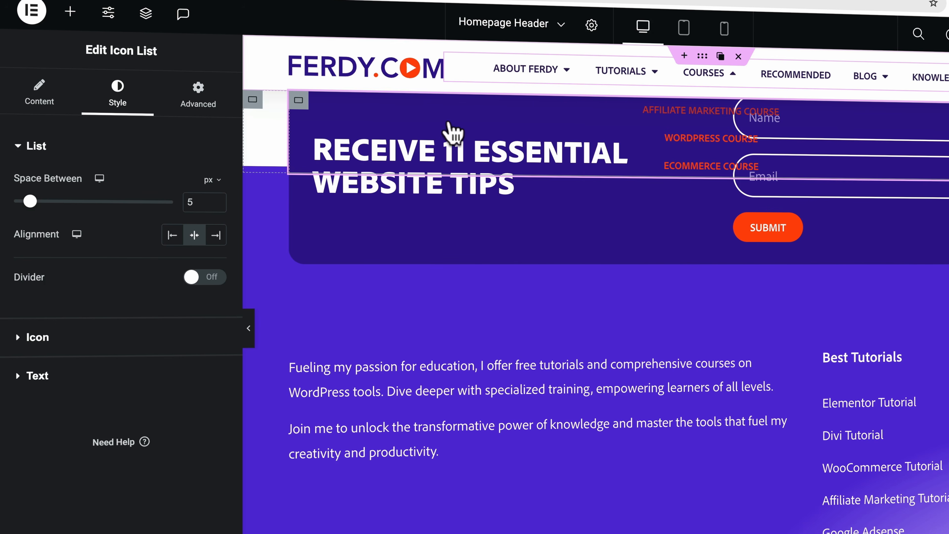
left_click(200, 108)
left_click(44, 147)
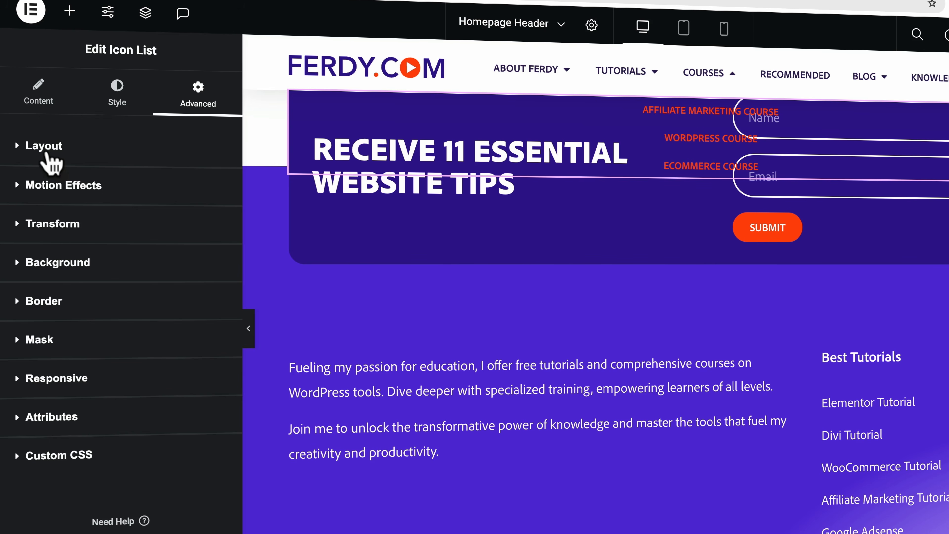
left_click(58, 261)
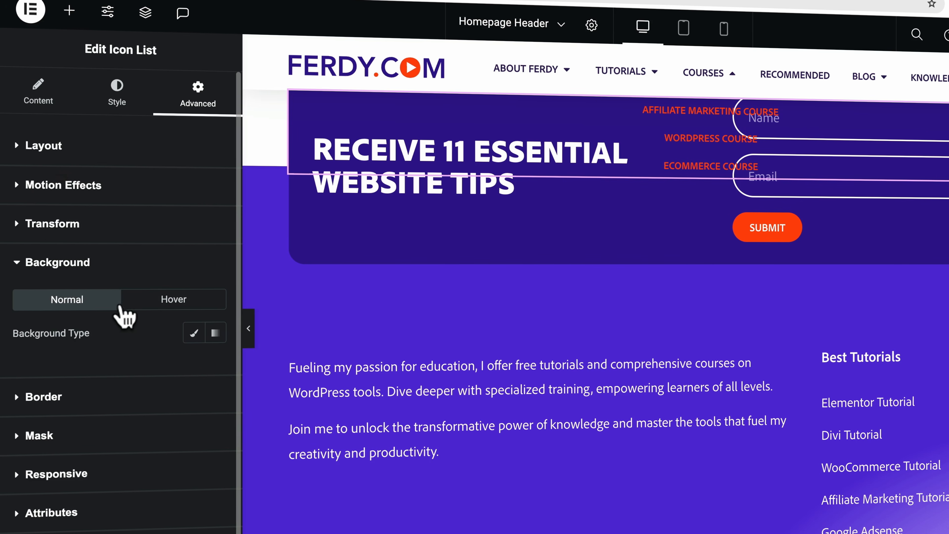
left_click(192, 330)
left_click(194, 363)
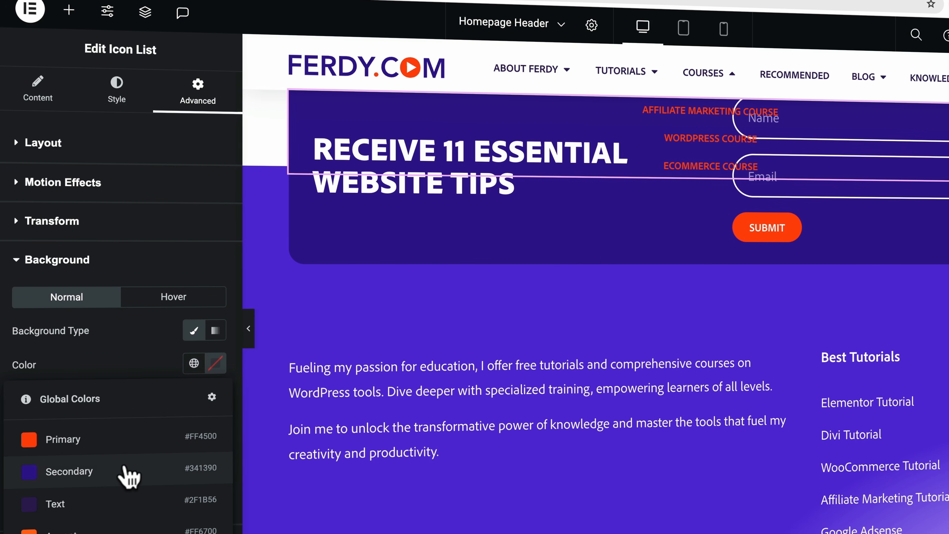
left_click(113, 530)
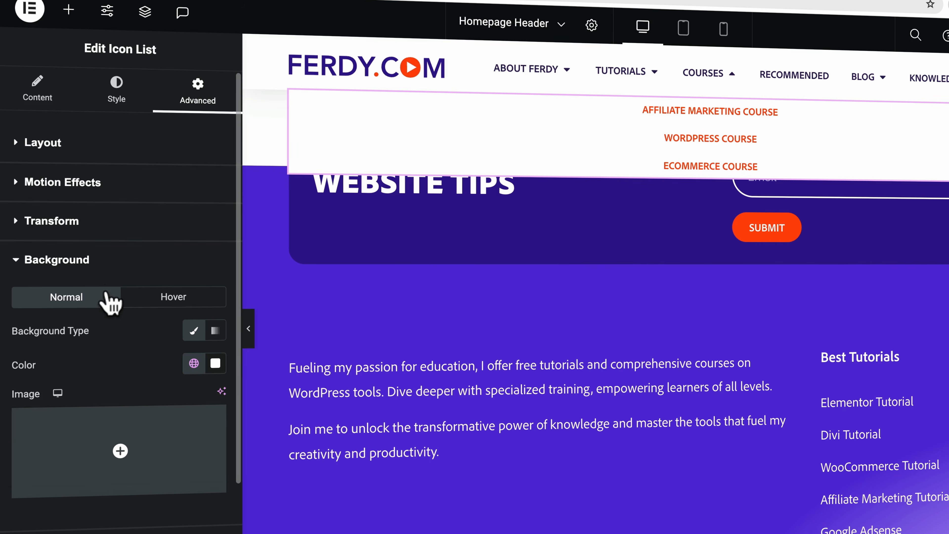
left_click(104, 265)
Give the course list a custom width of 230 px and set its self-alignment to center
left_click(78, 160)
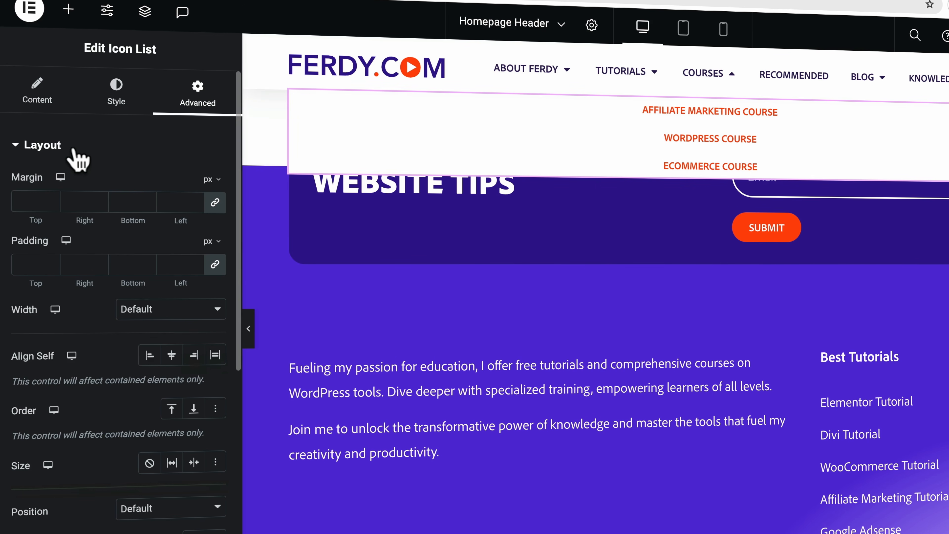
left_click(147, 310)
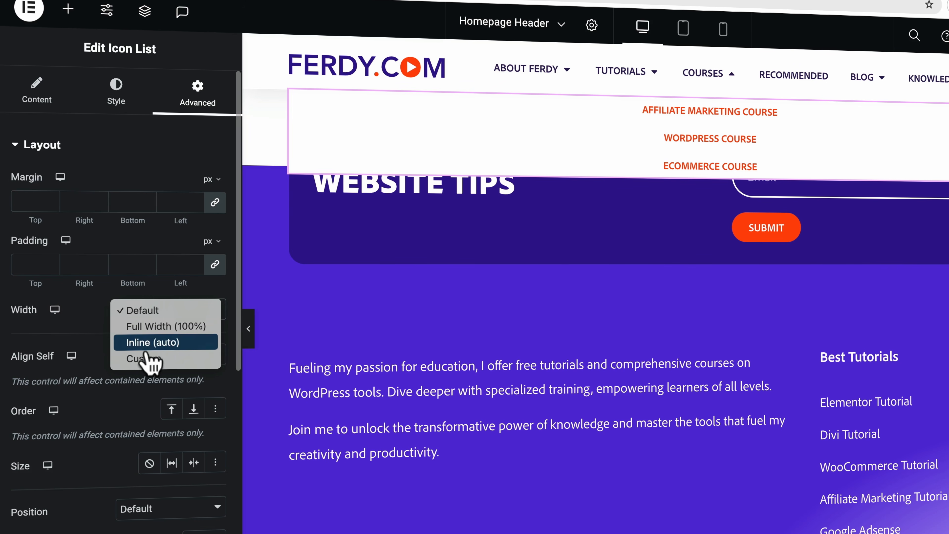
left_click(149, 359)
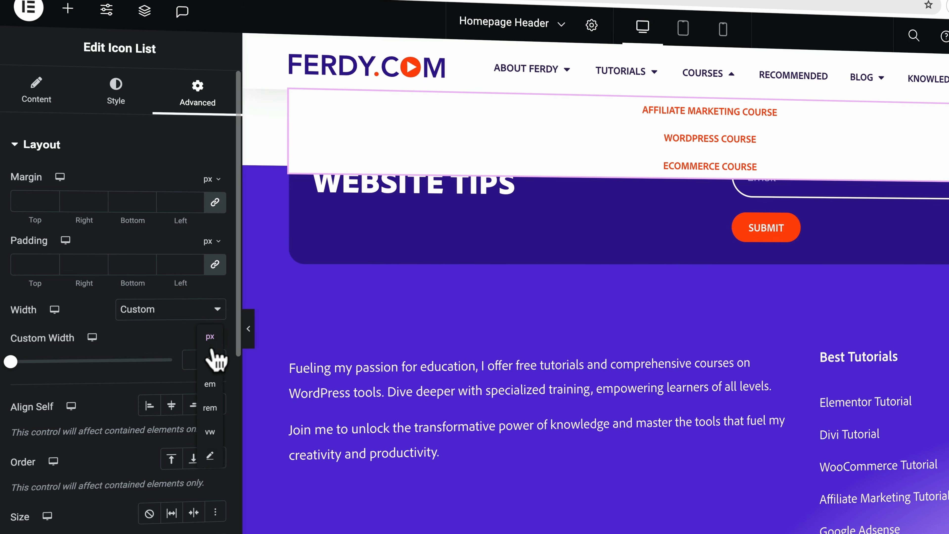
left_click_drag(10, 362, 47, 362)
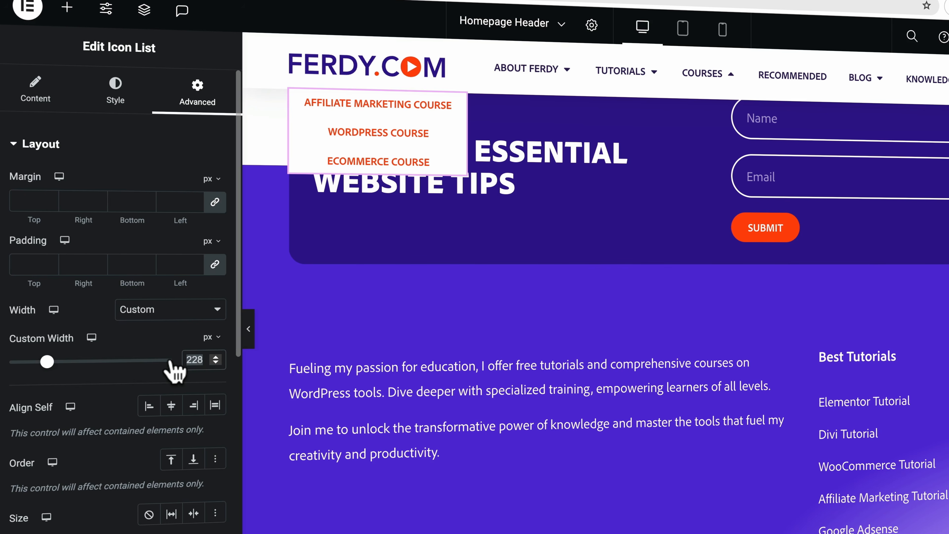
type("230")
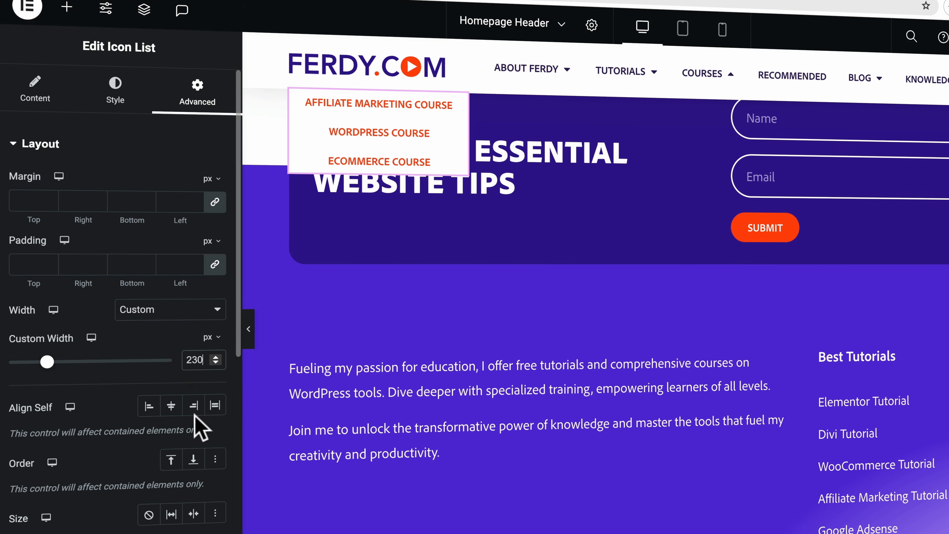
left_click(173, 410)
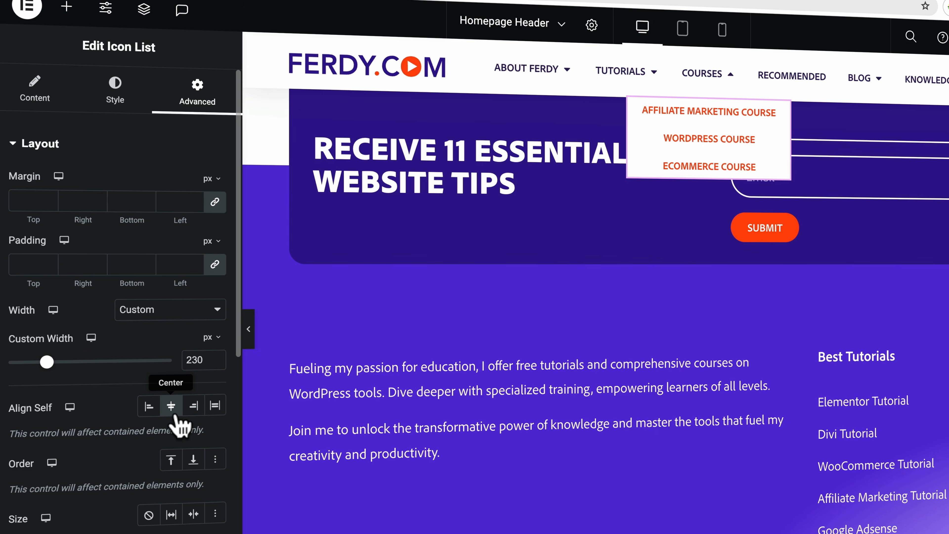
Round the course list's corners with a border radius of 25 px on all sides
left_click(53, 149)
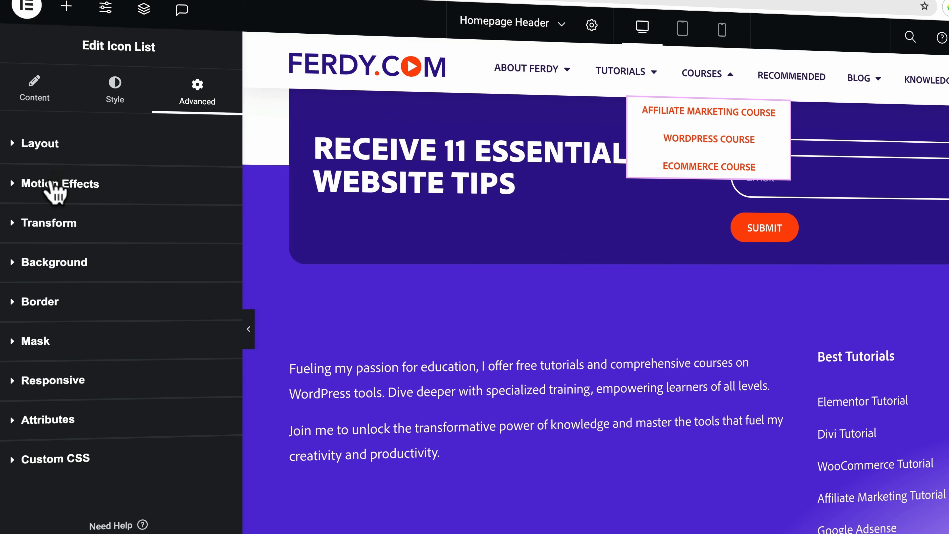
left_click(56, 263)
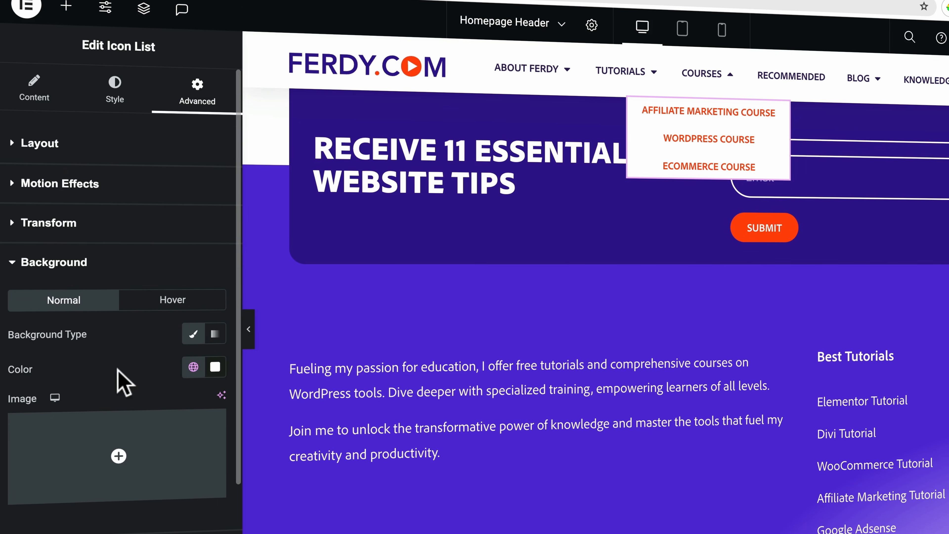
scroll(123, 381, "down", 2)
left_click(71, 498)
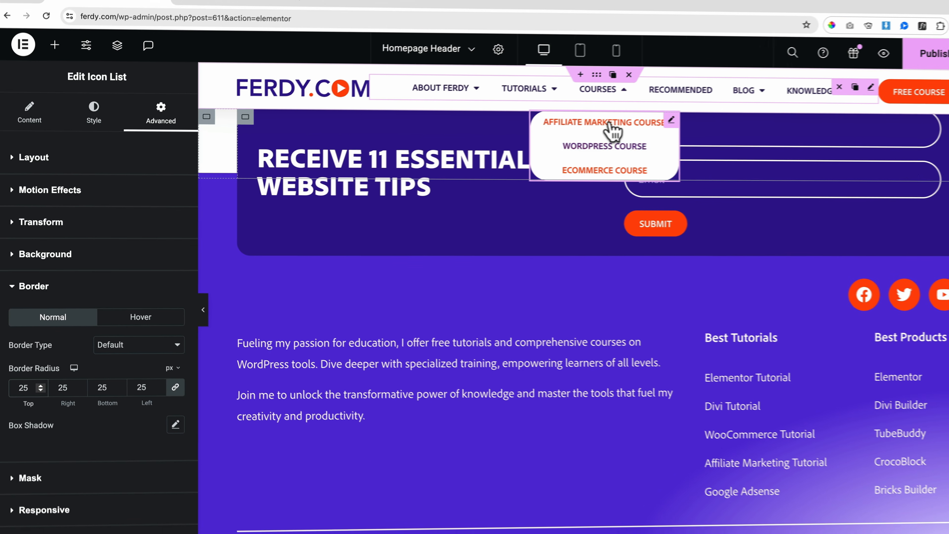
Publish the header and check the rounded Courses dropdown under the sticky menu on the live homepage
left_click(925, 53)
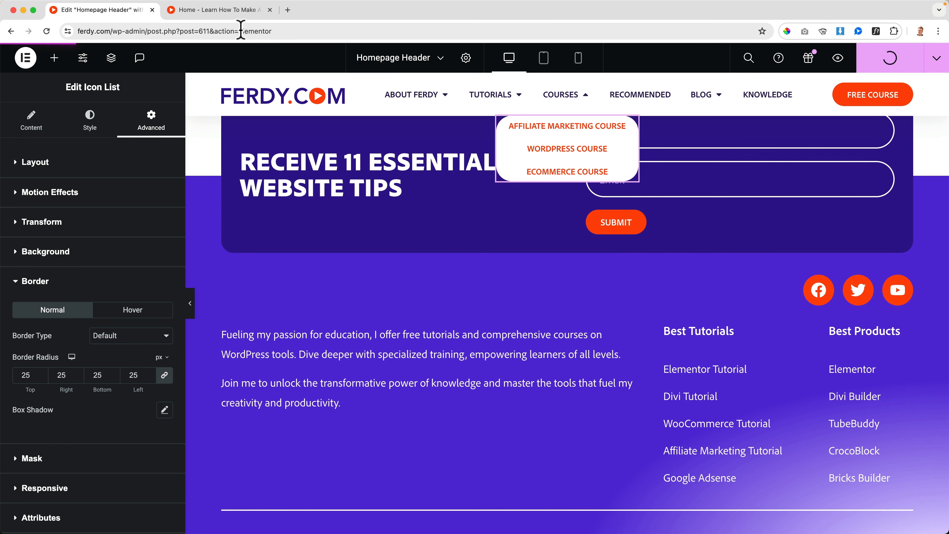
left_click(214, 16)
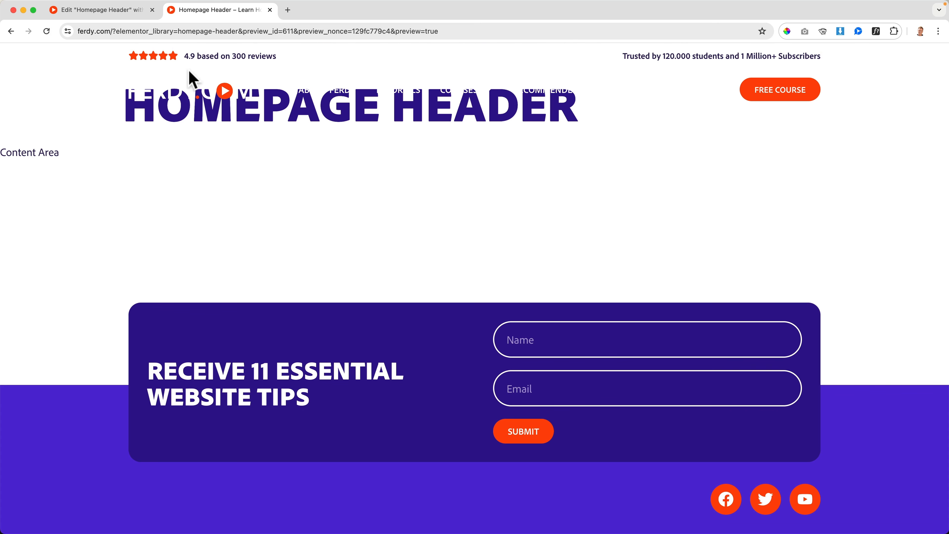
left_click(192, 95)
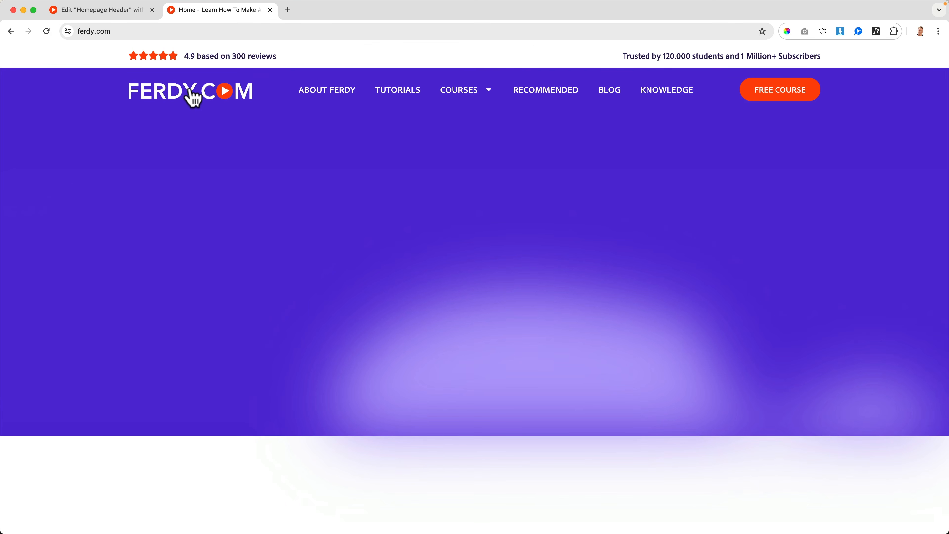
scroll(261, 198, "down", 15)
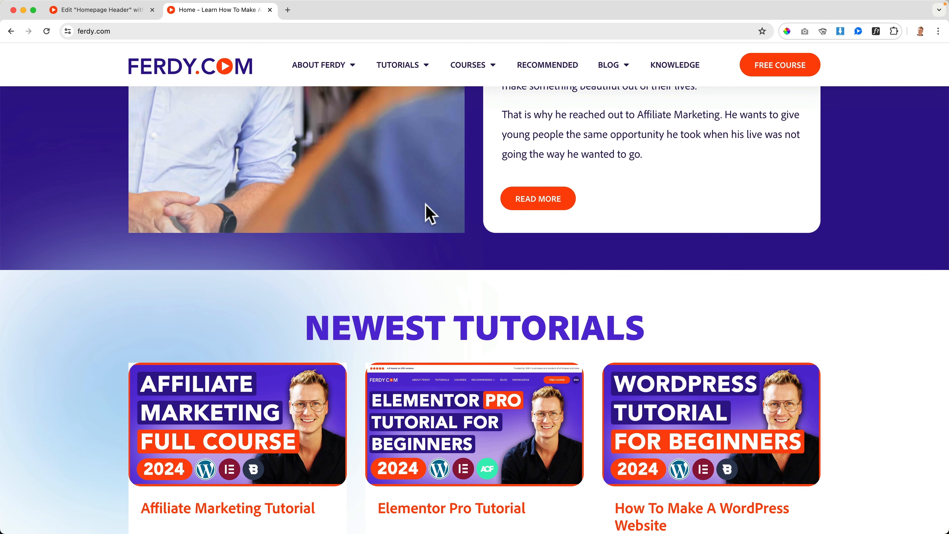
mouse_move(477, 71)
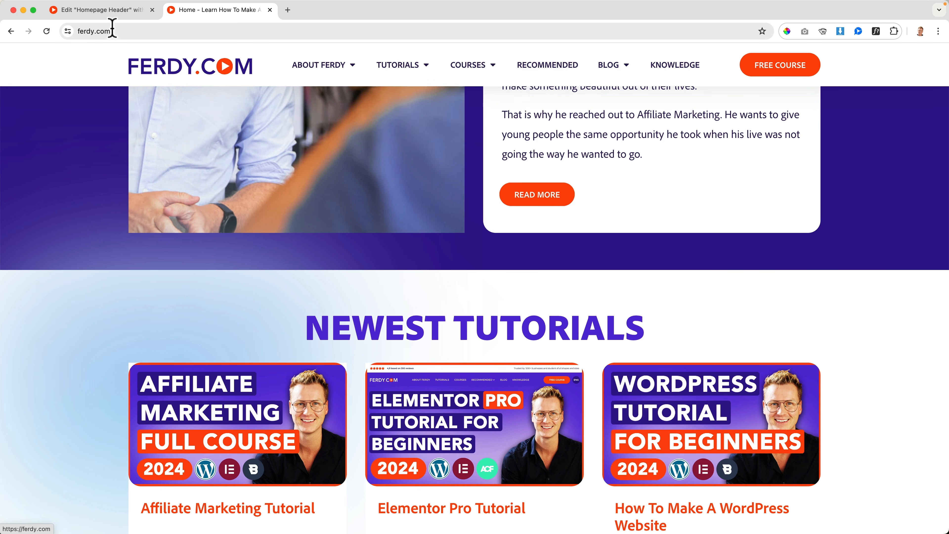
Set the Courses dropdown container's margin to 20 px at the top and 0 on the other sides
left_click(108, 10)
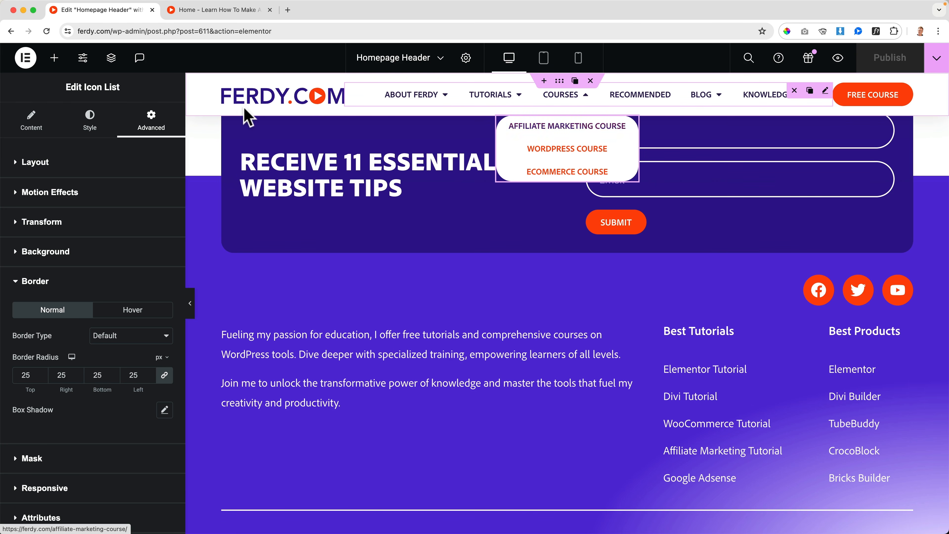
left_click(193, 125)
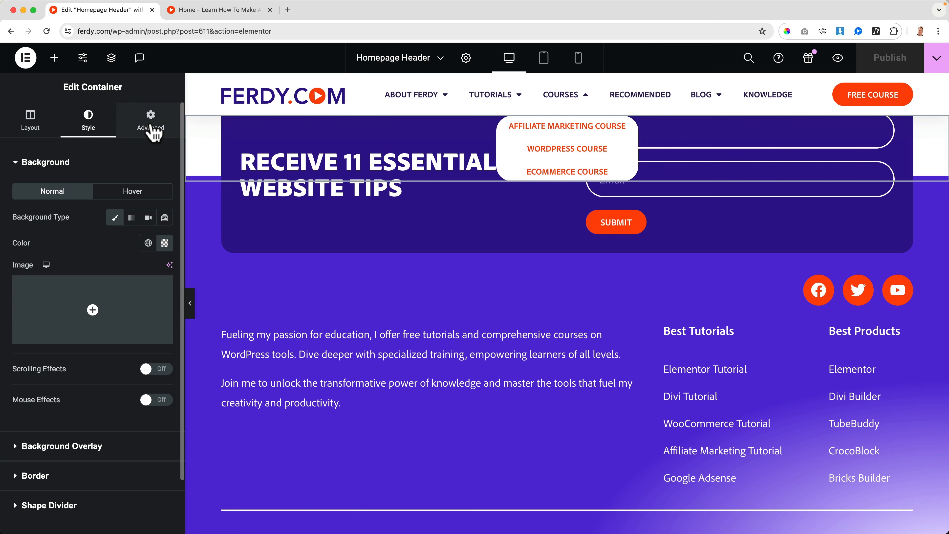
left_click(151, 123)
left_click(165, 206)
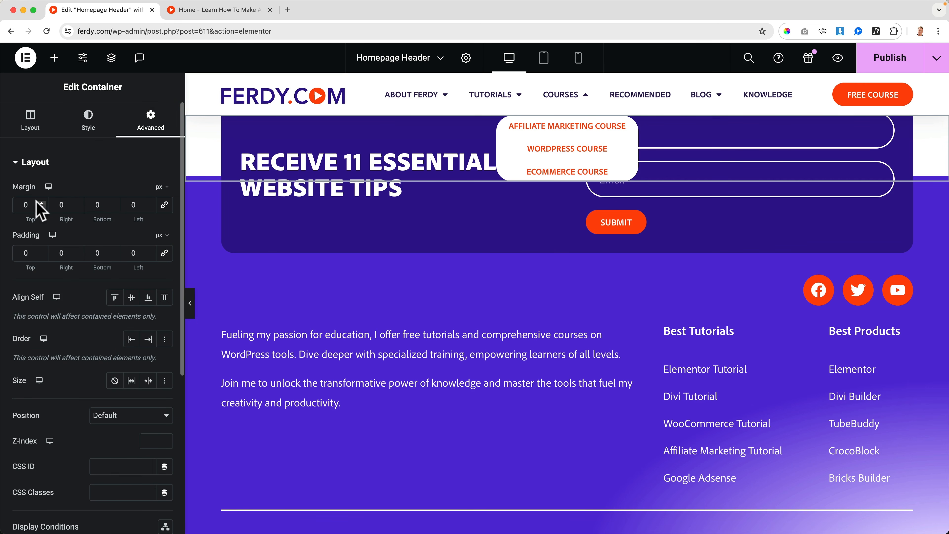
type("20")
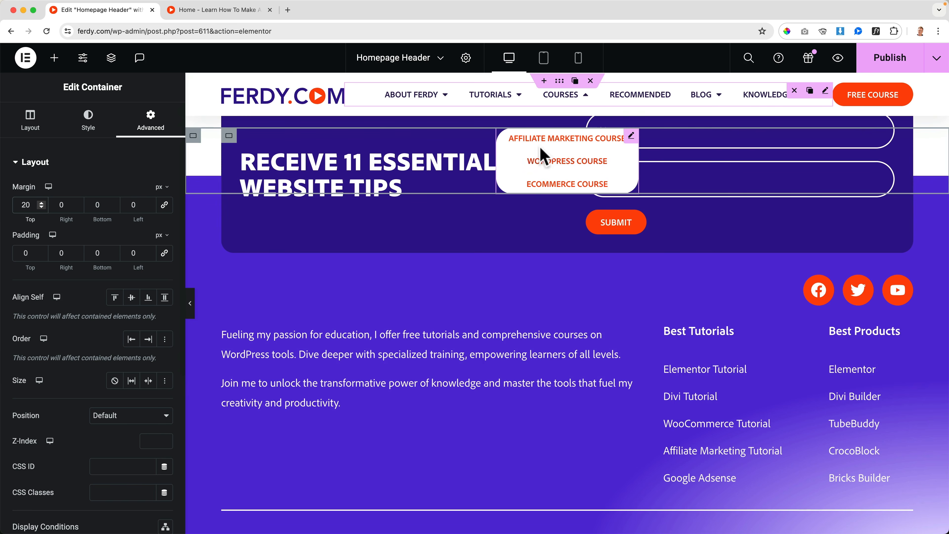
Publish the new spacing and check the Courses, About Ferdy, Tutorials and Blog menu items on the live homepage
left_click(875, 60)
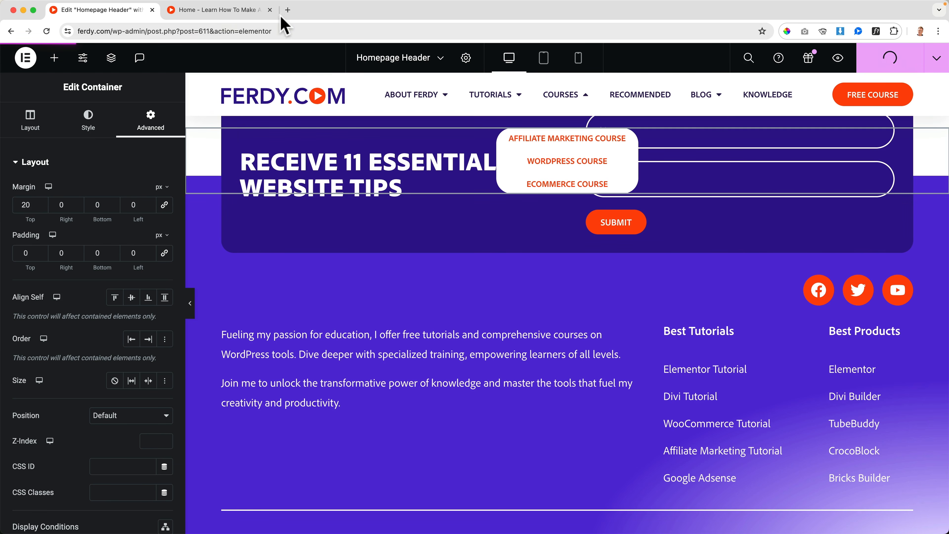
left_click(220, 11)
mouse_move(482, 67)
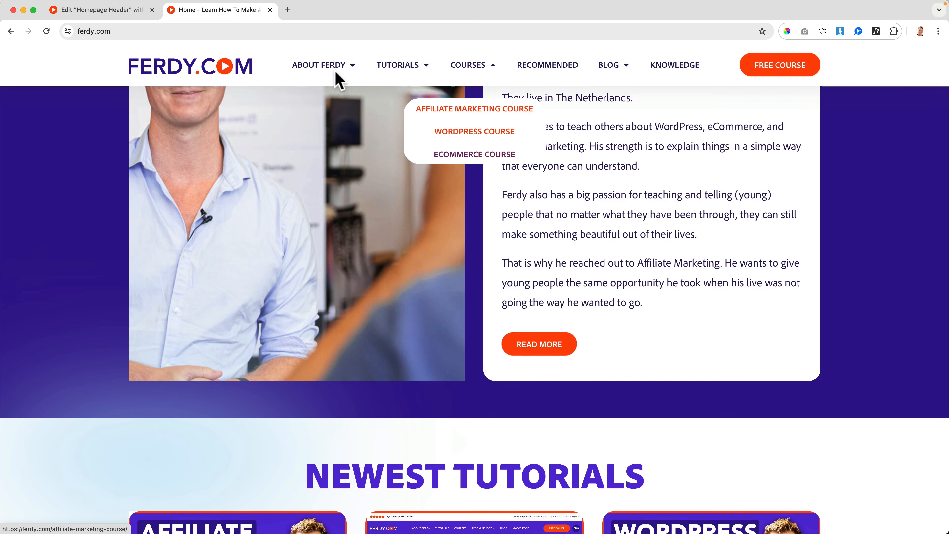
mouse_move(339, 79)
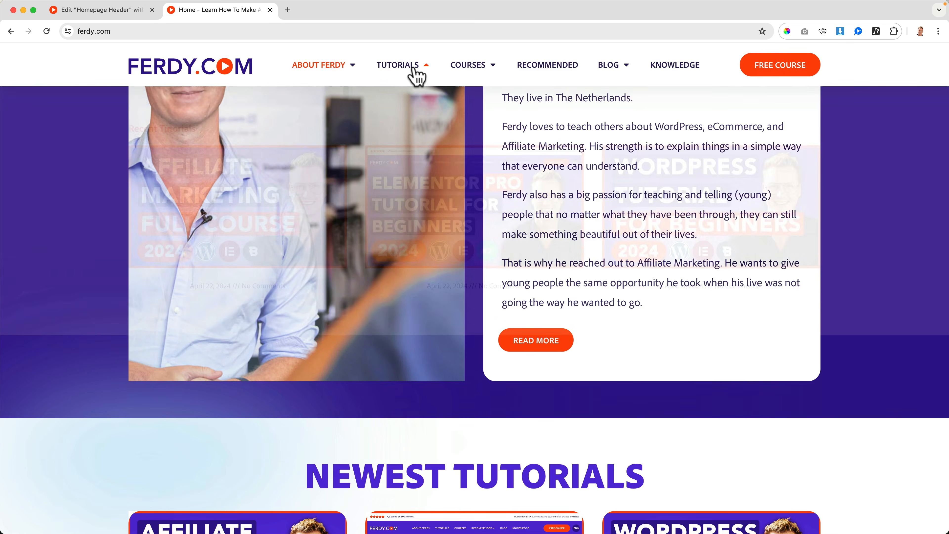
mouse_move(417, 74)
mouse_move(613, 73)
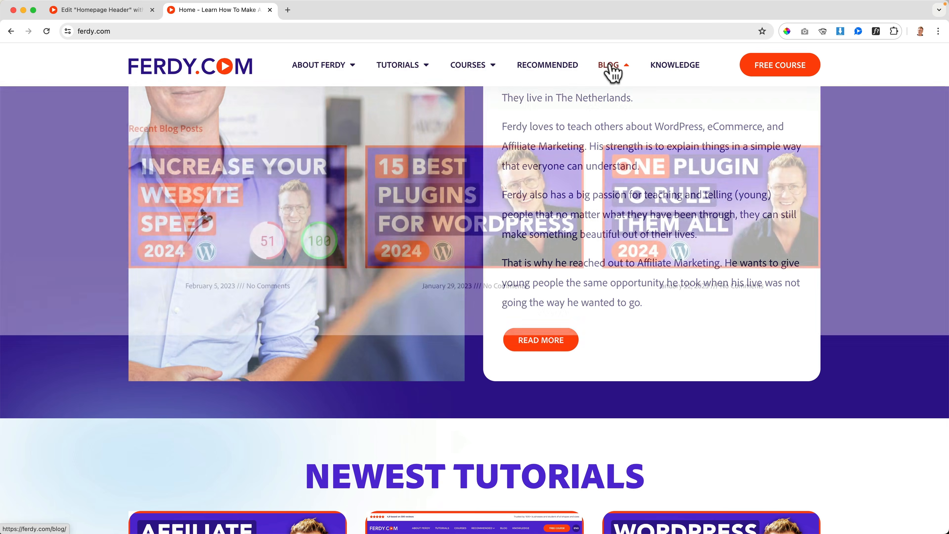